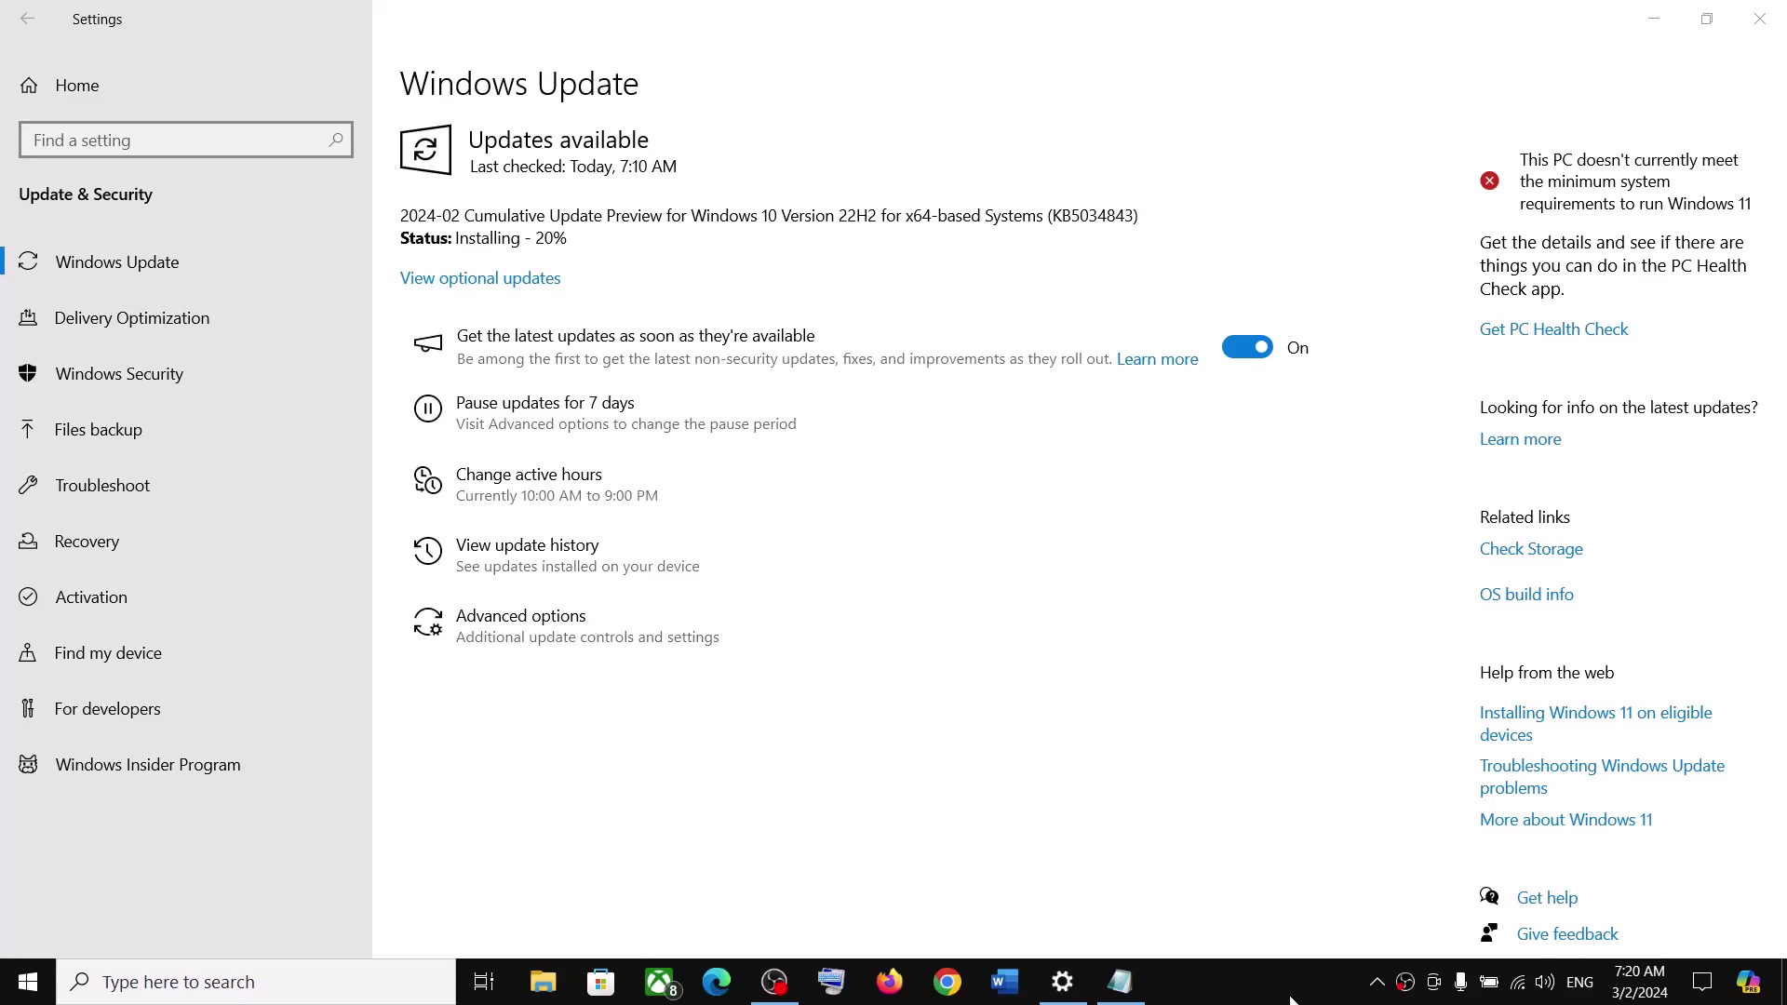
- Select the KB5034843 update number on the Windows Update page
click(1091, 220)
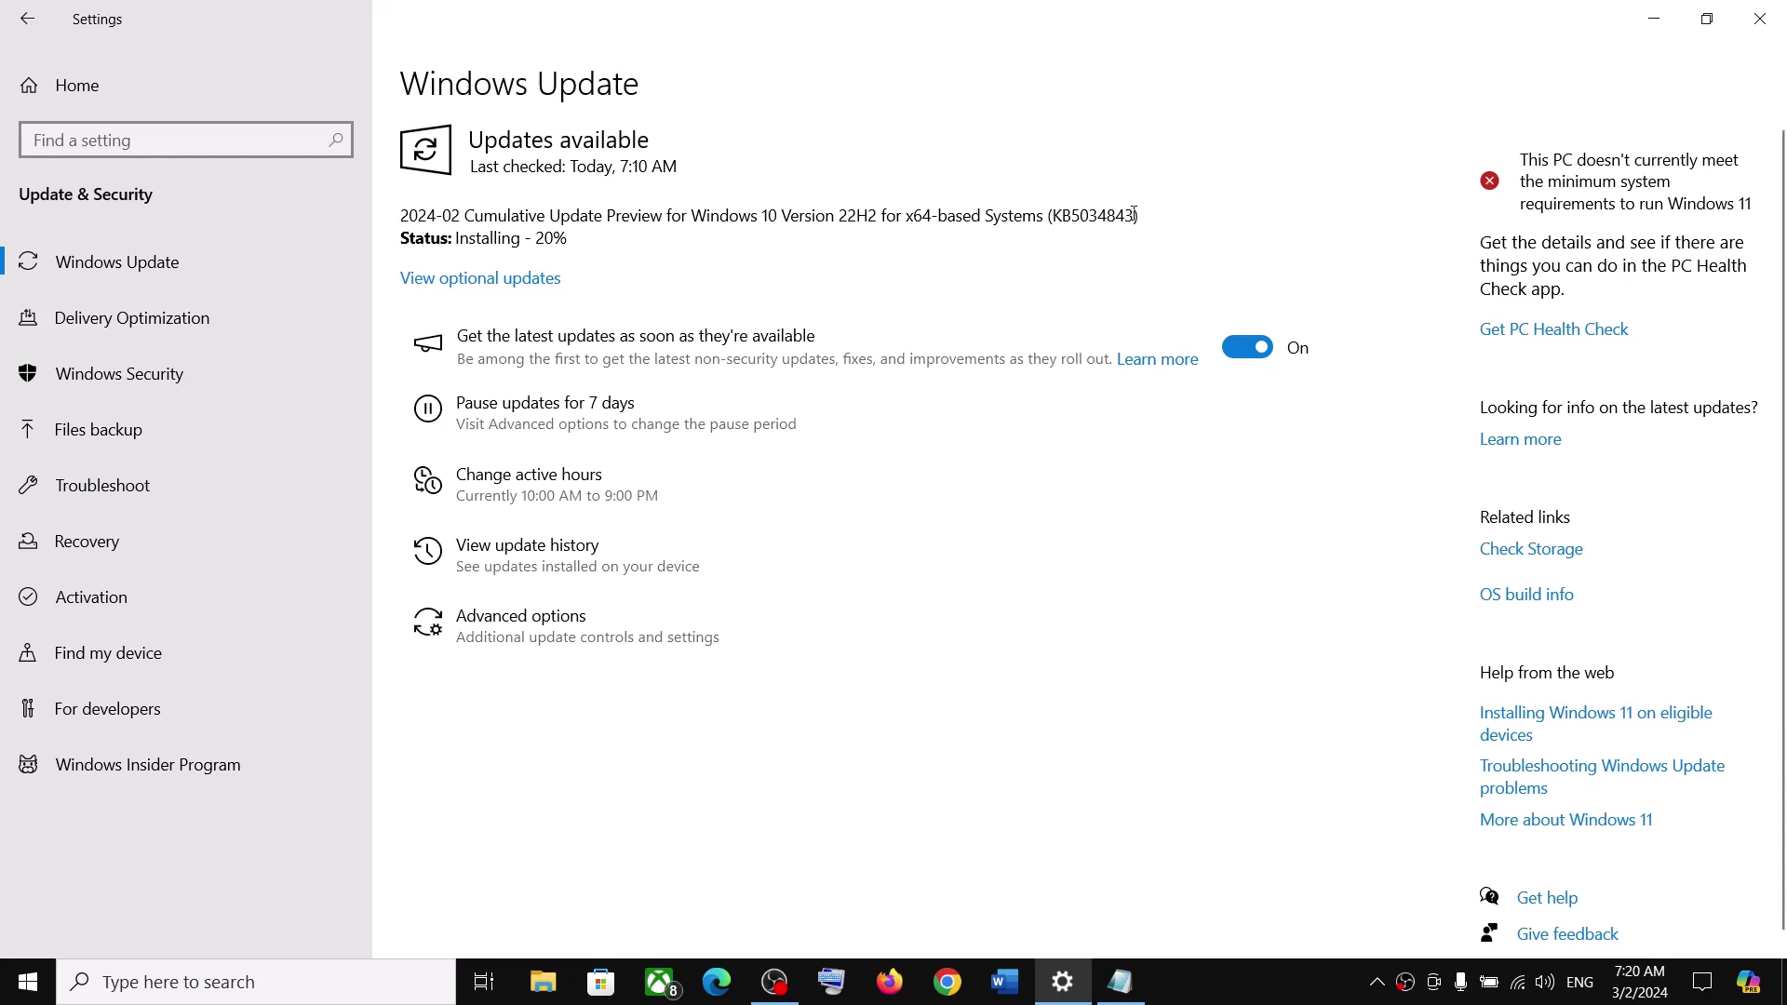
double_click(1105, 215)
click(1120, 280)
- Bring the fix-steps Word document to the front from the taskbar preview
click(1283, 966)
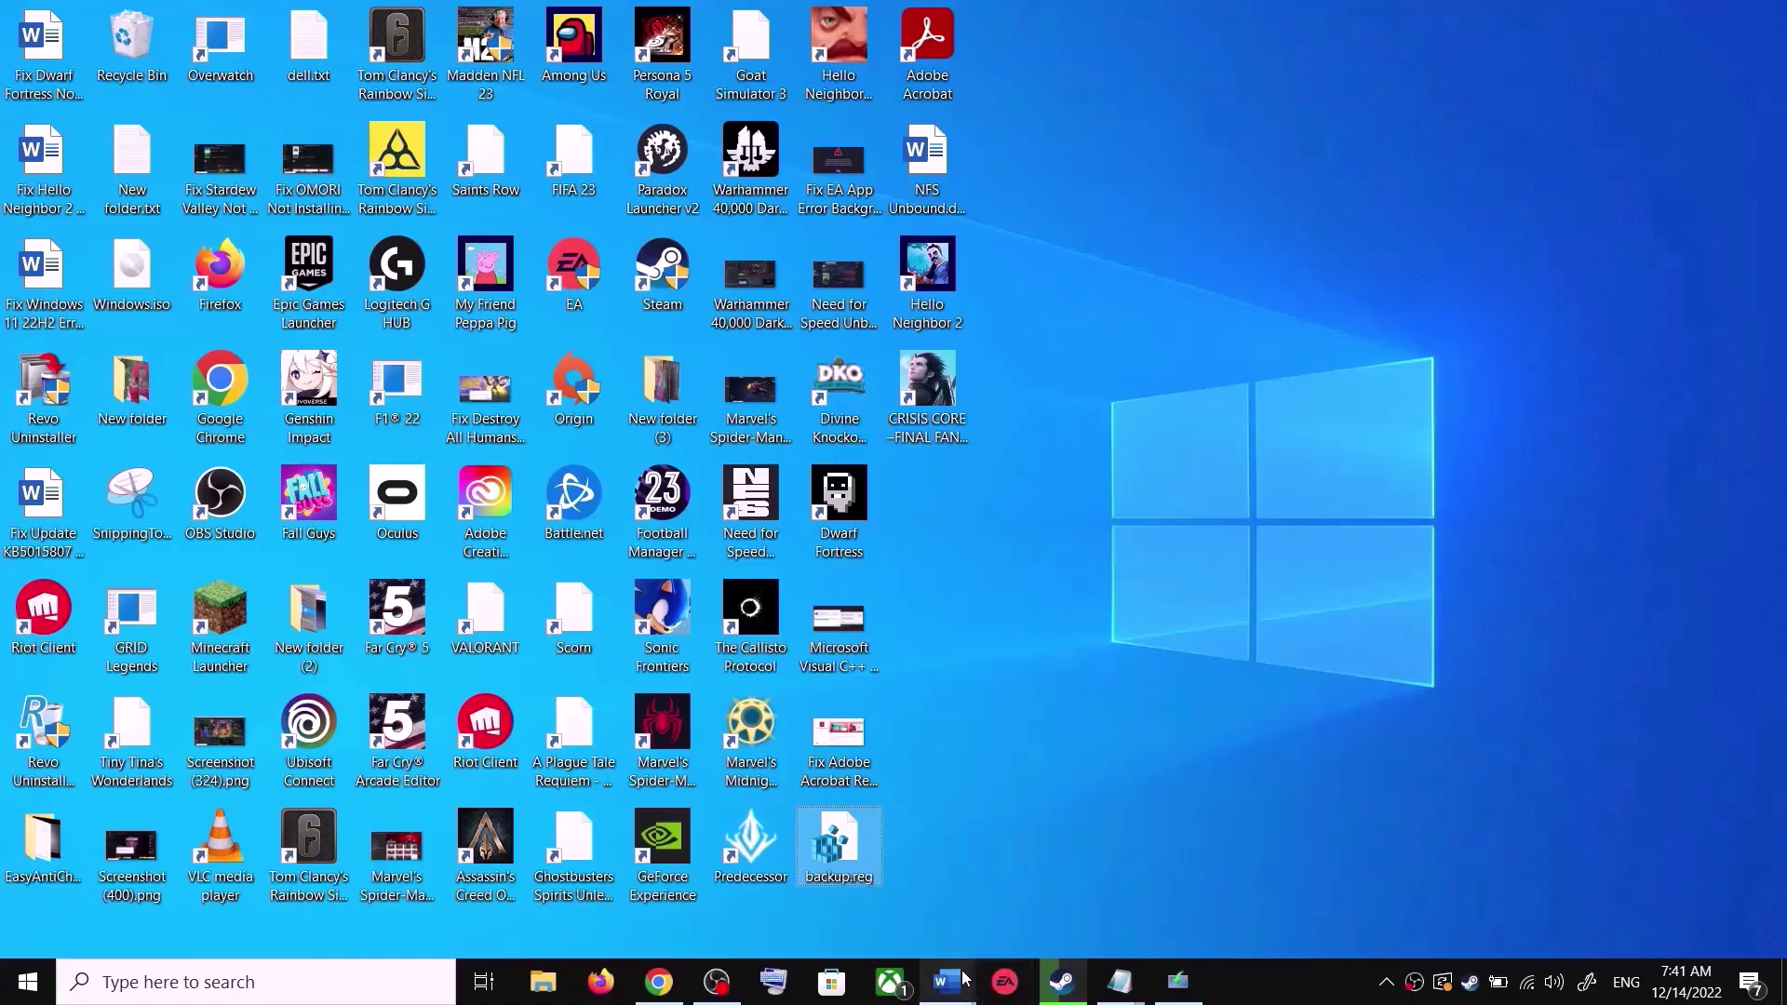
mouse_move(946, 982)
click(1024, 888)
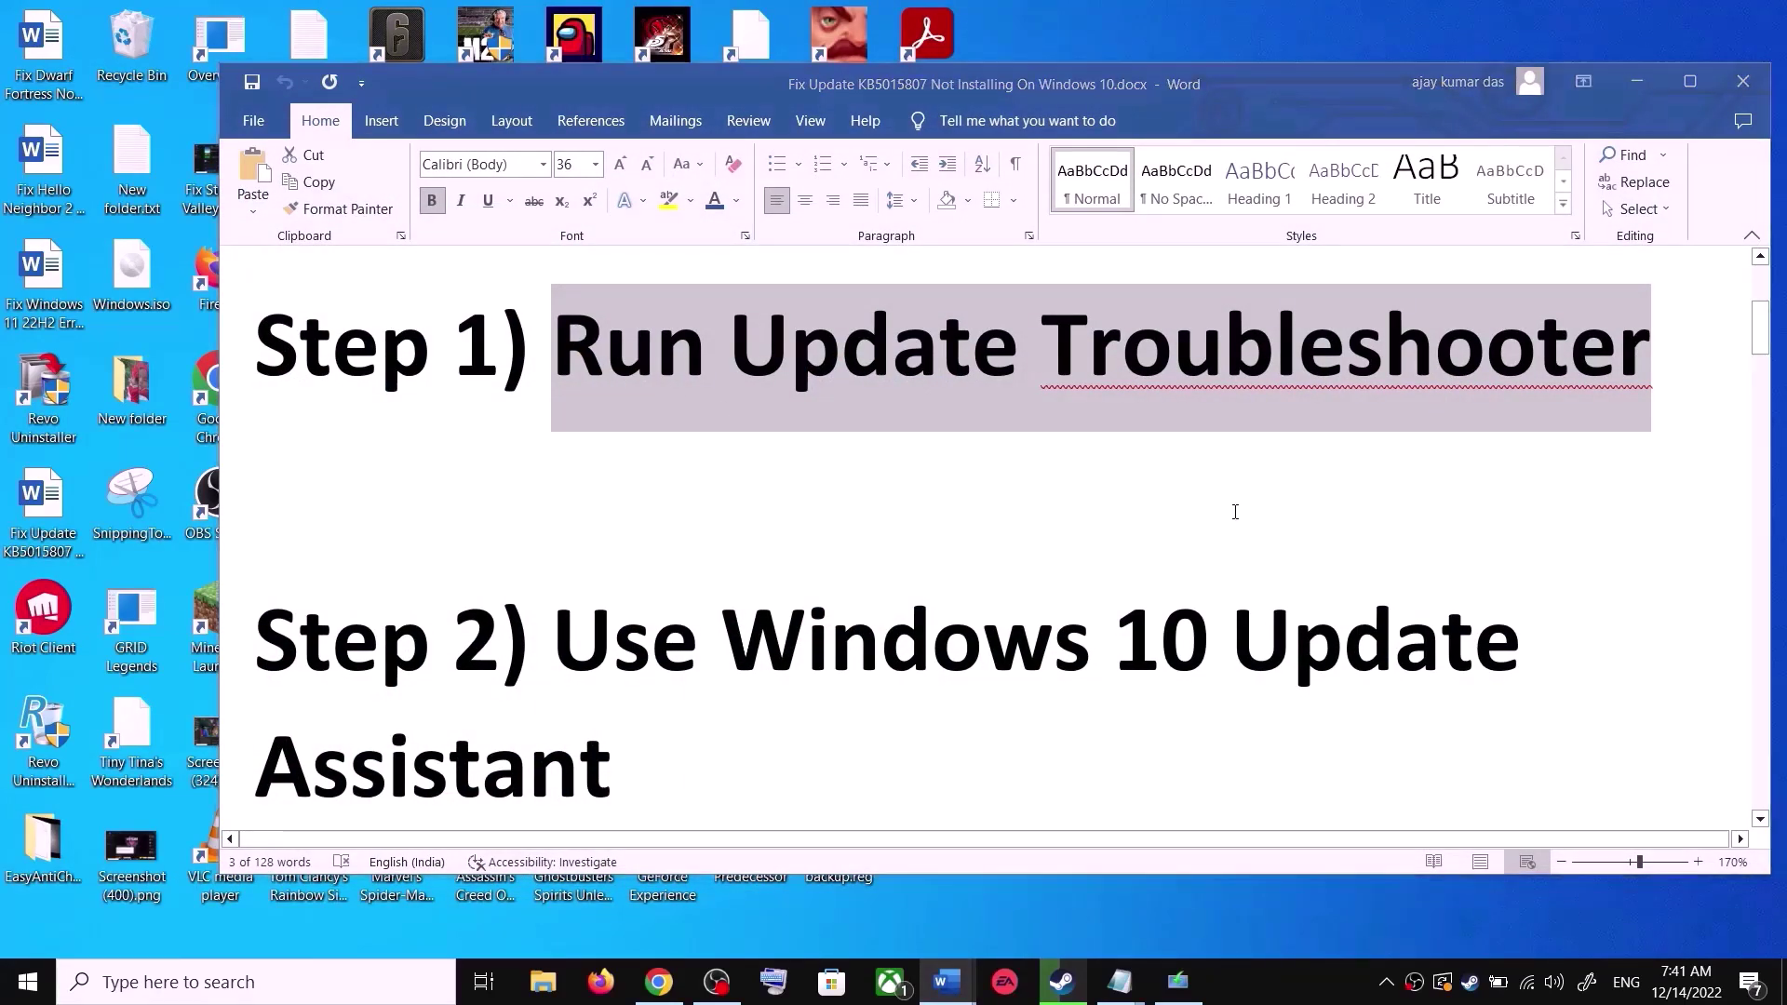
- Launch the Windows Update troubleshooter from Update & Security > Troubleshoot > Additional troubleshooters
key(super+i)
click(917, 646)
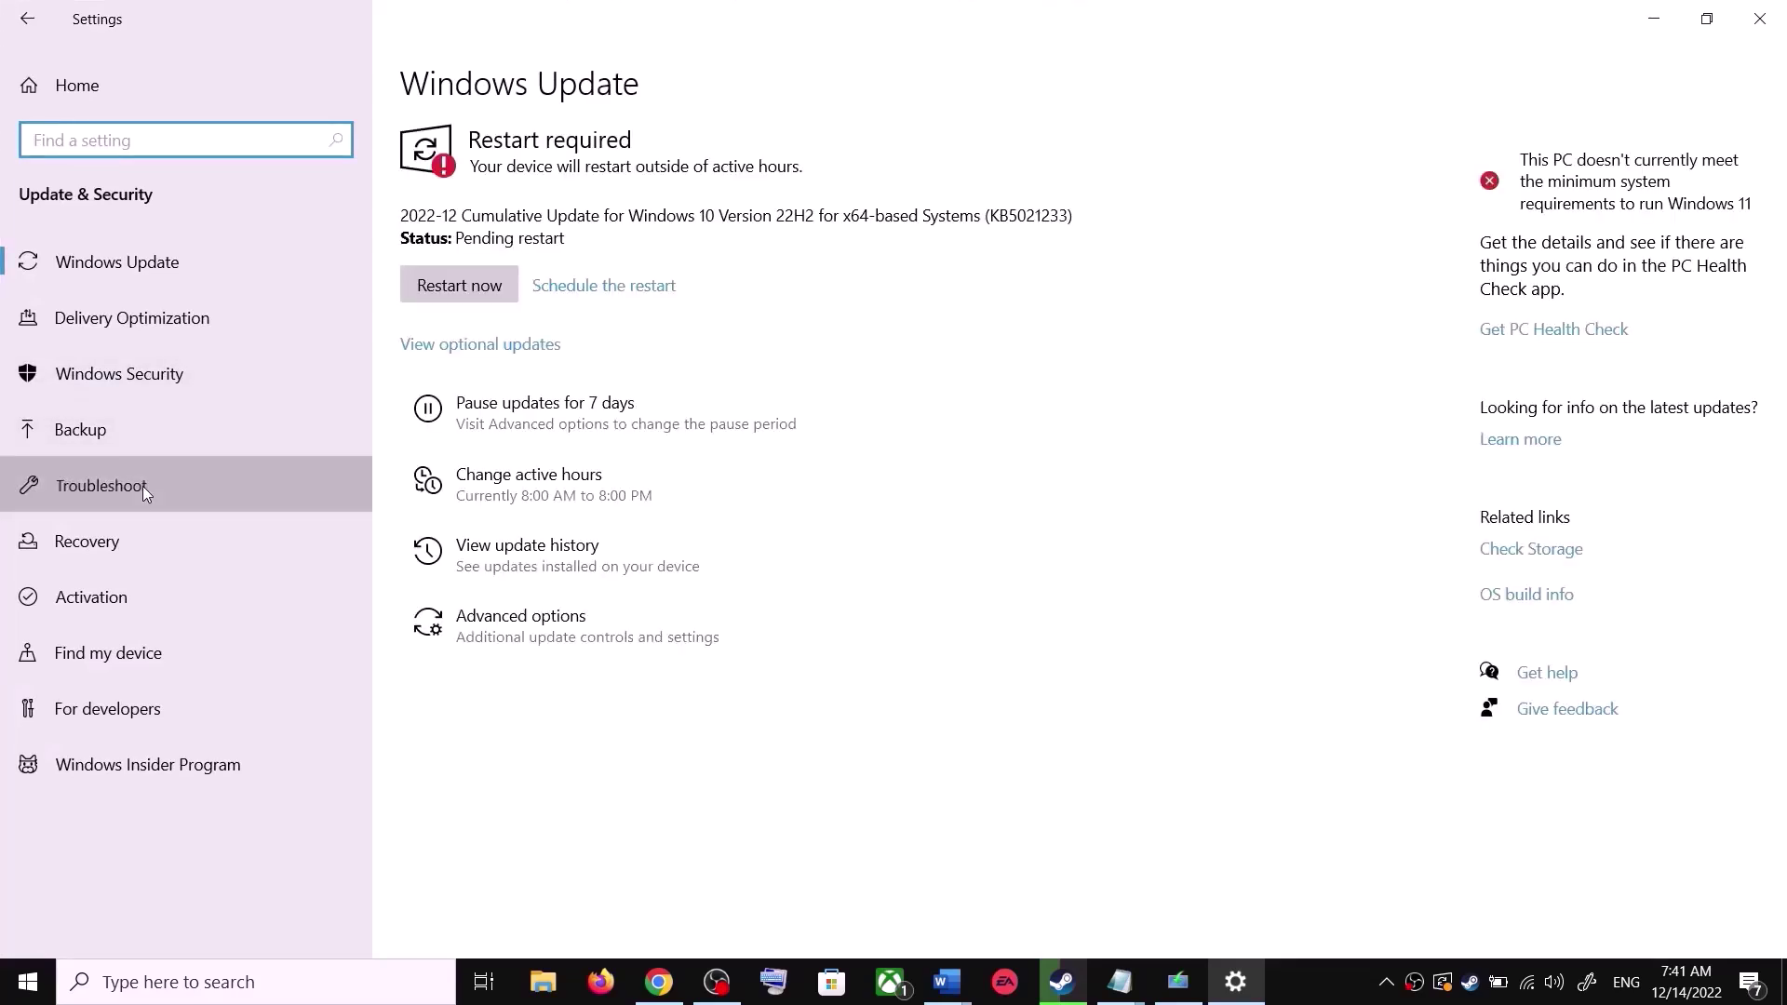
click(143, 485)
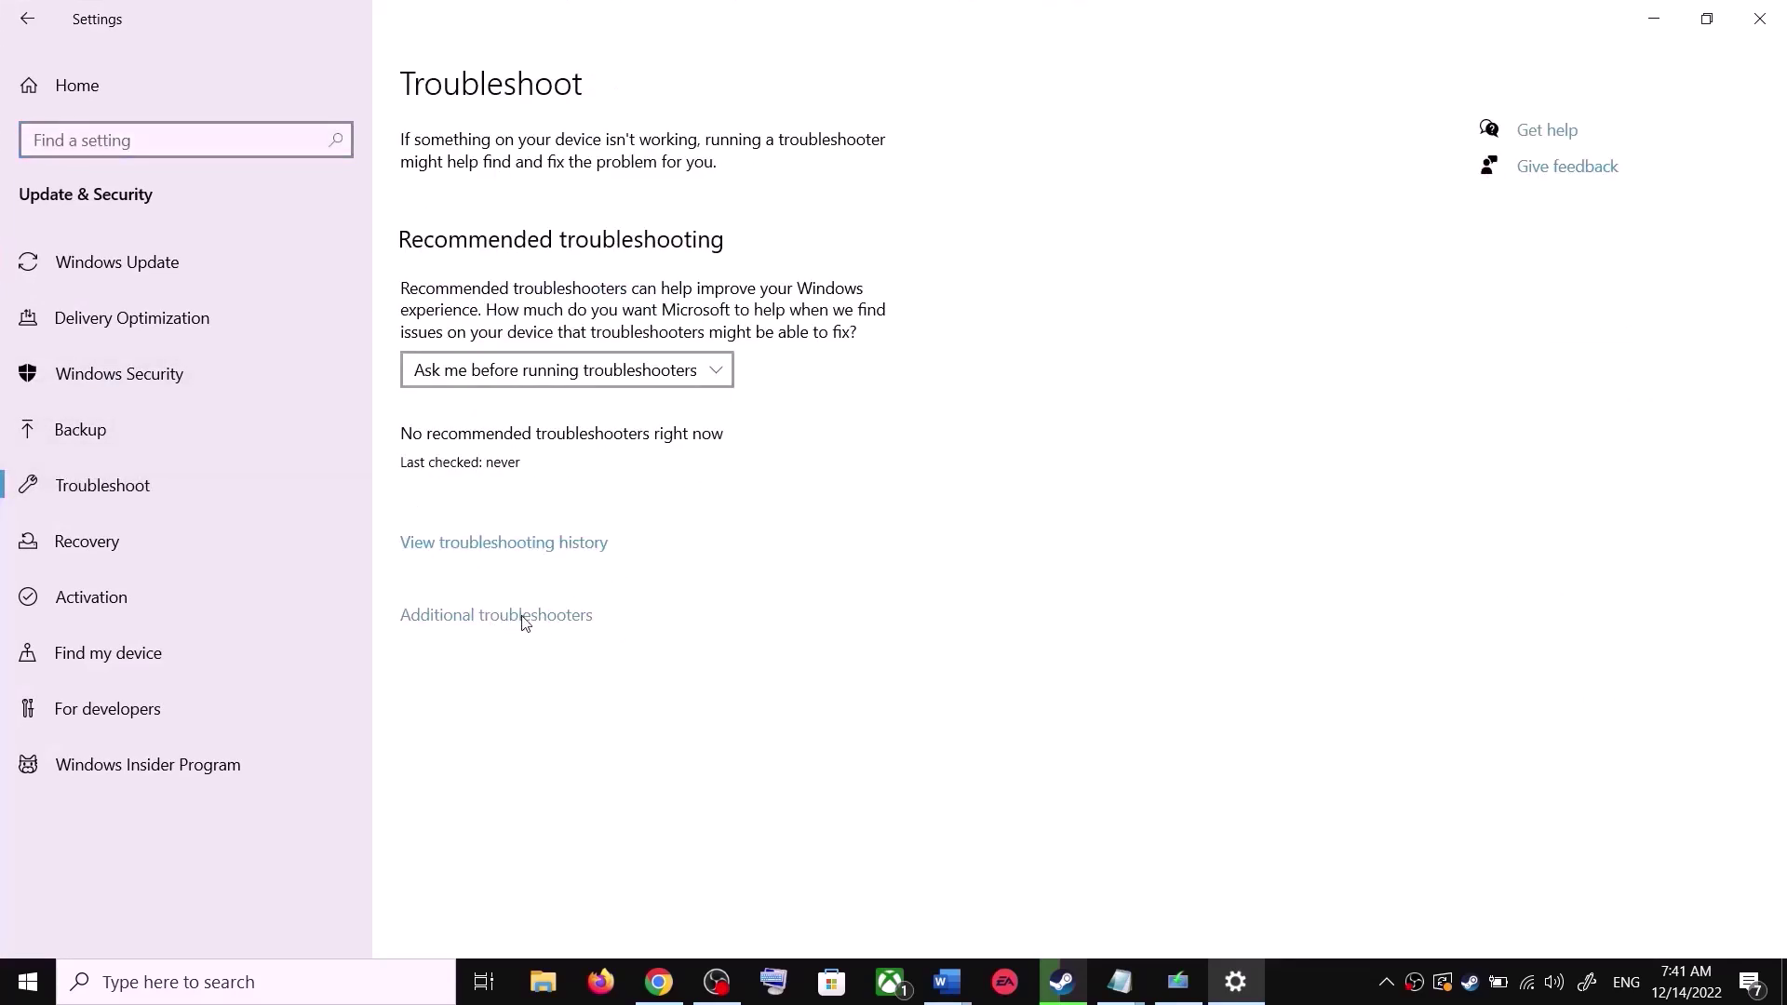
click(515, 618)
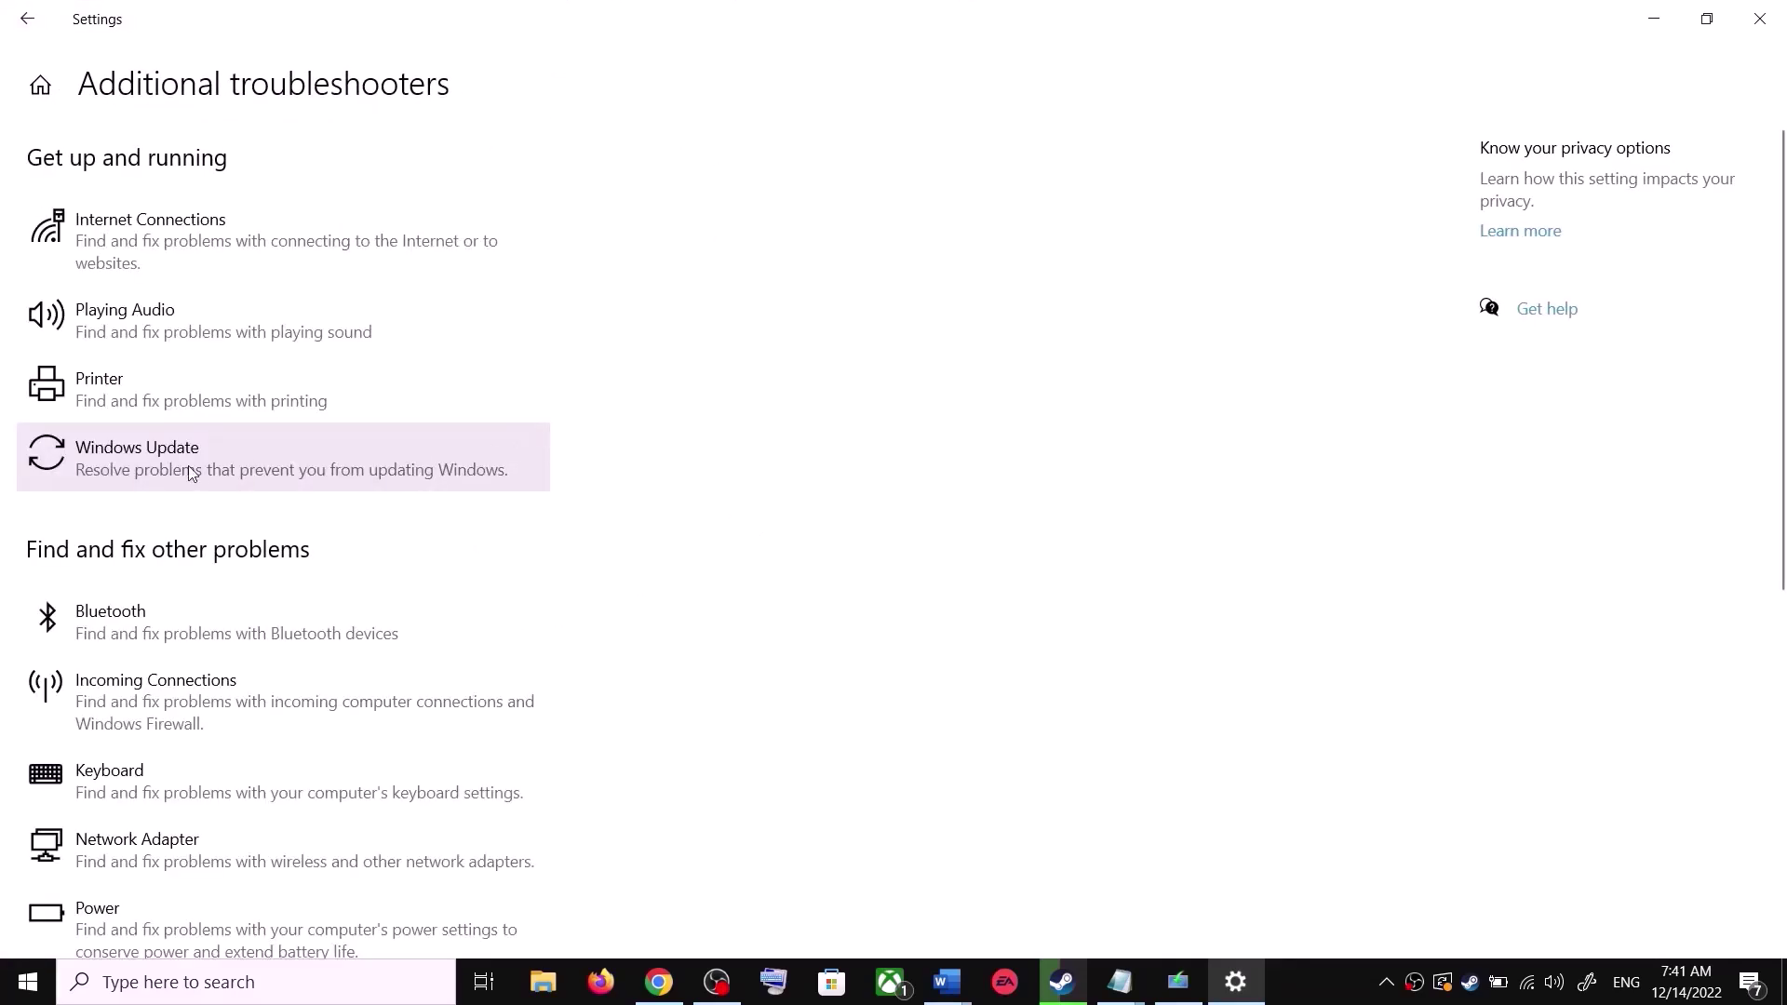
click(217, 468)
click(408, 529)
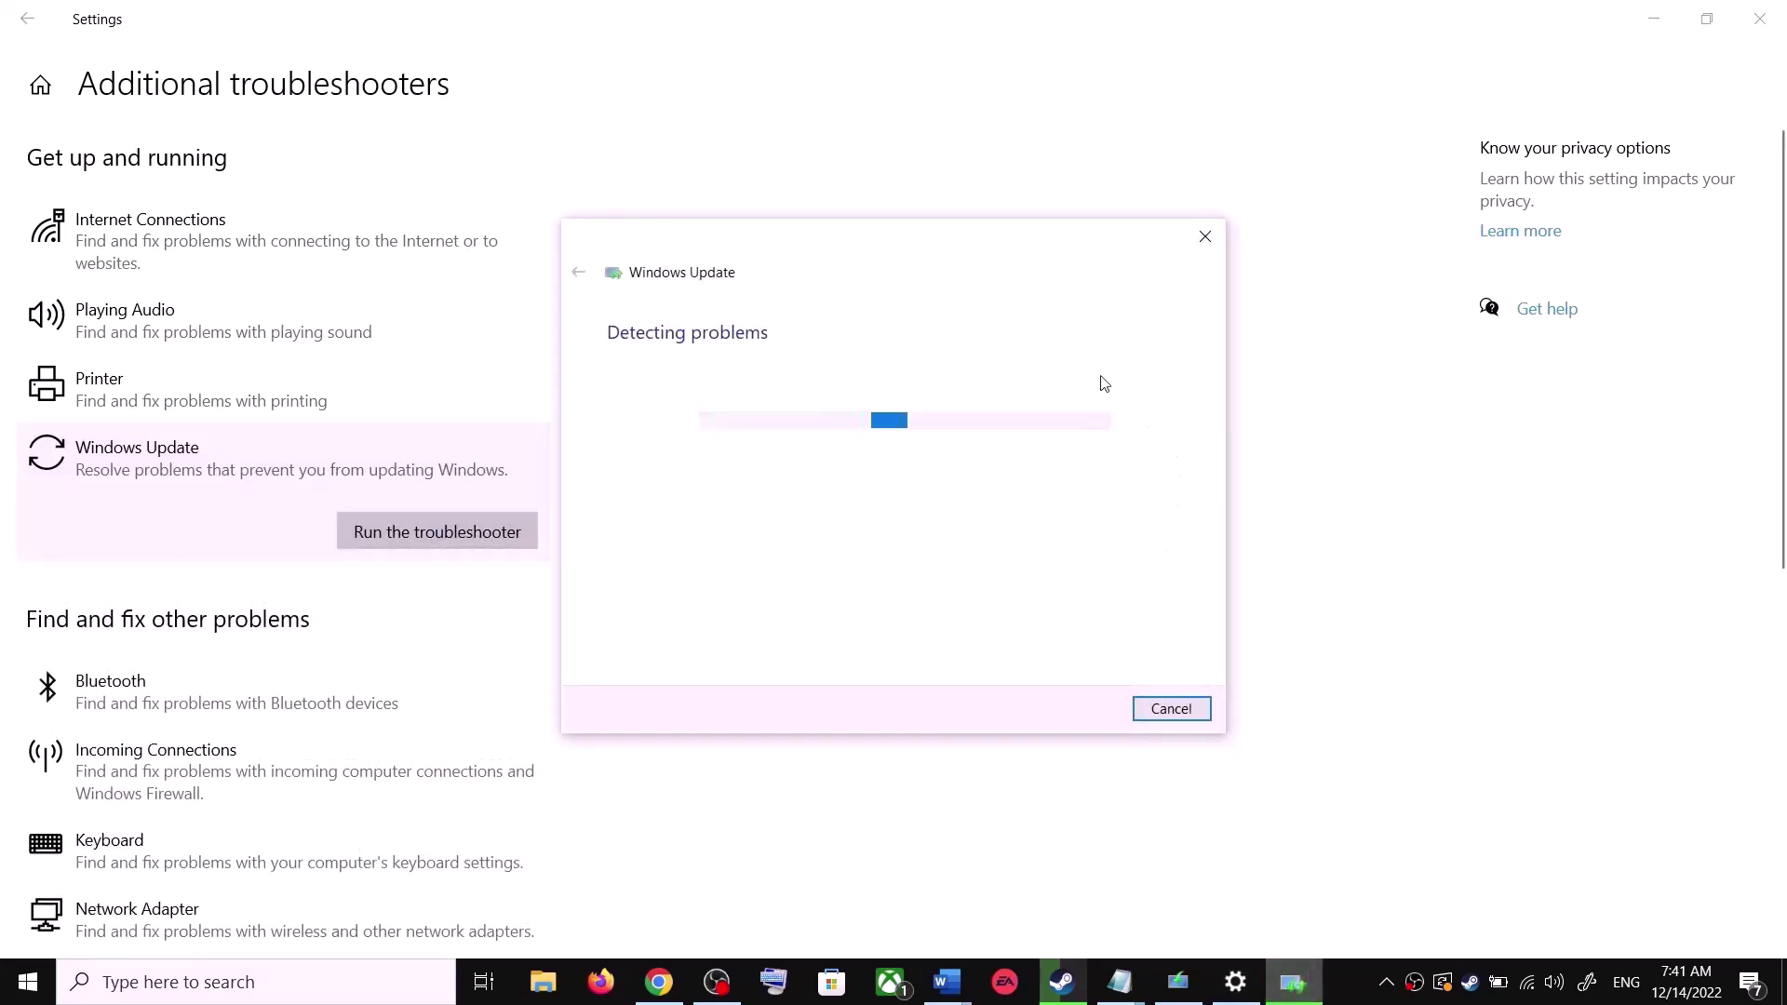
- Bring up the Start menu's power options, then dismiss them without choosing any
click(21, 992)
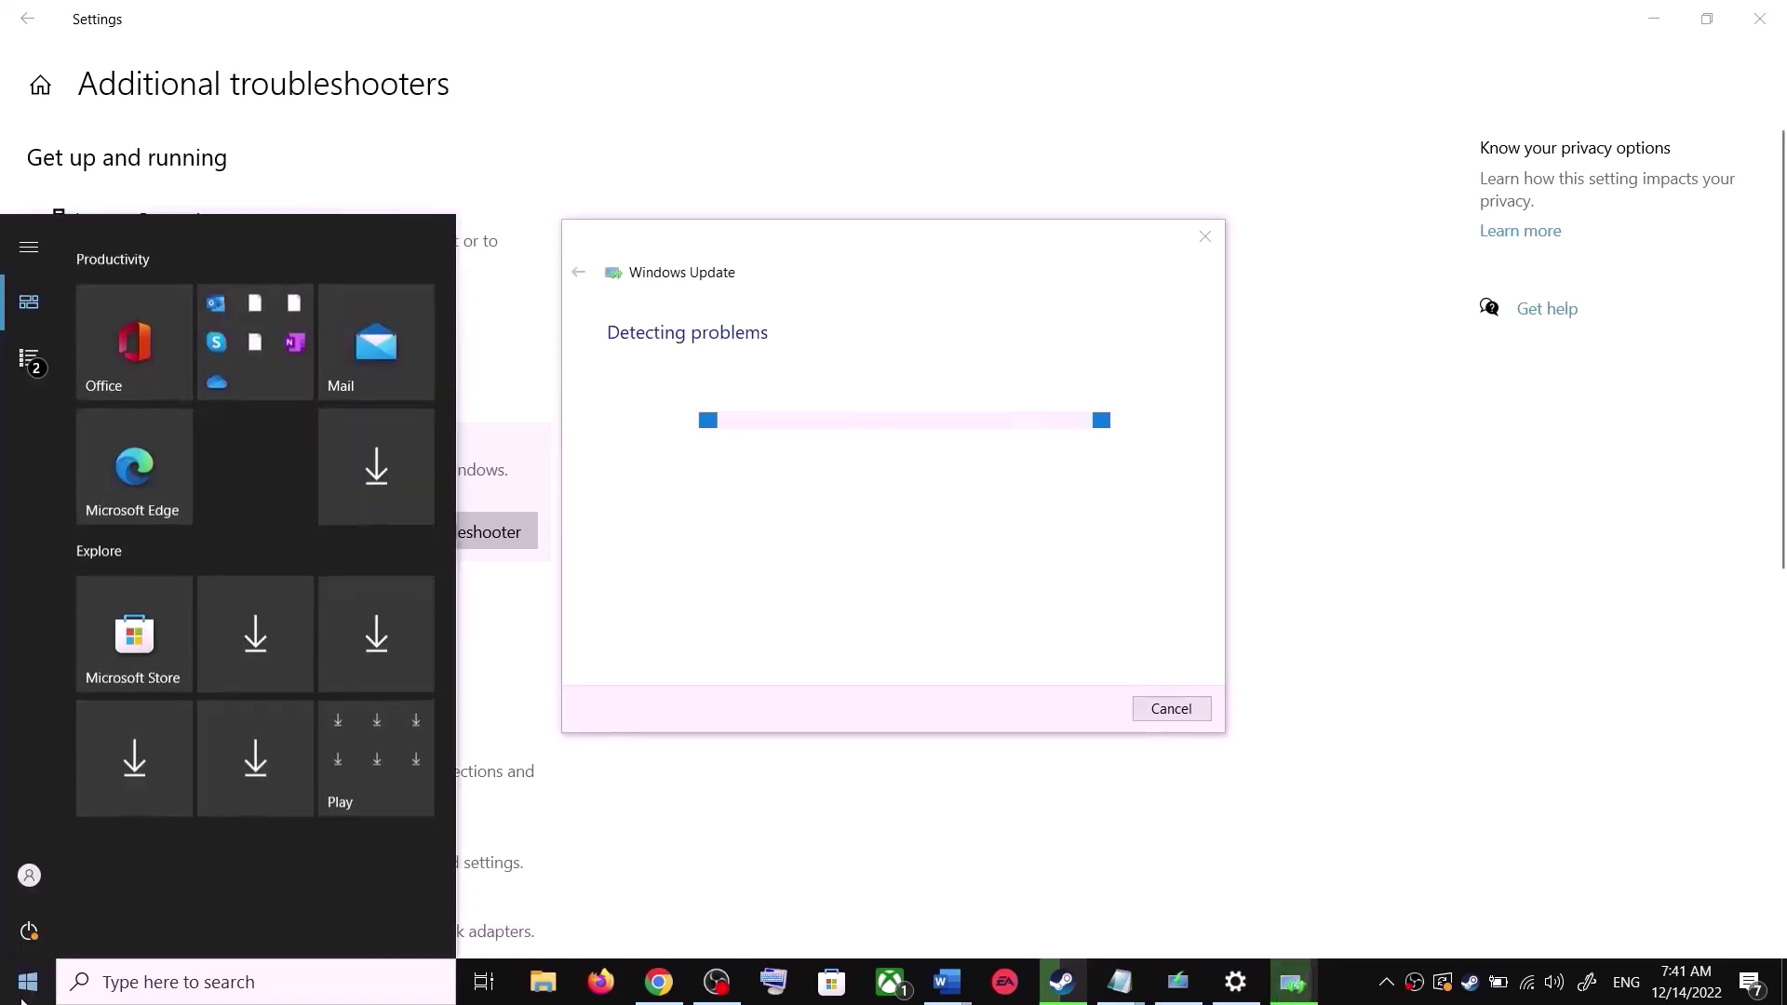
click(29, 930)
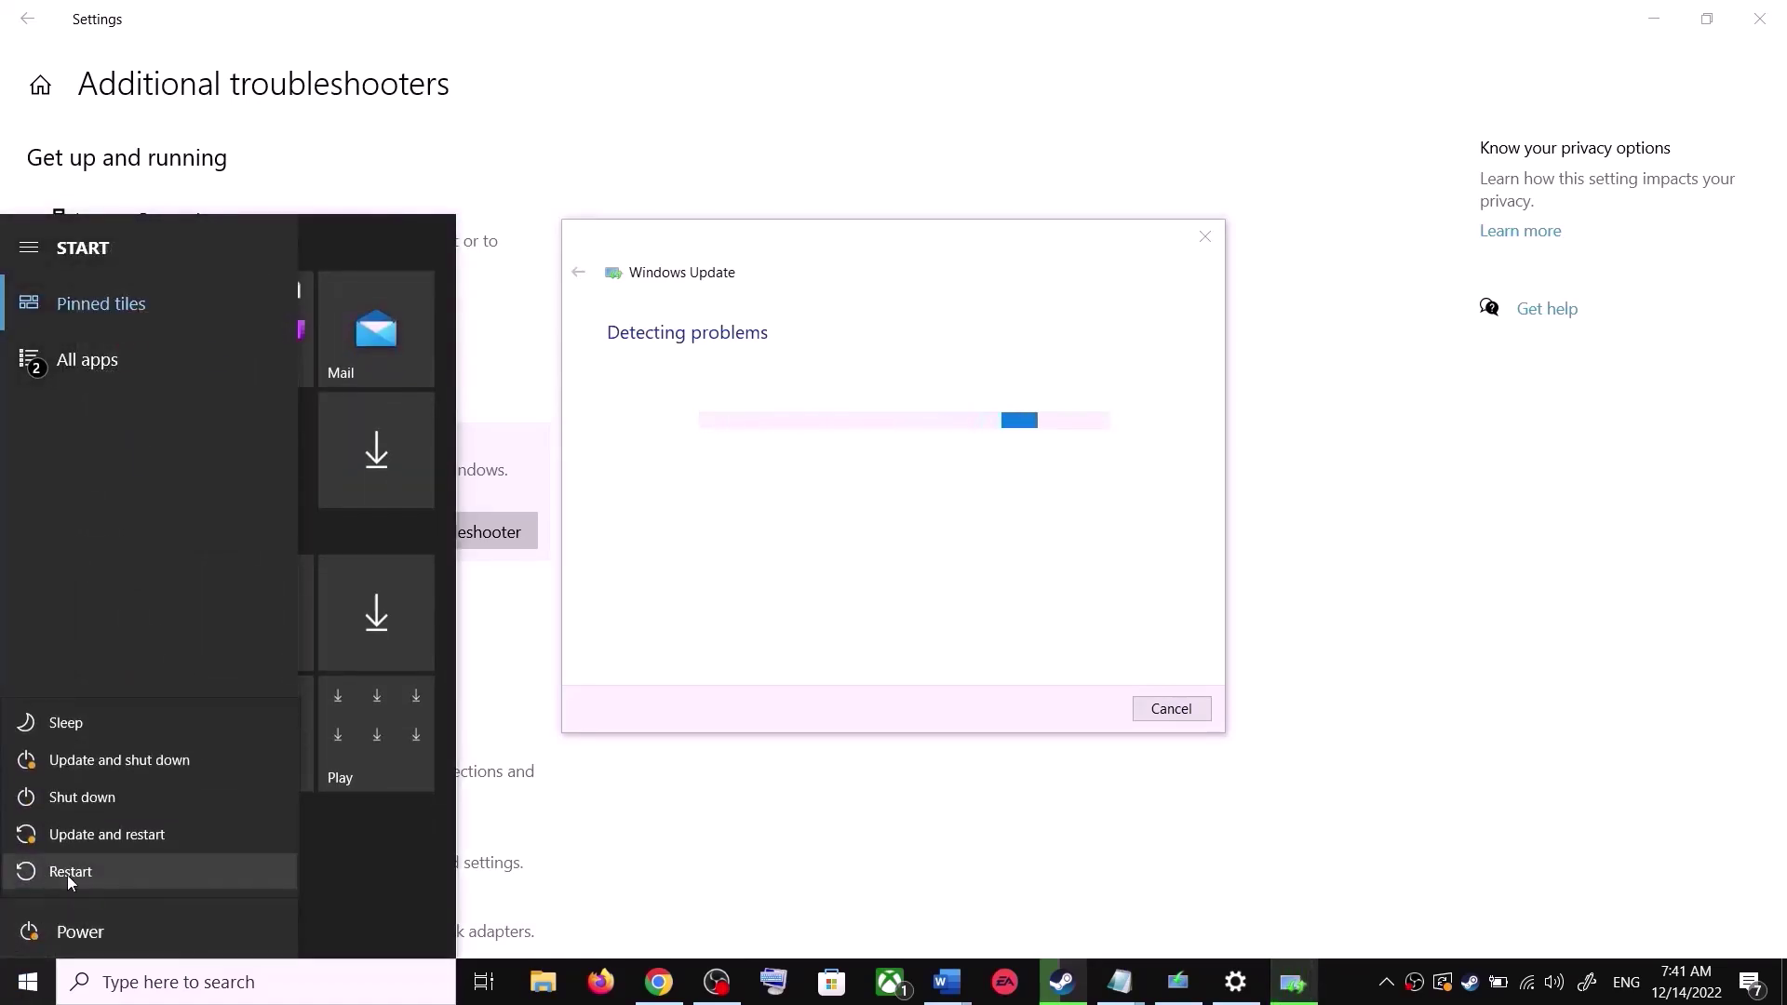
click(1041, 339)
click(1070, 349)
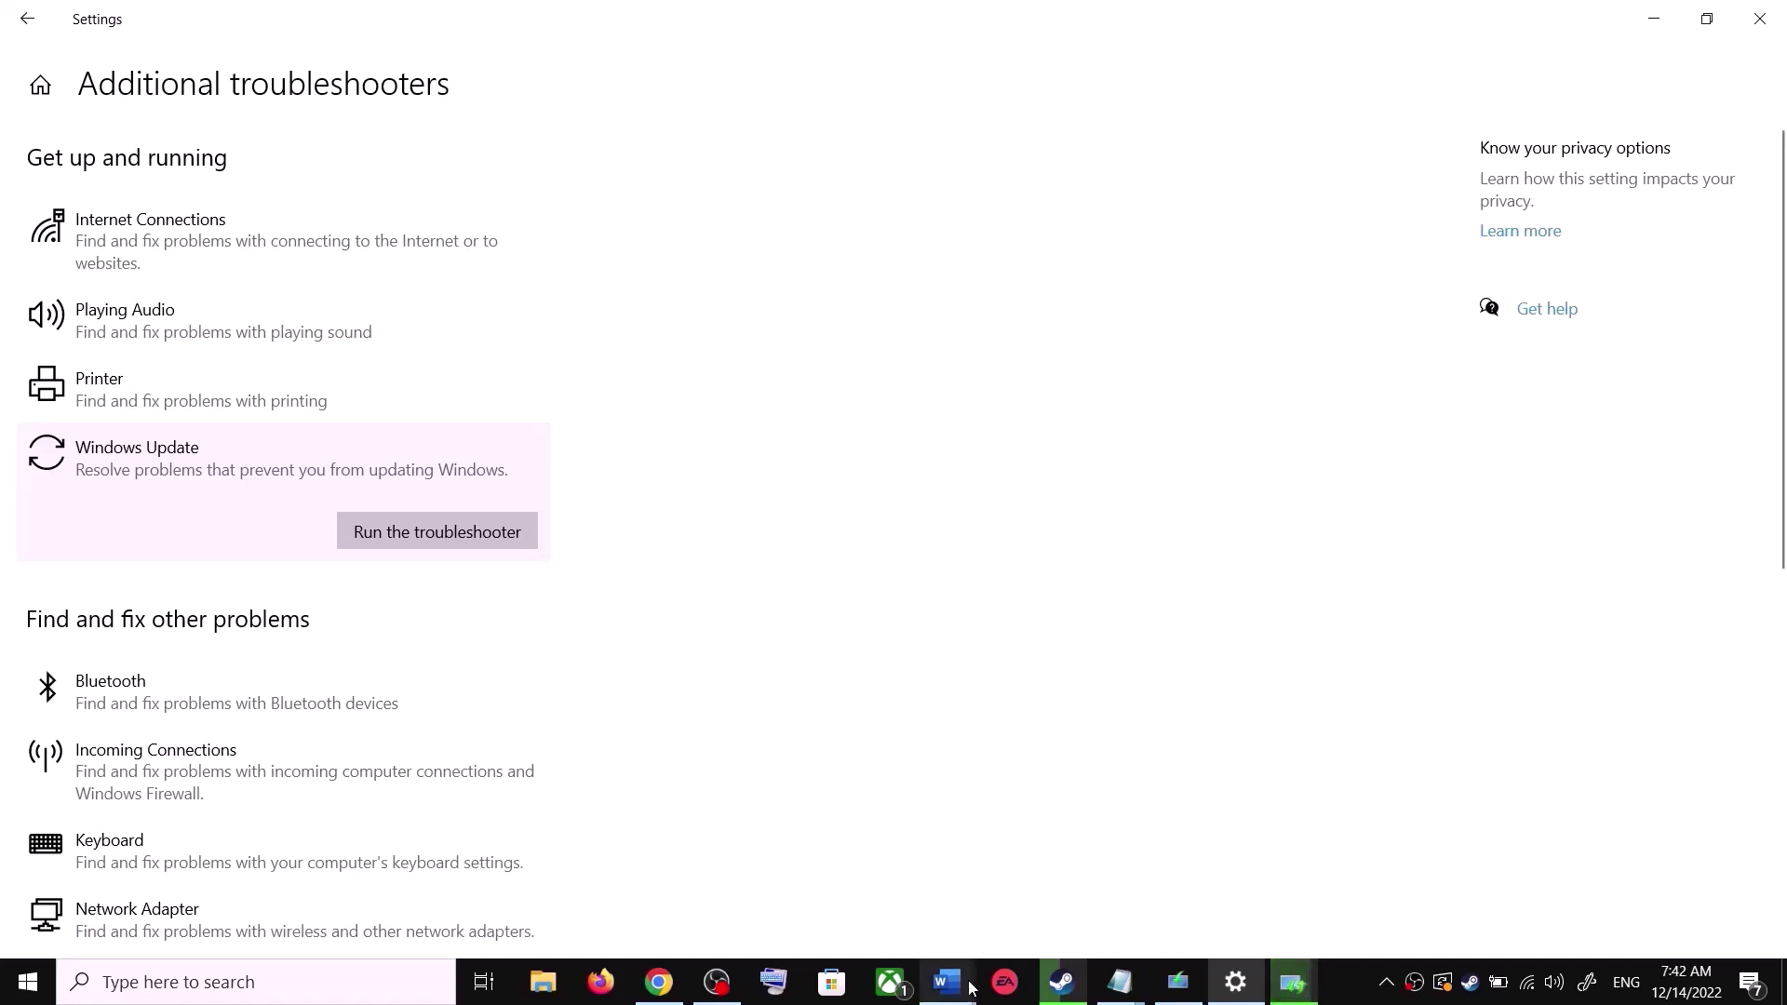
- Bring the fix-steps document forward and select the Microsoft download URL in it
mouse_move(946, 977)
click(1043, 935)
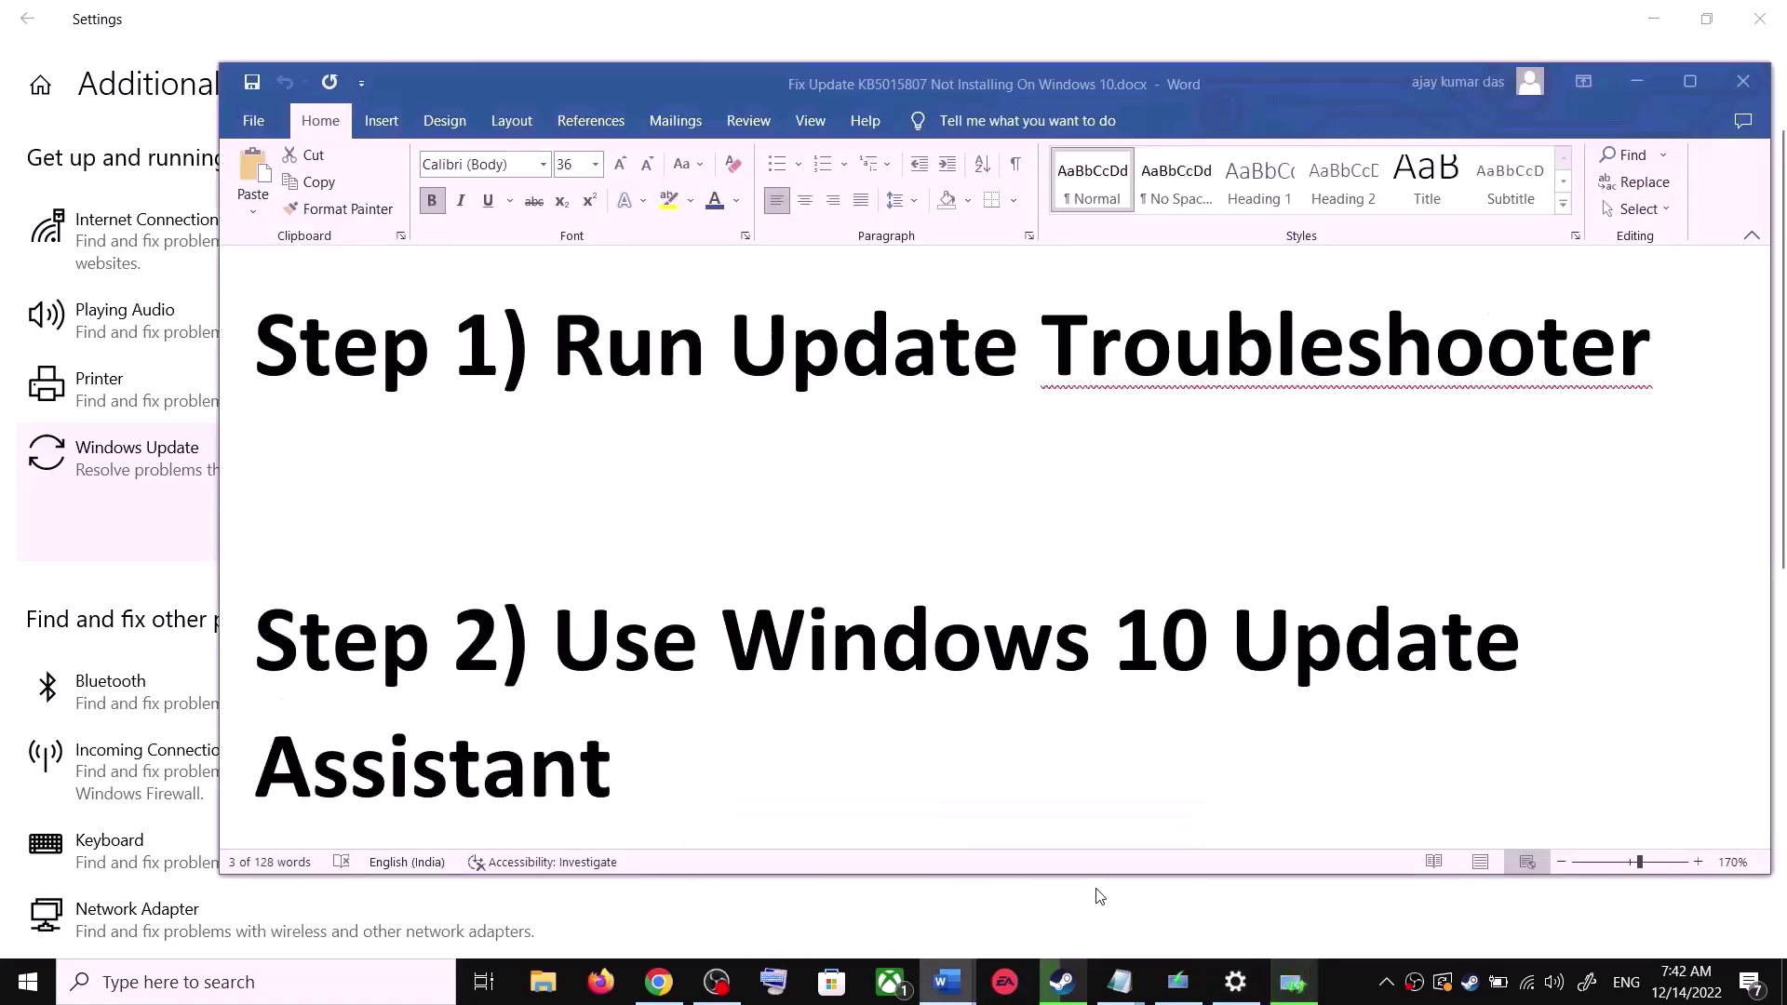
scroll(601, 628, down, 1)
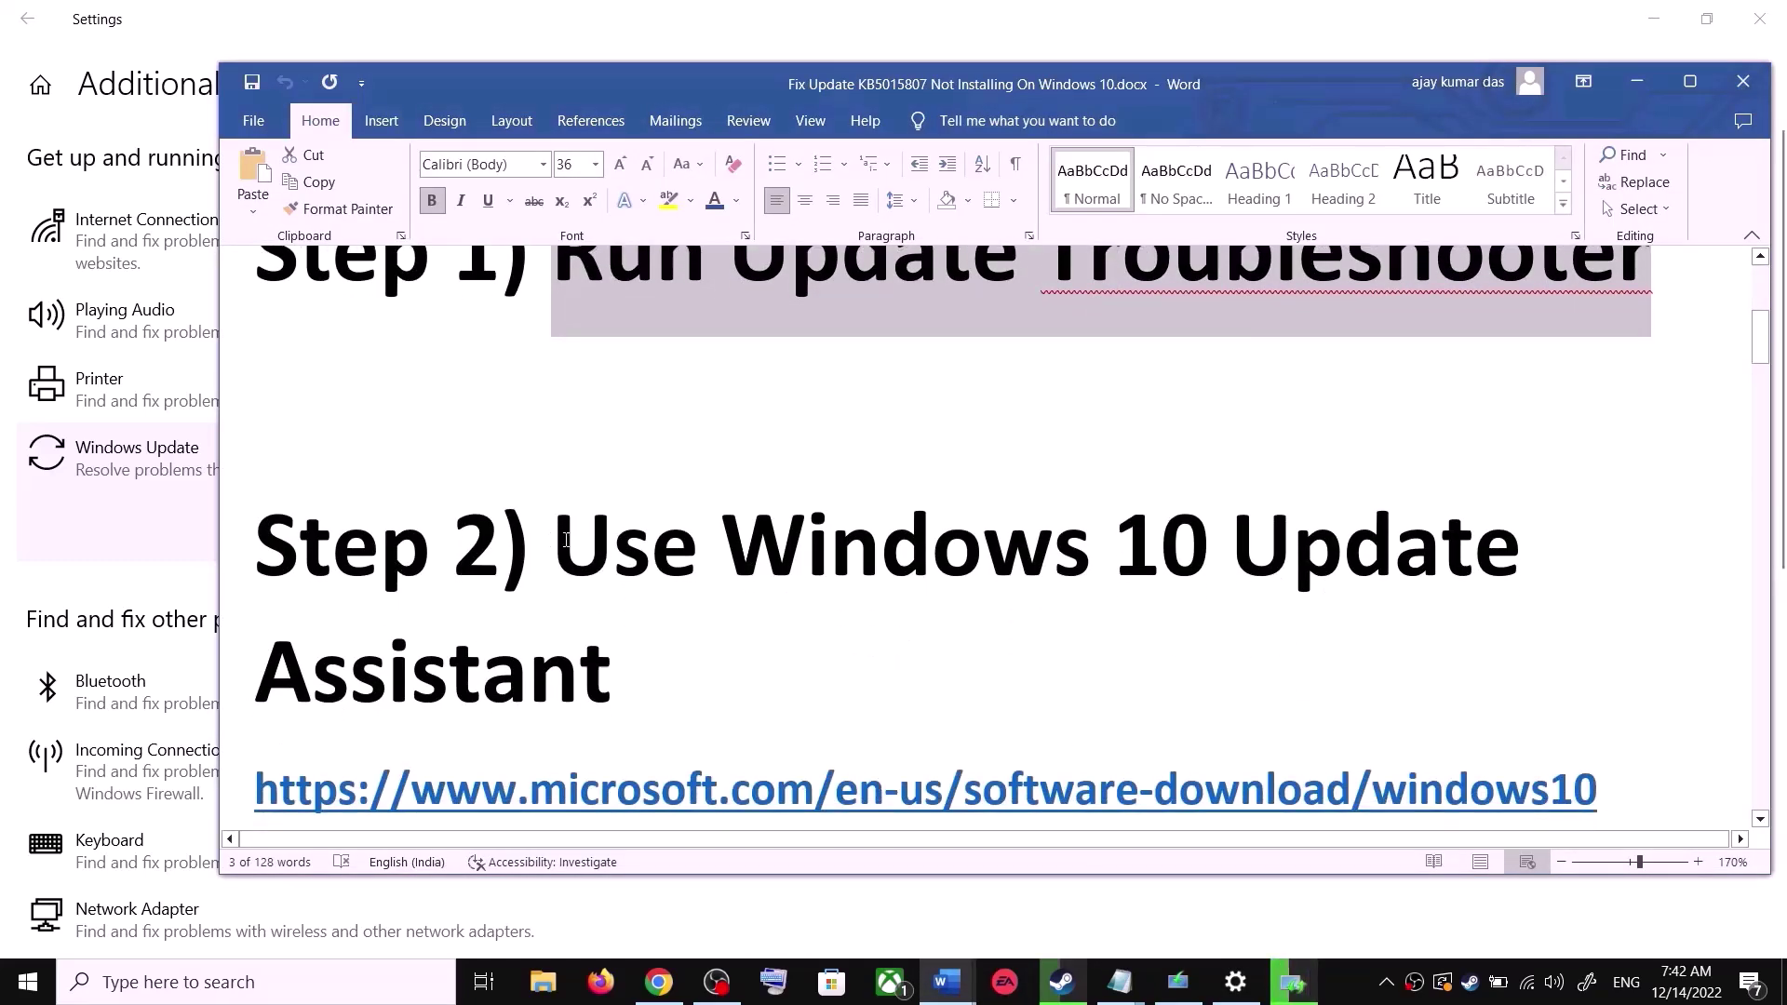
drag(566, 540, 623, 706)
scroll(624, 706, down, 1)
triple_click(911, 696)
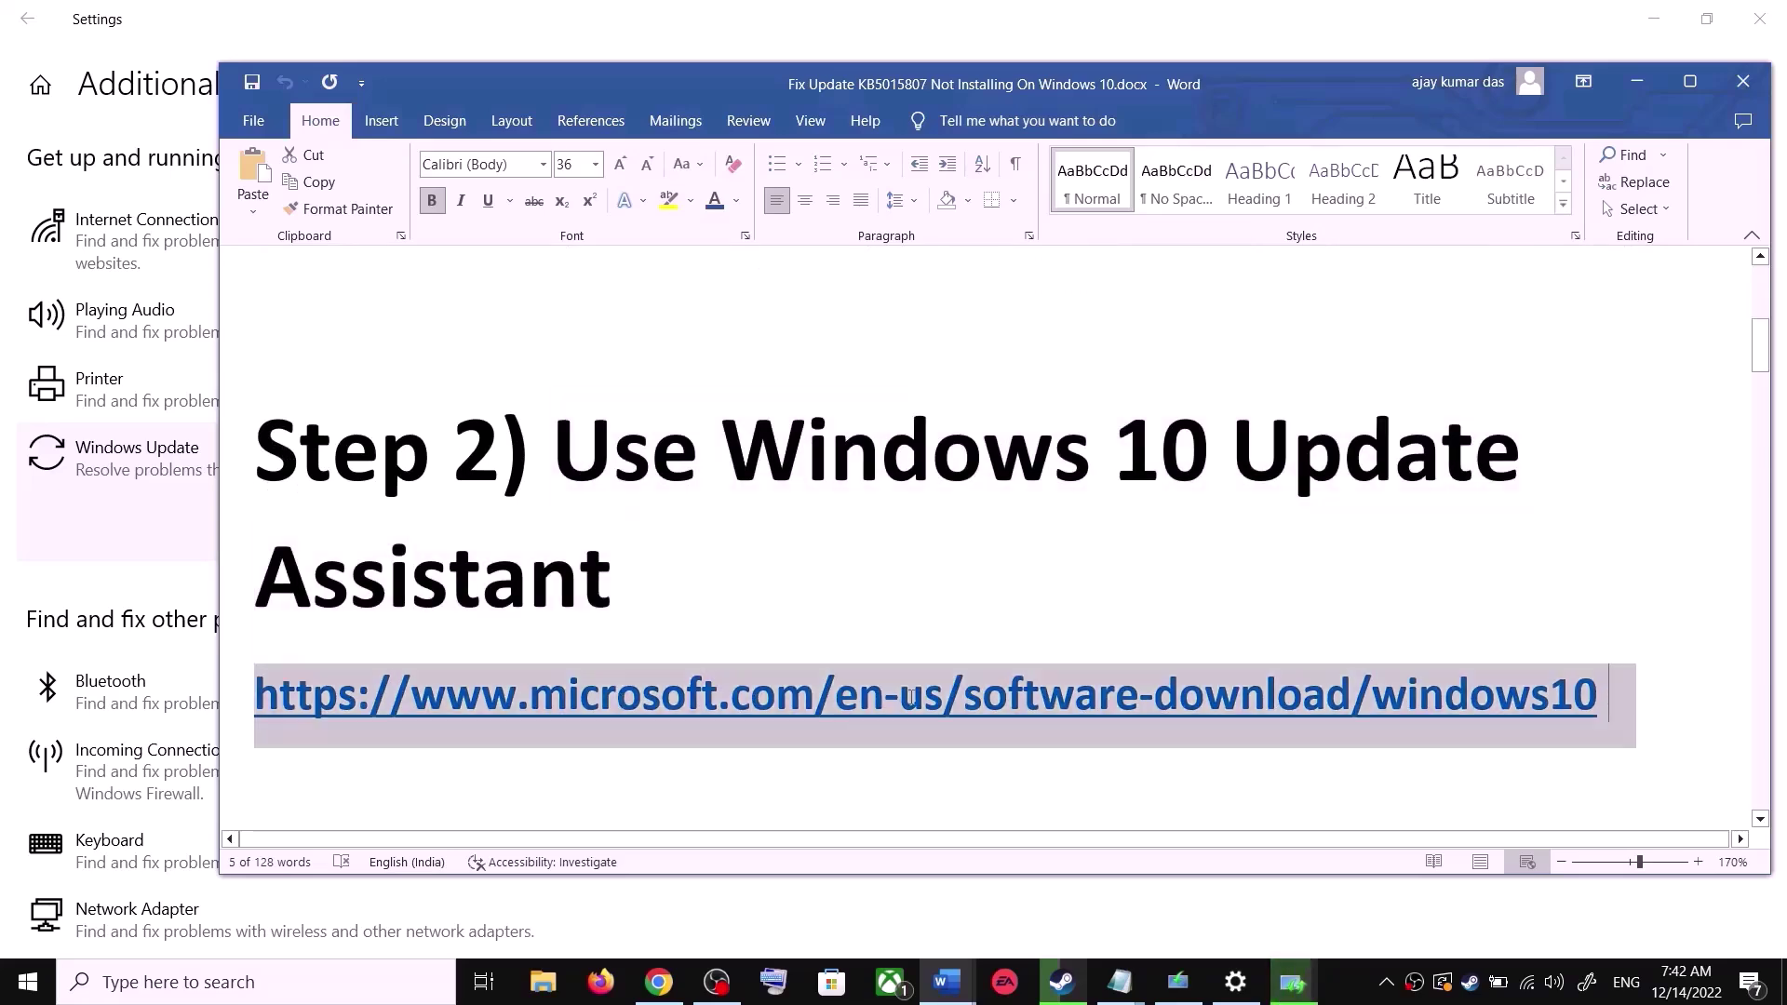
- Download and run the Windows 10 Update Assistant, closing it once it reports up to date
click(675, 992)
scroll(395, 516, up, 3)
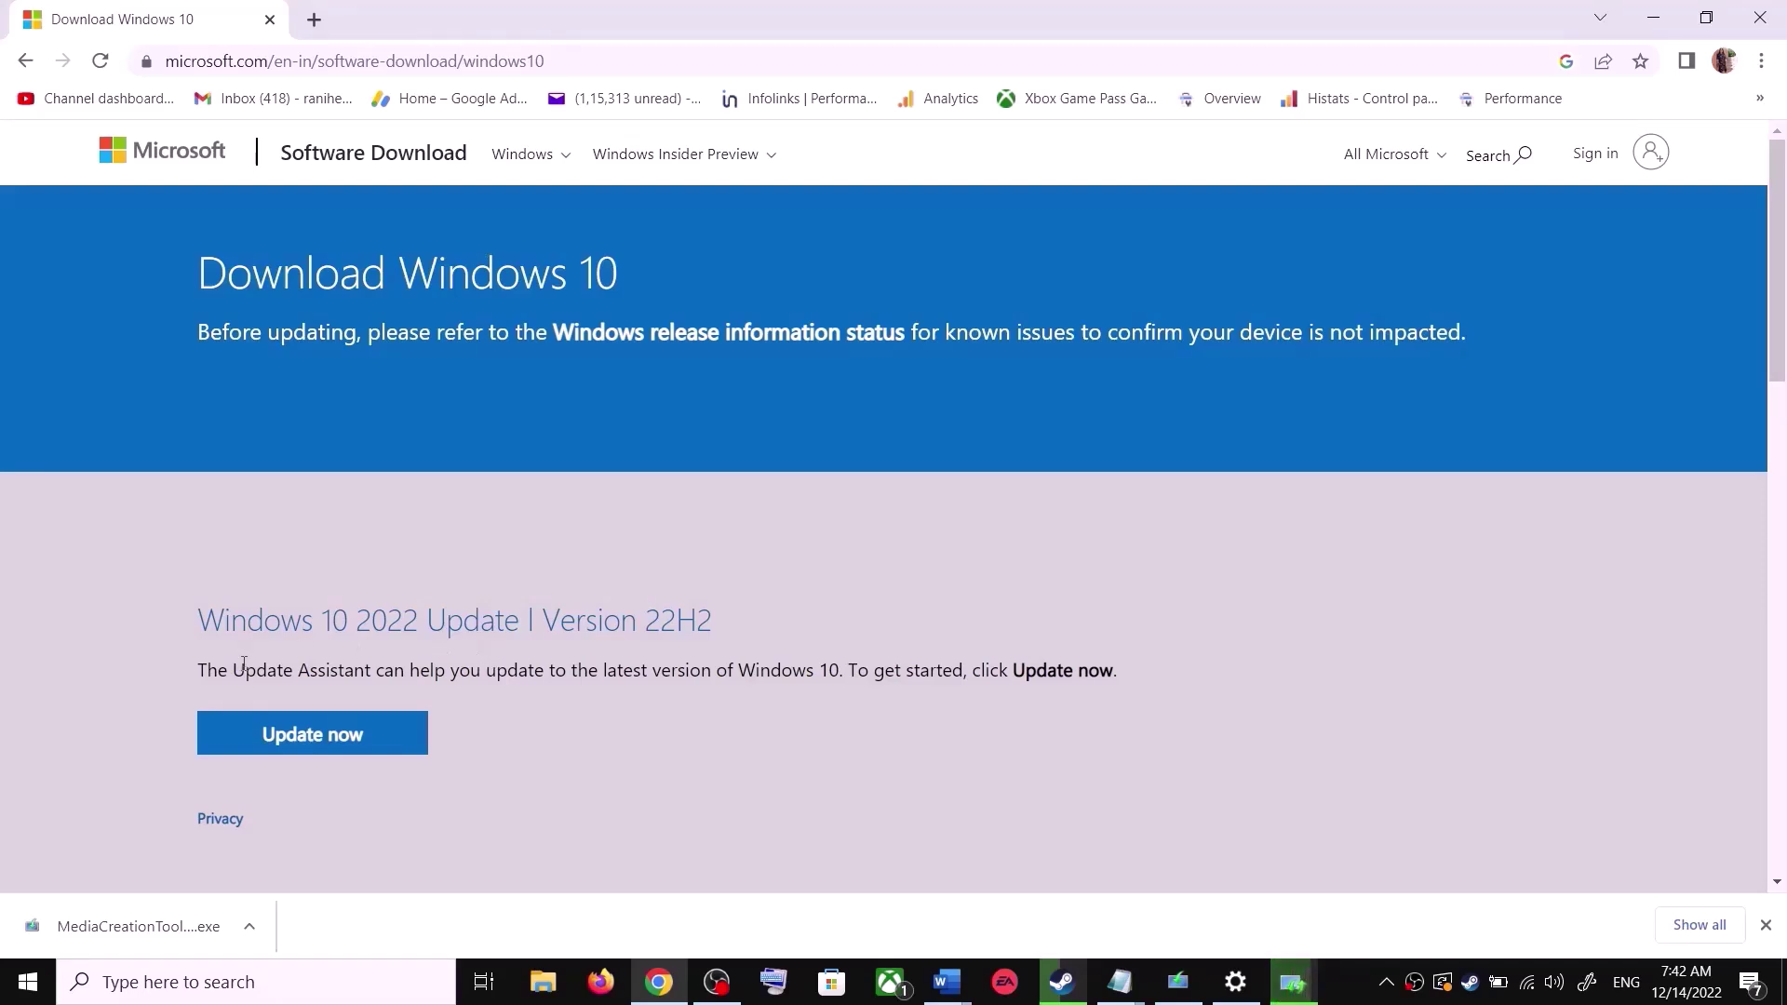
drag(228, 671, 373, 689)
click(357, 738)
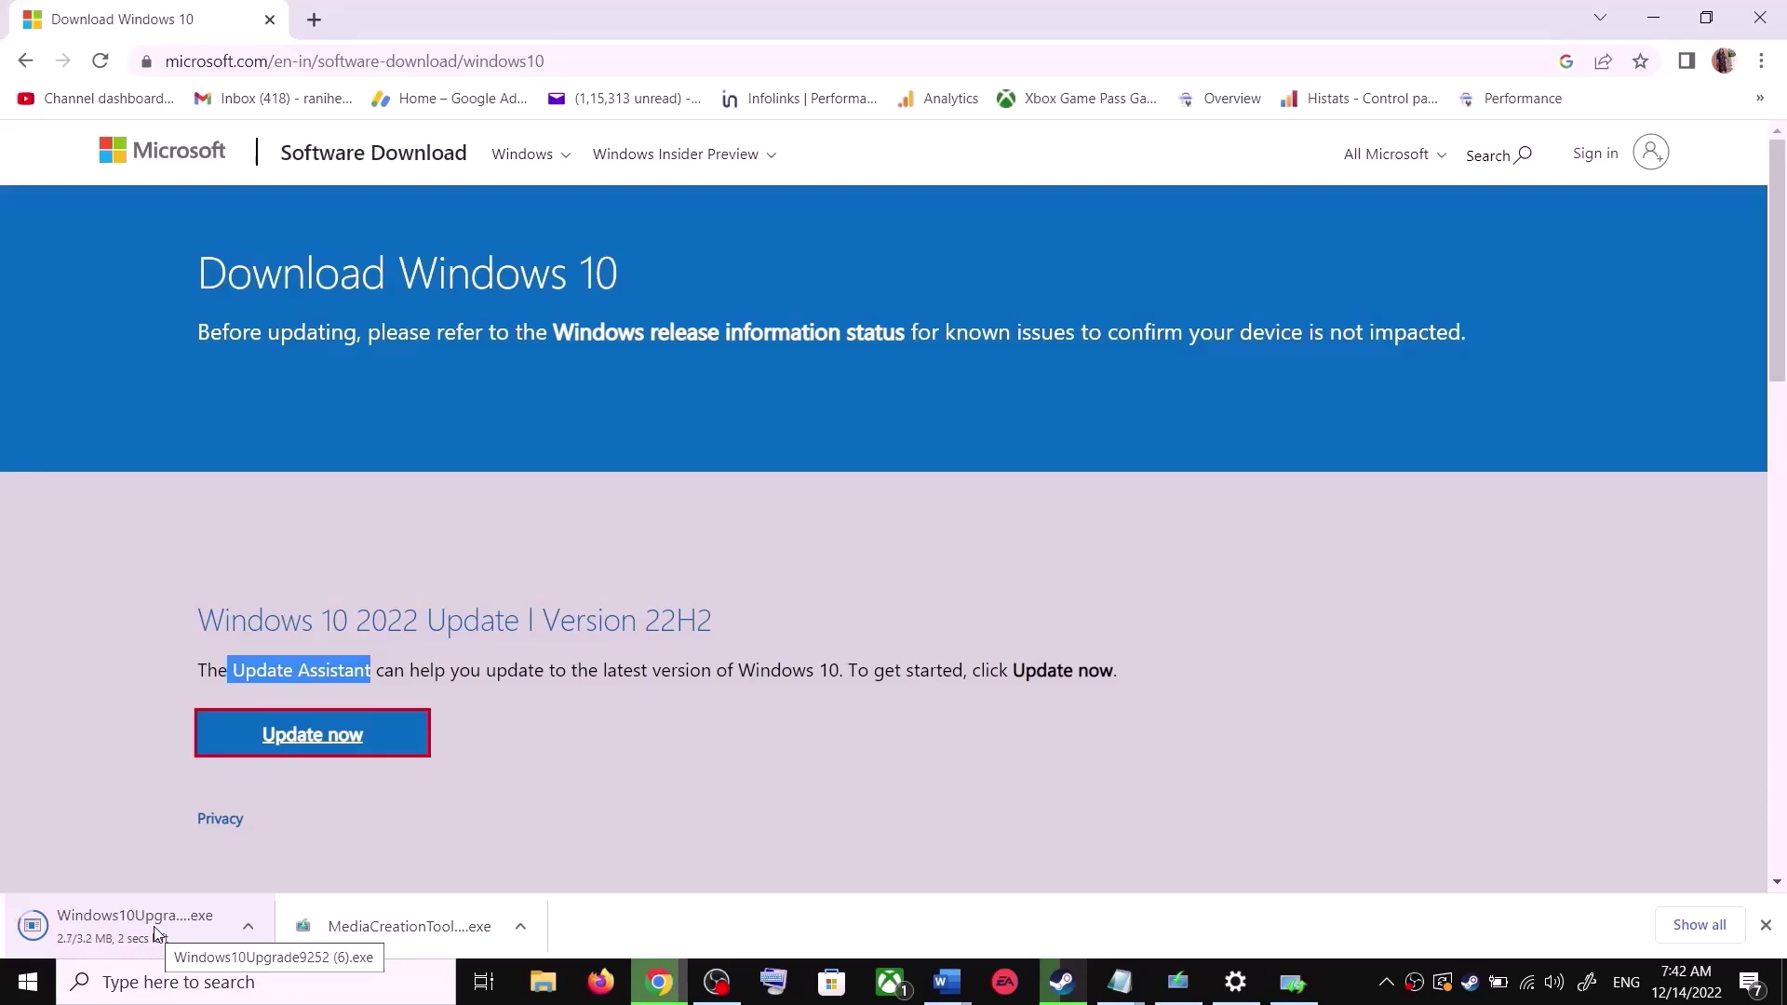
click(114, 931)
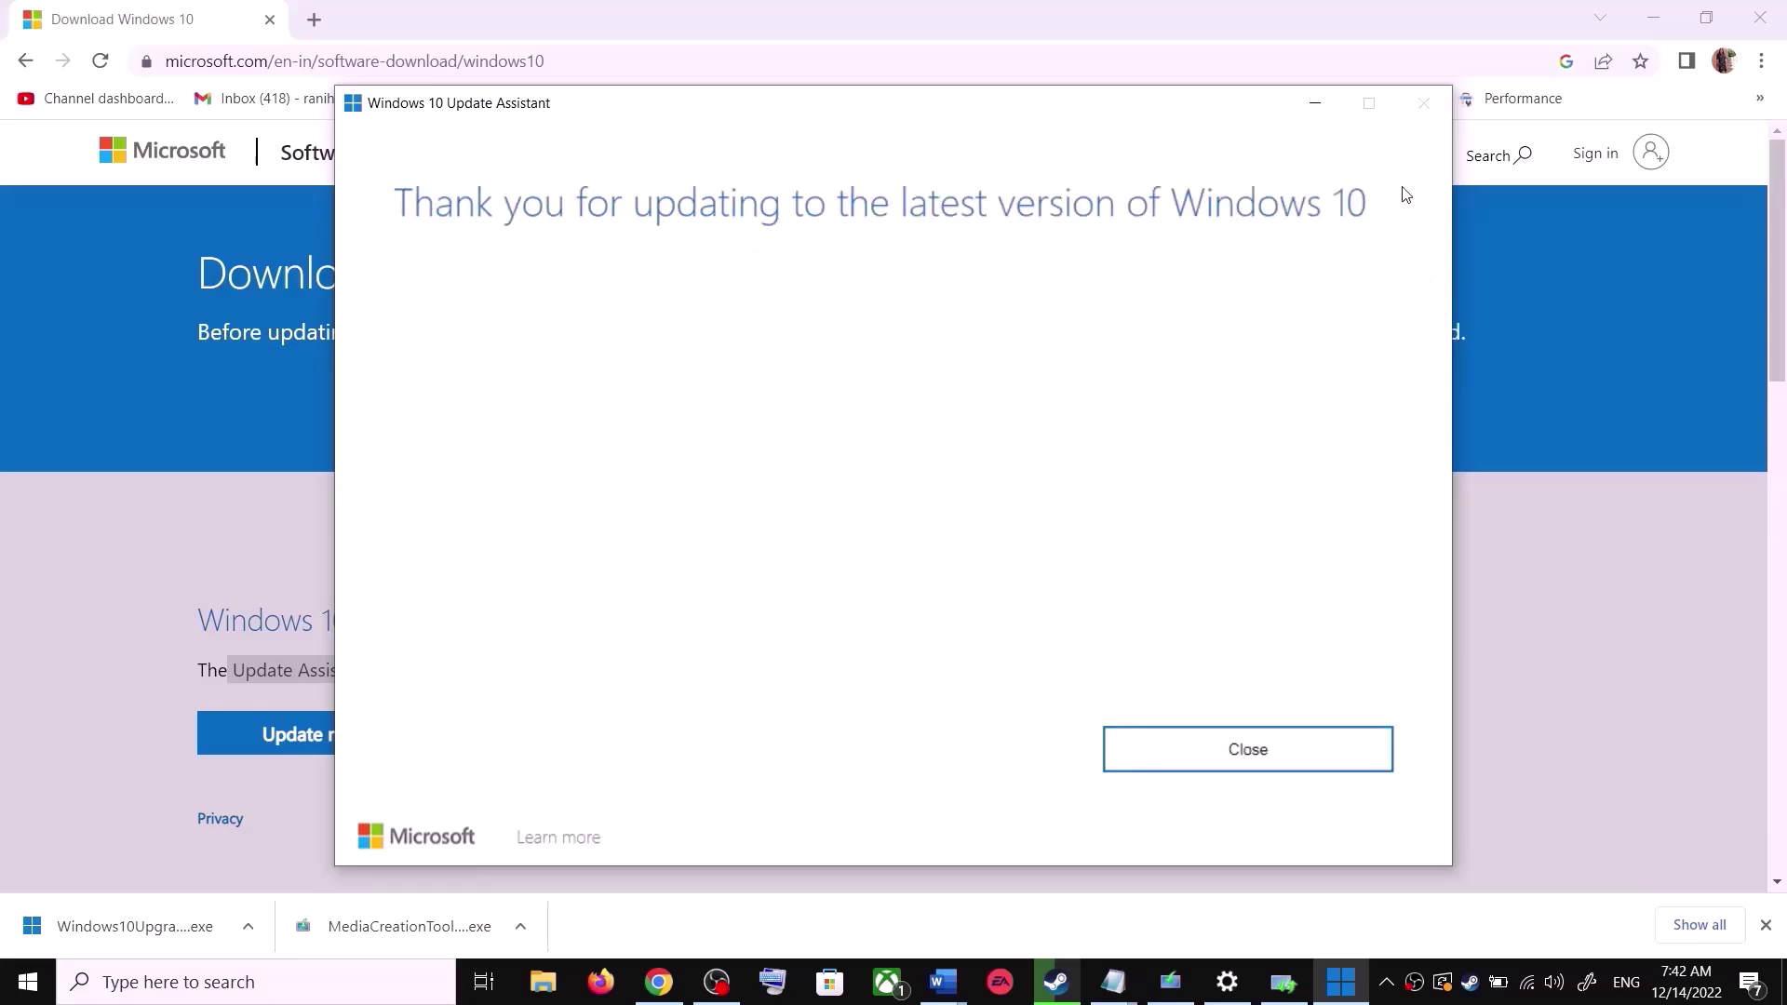
click(1301, 753)
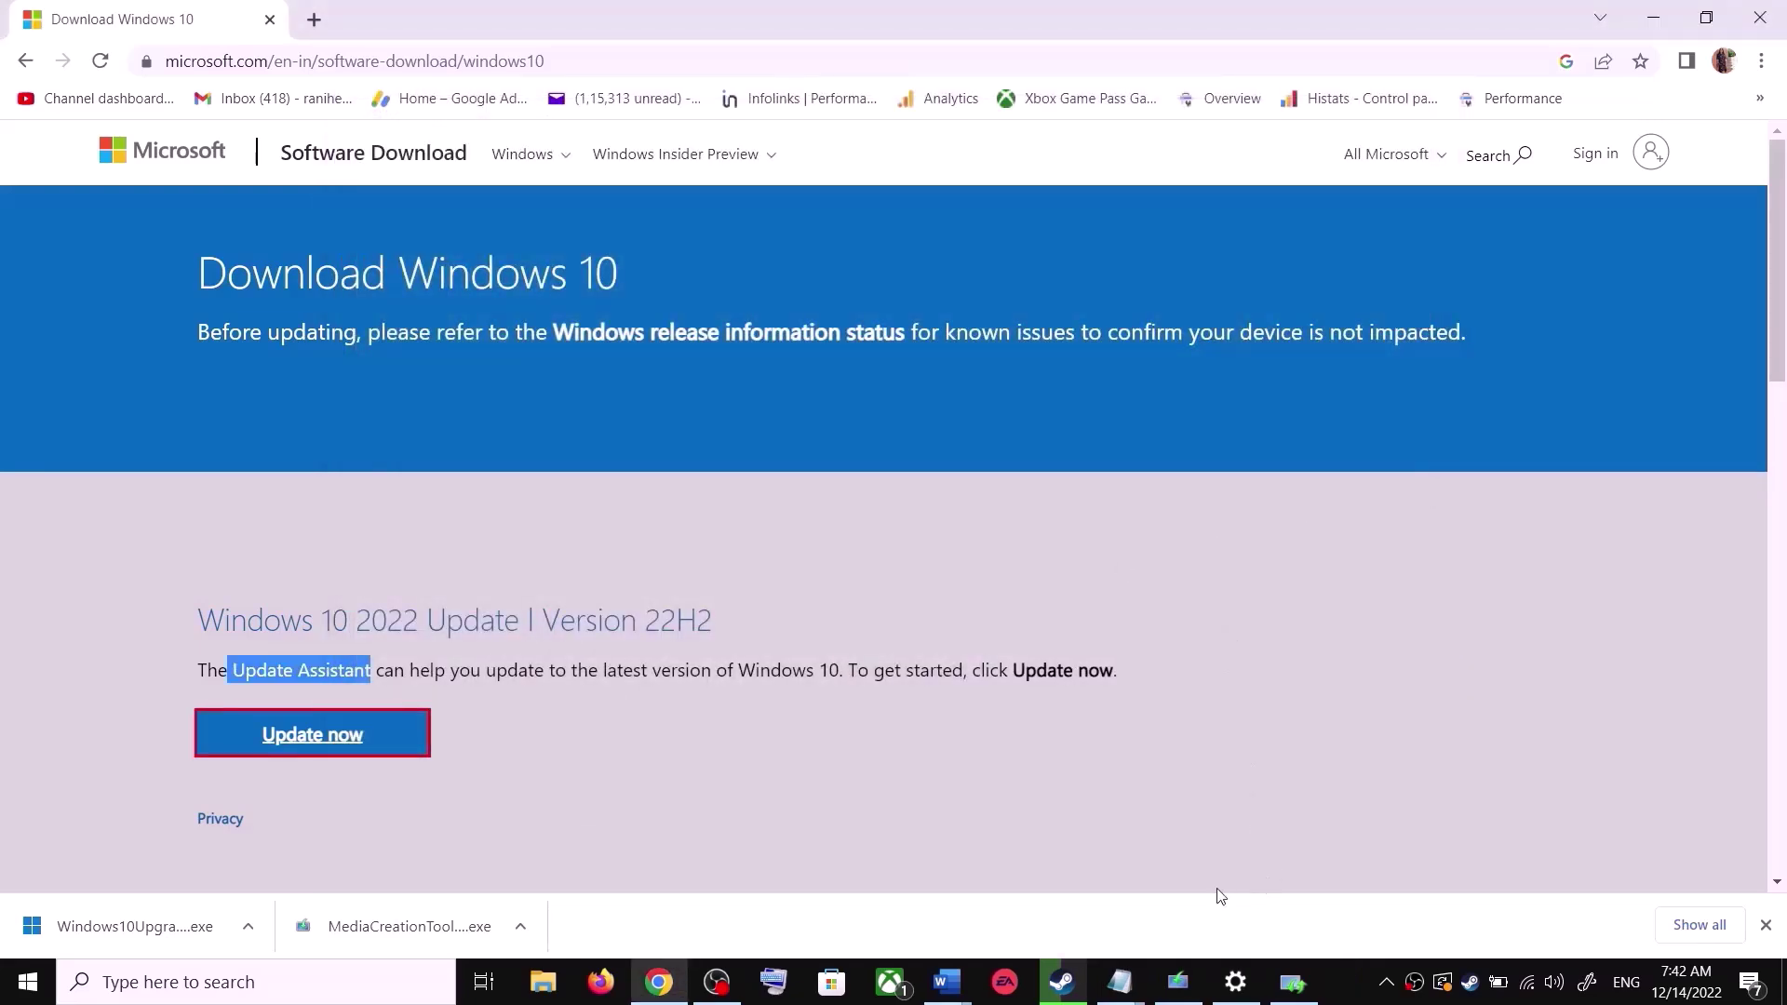
- Bring the fix-steps document forward and scroll down to Step 3
click(946, 982)
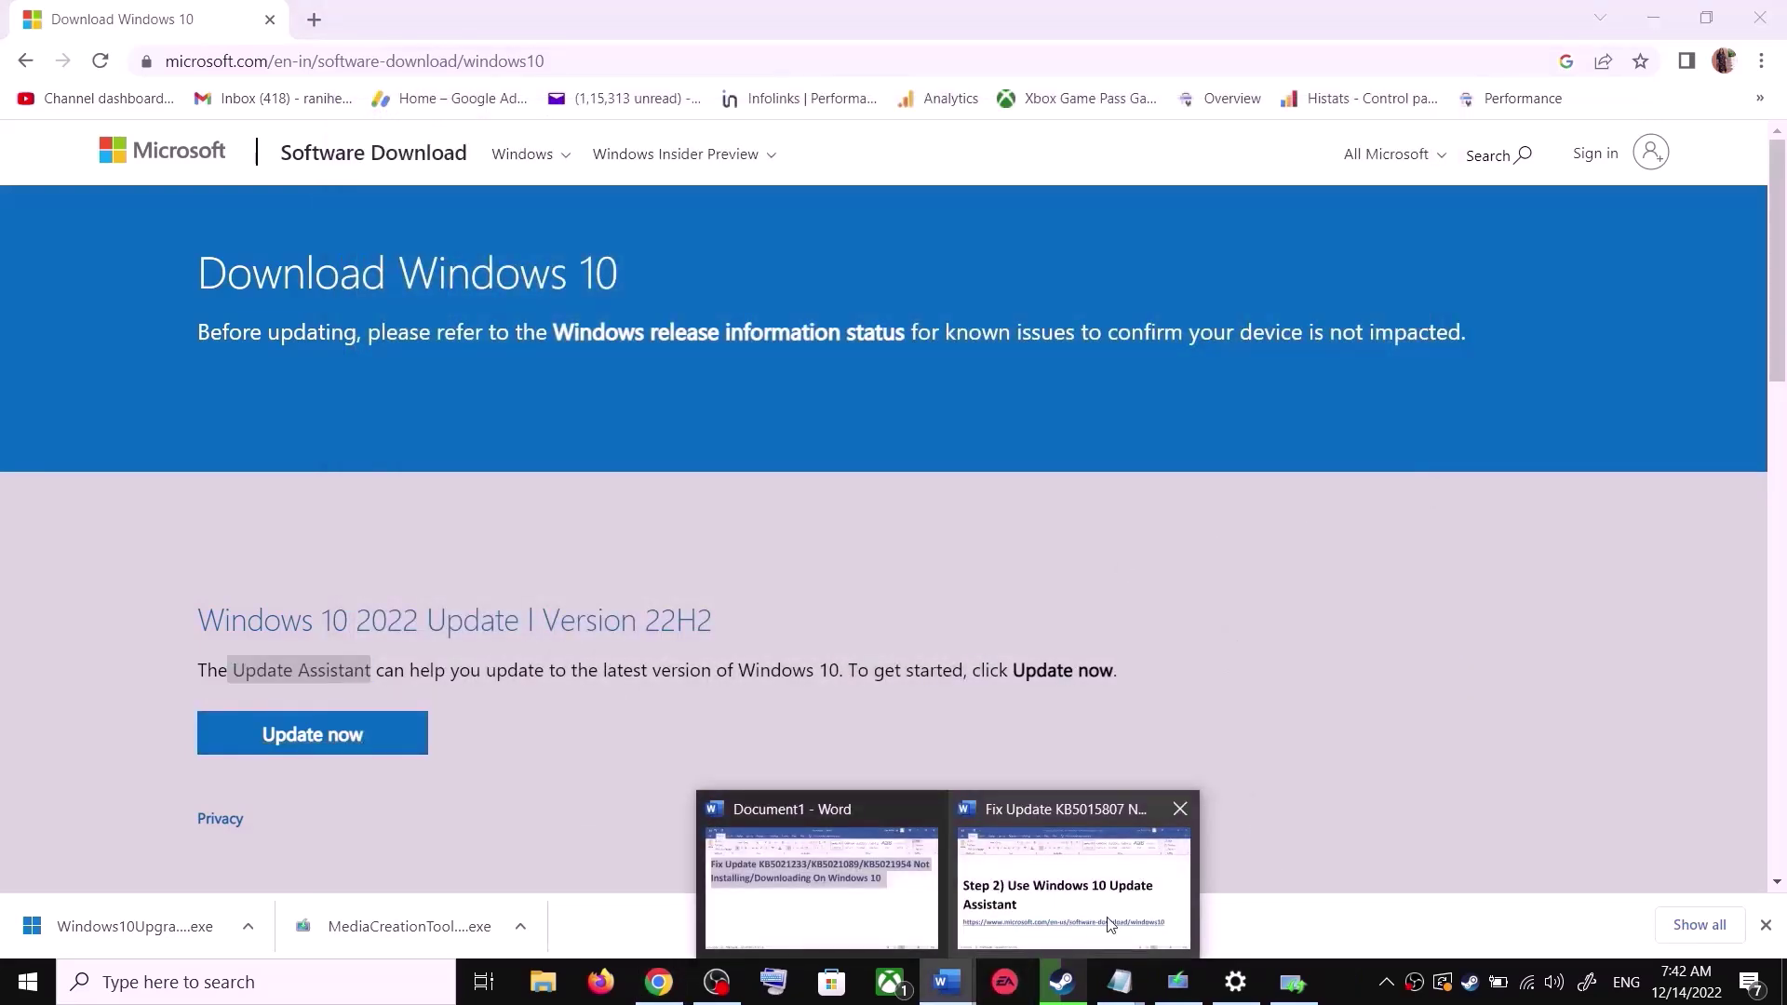
click(1071, 884)
scroll(731, 625, down, 4)
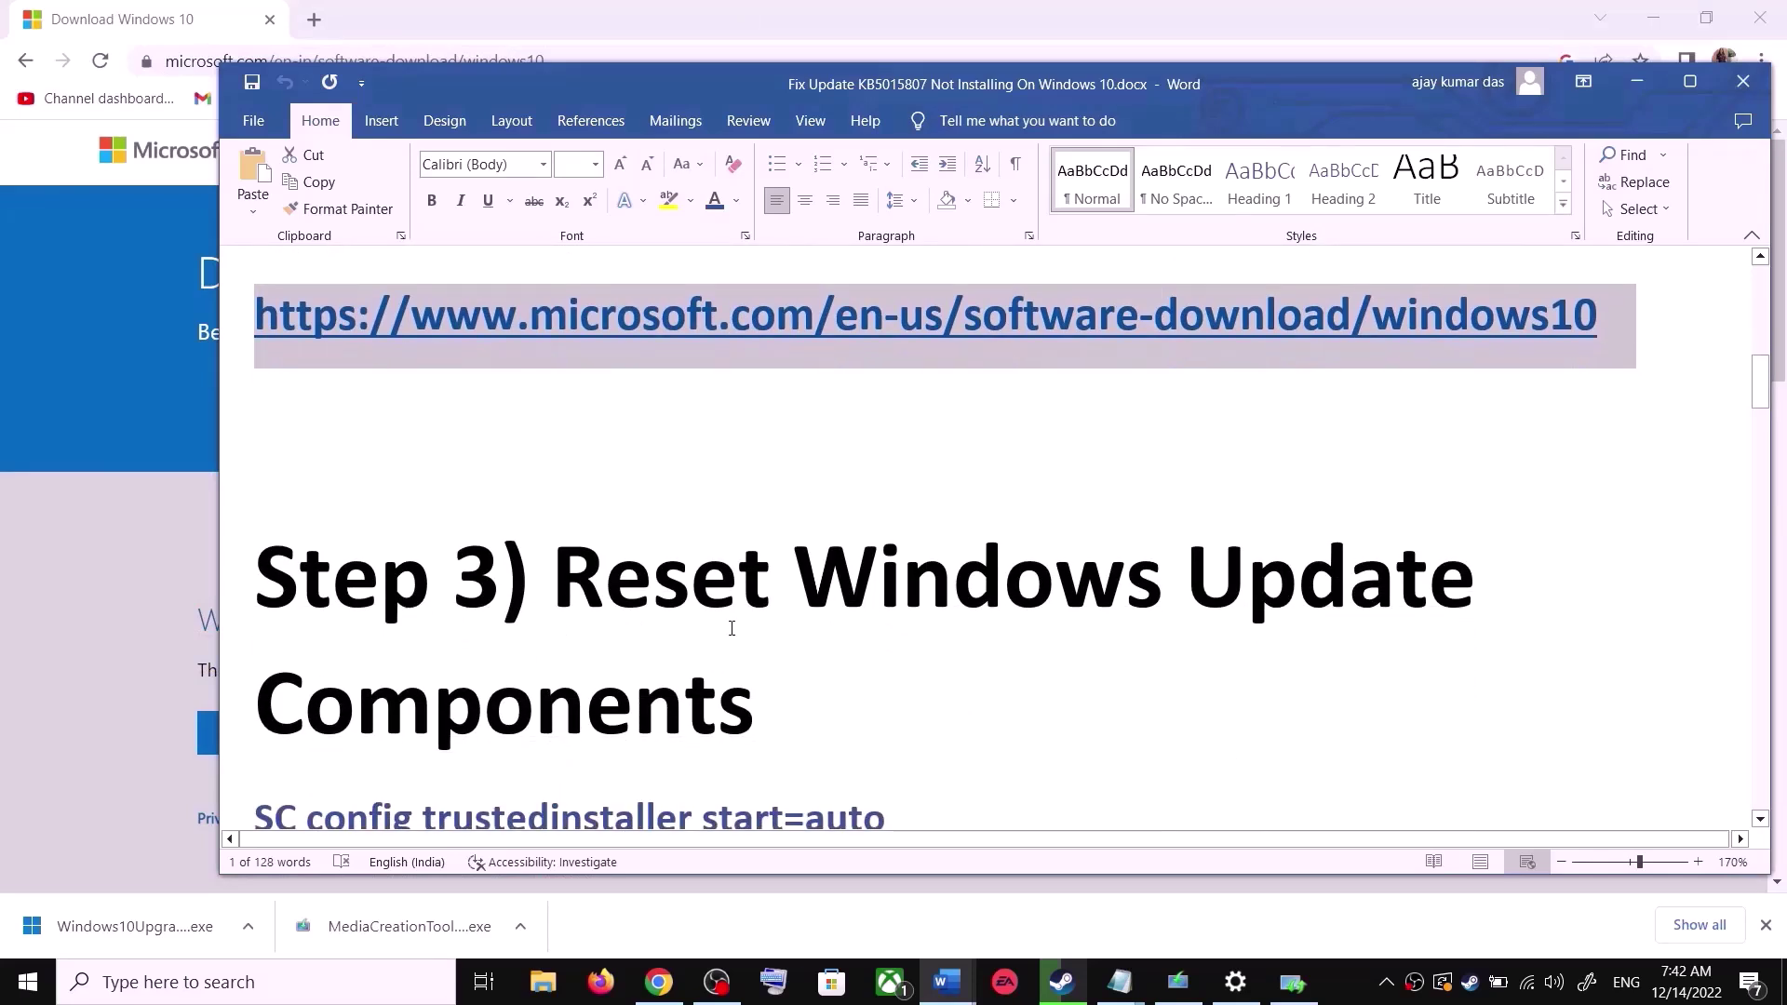
drag(559, 578, 756, 707)
scroll(756, 707, down, 3)
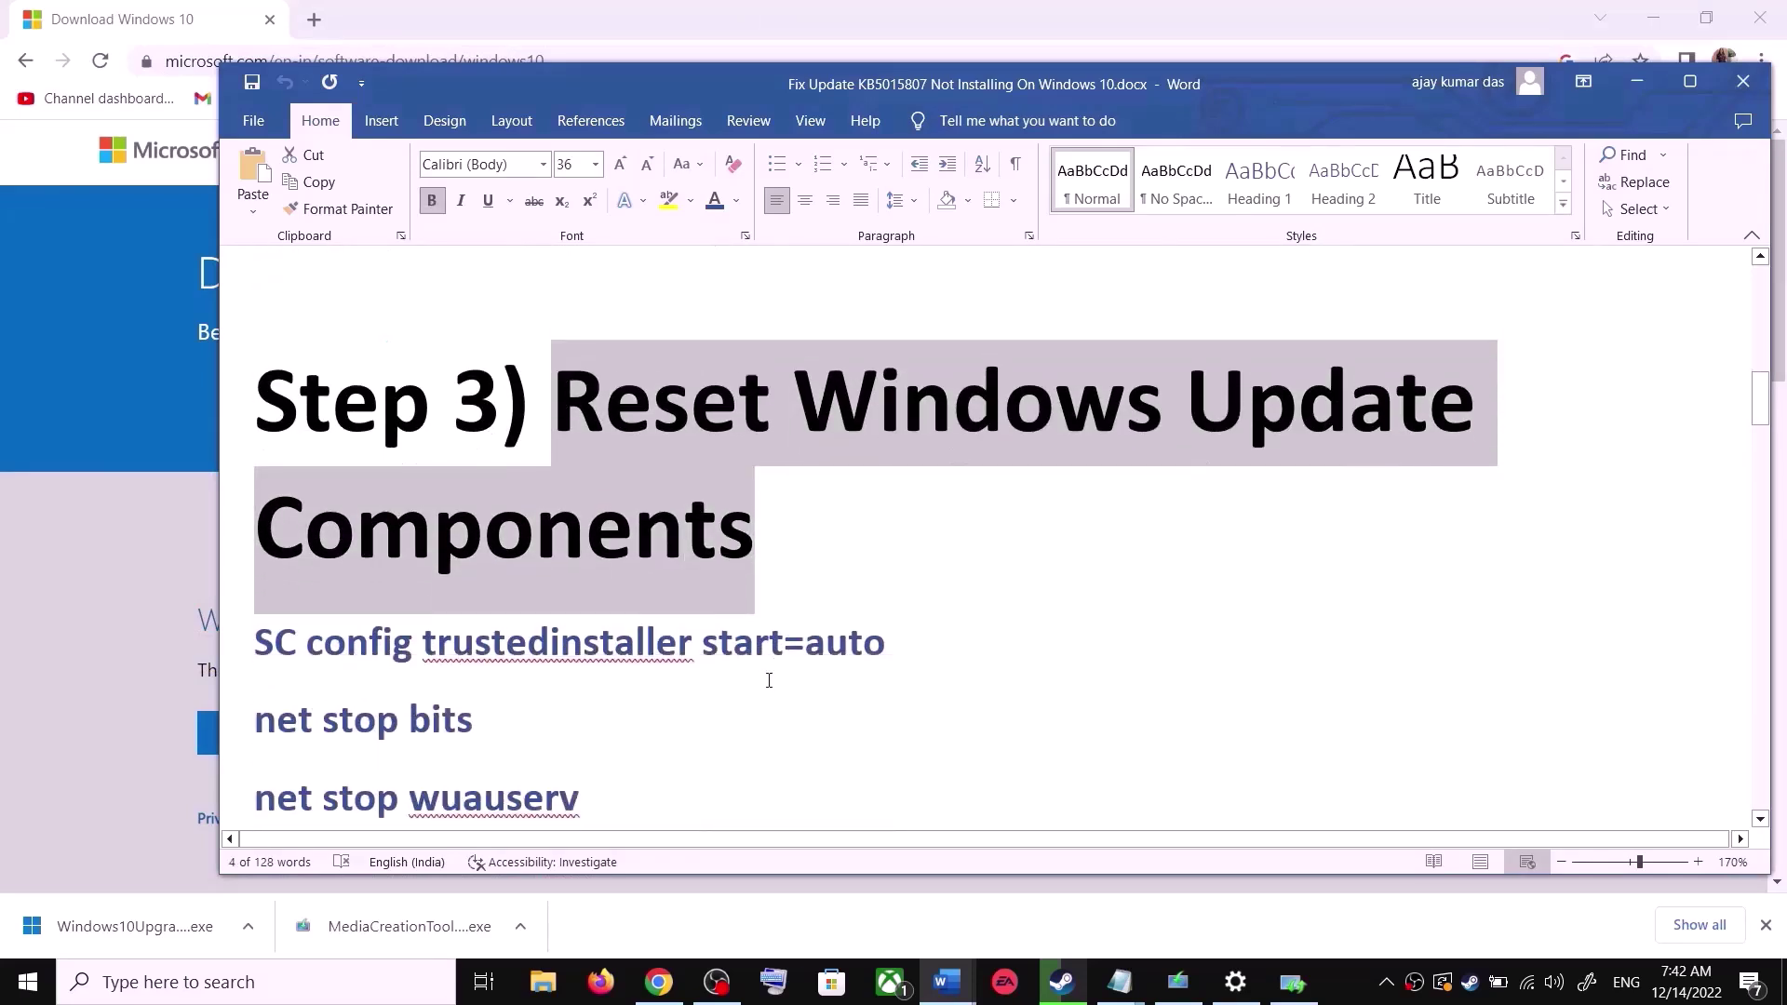
- Copy the Step 3 Reset Windows Update Components command list and start a Windows search
click(258, 624)
drag(257, 624, 575, 755)
scroll(572, 735, down, 2)
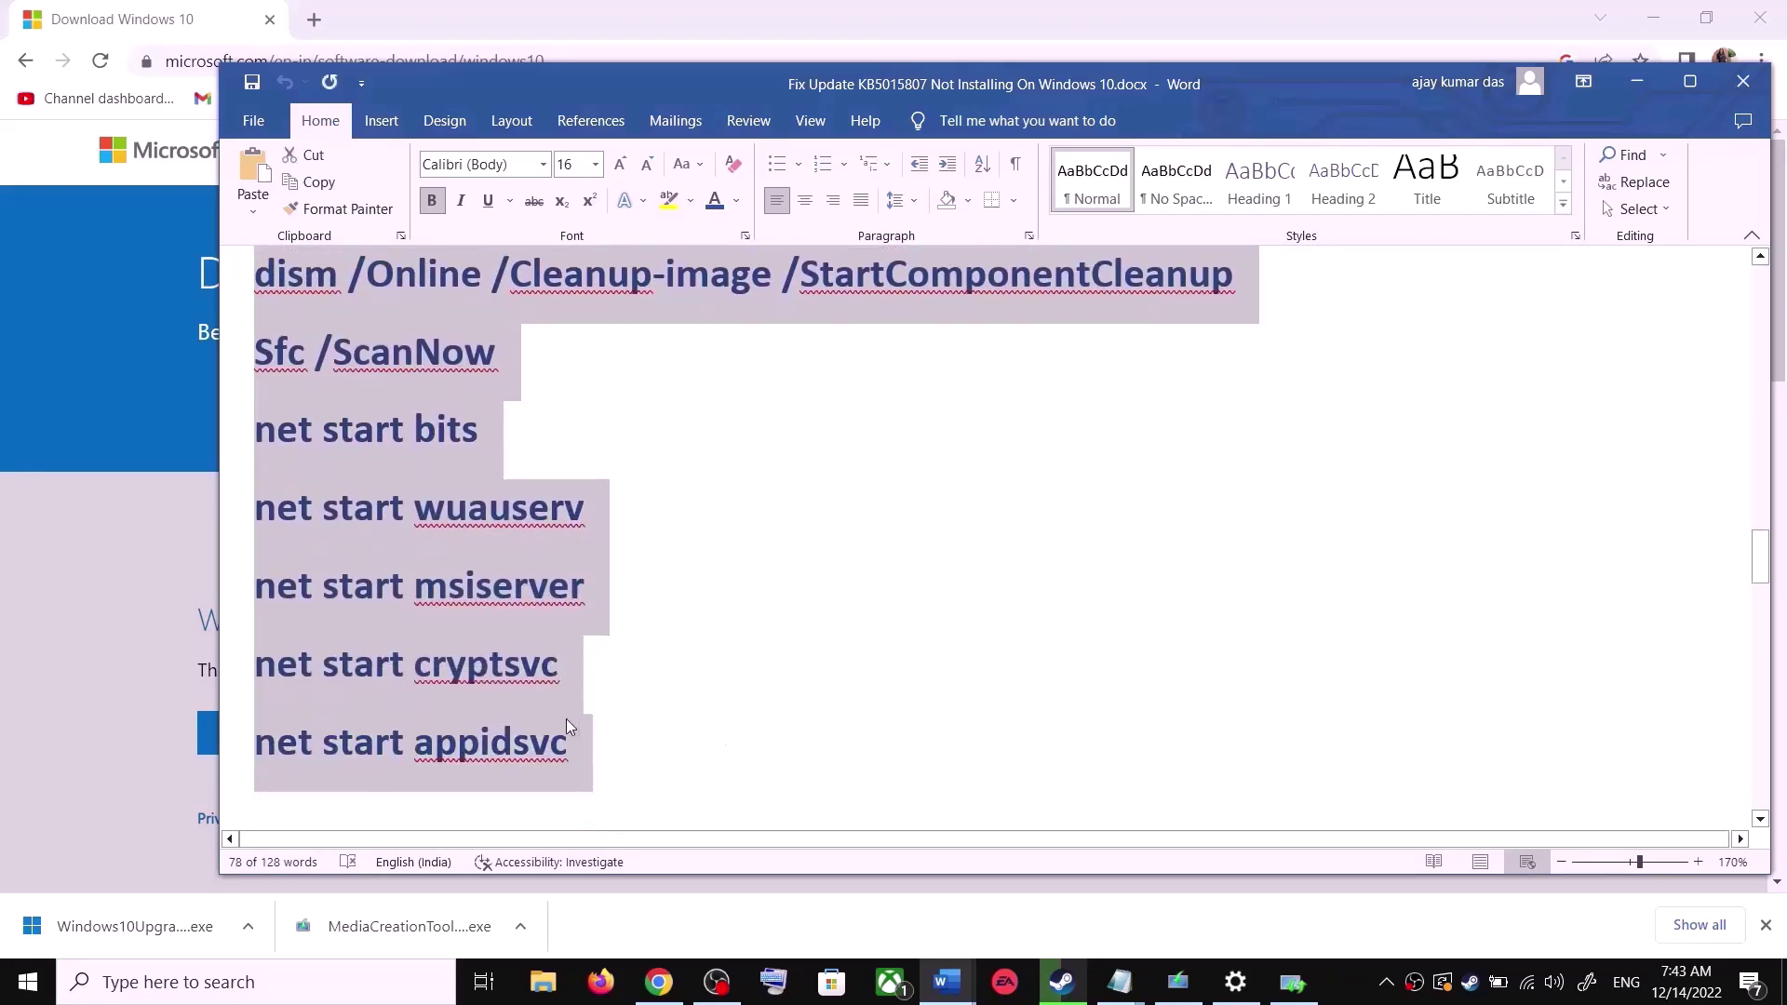
right_click(475, 527)
click(550, 607)
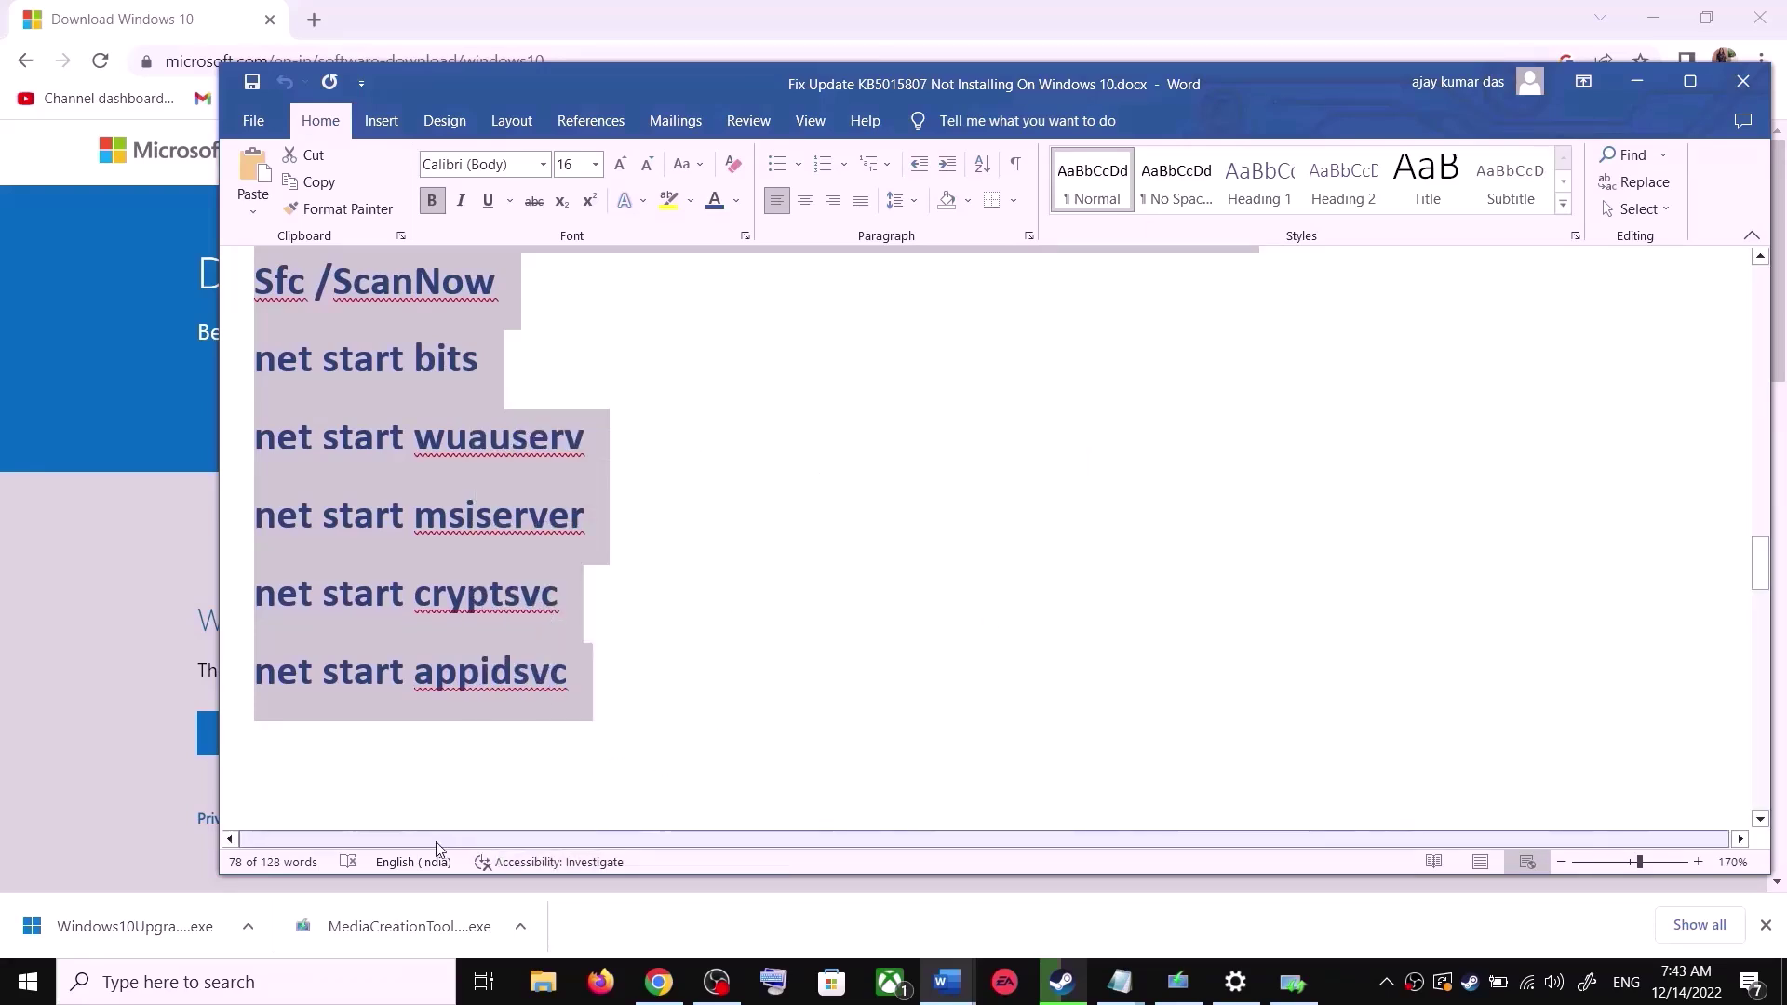
click(314, 999)
- Open a new Notepad window via search and paste the repair commands into it
text(ote)
click(300, 335)
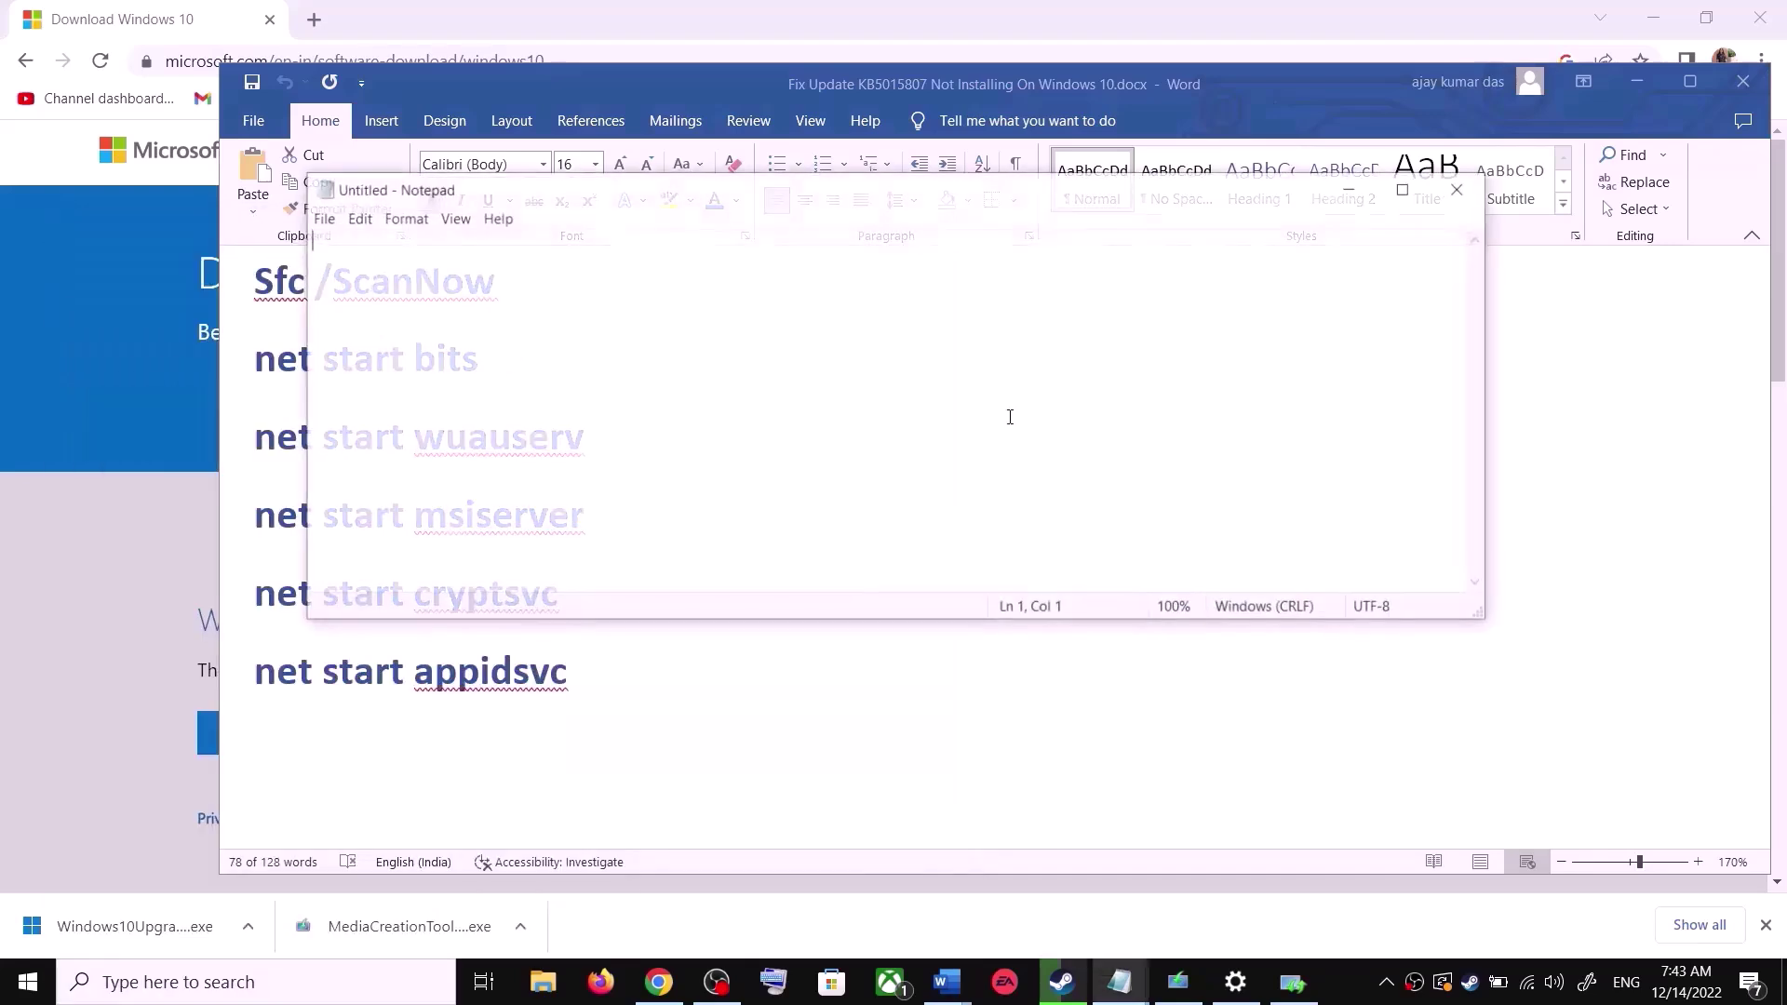
text(SC config trustedinstaller start=auto net stop bits net stop wuauserv net stop msiserver net stop cryptsvc net stop appidsvc Ren %Systemroot%\SoftwareDistribution SoftwareDistribution.old Ren %Systemroot%\System32\catroot2 catroot2.old regsvr32.exe /s atl.dll regsvr32.exe /s urlmon.dll regsvr32.exe /s mshtml.dll netsh winsock reset netsh winsock reset proxy rundll32.exe pnpclean.dll,RunDLL_PnpClean /DRIVERS /MAXCLEAN dism /Online /Cleanup-image /ScanHealth dism /Online /Cleanup-image /CheckHealth dism /Online /Cleanup-image /RestoreHealth dism /Online /Cleanup-image /StartComponentCleanup sfc /scannow net start bits net start wuauserv net start msiserver net start cryptsvc net start appidsvc)
scroll(549, 432, up, 3)
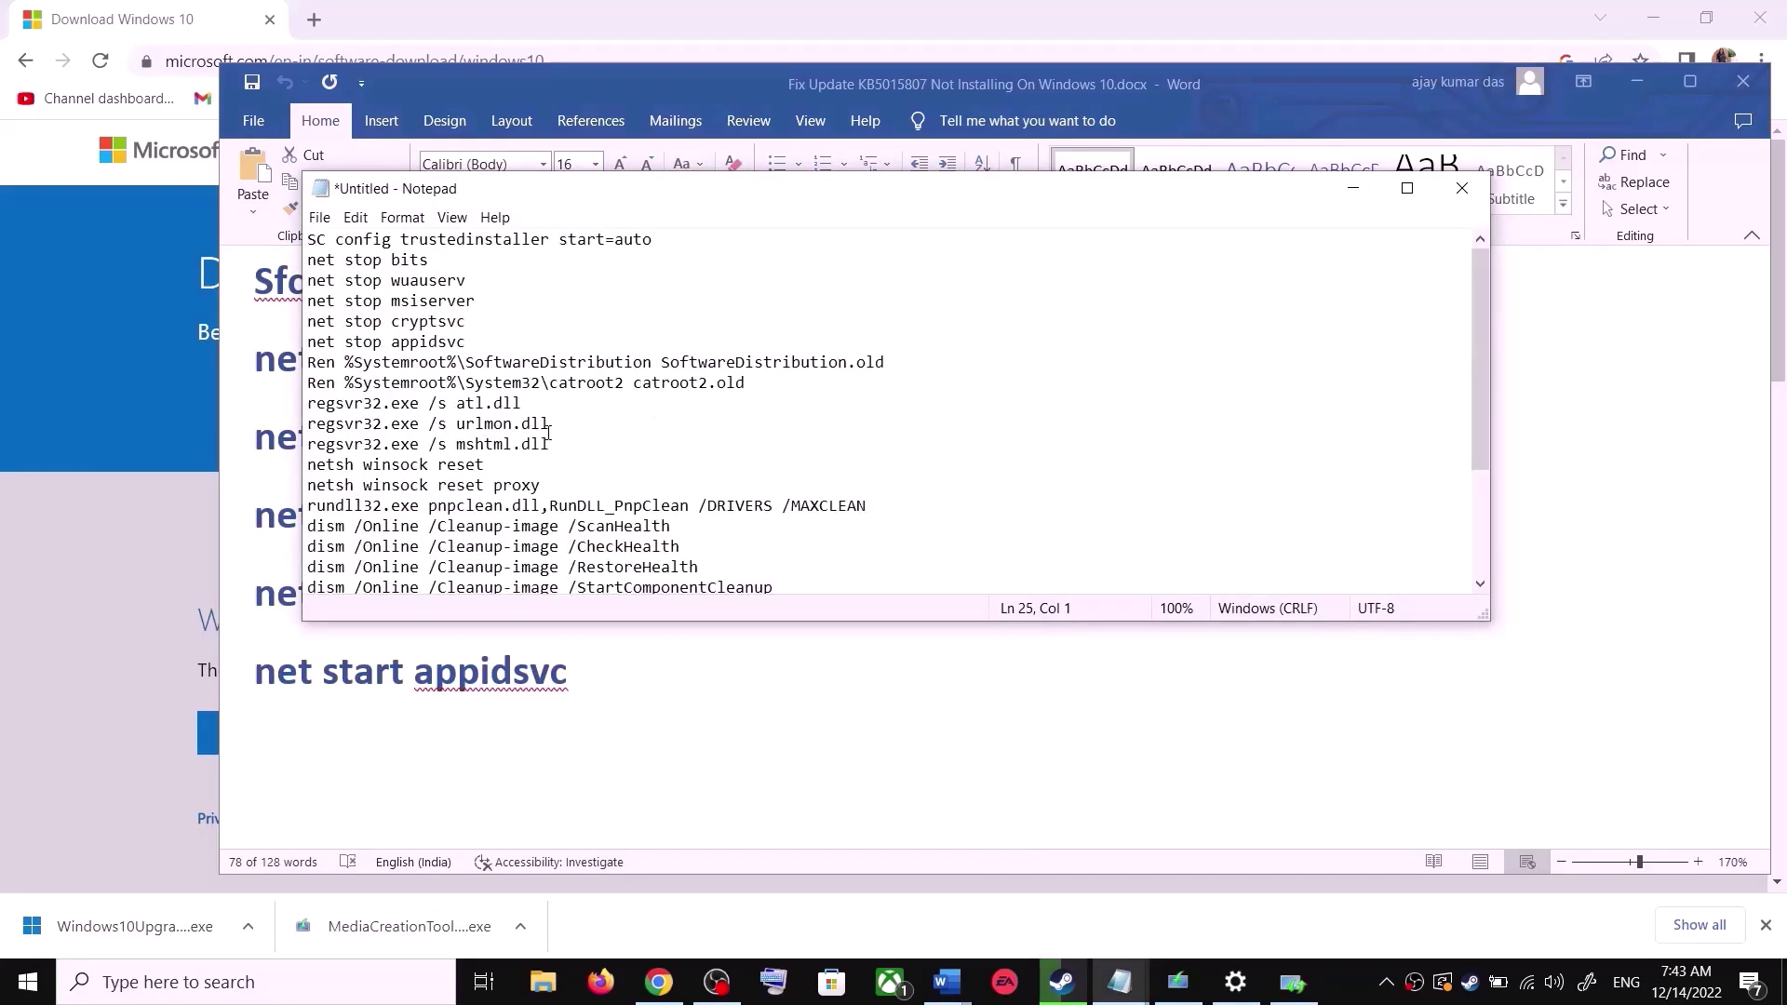
- Start a Save As to the Desktop and copy the file name Wufix.bat from the guide
click(320, 217)
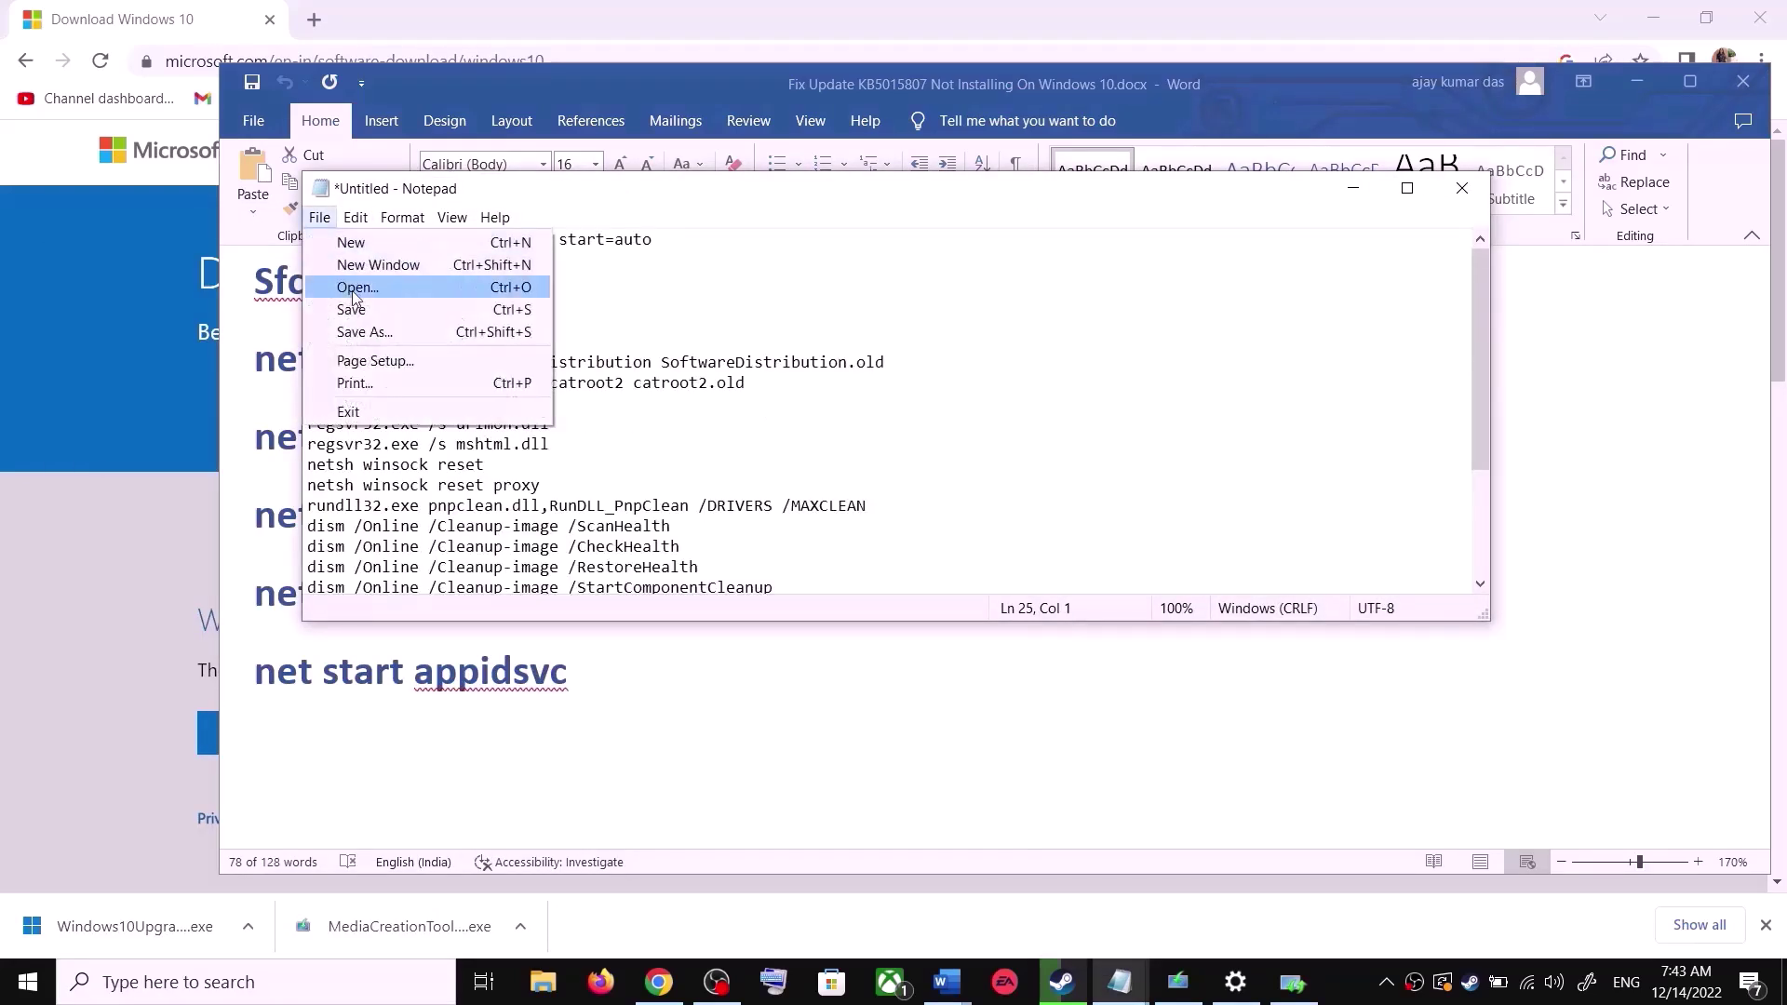
click(373, 335)
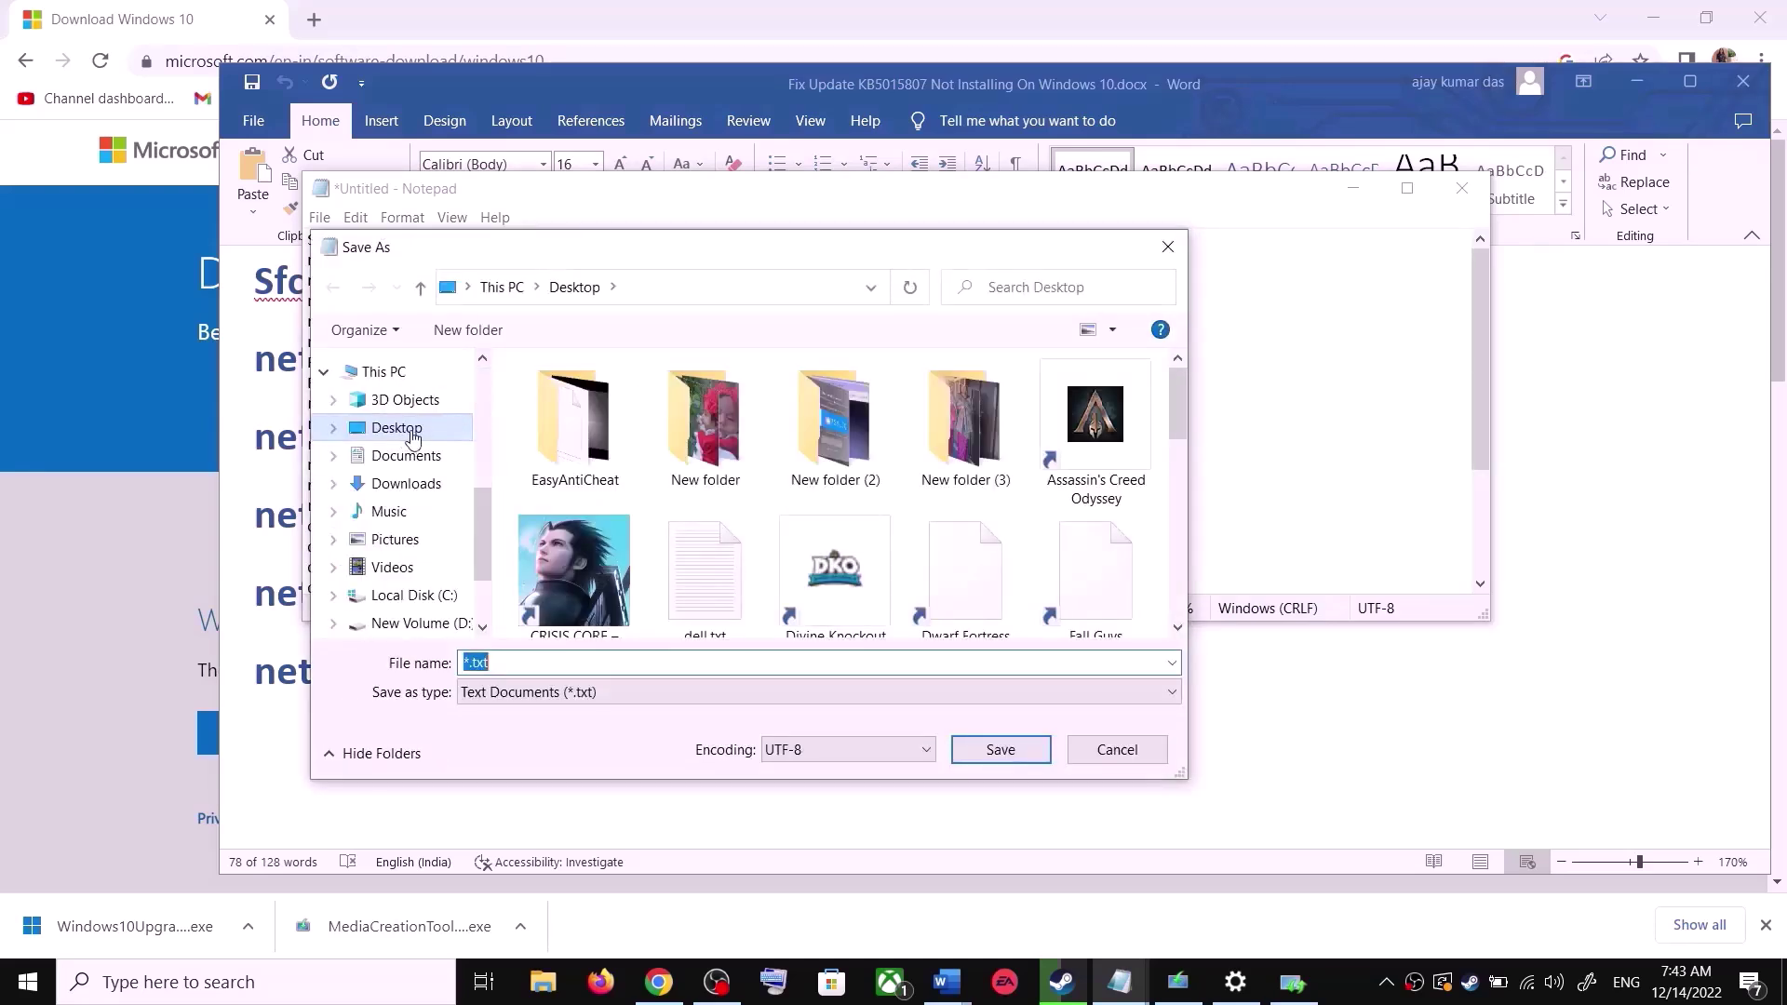
click(413, 437)
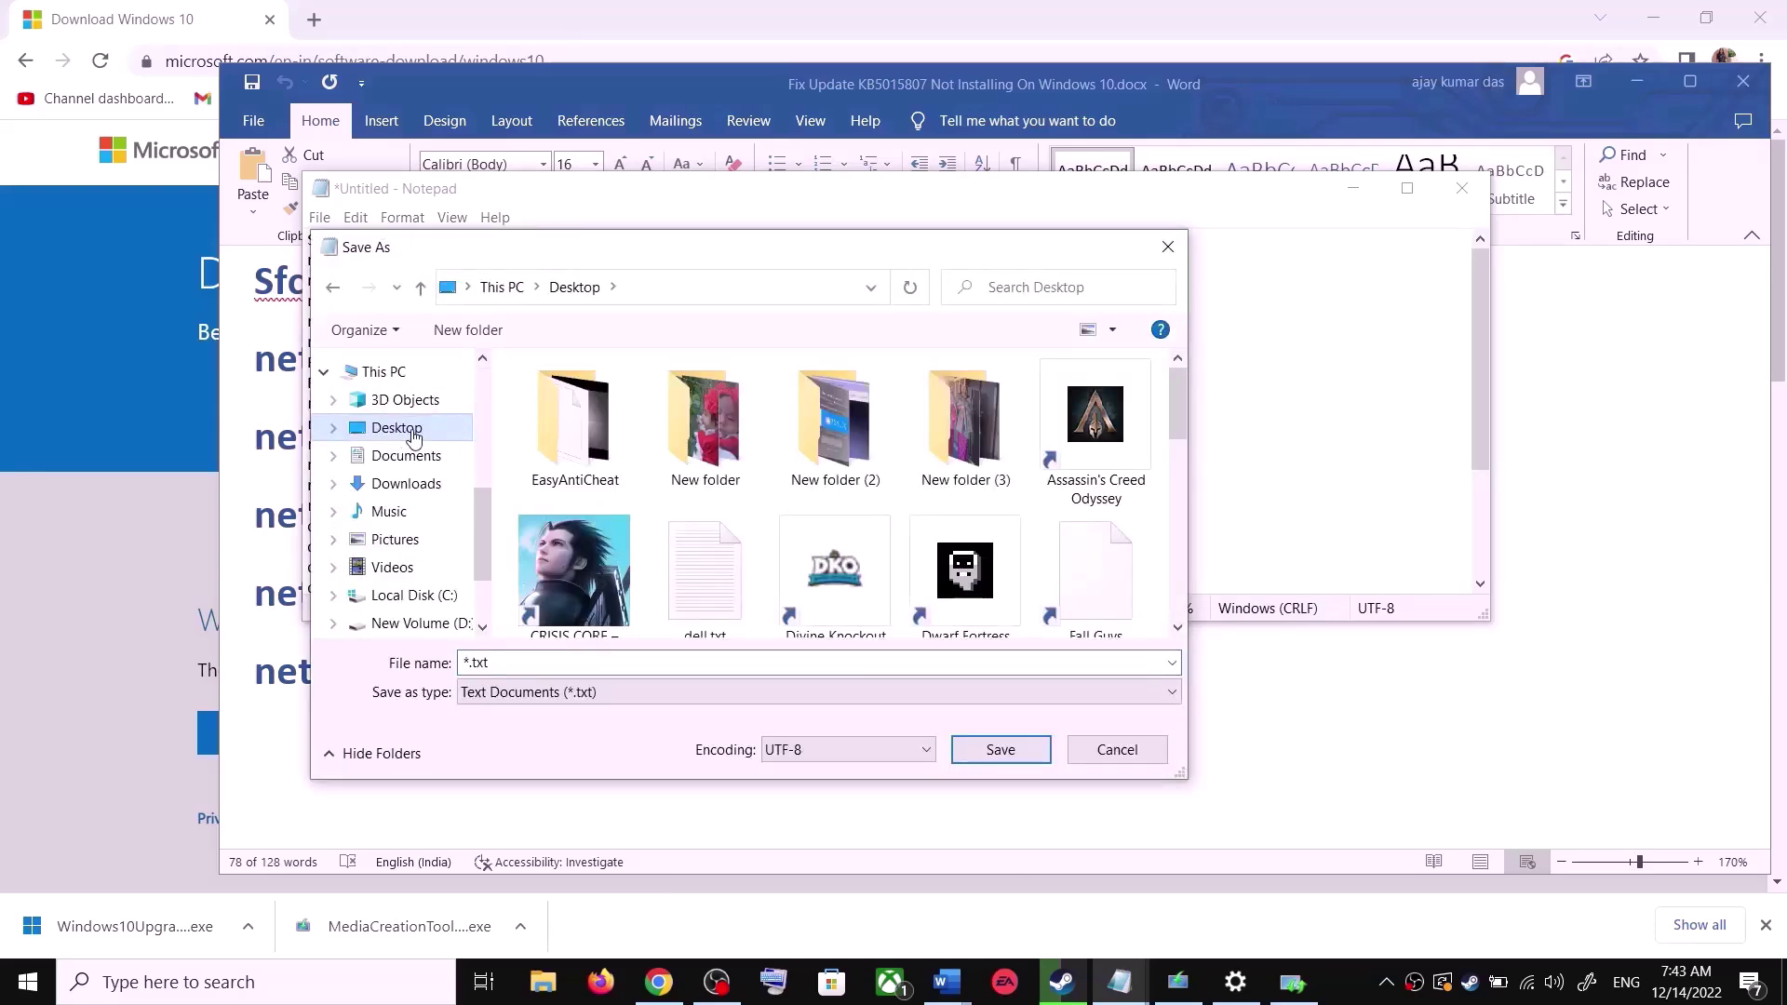
click(285, 547)
scroll(478, 581, down, 4)
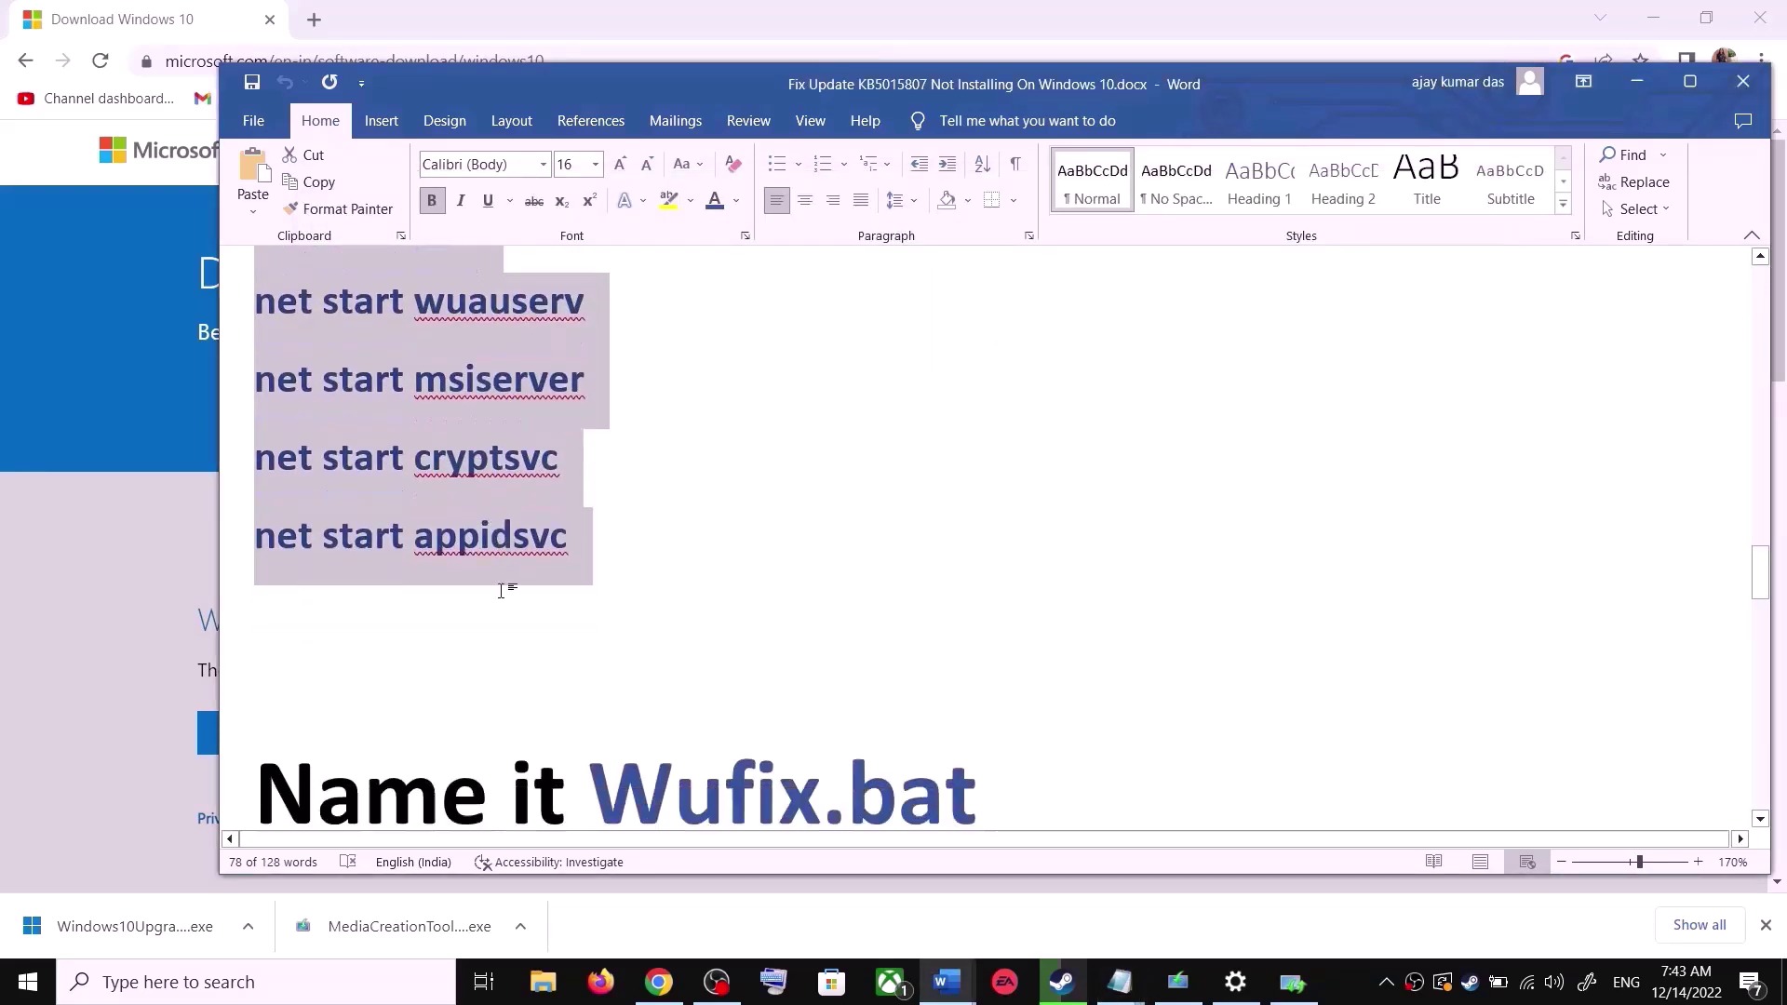
drag(998, 655, 592, 649)
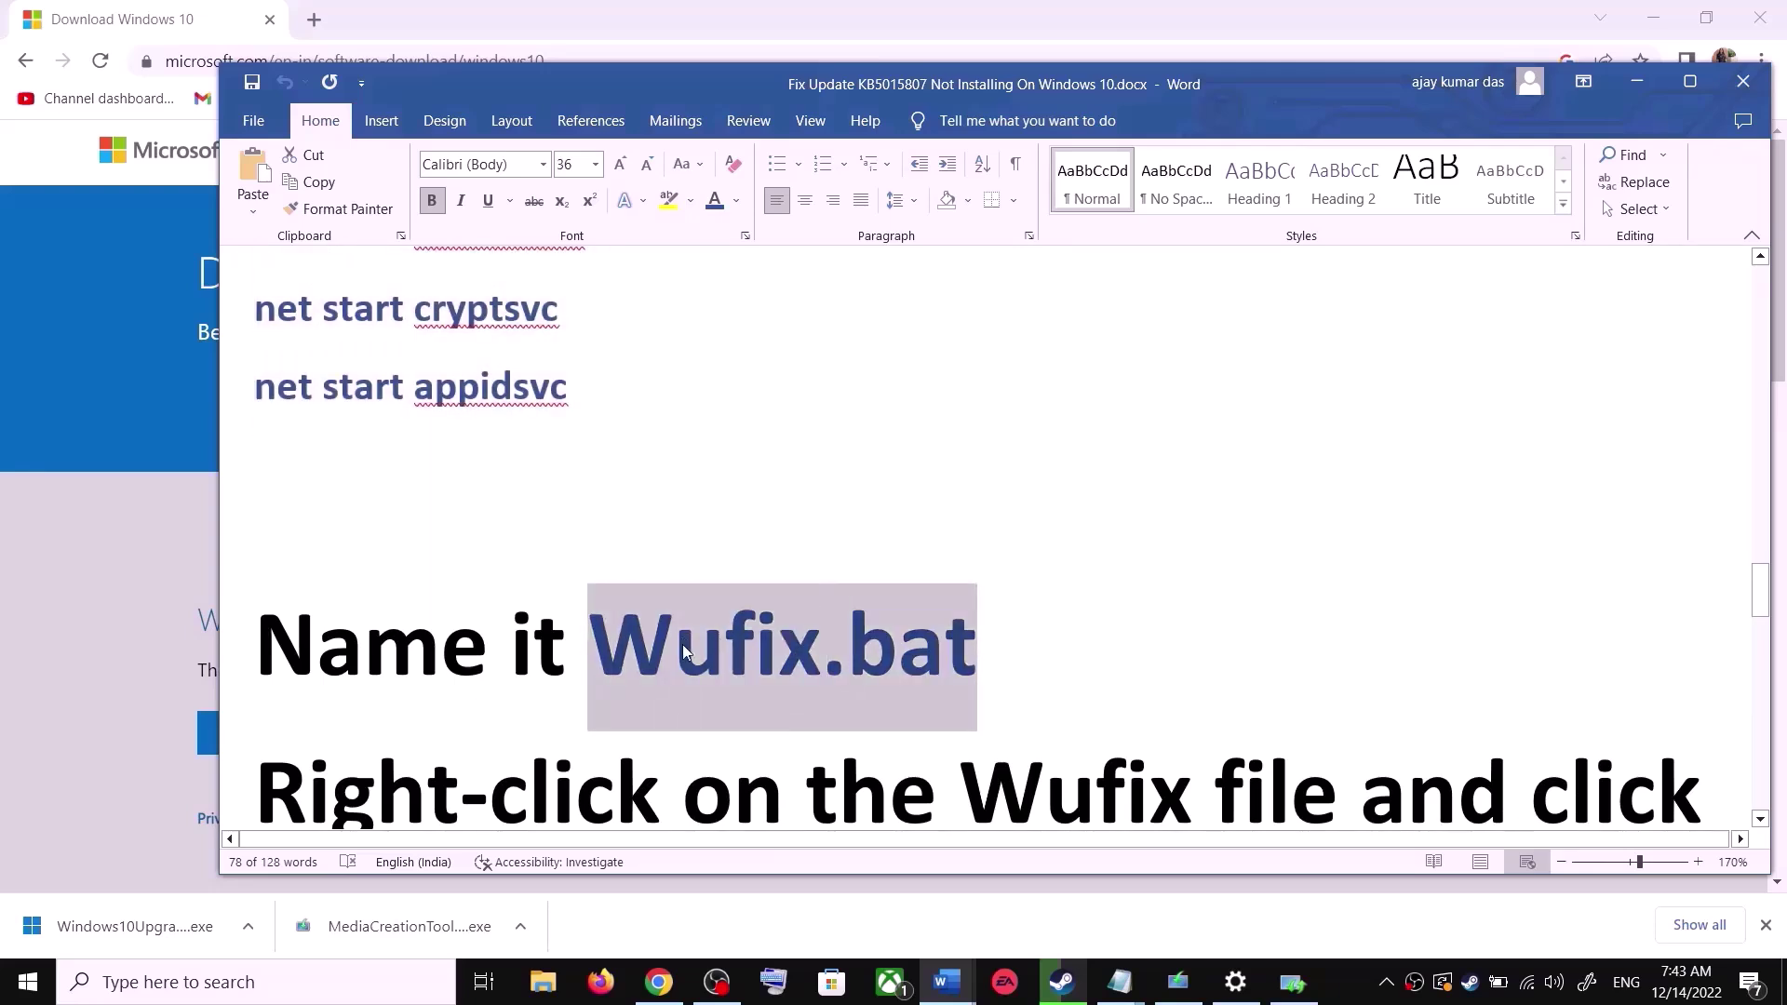
key(ctrl+c)
key(alt+Tab)
- Save the script as Wufix.bat with Save as type set to All Files (*.*)
click(648, 662)
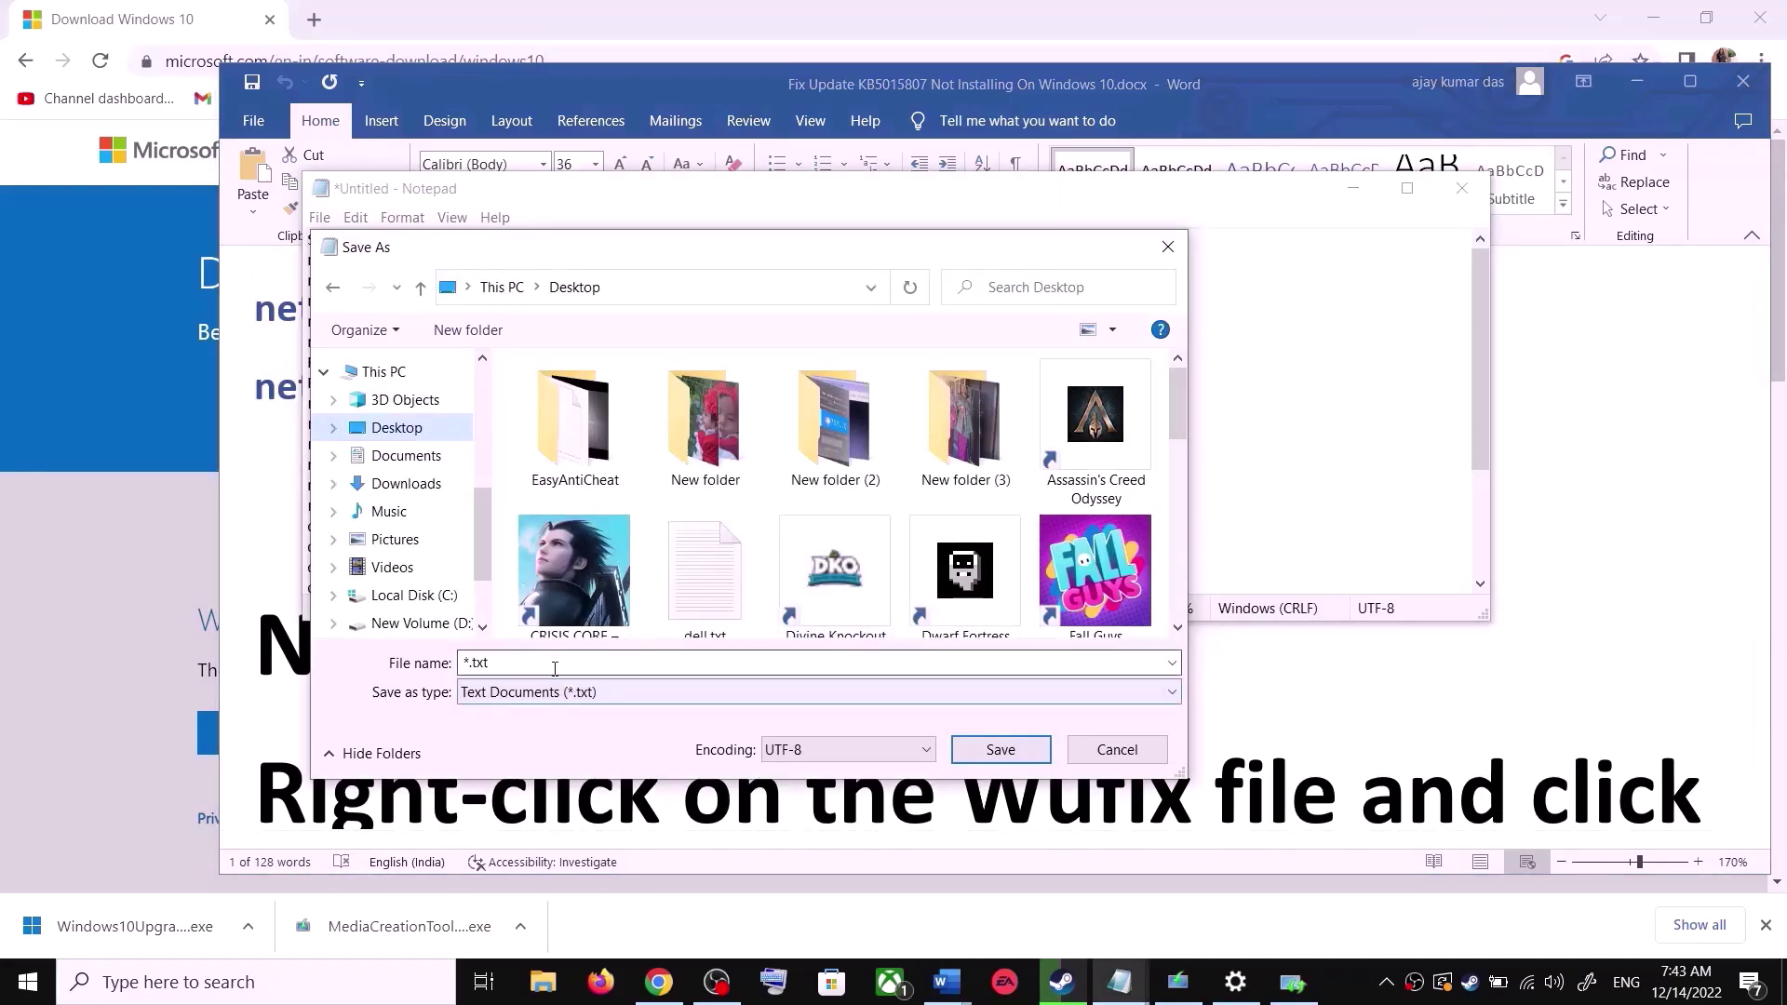
key(ctrl+v)
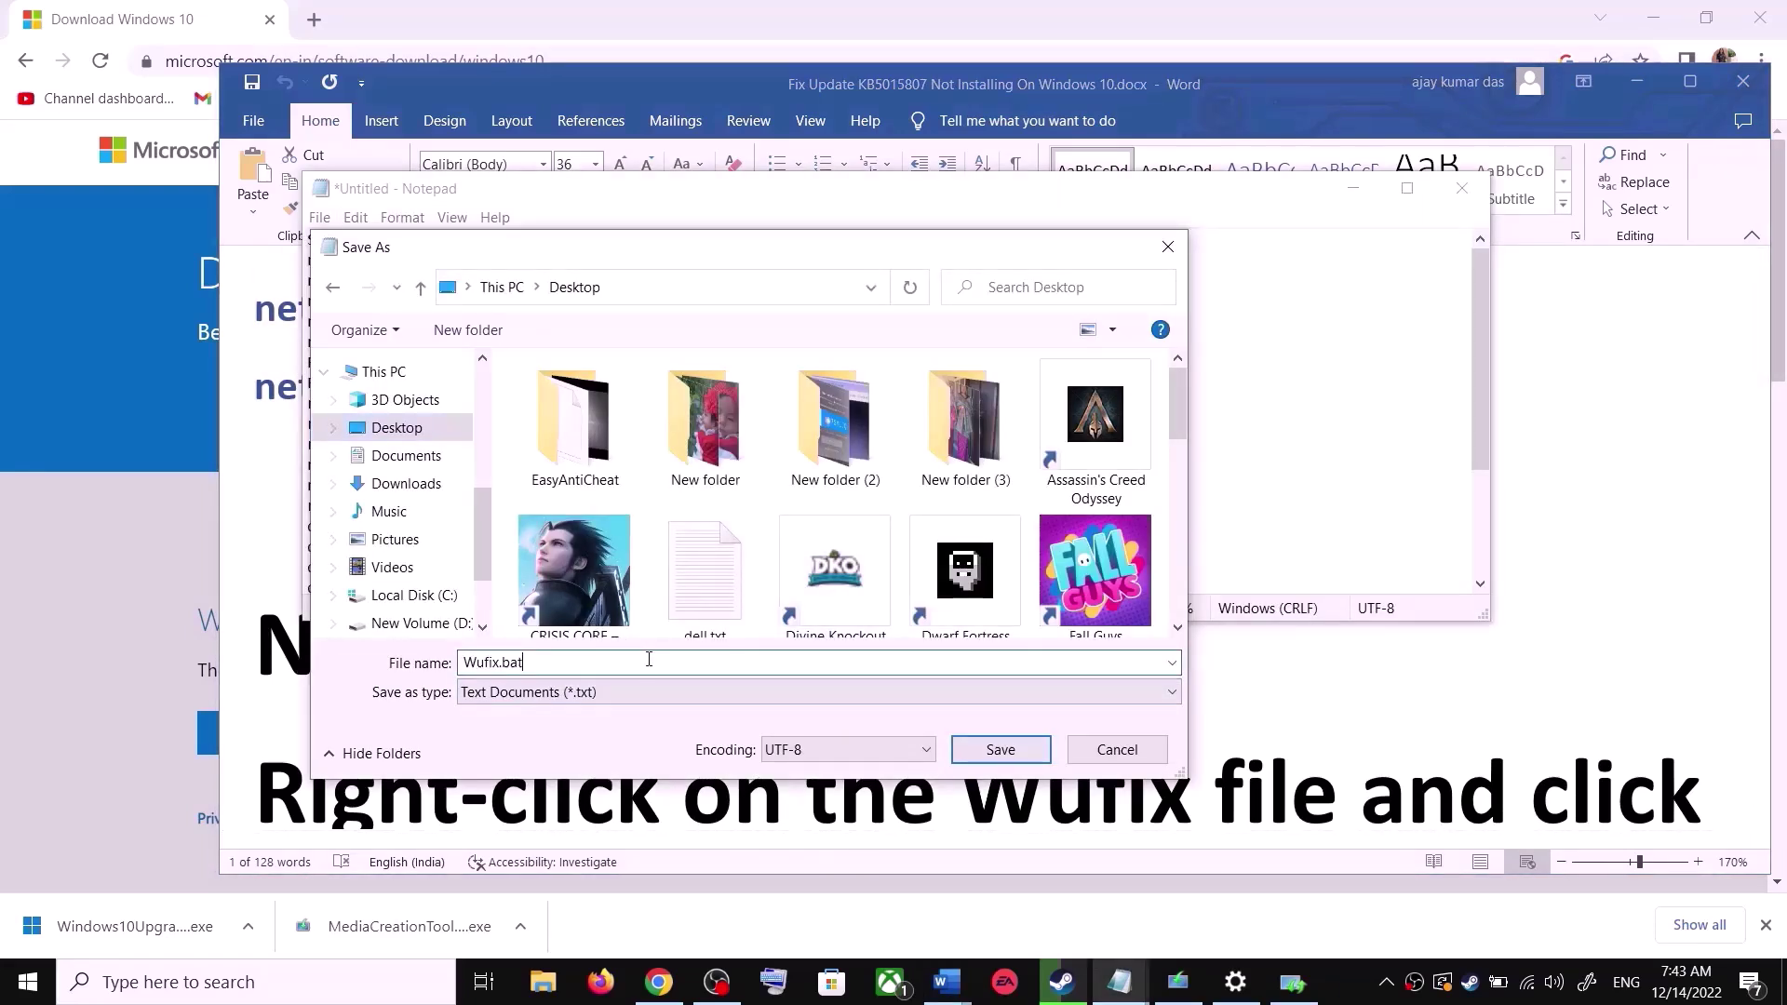
click(538, 696)
click(508, 734)
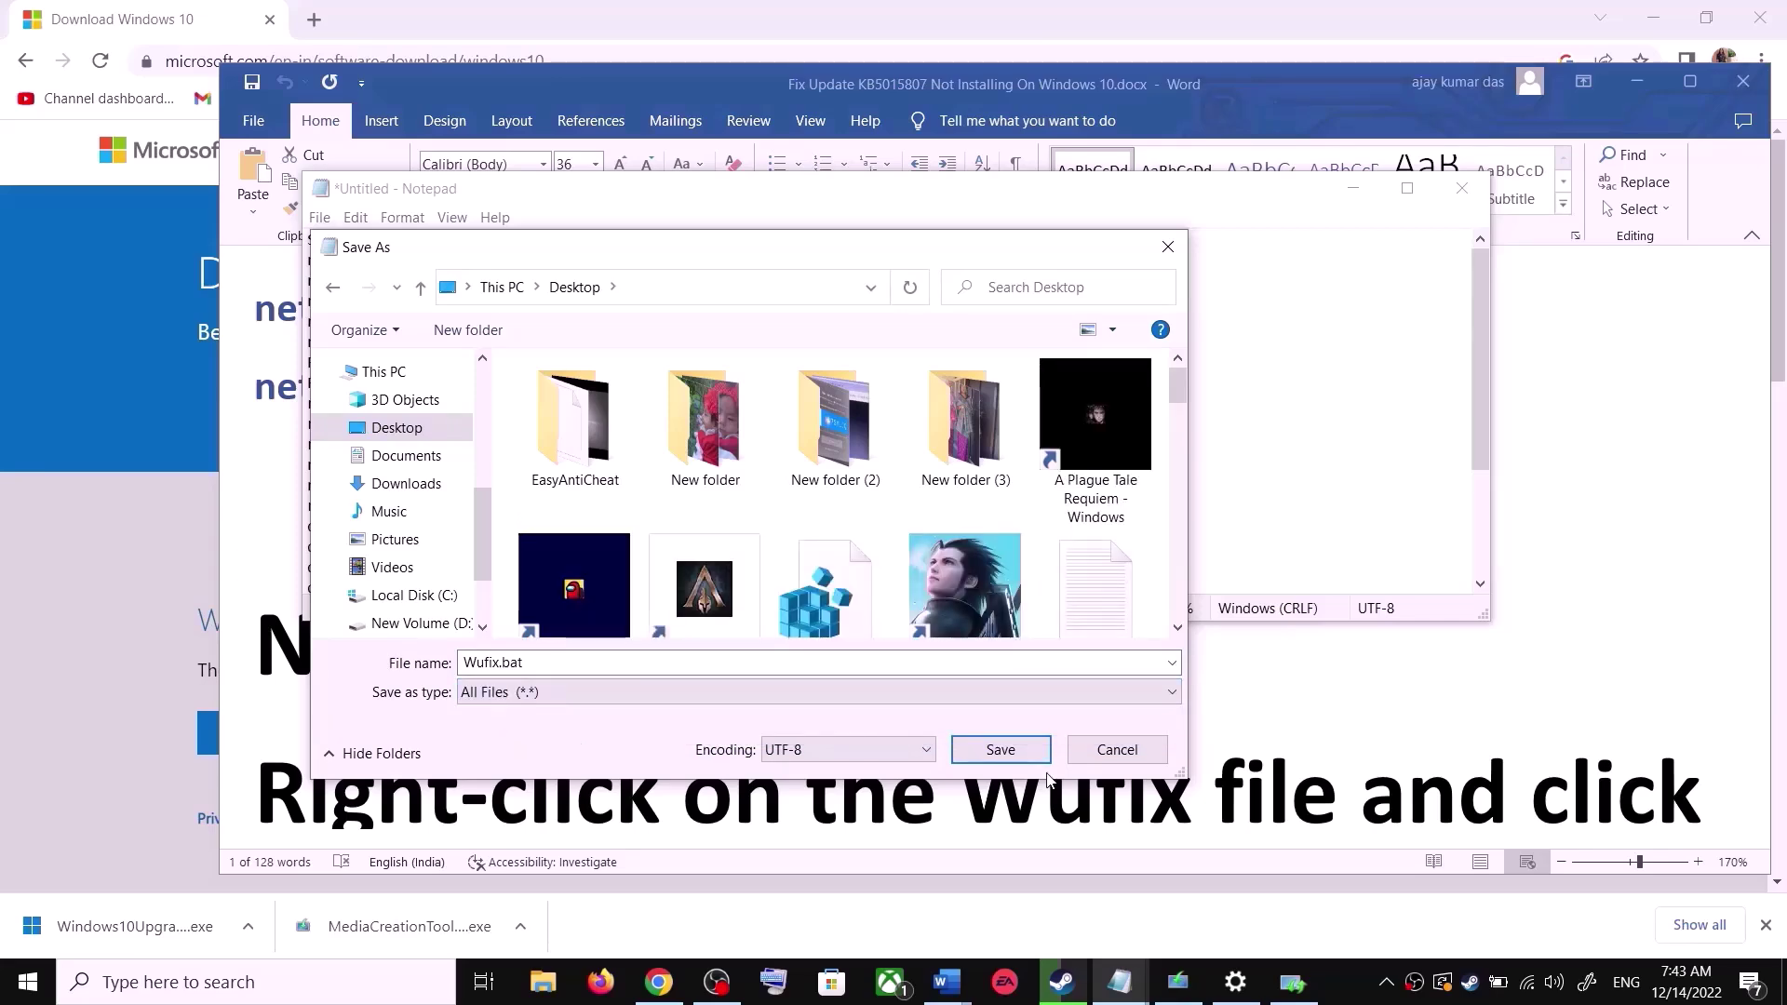
click(1019, 751)
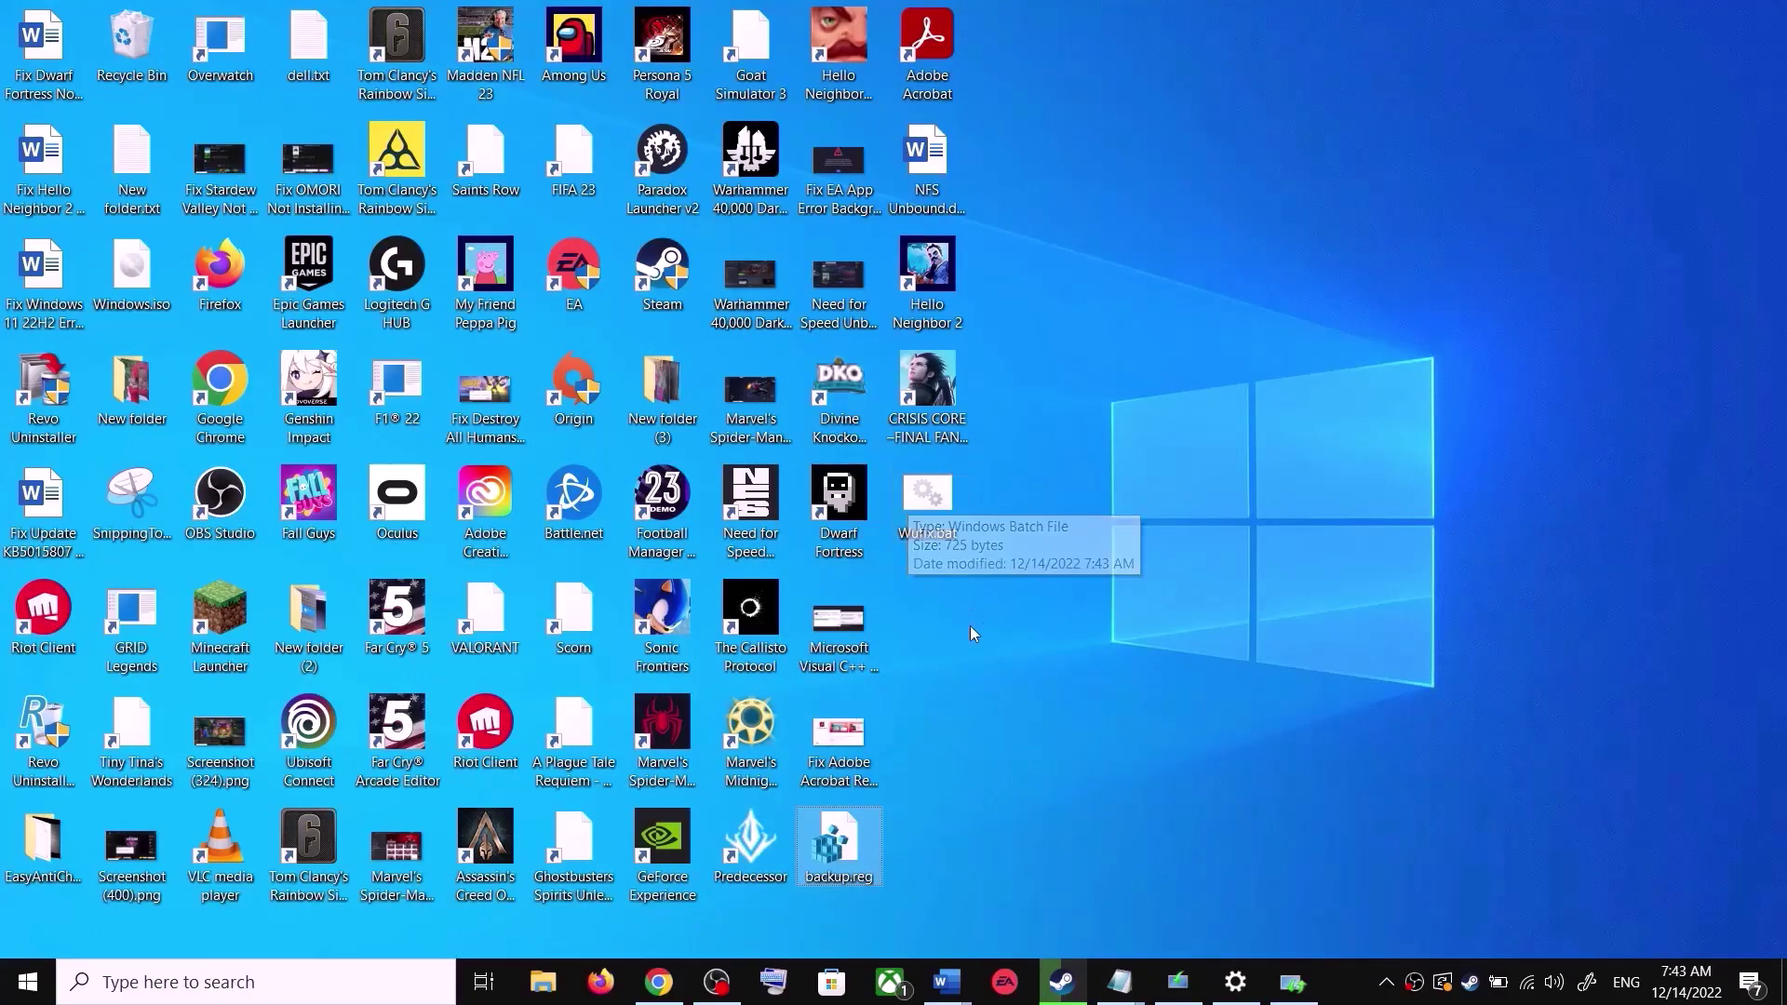
- Run Wufix.bat as administrator and move its console window aside
double_click(938, 508)
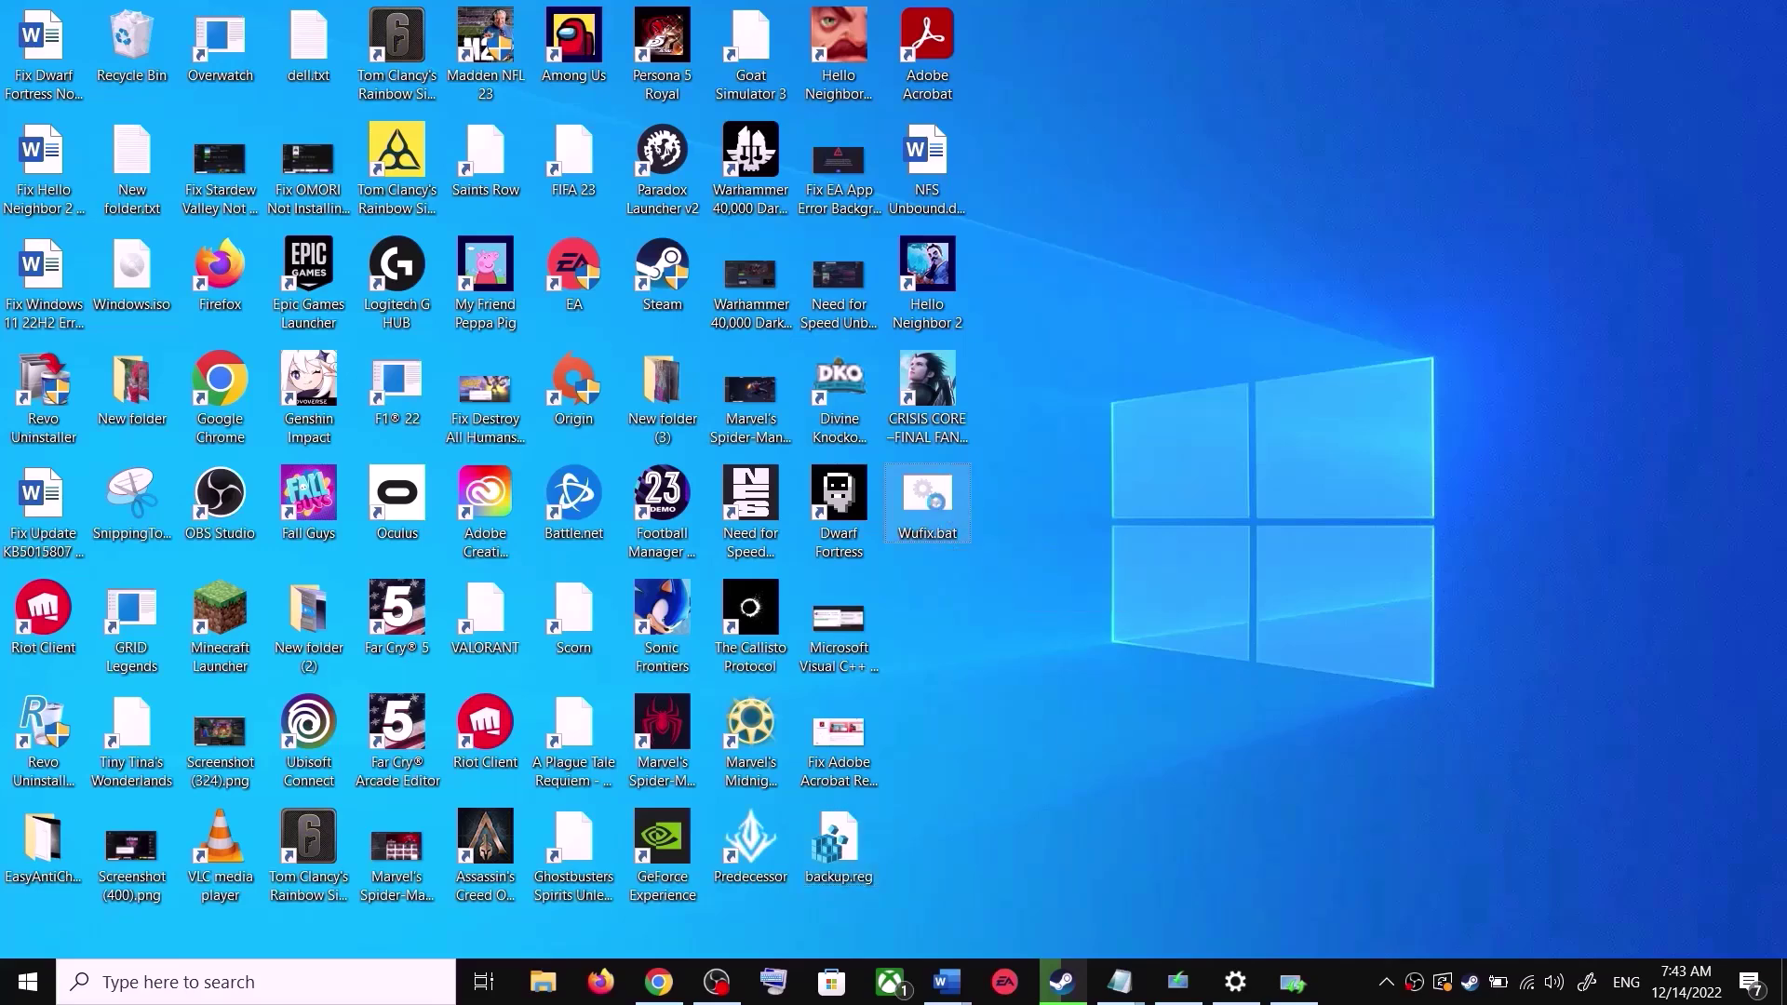
right_click(938, 508)
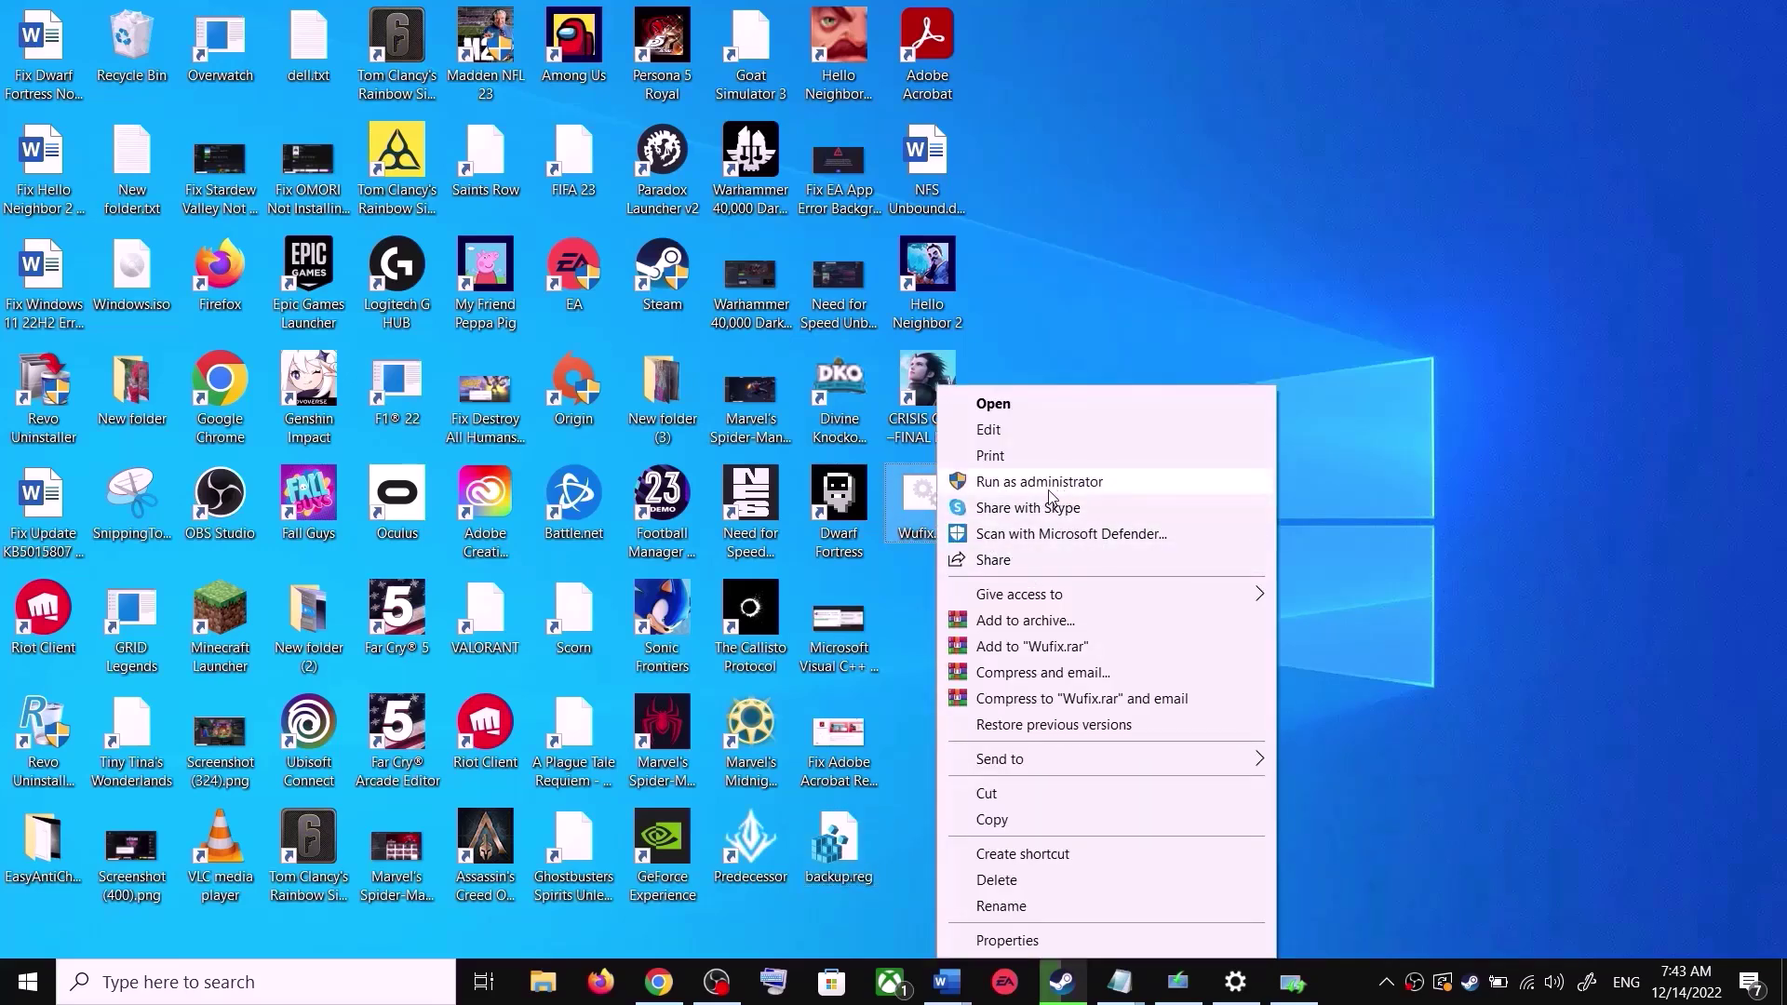
click(1063, 315)
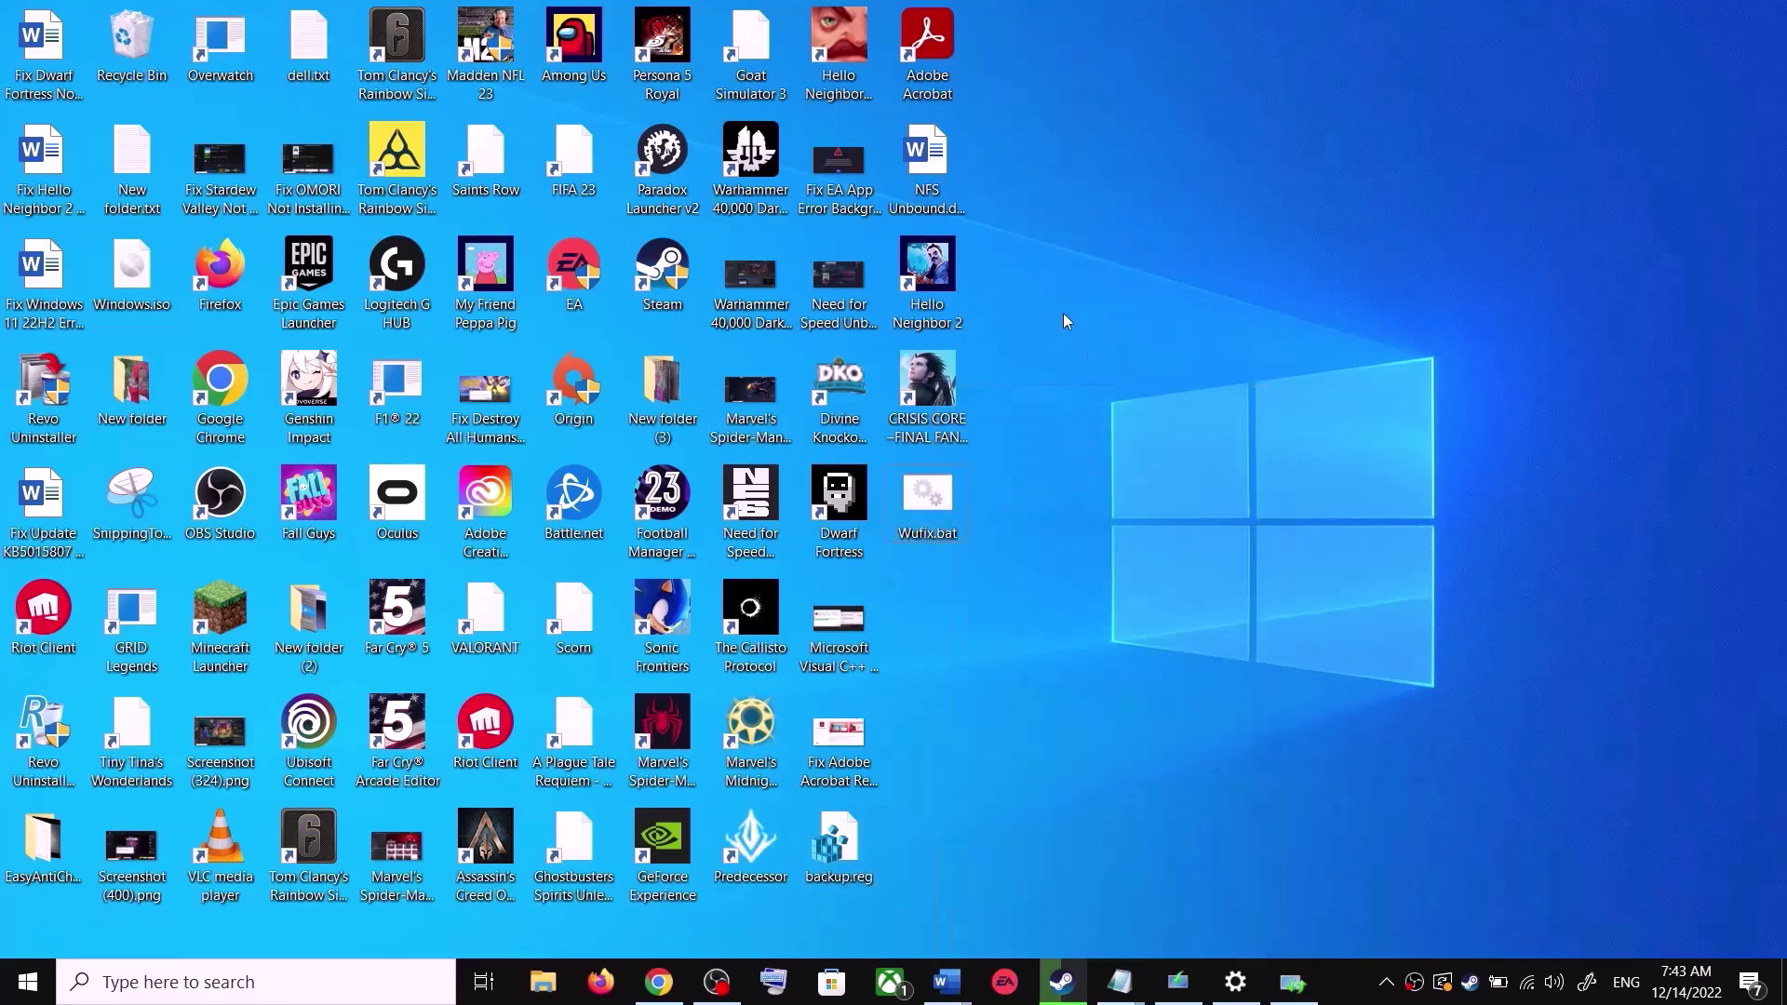
right_click(926, 517)
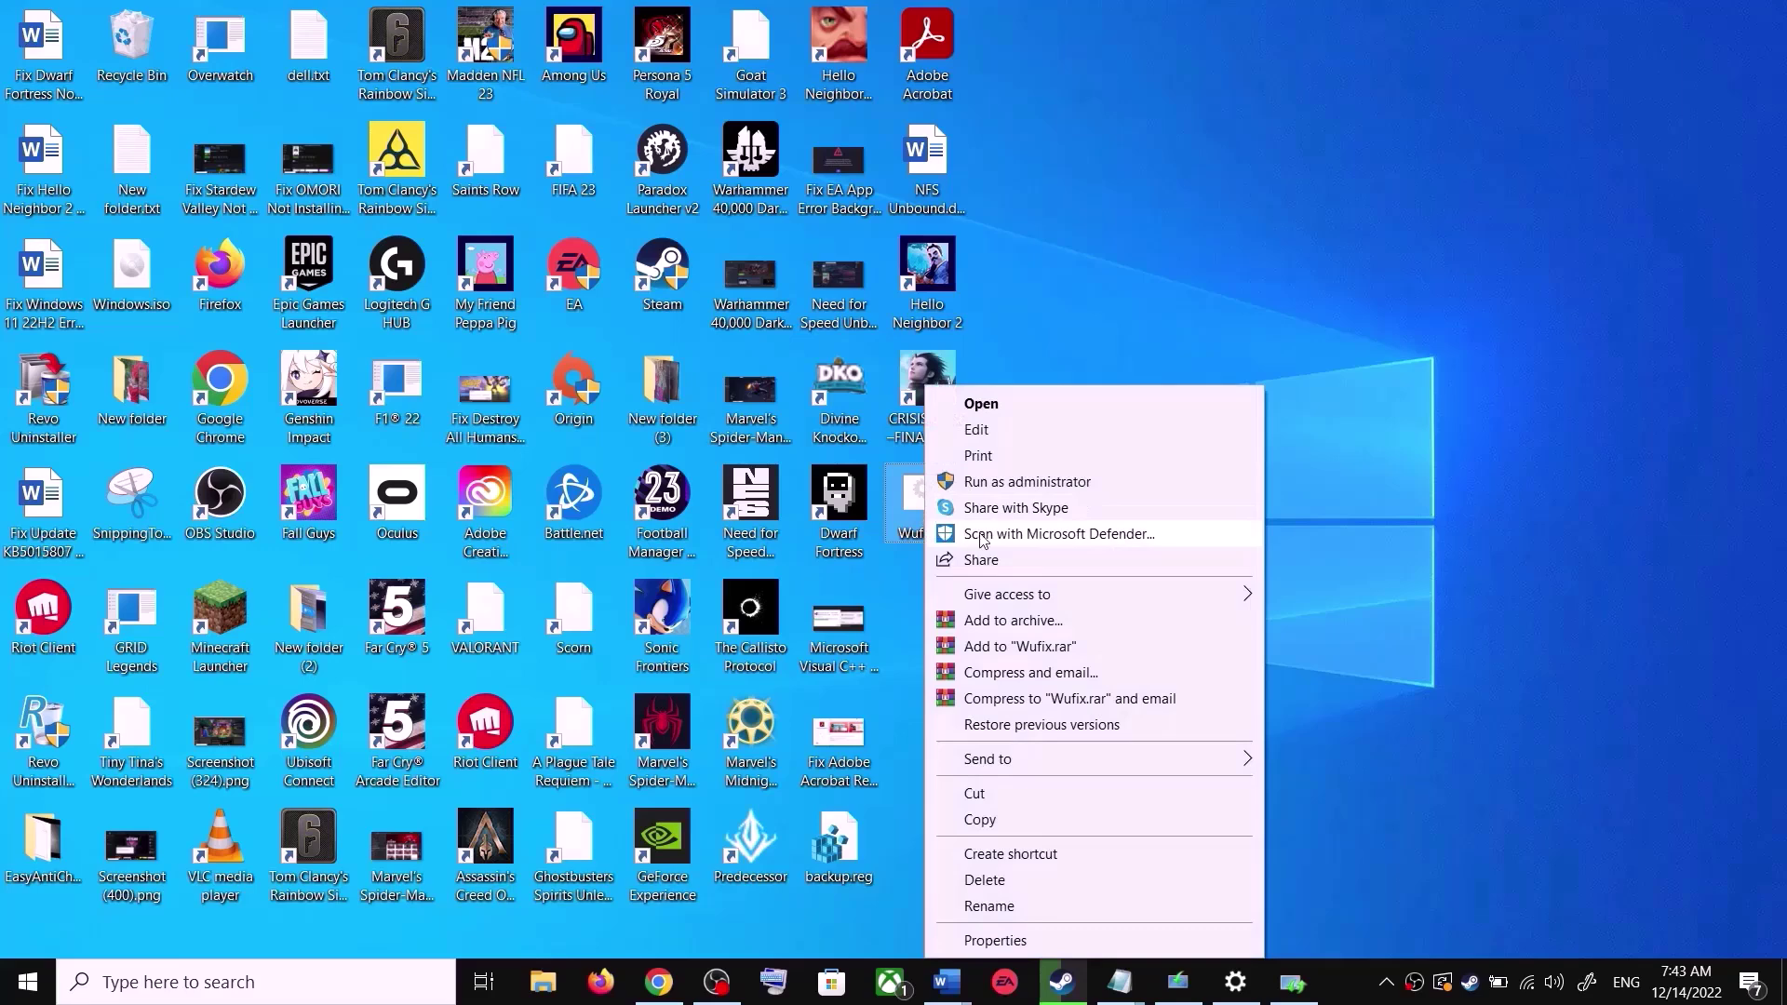
click(1048, 482)
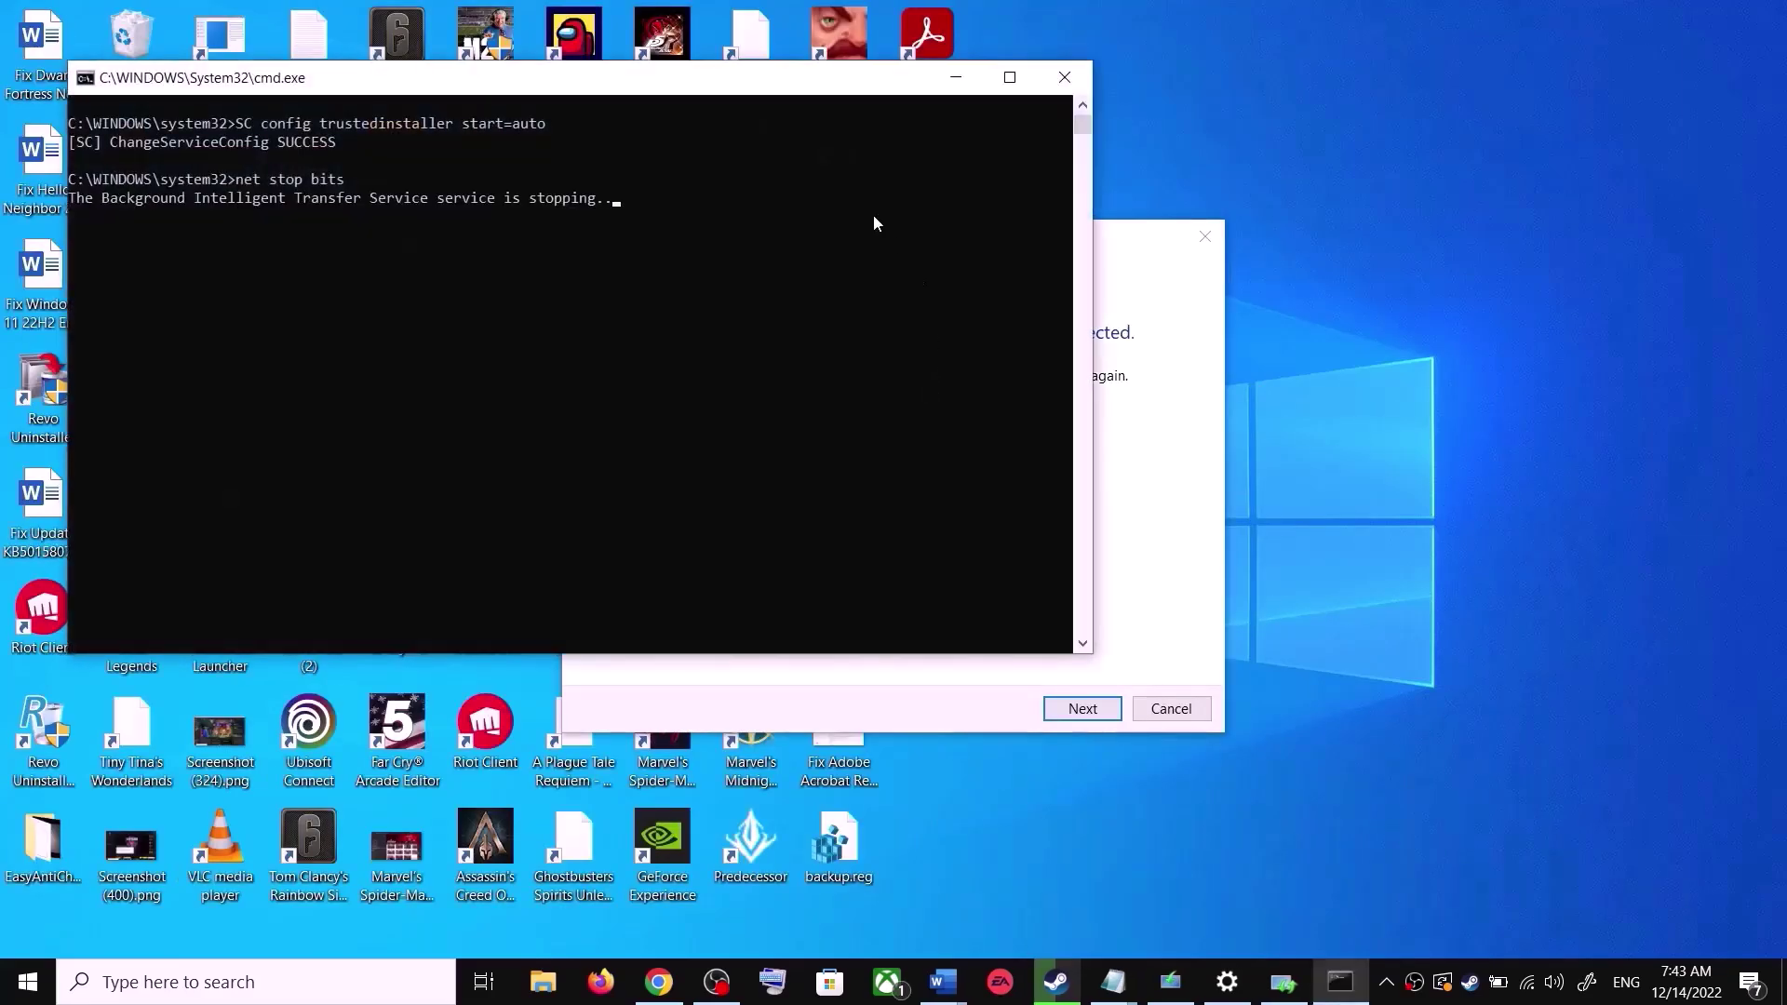
drag(811, 83, 1016, 250)
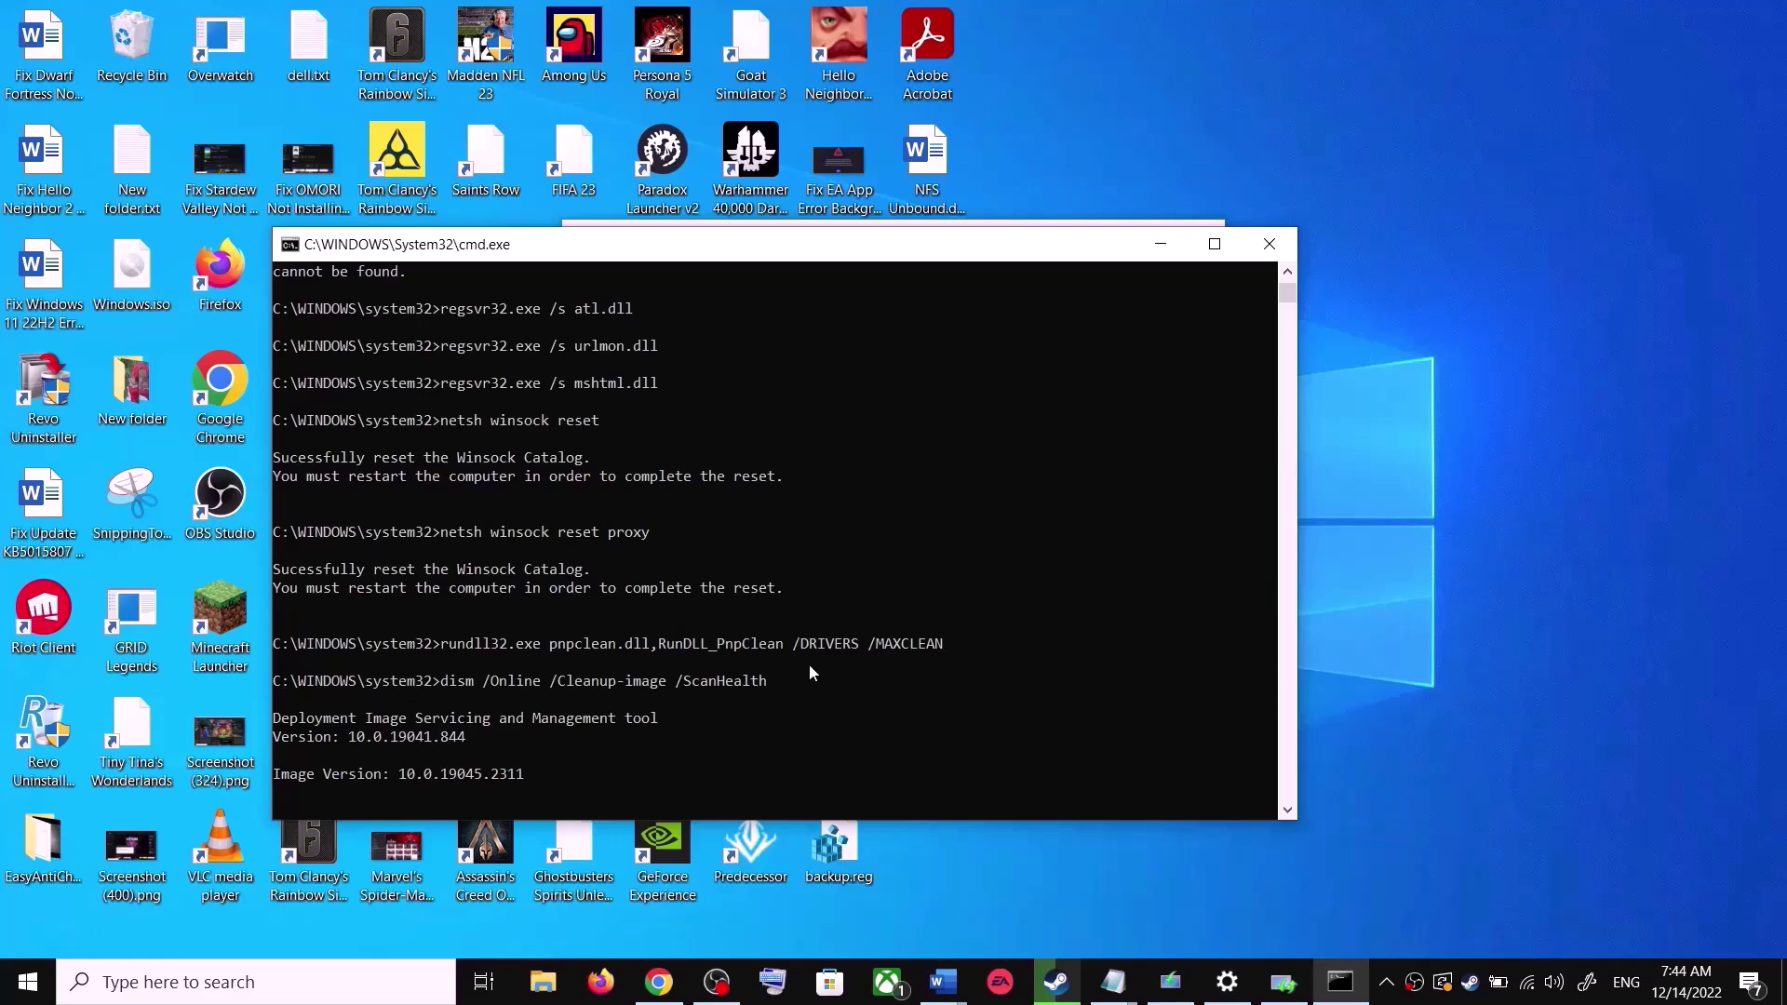
- Check the Start power options without restarting, then close the Settings window
click(28, 982)
click(63, 929)
click(1523, 542)
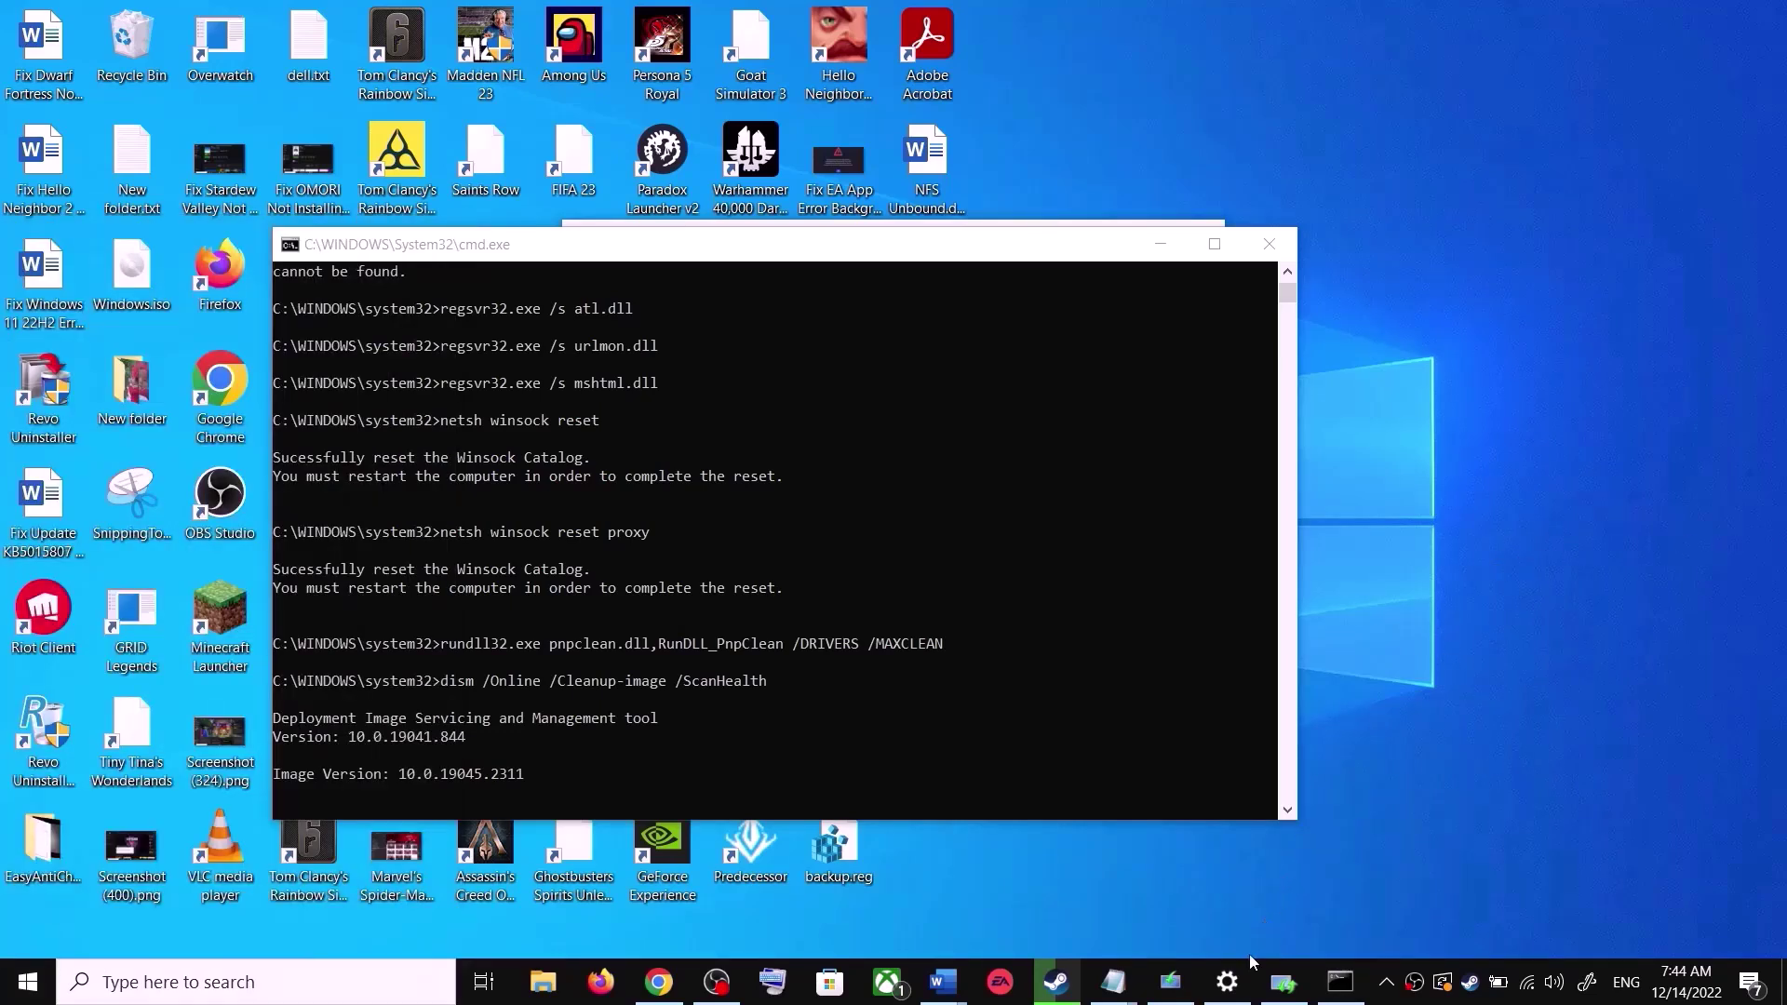
right_click(1227, 982)
click(1169, 931)
- Bring the Fix Update KB5015807 guide forward and scroll to Step 4, Use Media Creation Tool
mouse_move(943, 982)
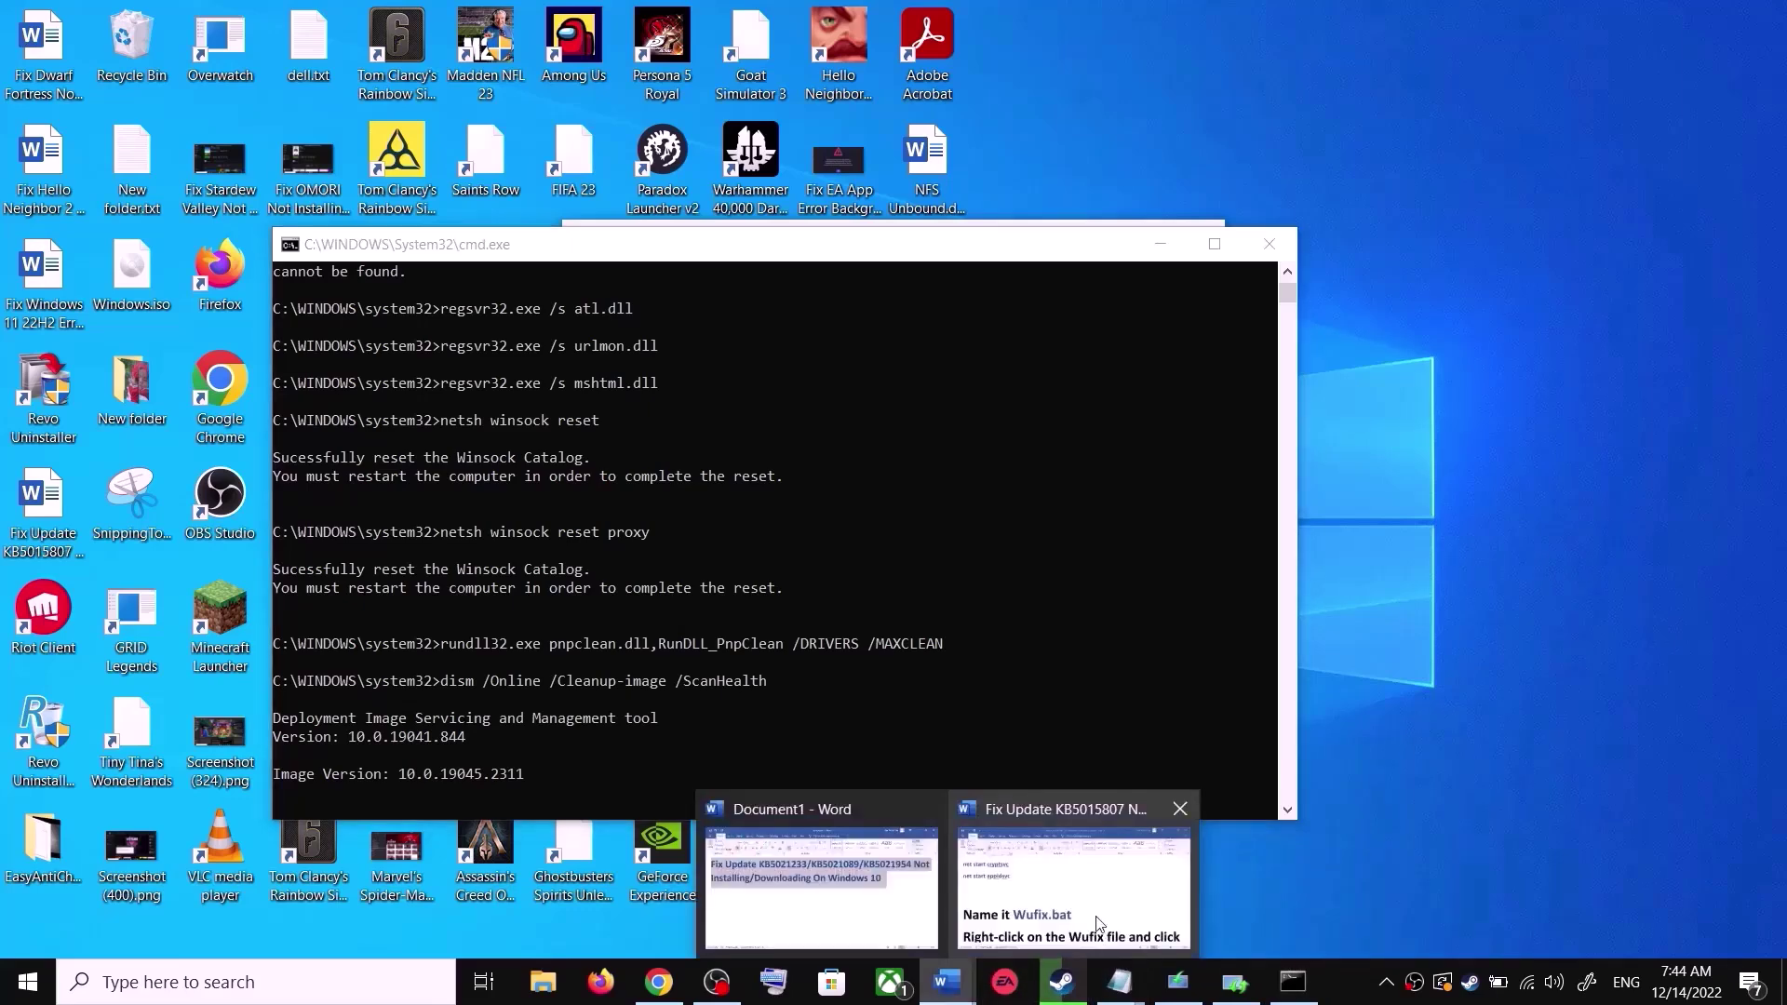
click(1136, 897)
scroll(892, 606, down, 5)
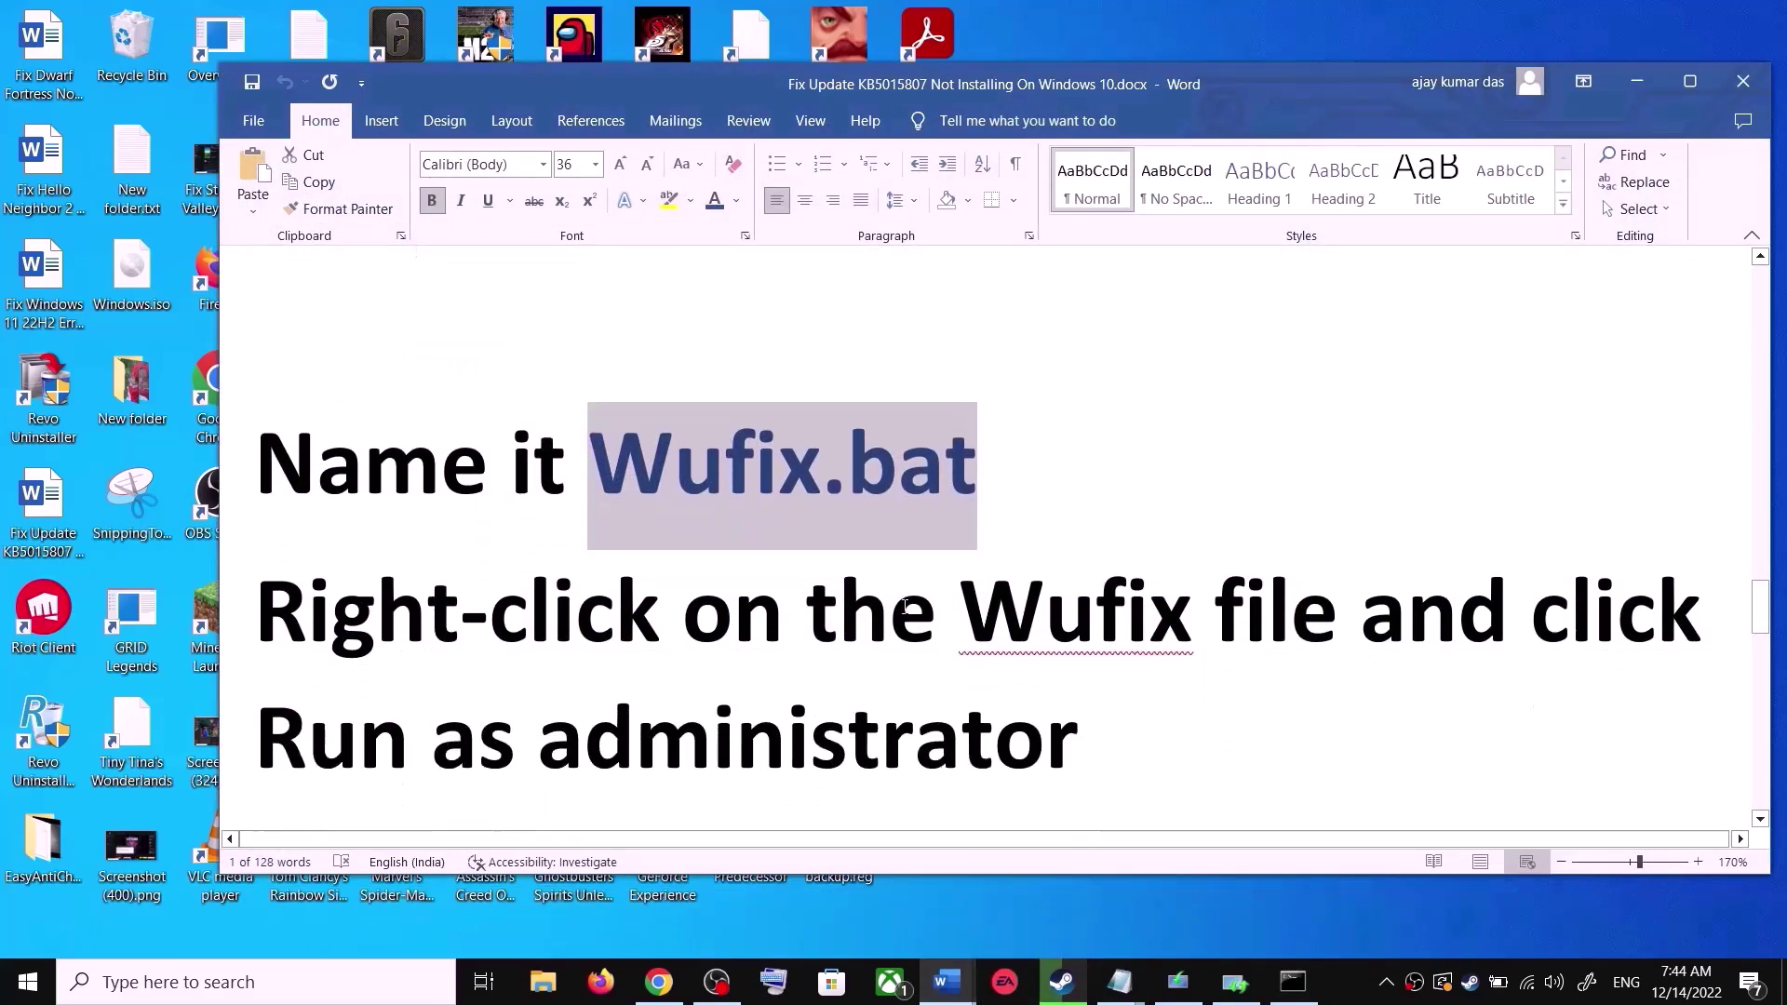
scroll(905, 607, down, 5)
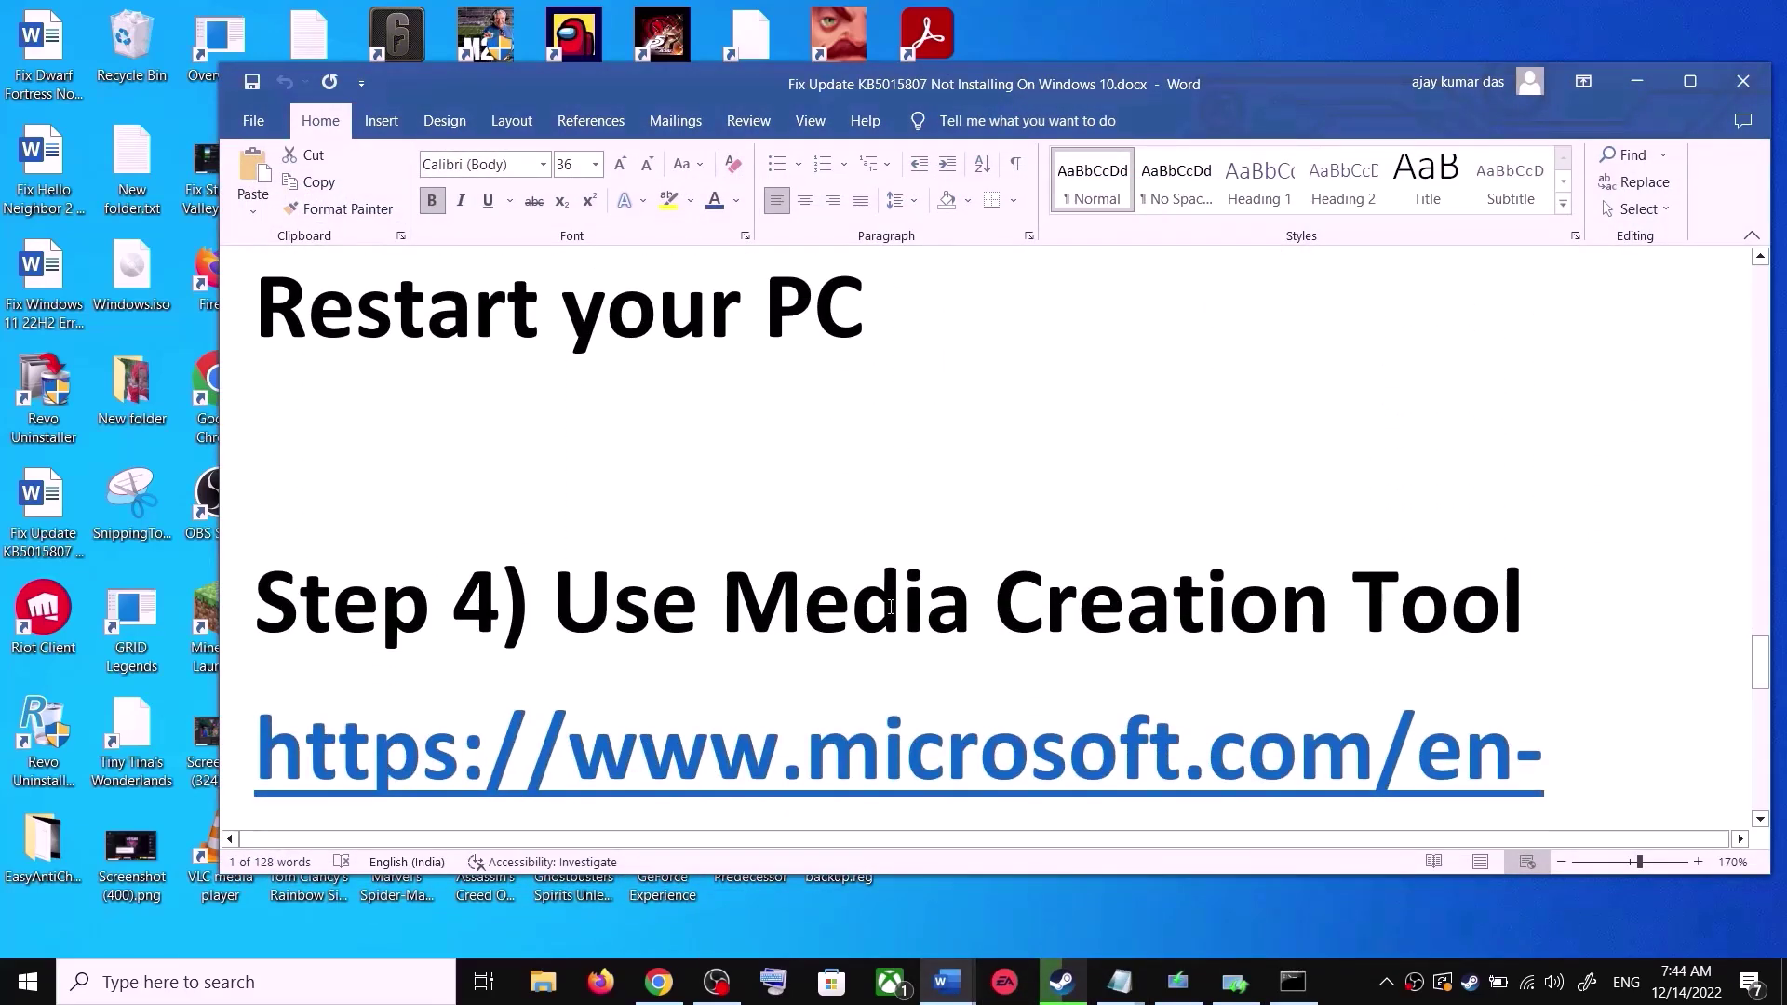
- Follow the guide's software-download/windows10 link and scroll to Create Windows 10 installation media
drag(641, 614, 1545, 616)
scroll(884, 640, down, 2)
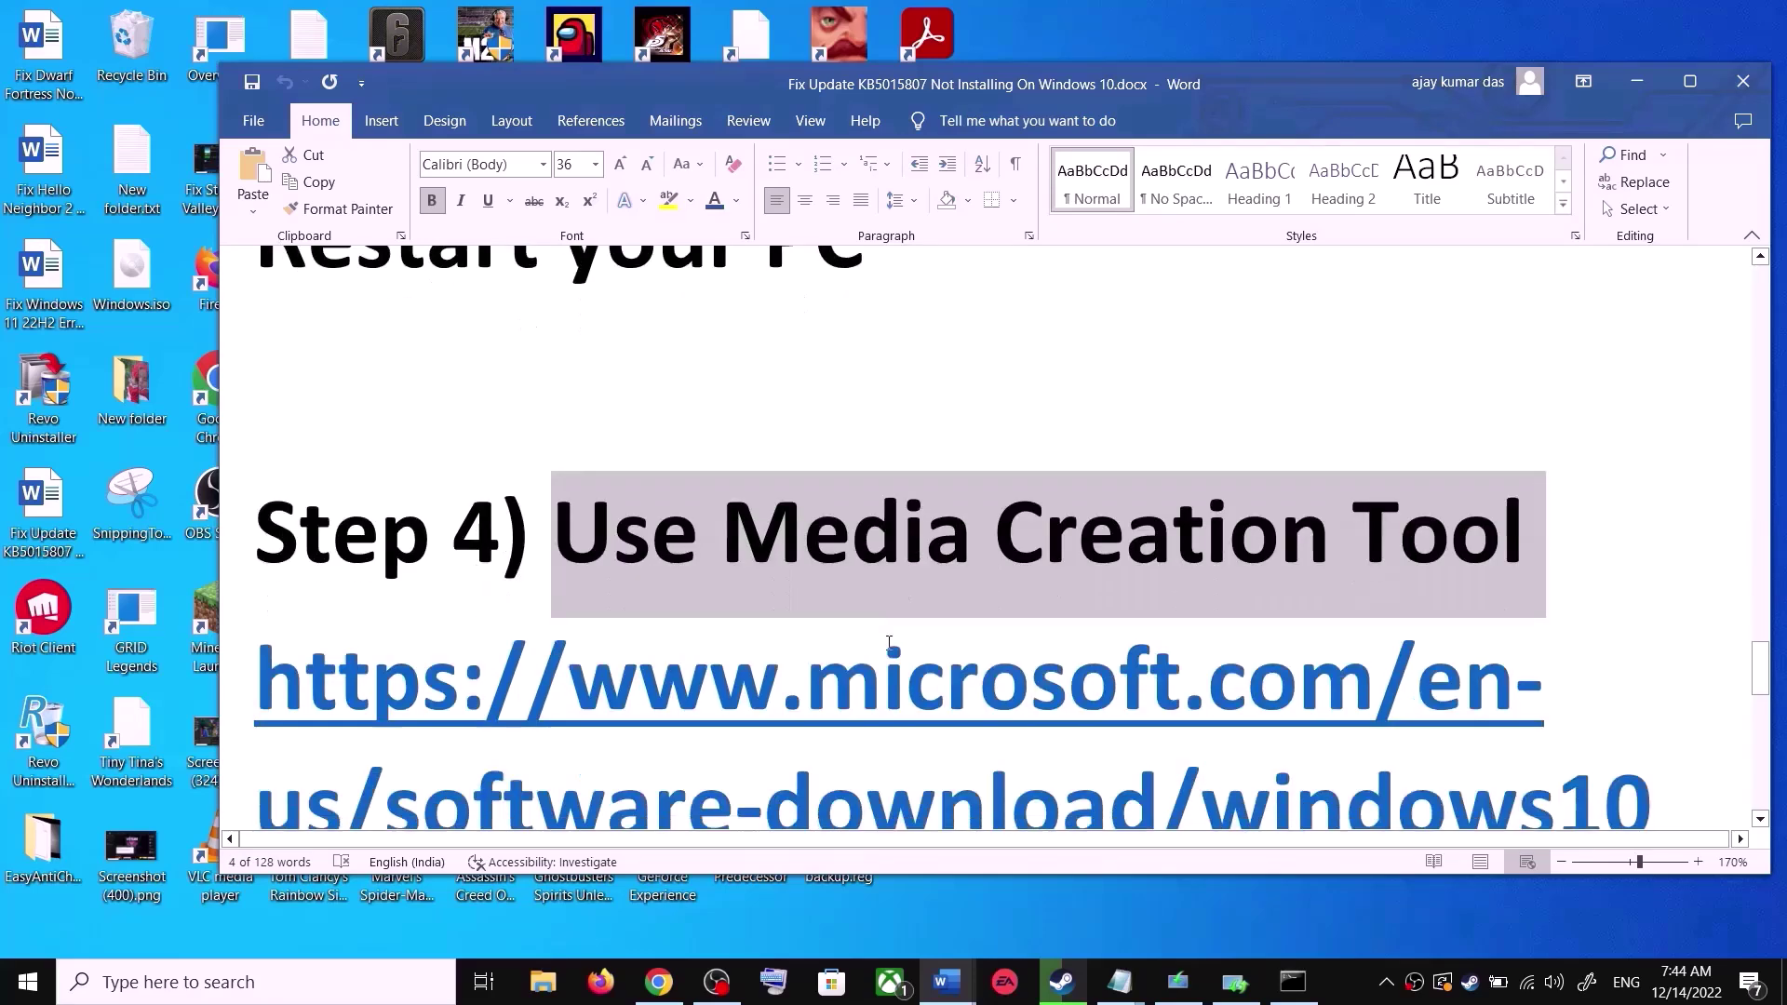
scroll(912, 644, down, 2)
ctrl+click(1050, 583)
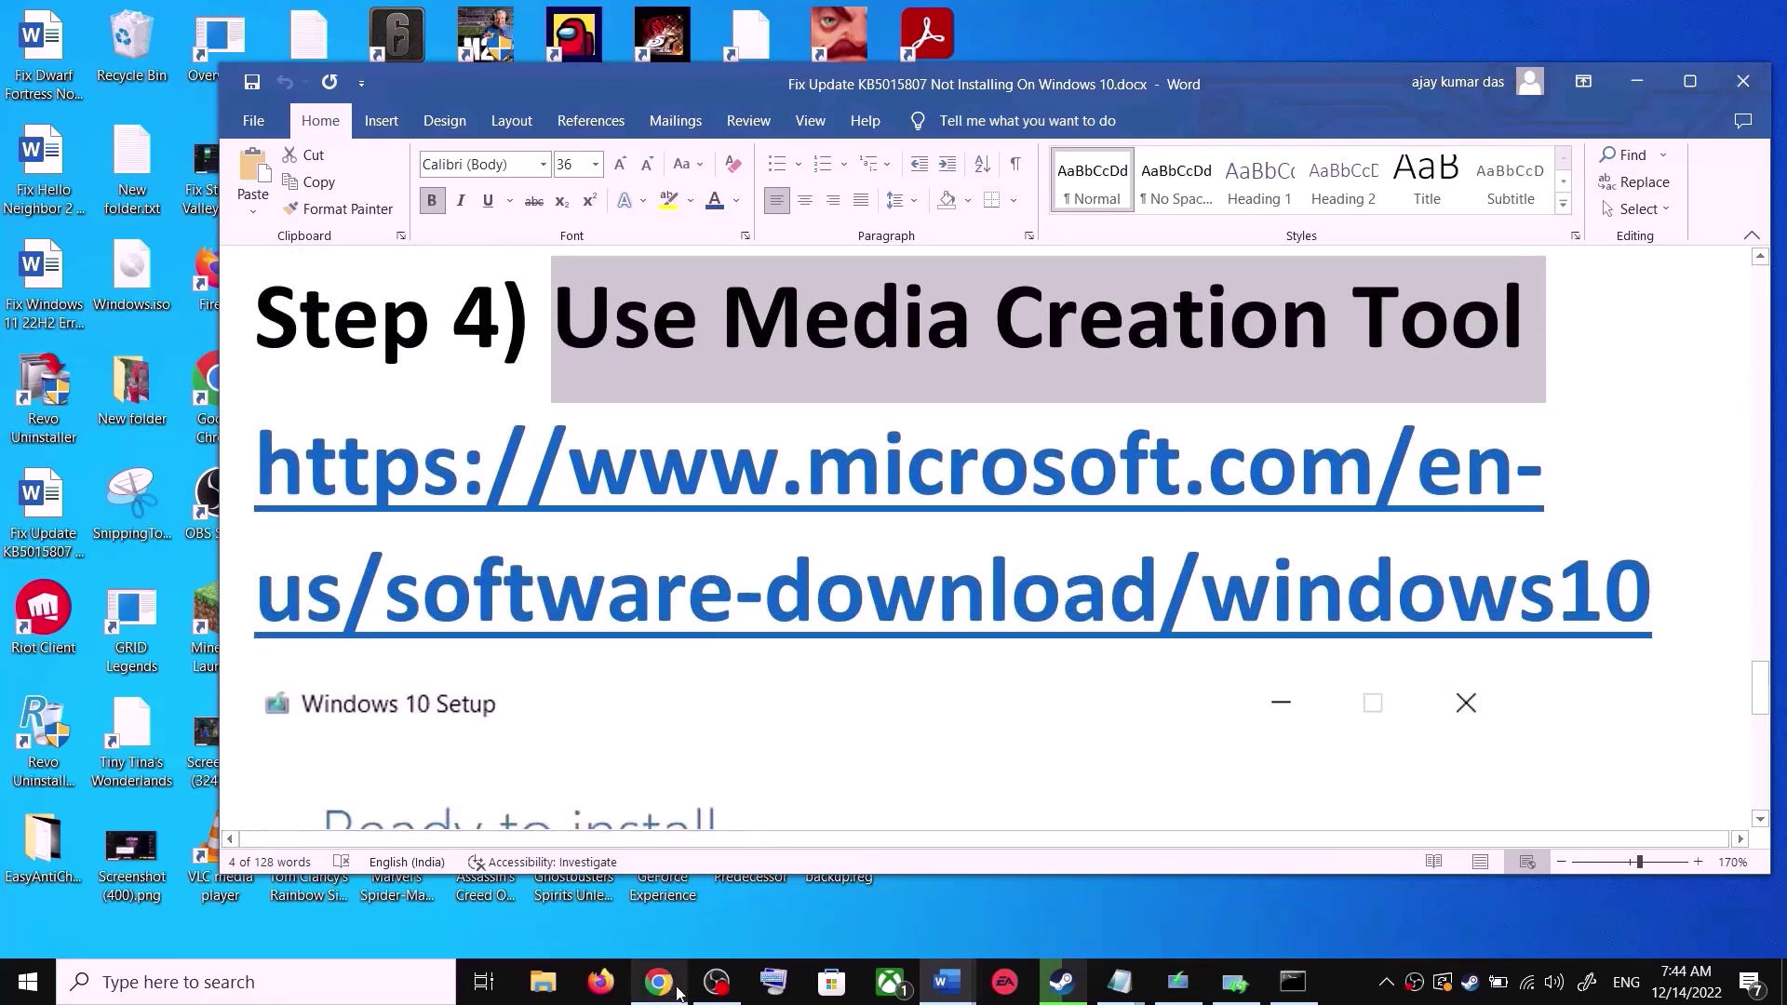
scroll(338, 547, down, 5)
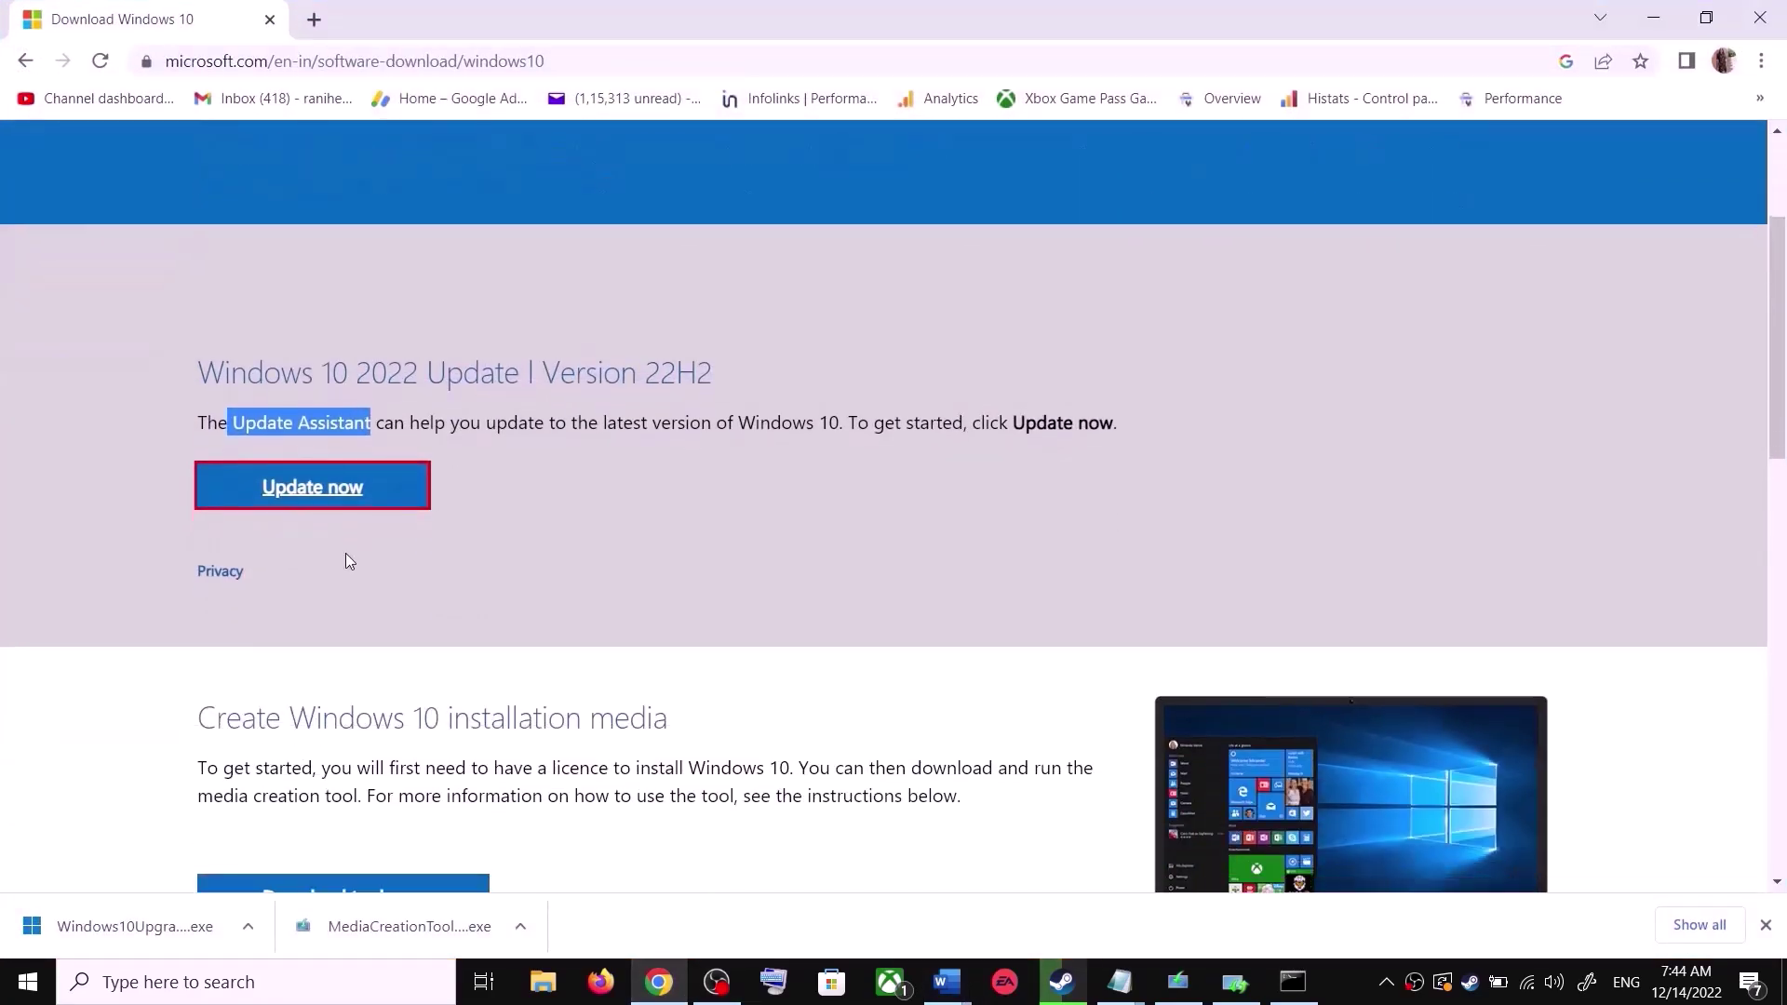
drag(207, 583, 371, 579)
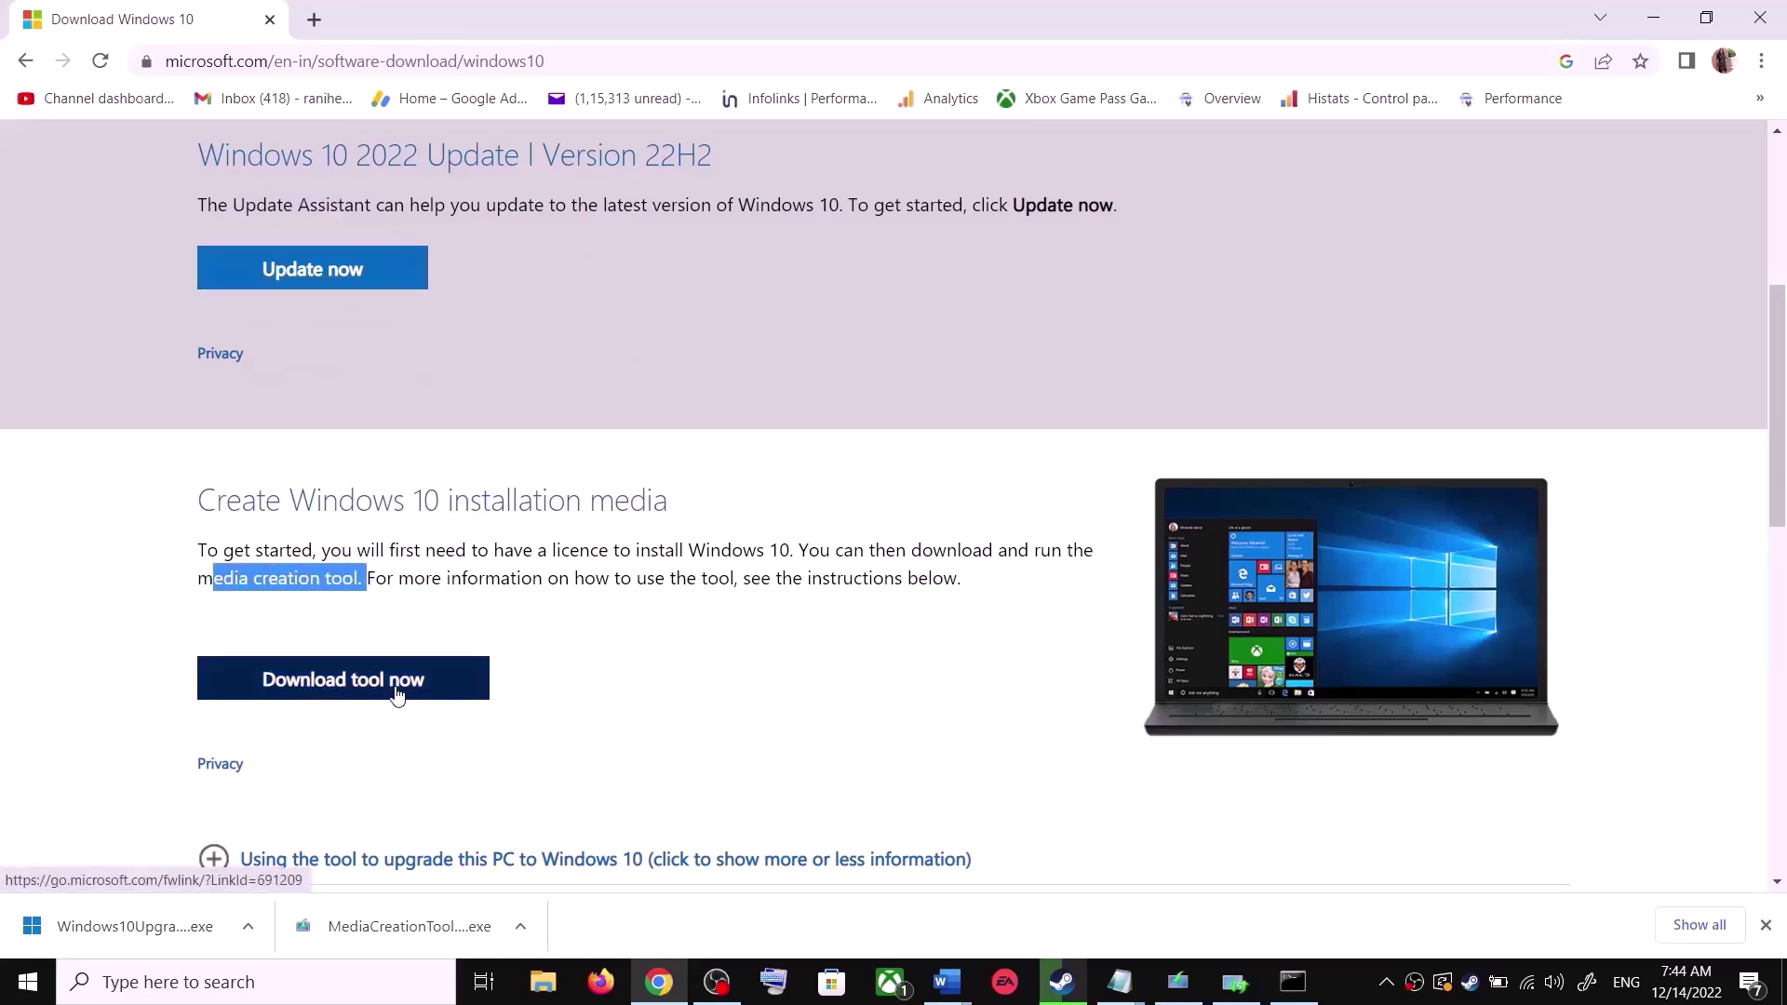
- Run MediaCreationTool.exe, accept the licence terms and proceed with Upgrade this PC now
click(406, 942)
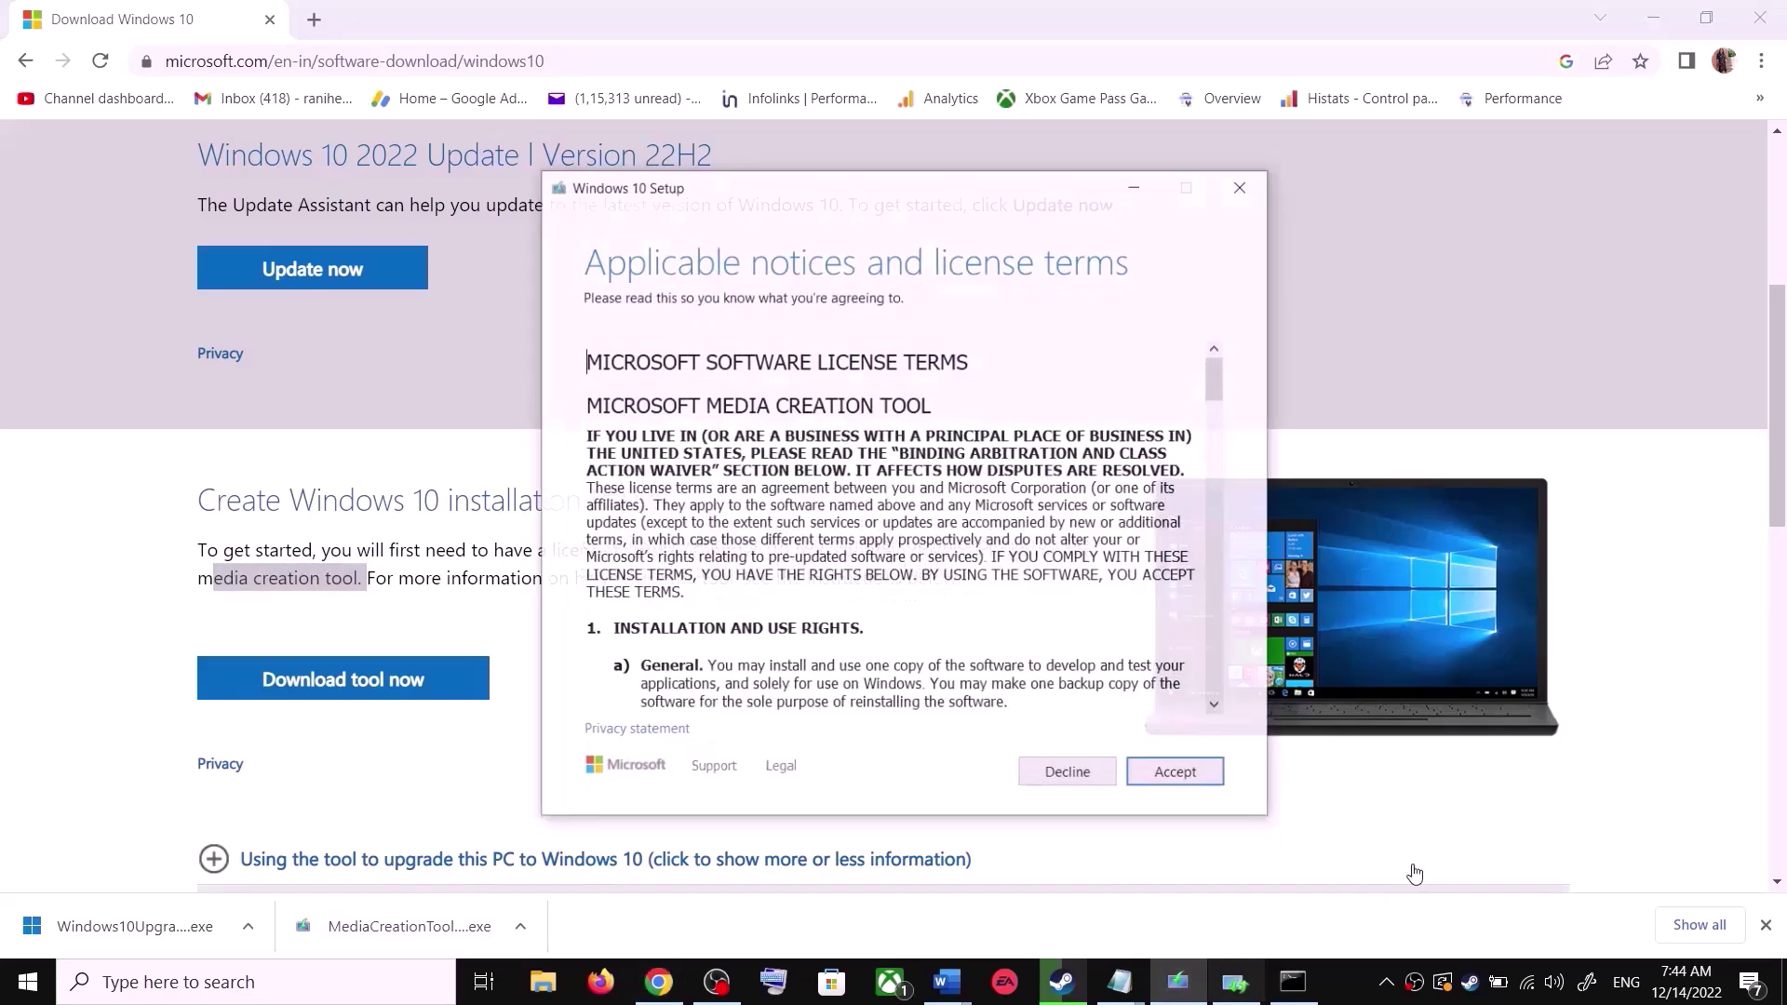
click(1210, 765)
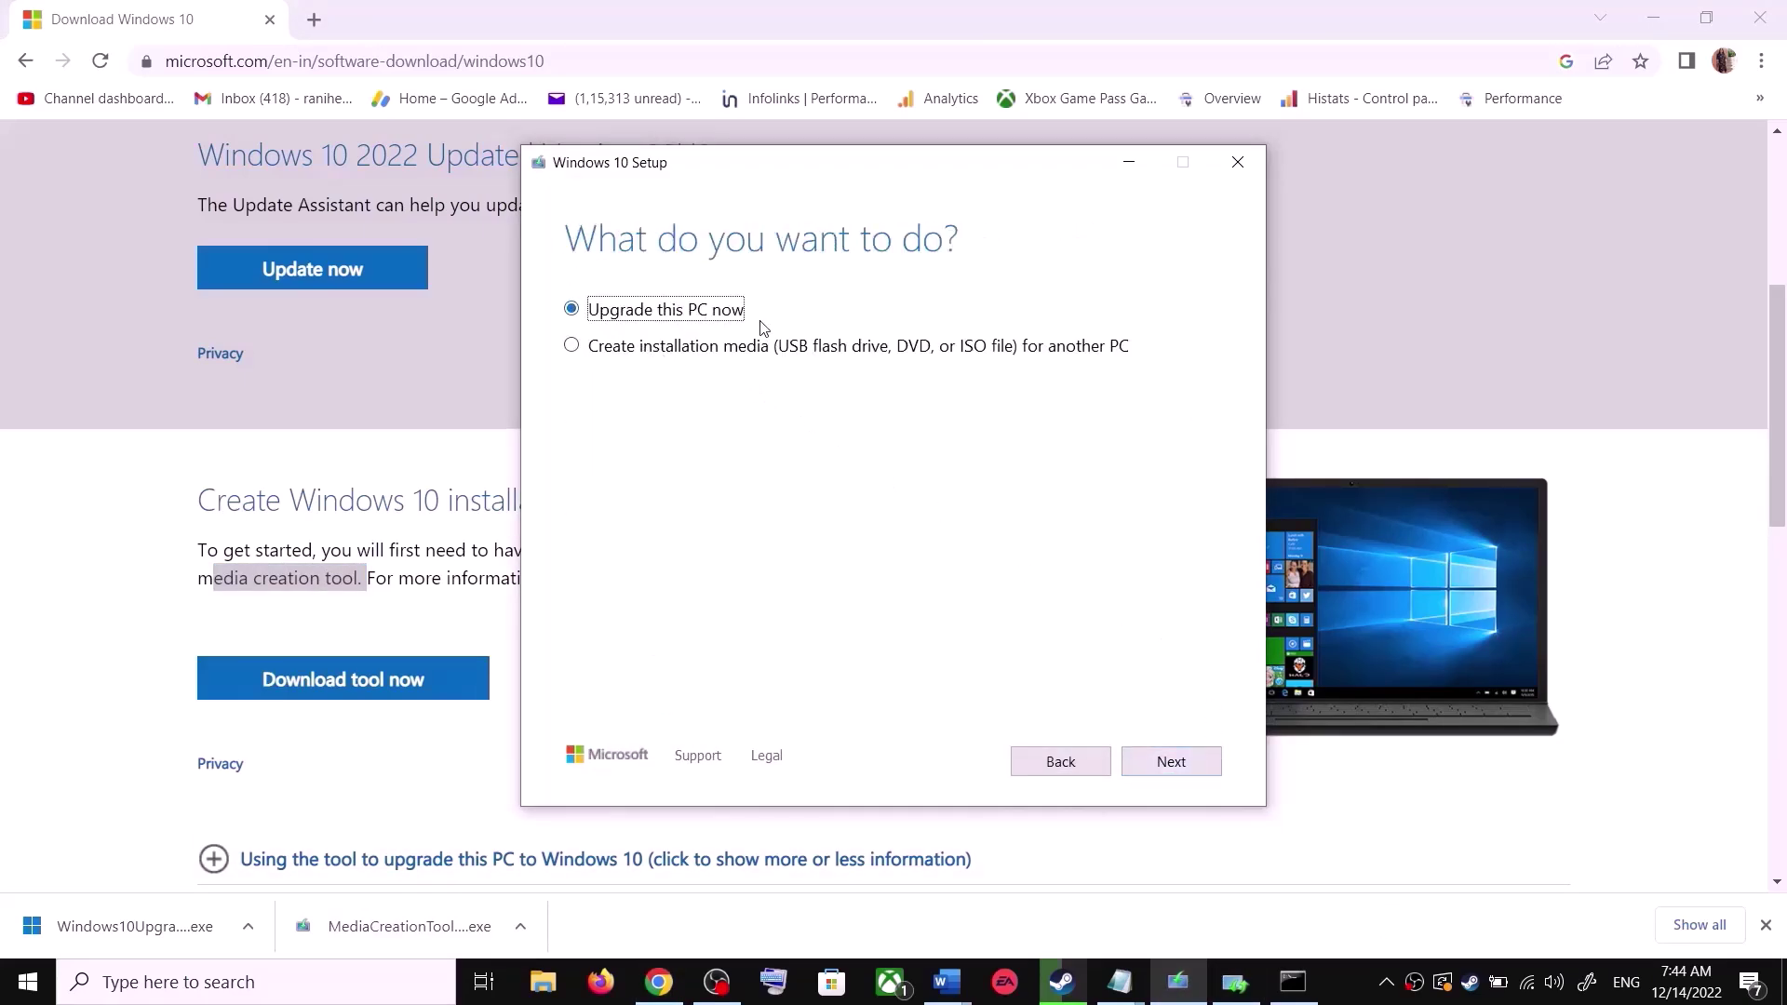
click(1192, 770)
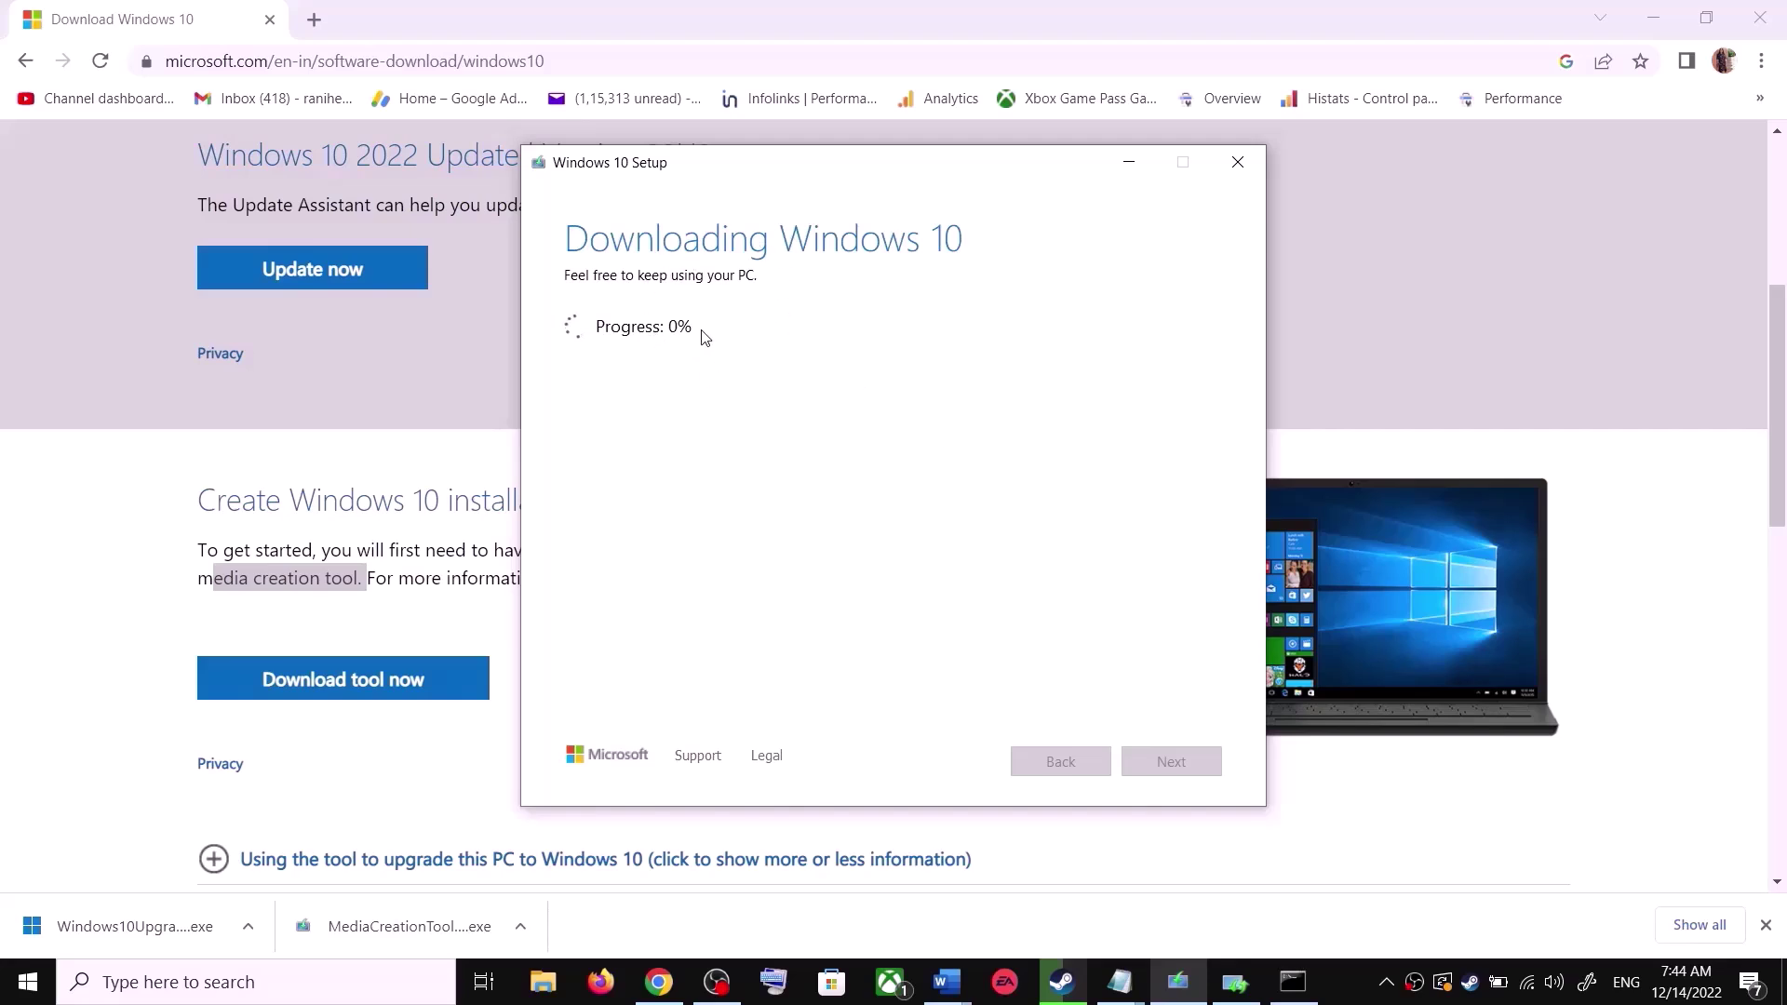
mouse_move(949, 982)
click(968, 992)
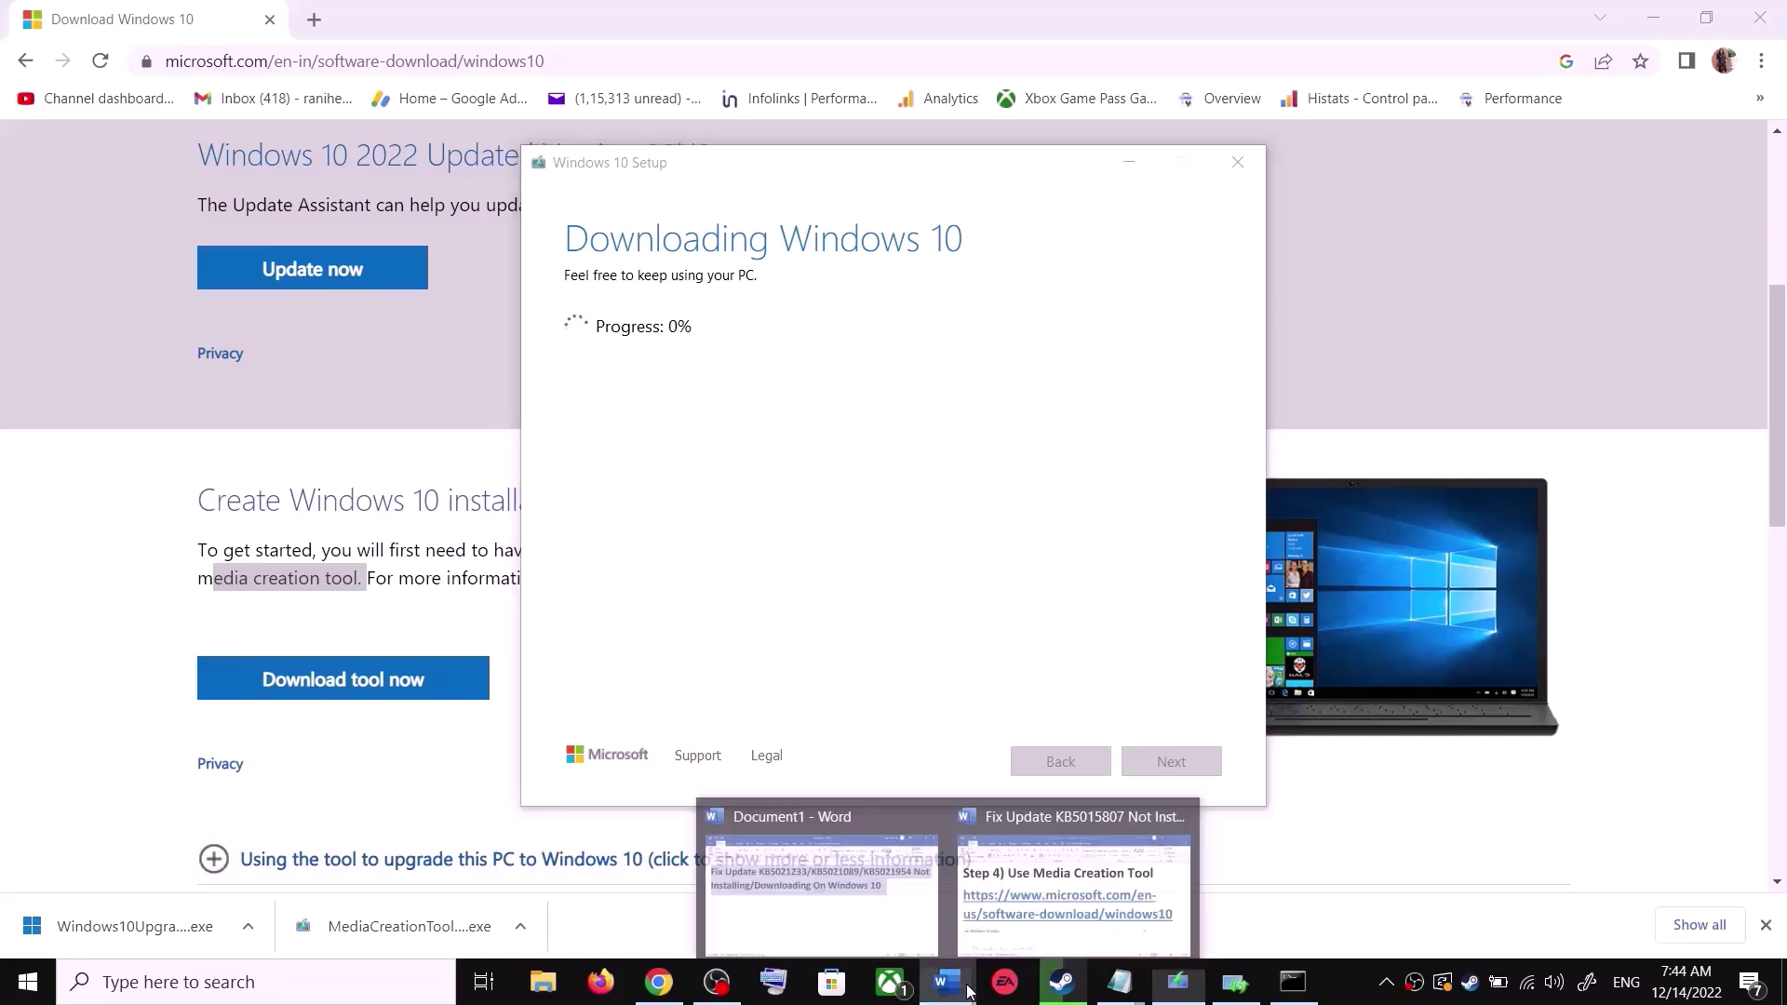
- Maximize the Fix Update KB5015807 guide, review its Ready to install screenshot, then switch to the WinRE guide
click(1075, 884)
scroll(1236, 590, down, 3)
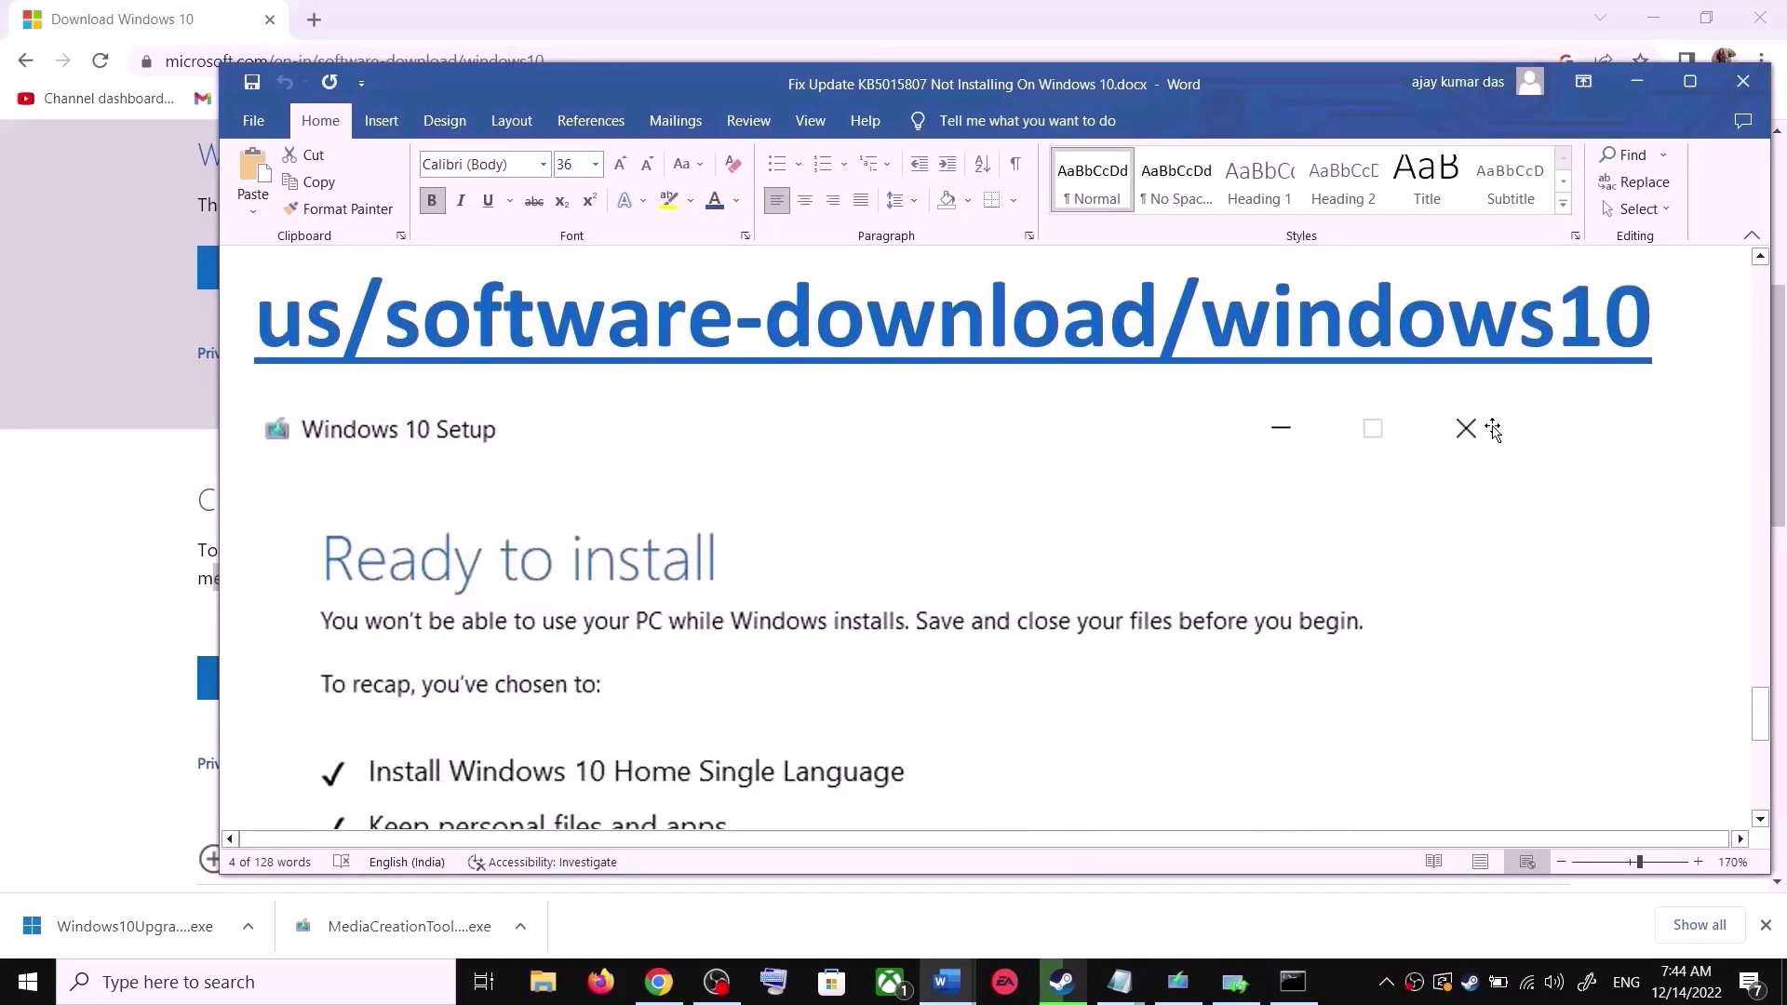
click(1690, 81)
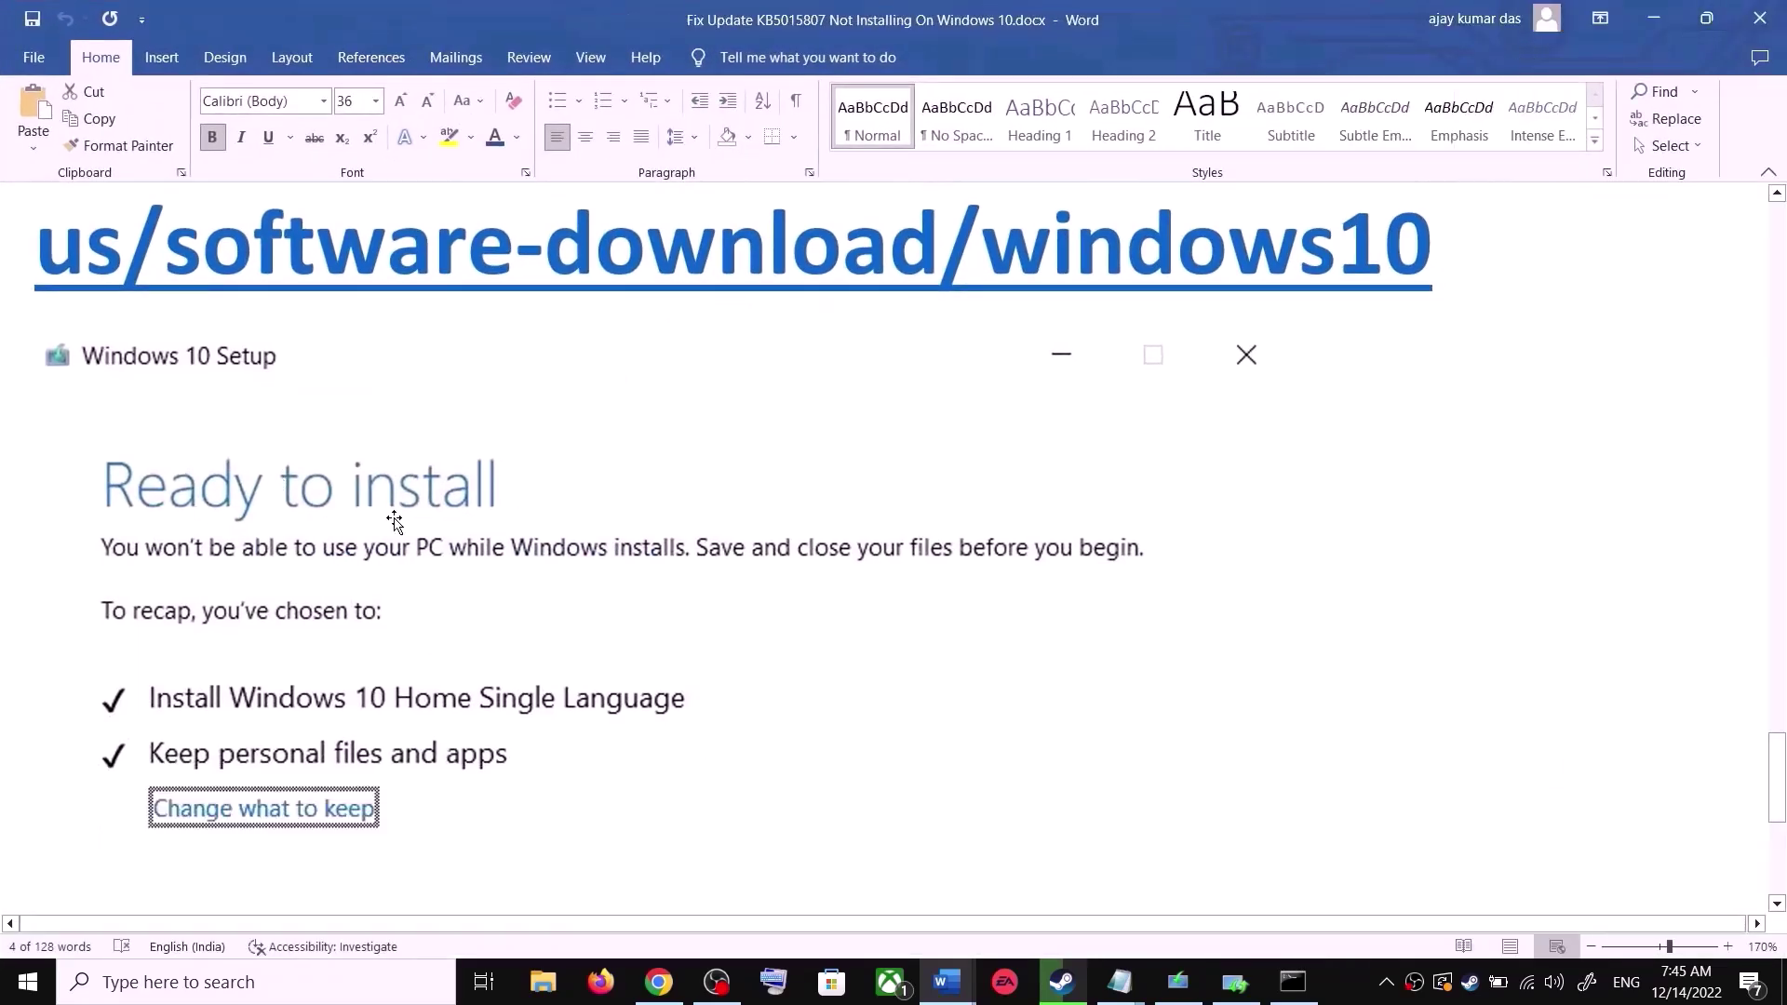
scroll(395, 523, down, 2)
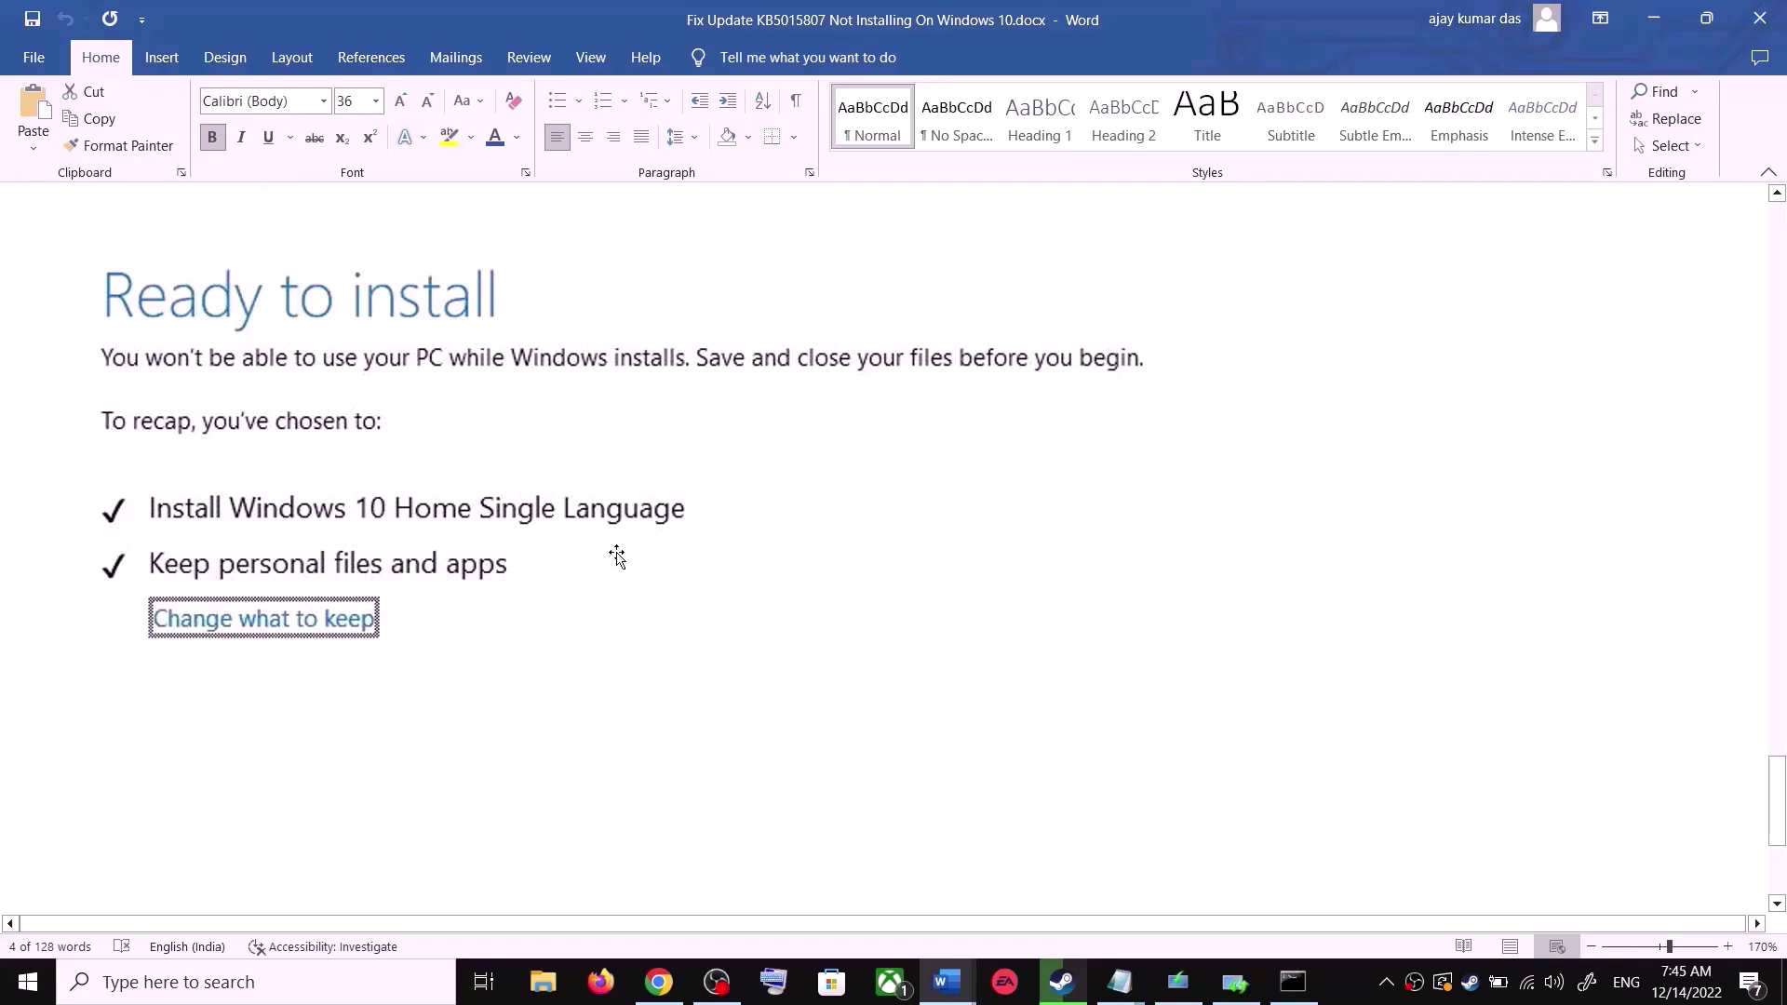
scroll(617, 556, down, 4)
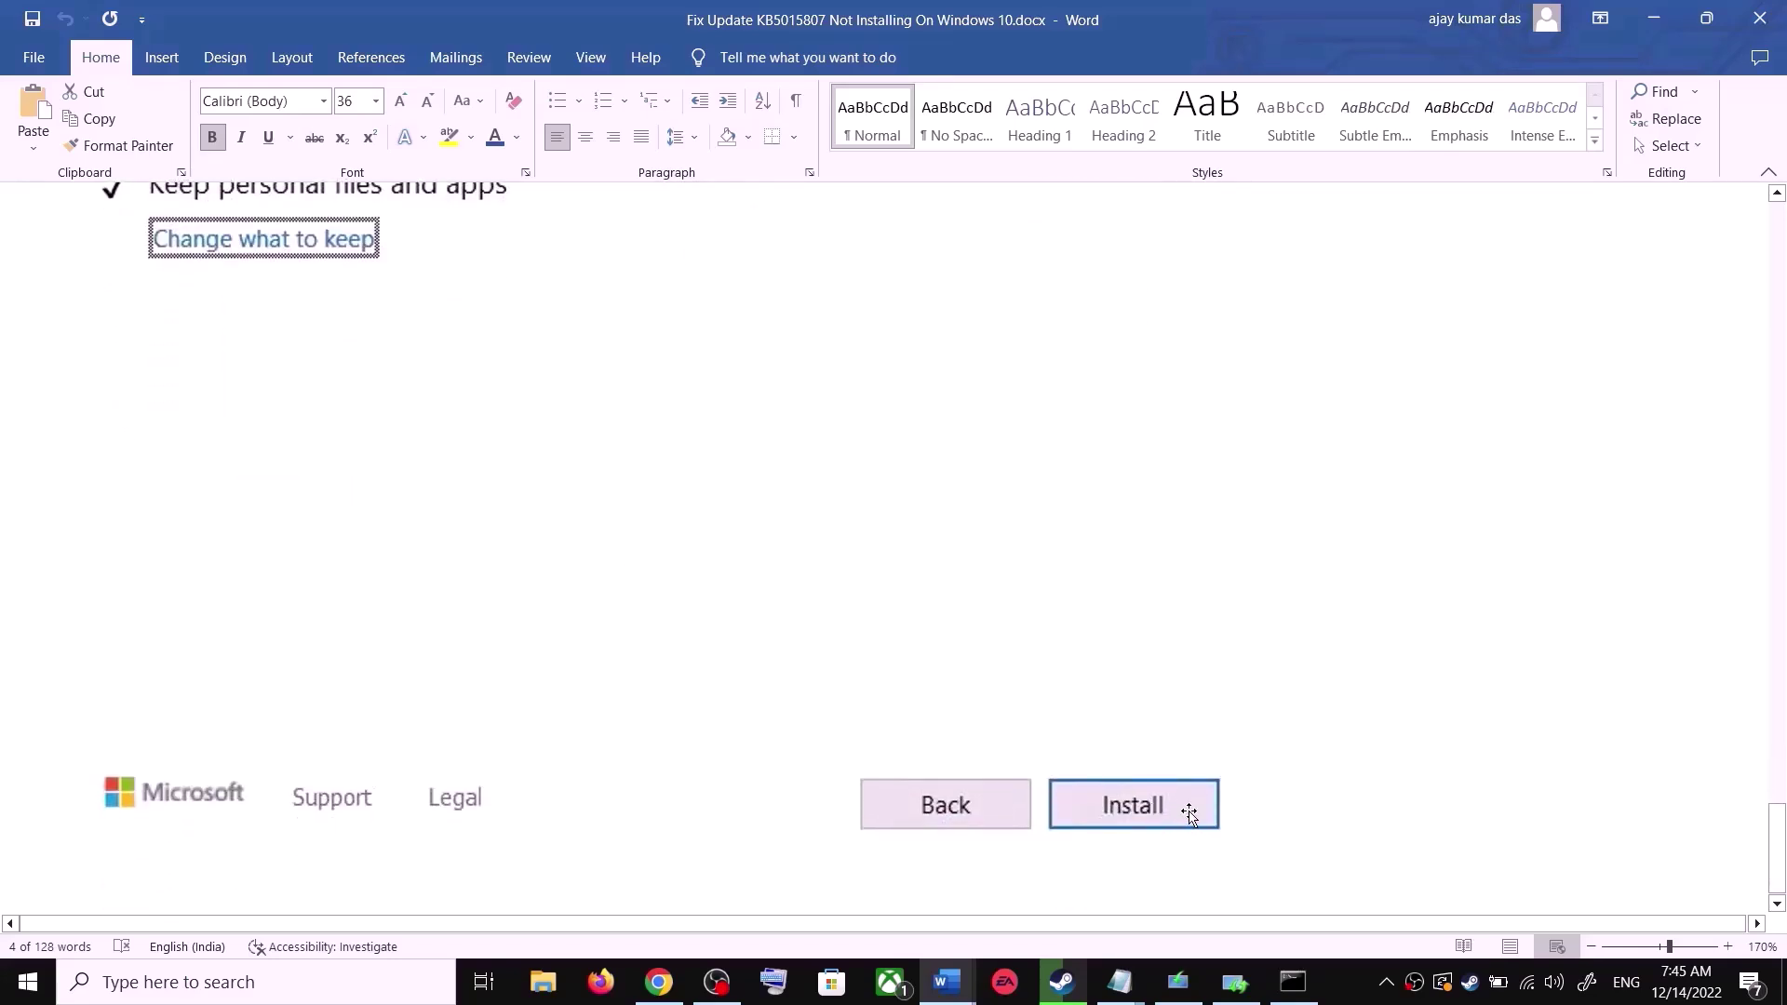
scroll(910, 642, up, 5)
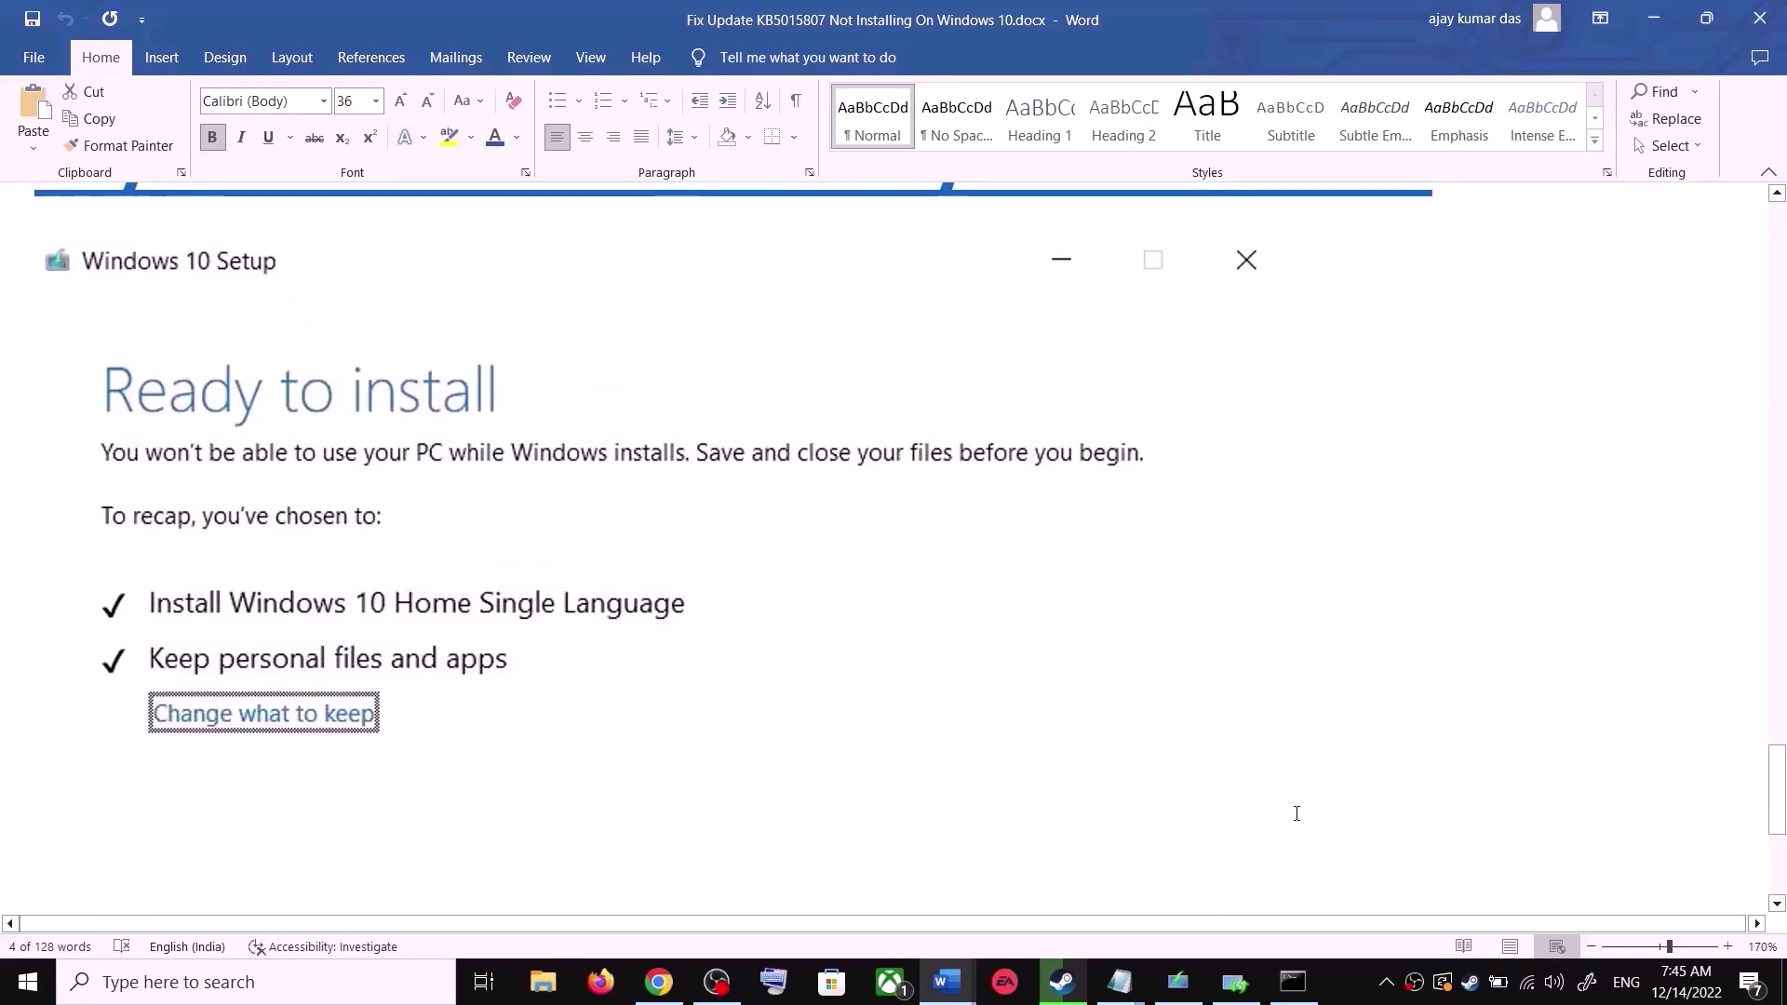
click(1361, 985)
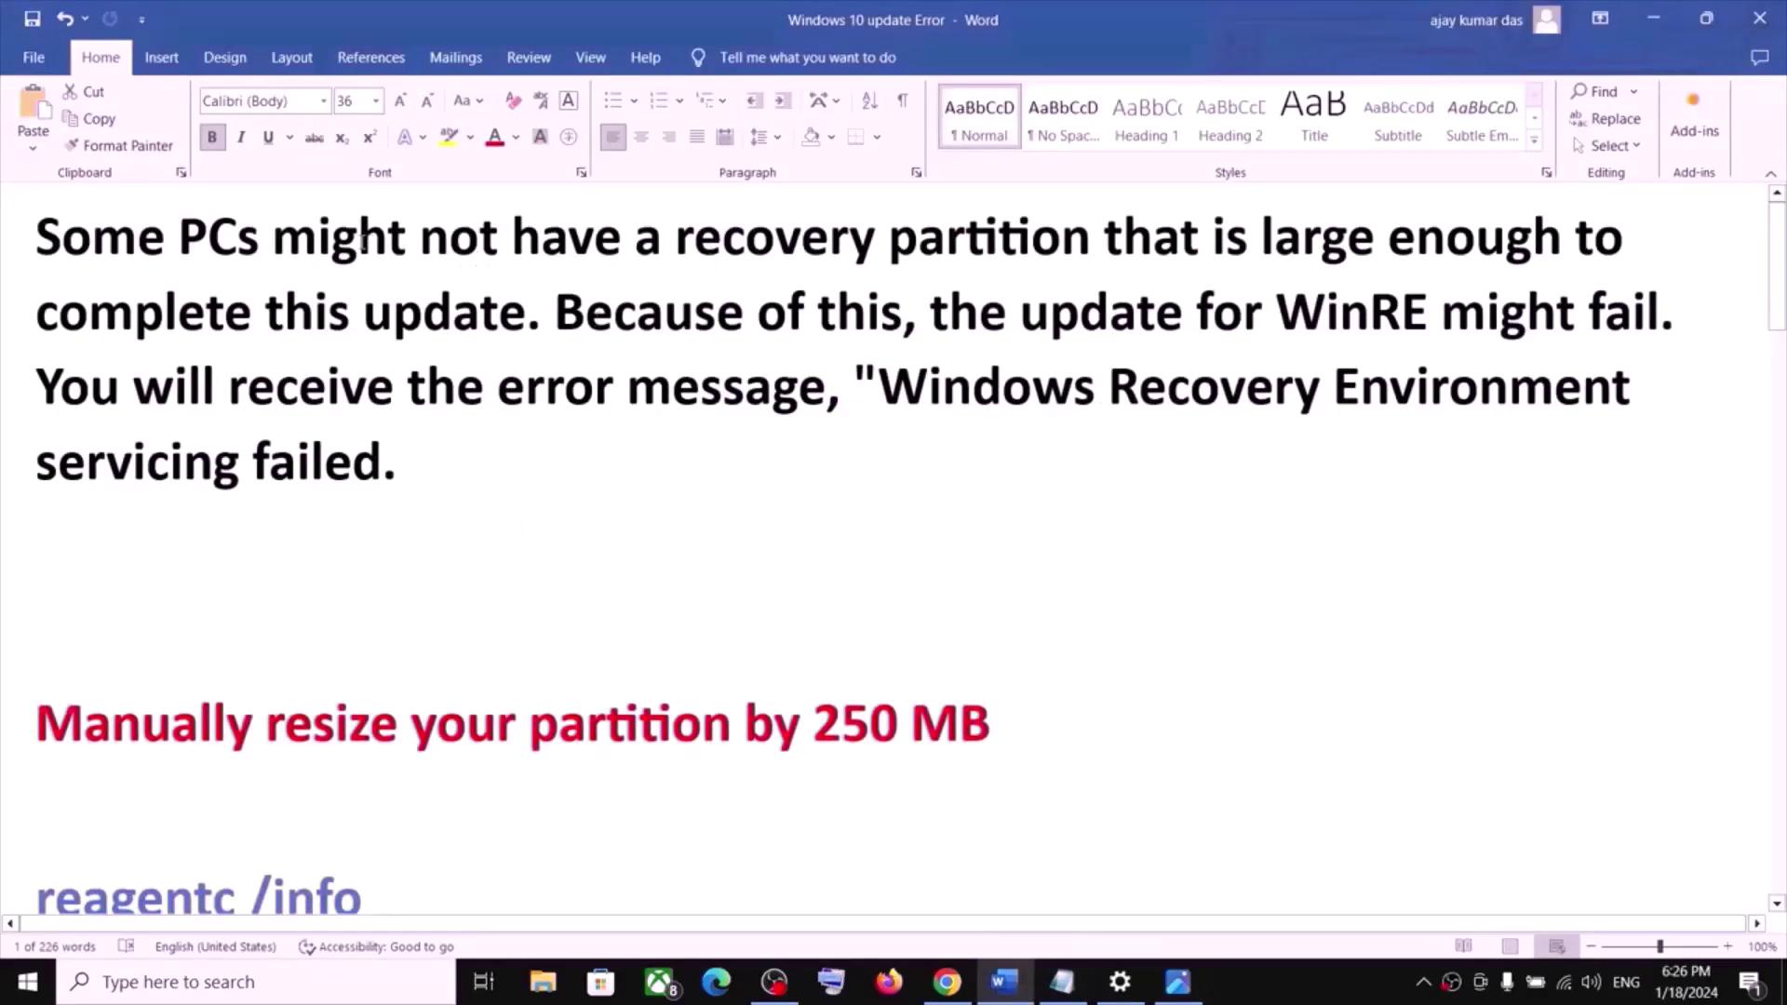
- Copy the reagentc /info command from the partition-resize guide and start a Windows search
drag(400, 243, 1067, 258)
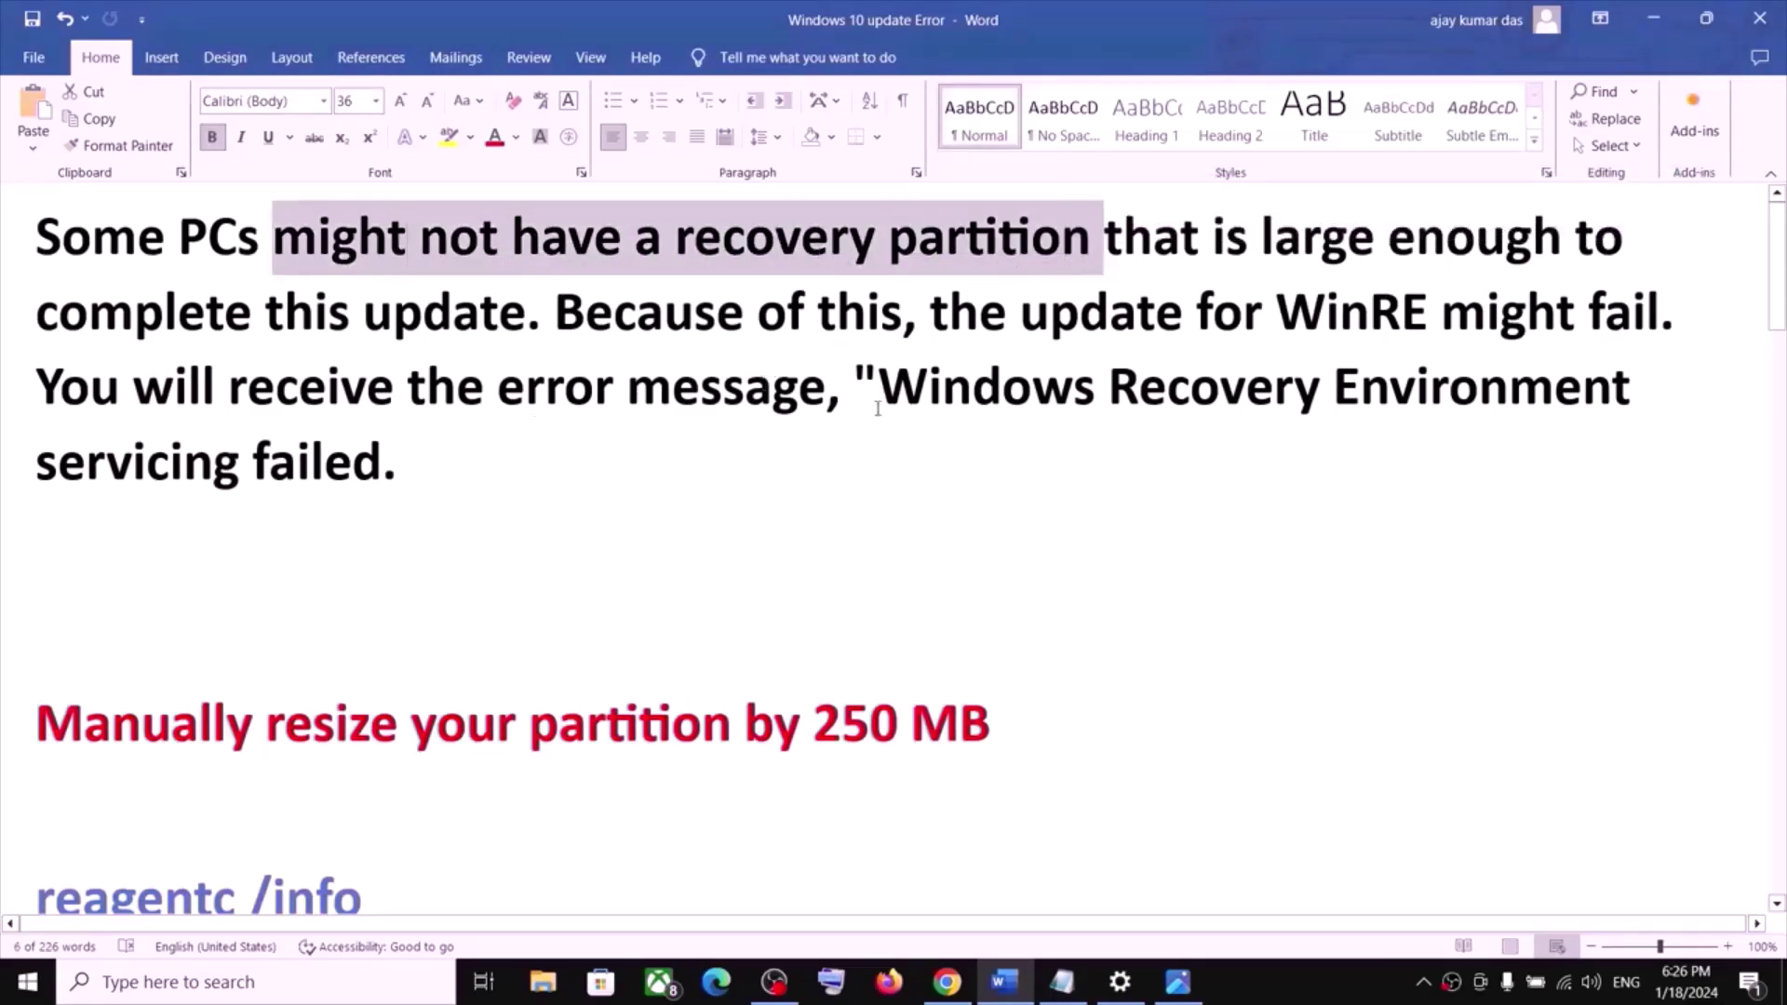
scroll(459, 591, down, 5)
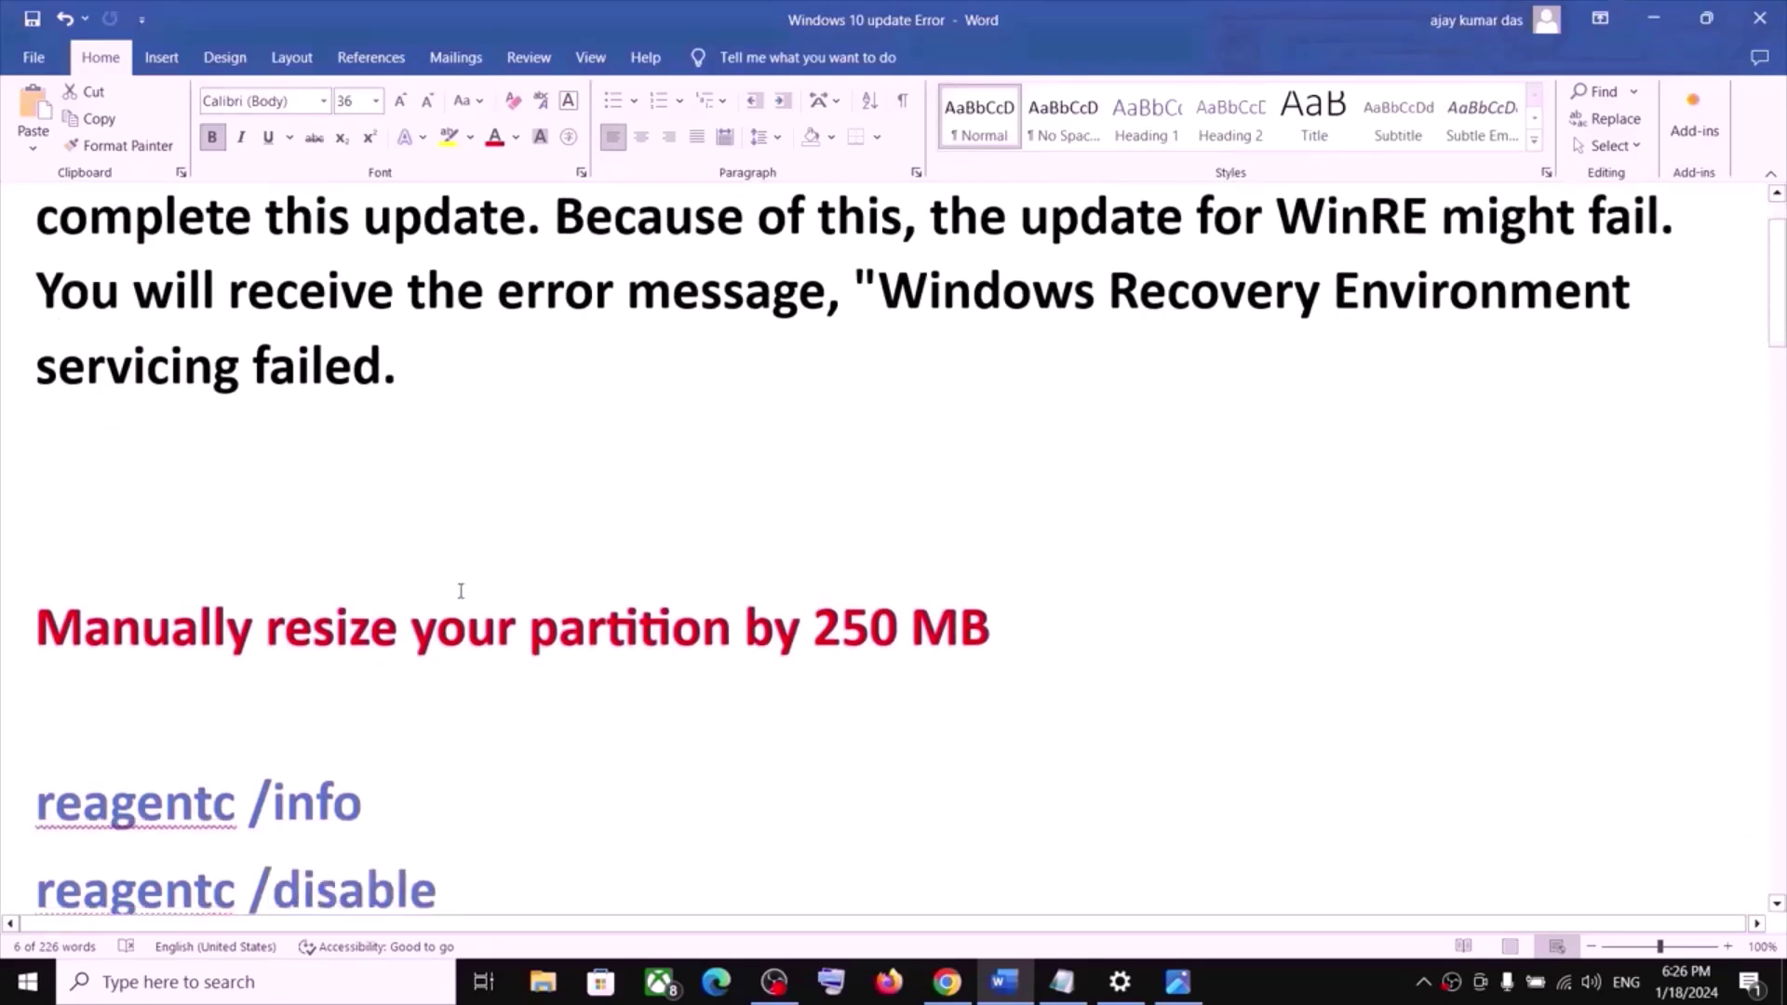
drag(140, 447, 1020, 447)
scroll(488, 647, down, 5)
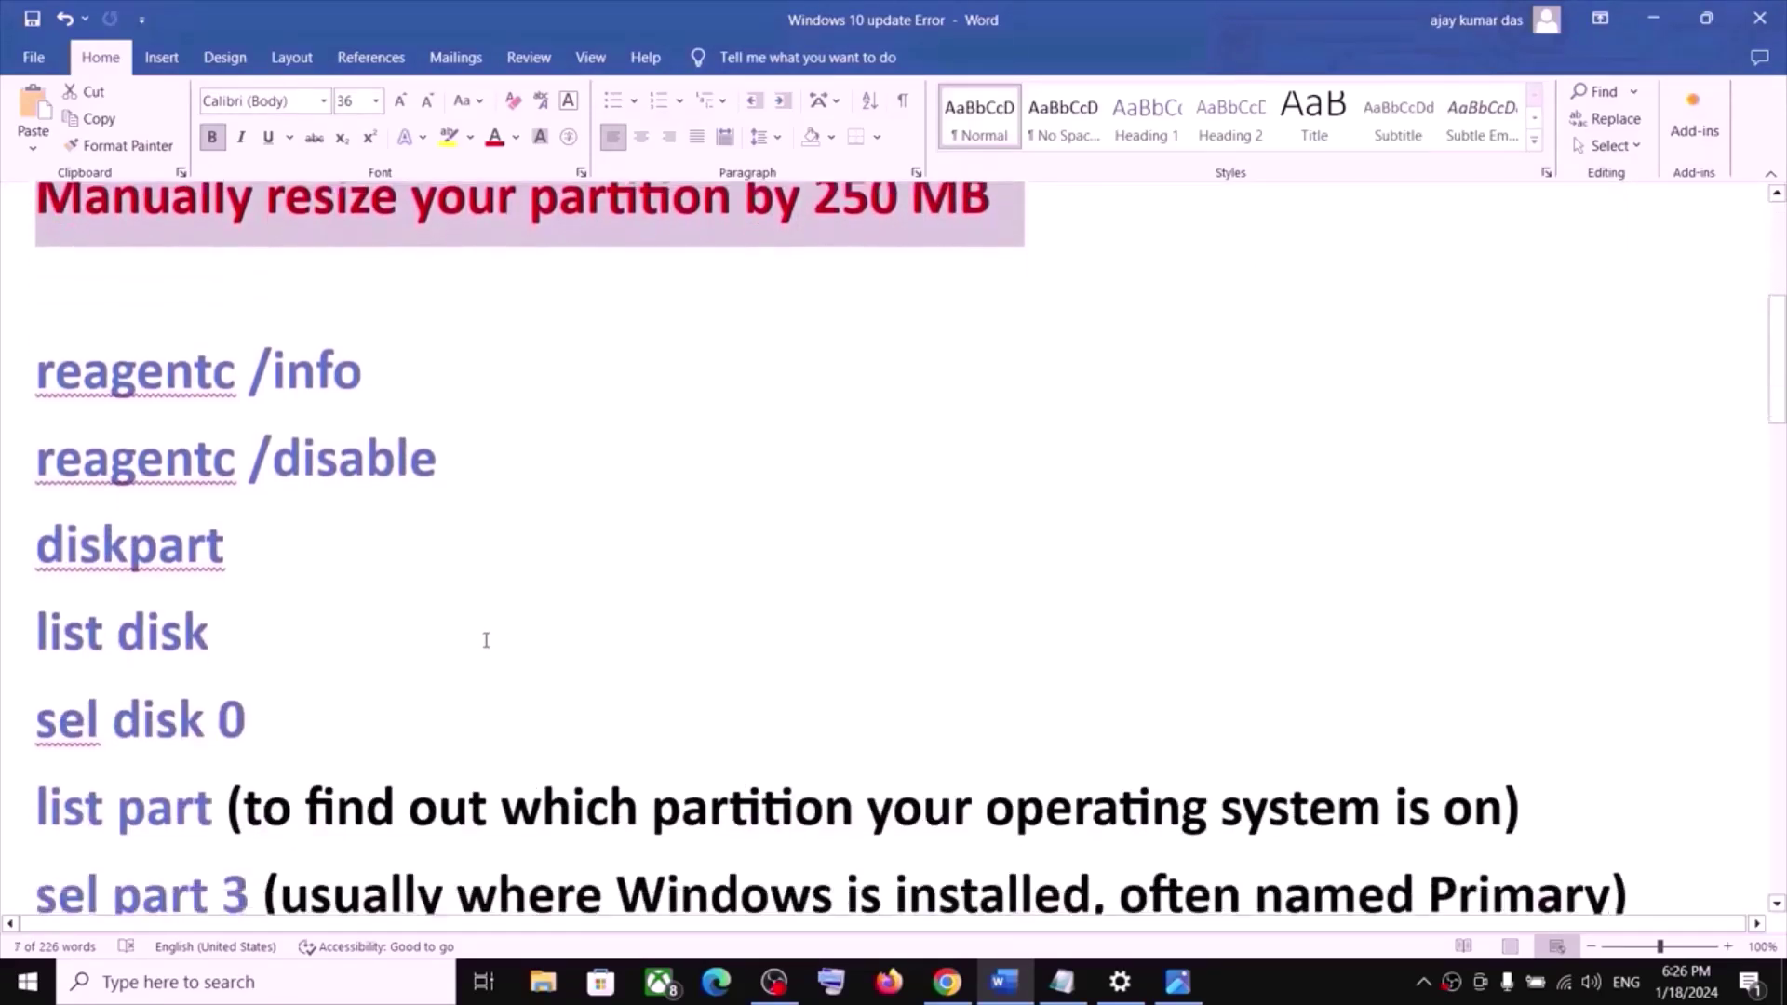
drag(394, 337, 123, 344)
right_click(123, 349)
click(221, 427)
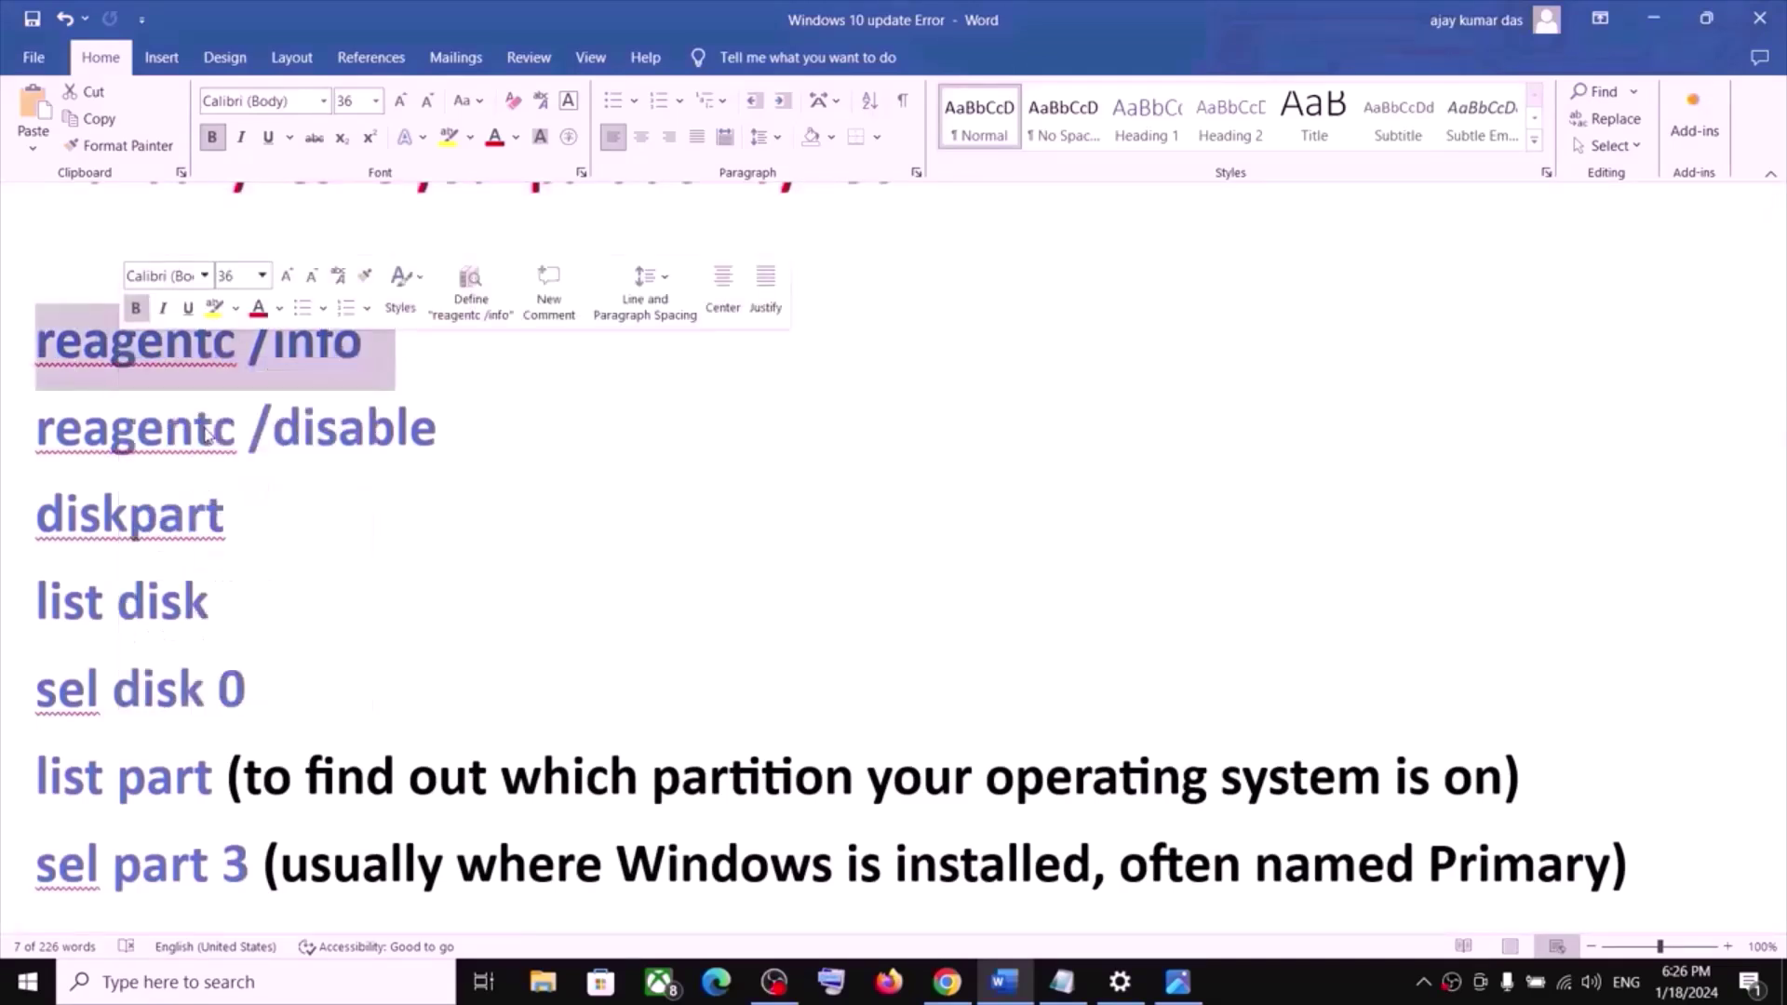
click(156, 992)
- Open Command Prompt as administrator and run reagentc /info to check the WinRE status
text(cmd)
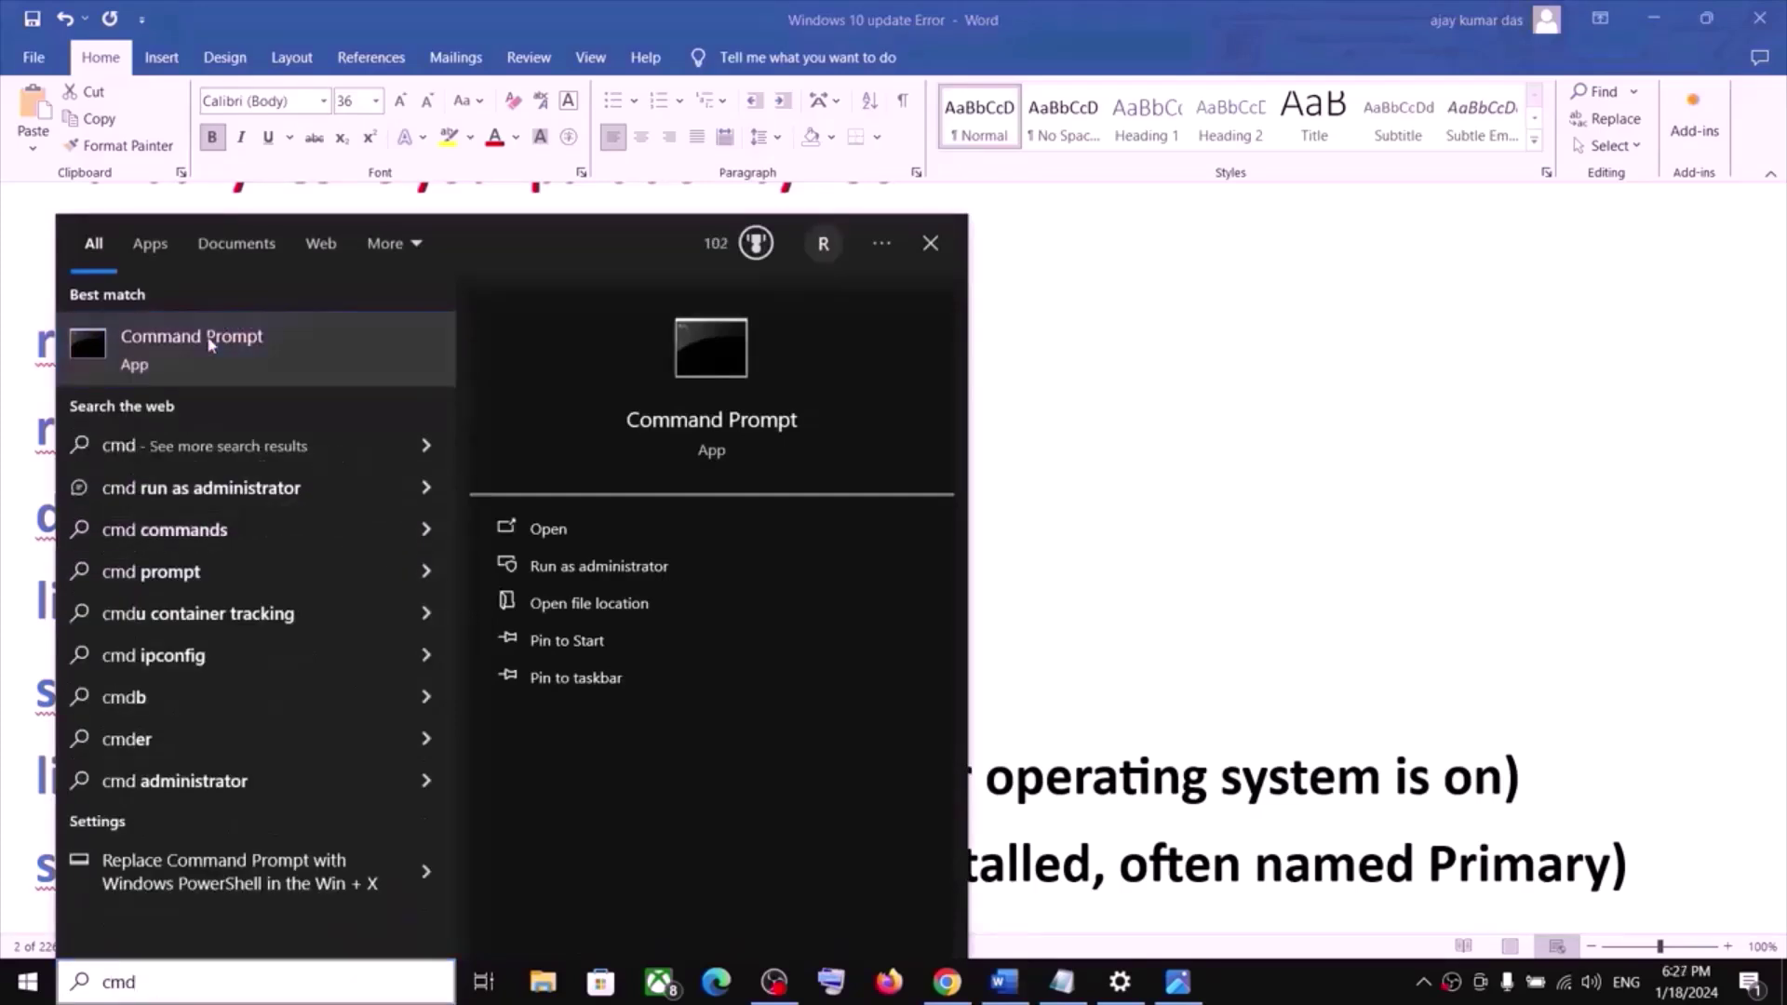
right_click(209, 342)
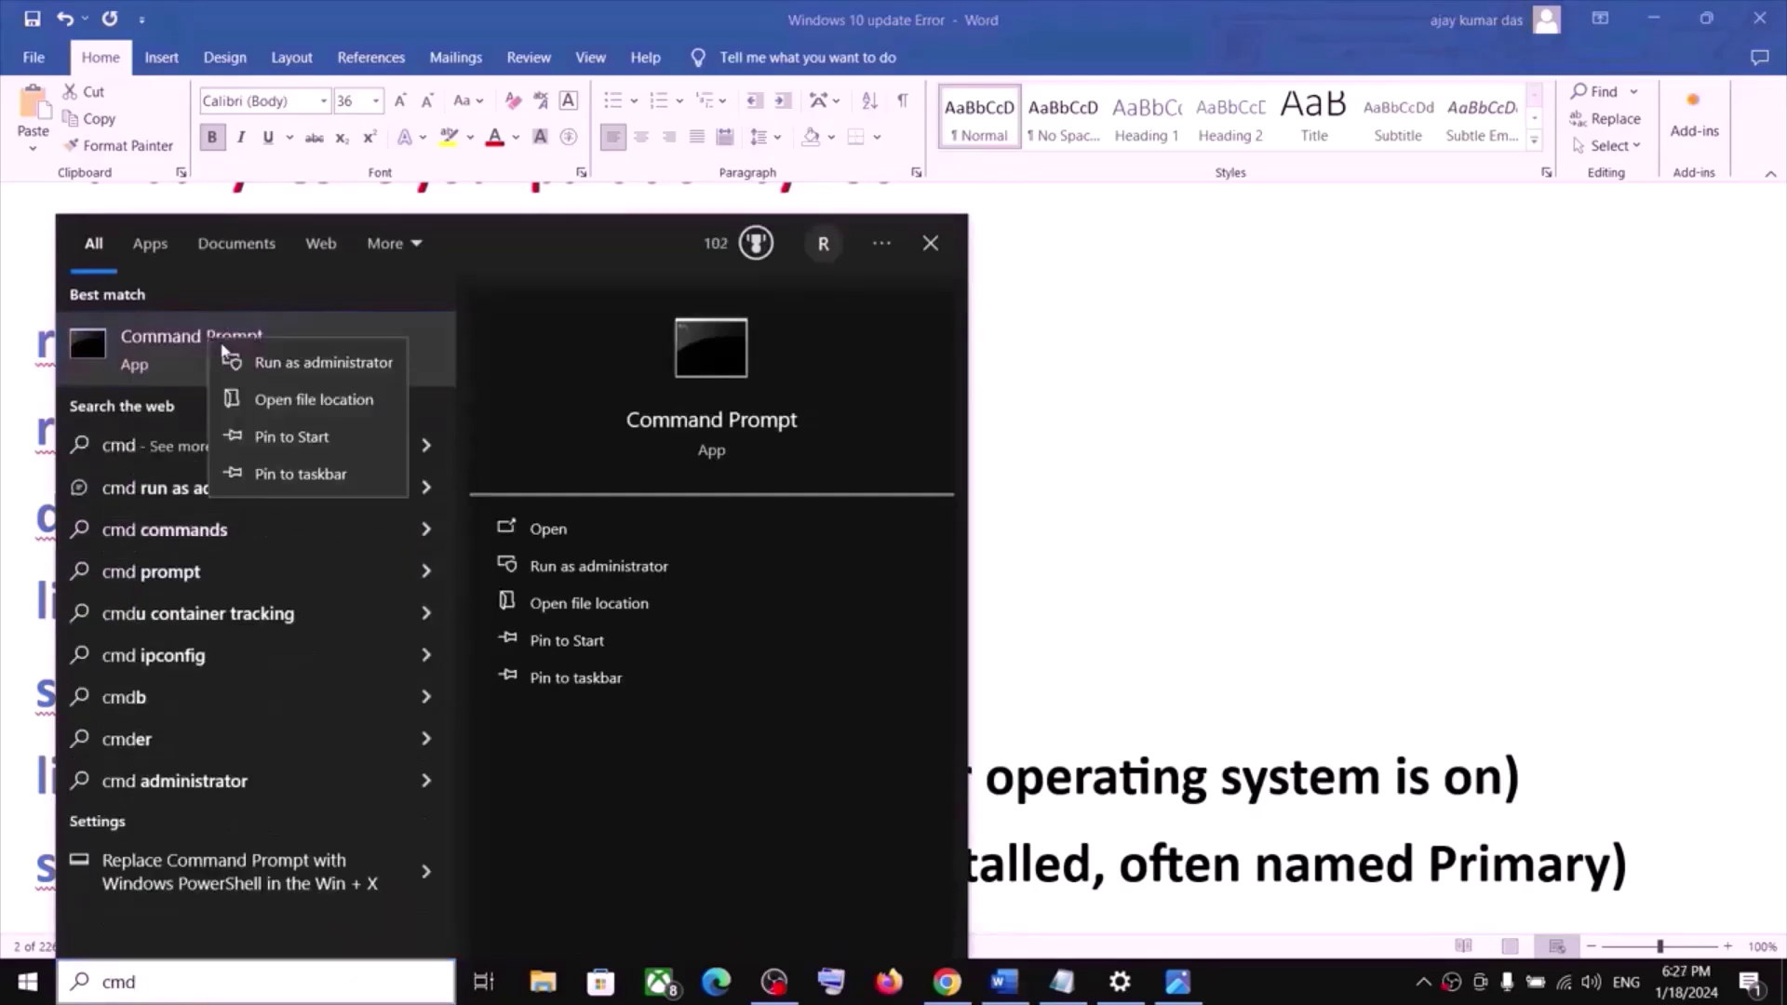
click(326, 364)
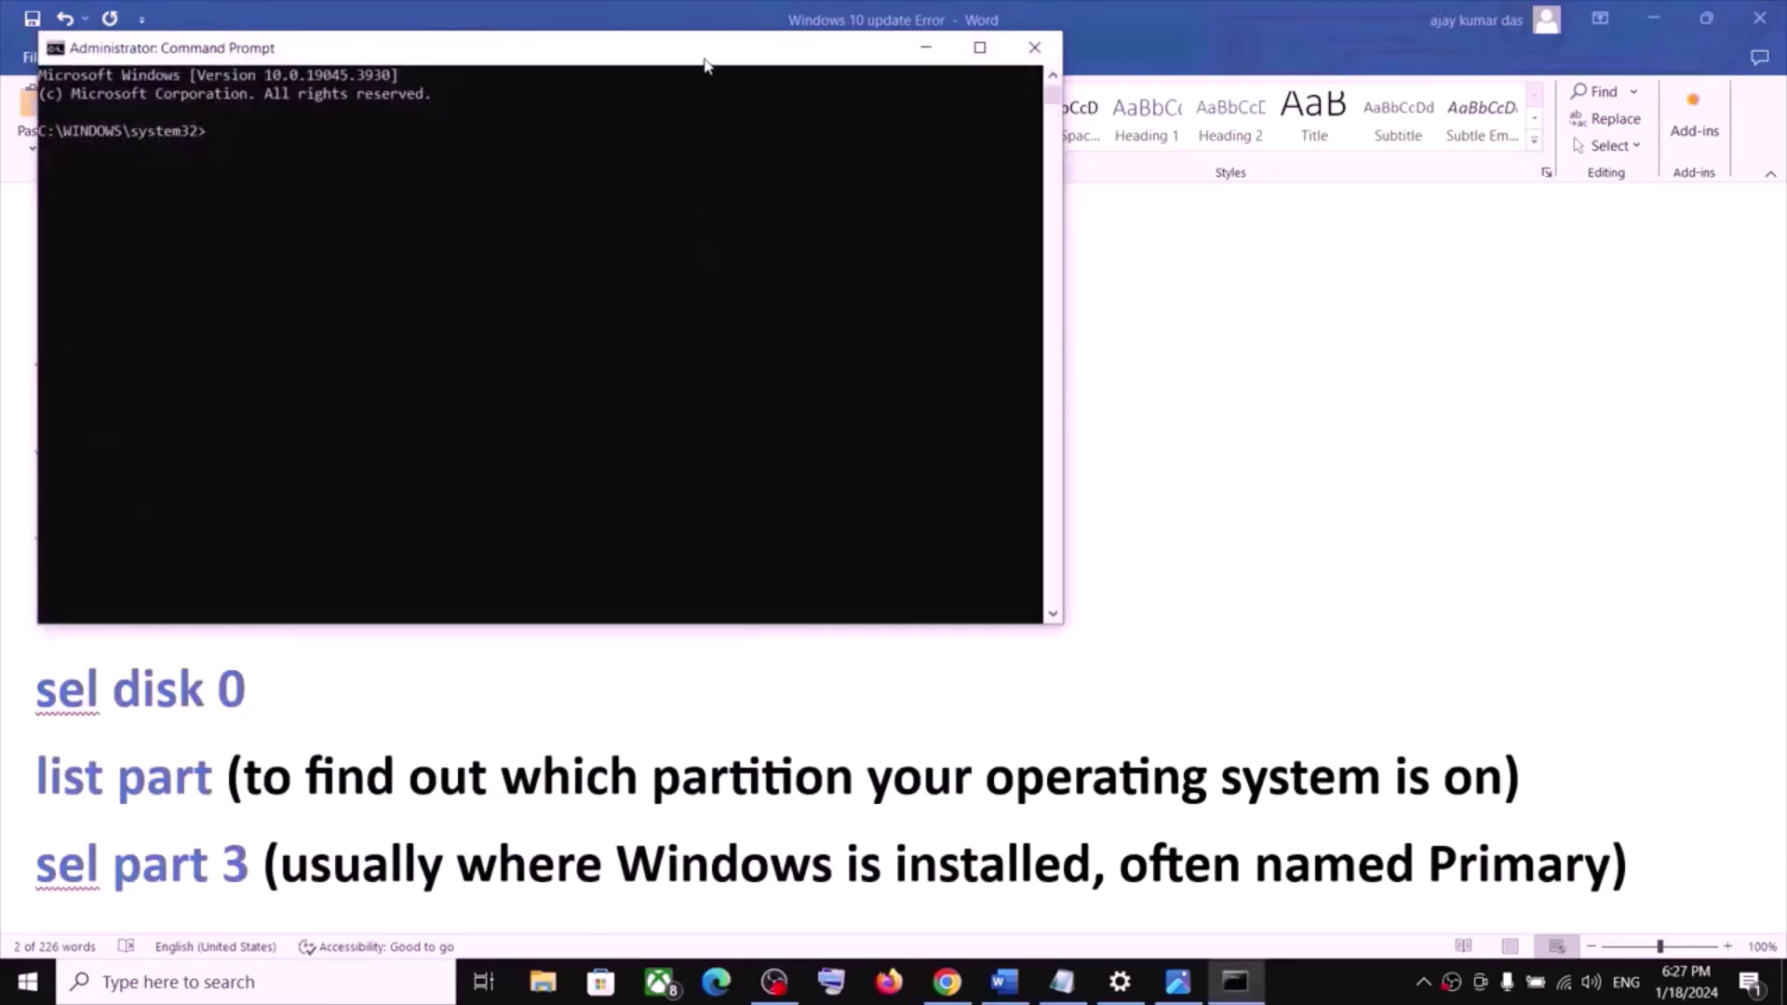
drag(705, 63, 1101, 308)
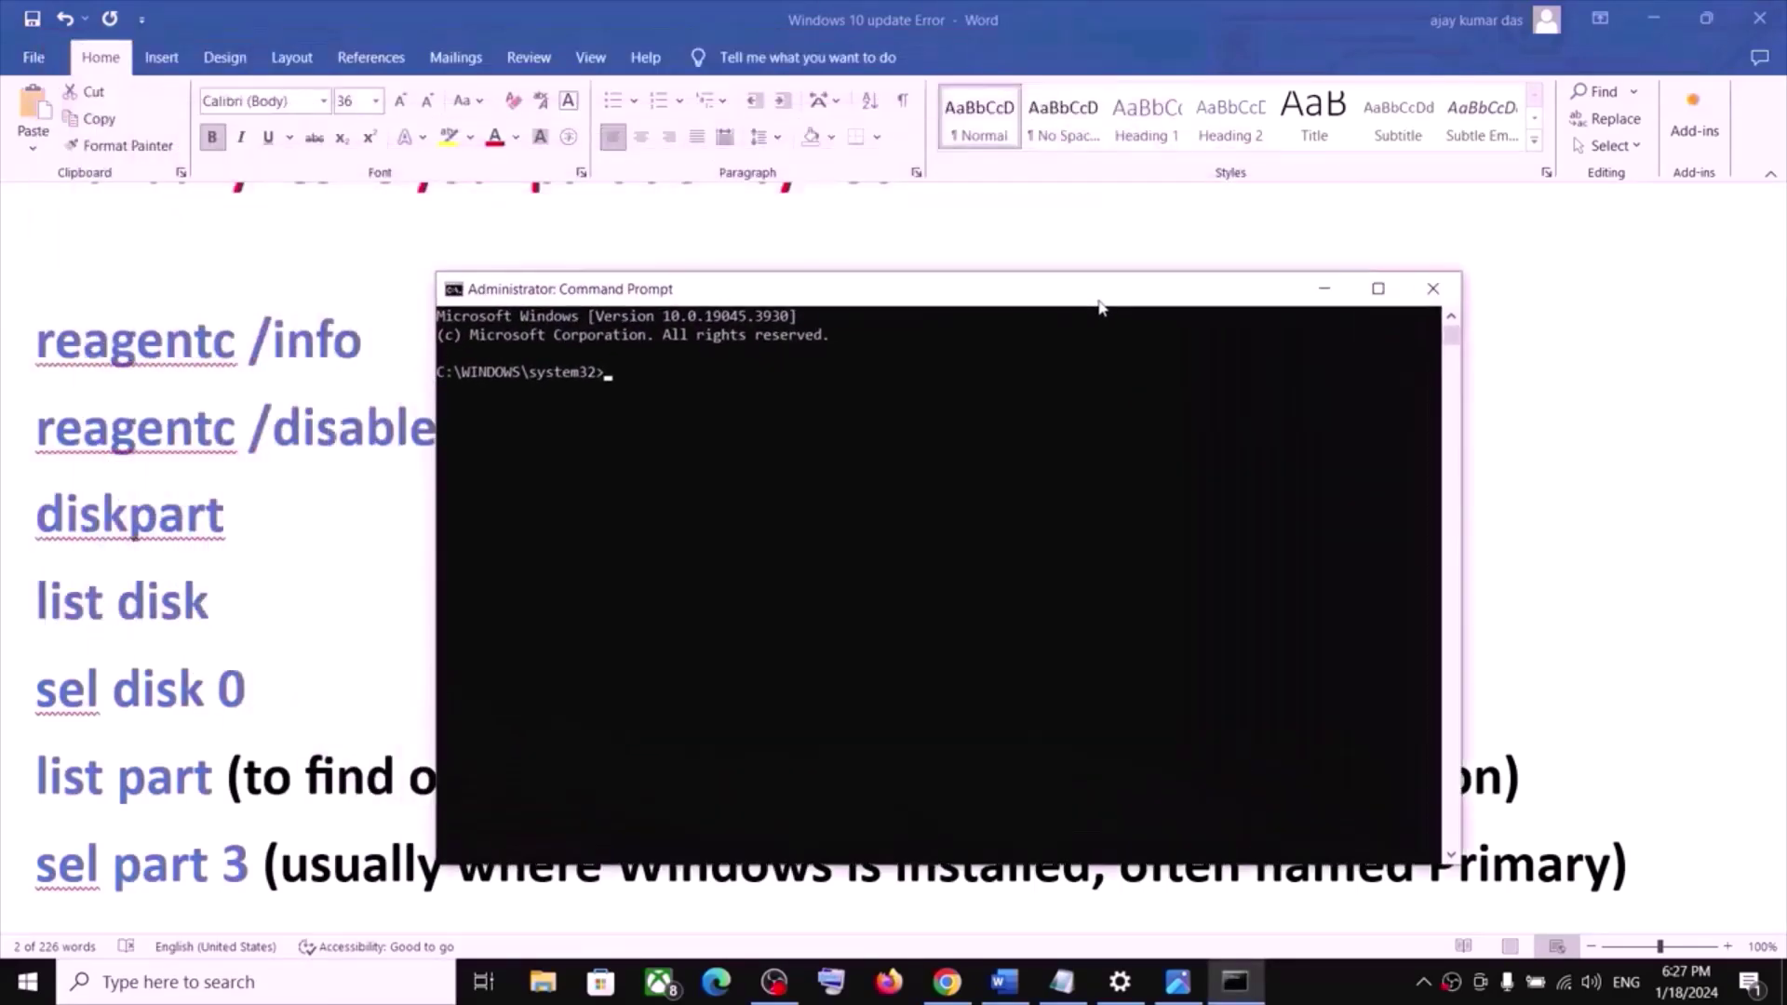
key(ctrl+v)
key(Return)
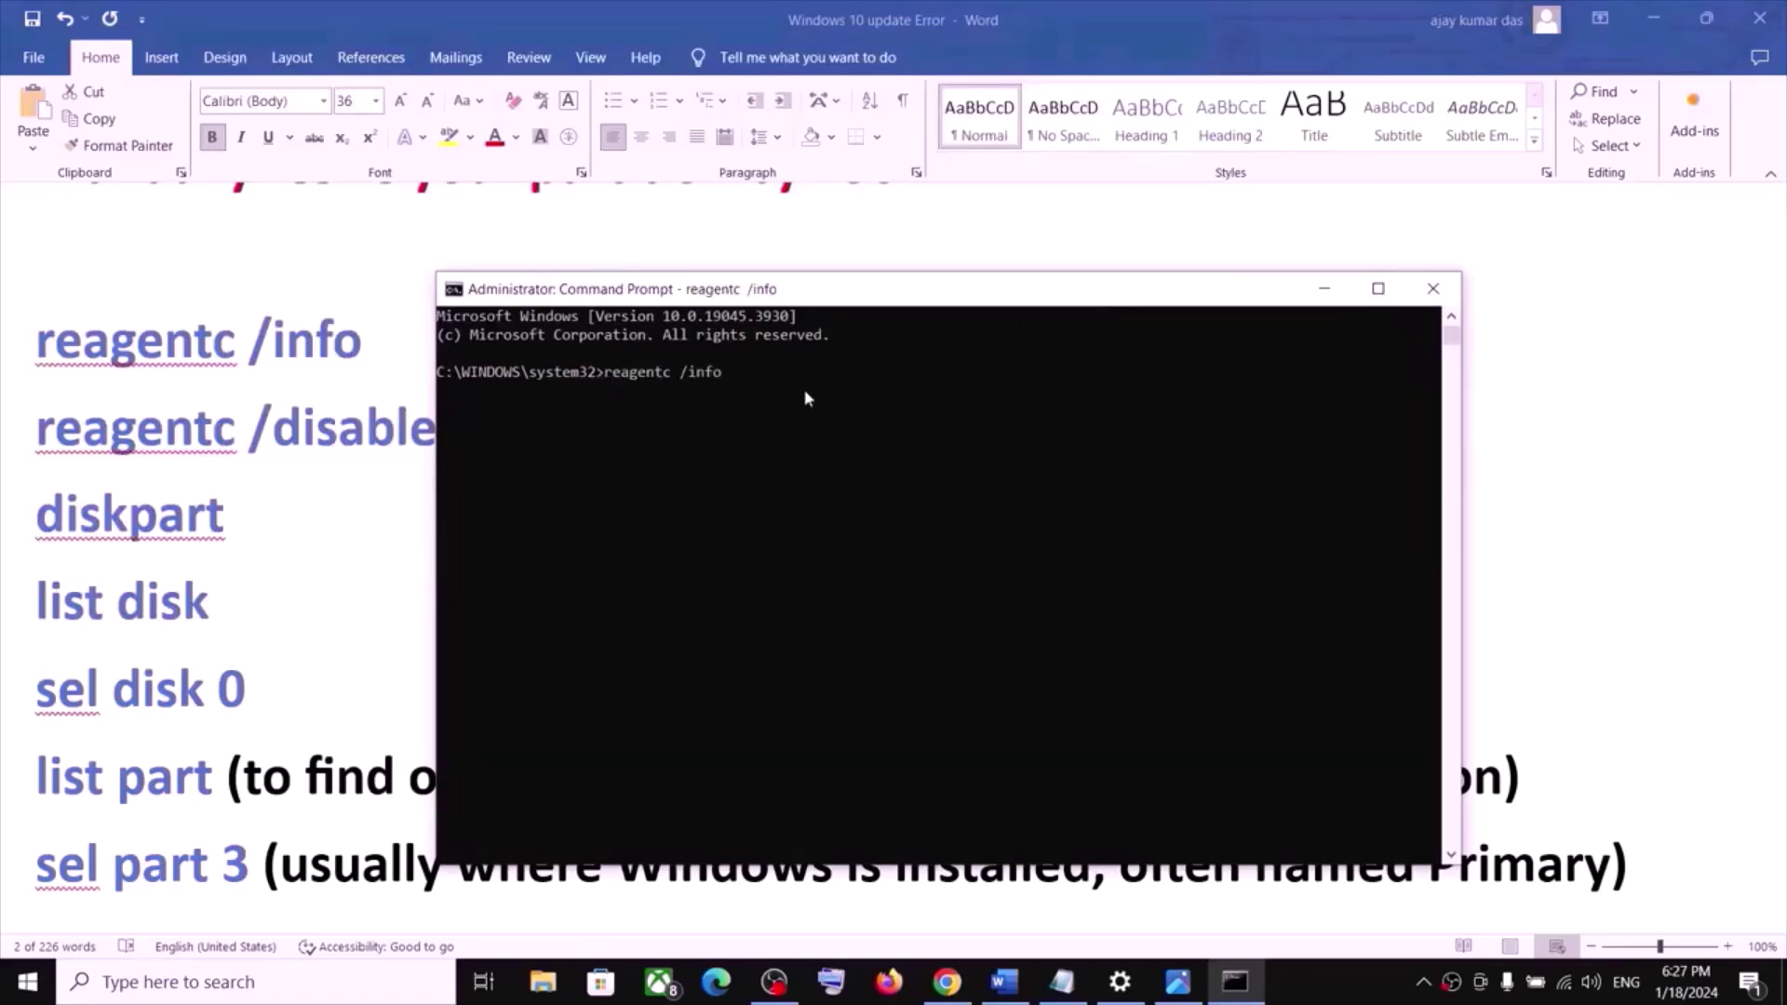
- Run reagentc /disable to turn off WinRE
click(214, 452)
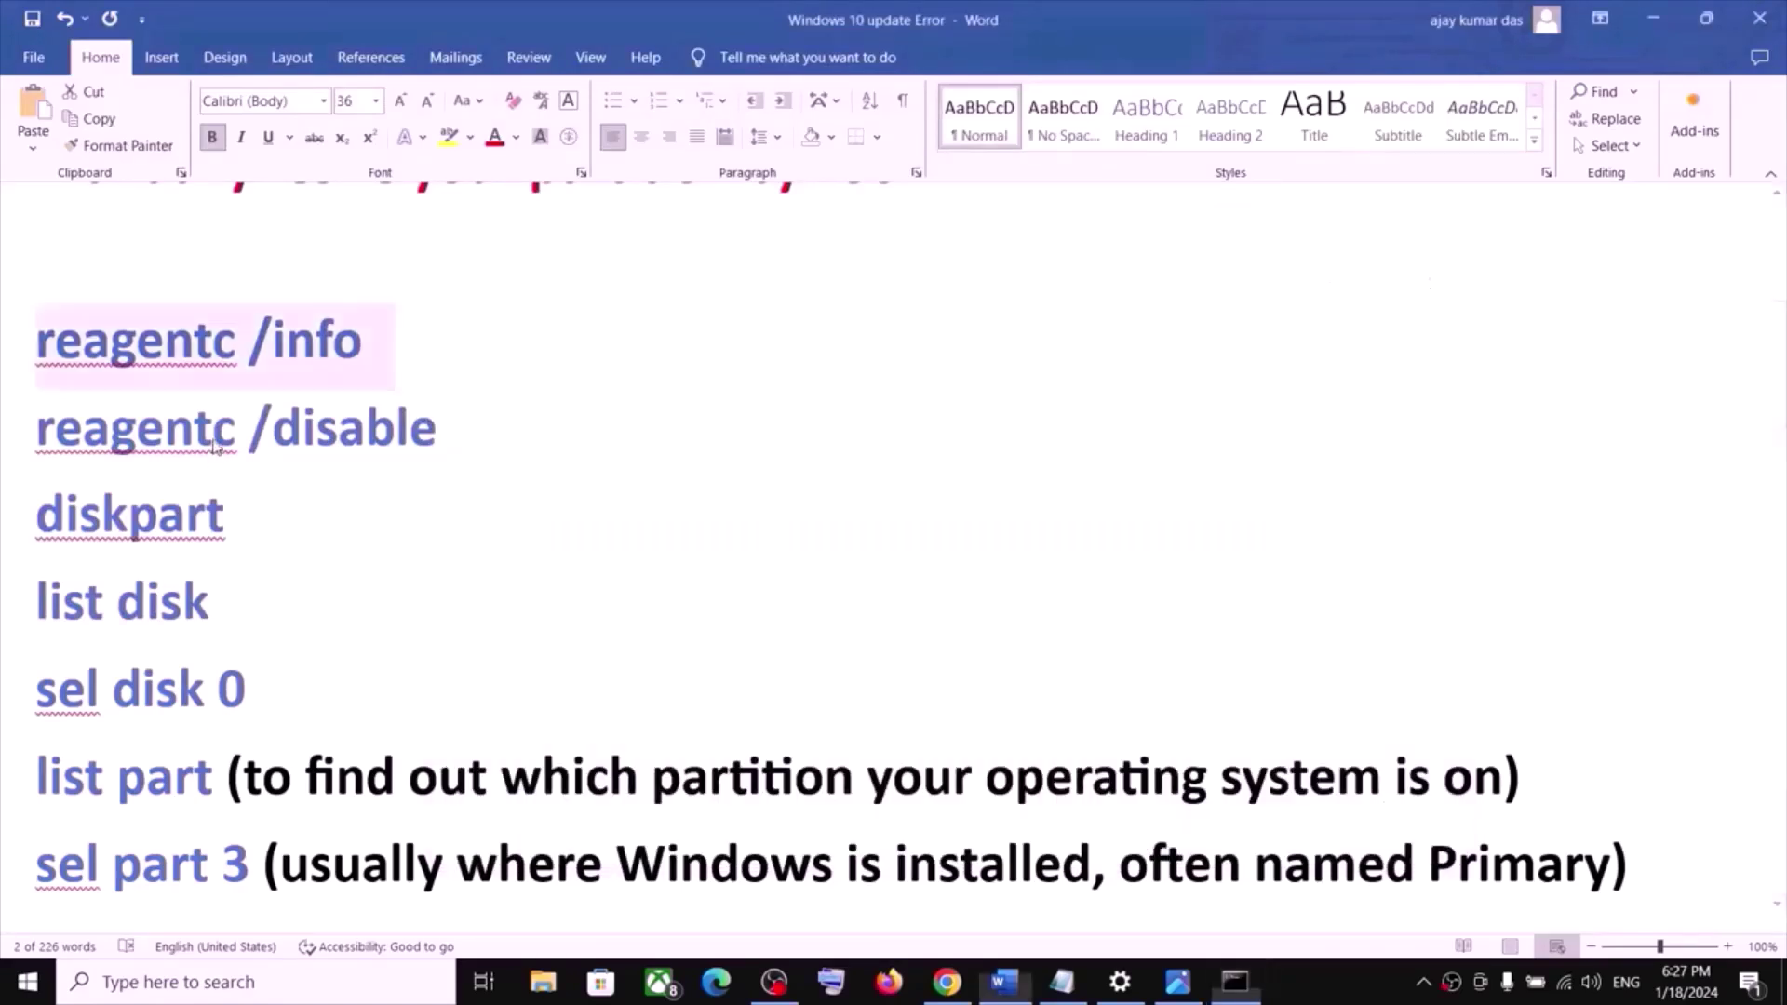
triple_click(312, 444)
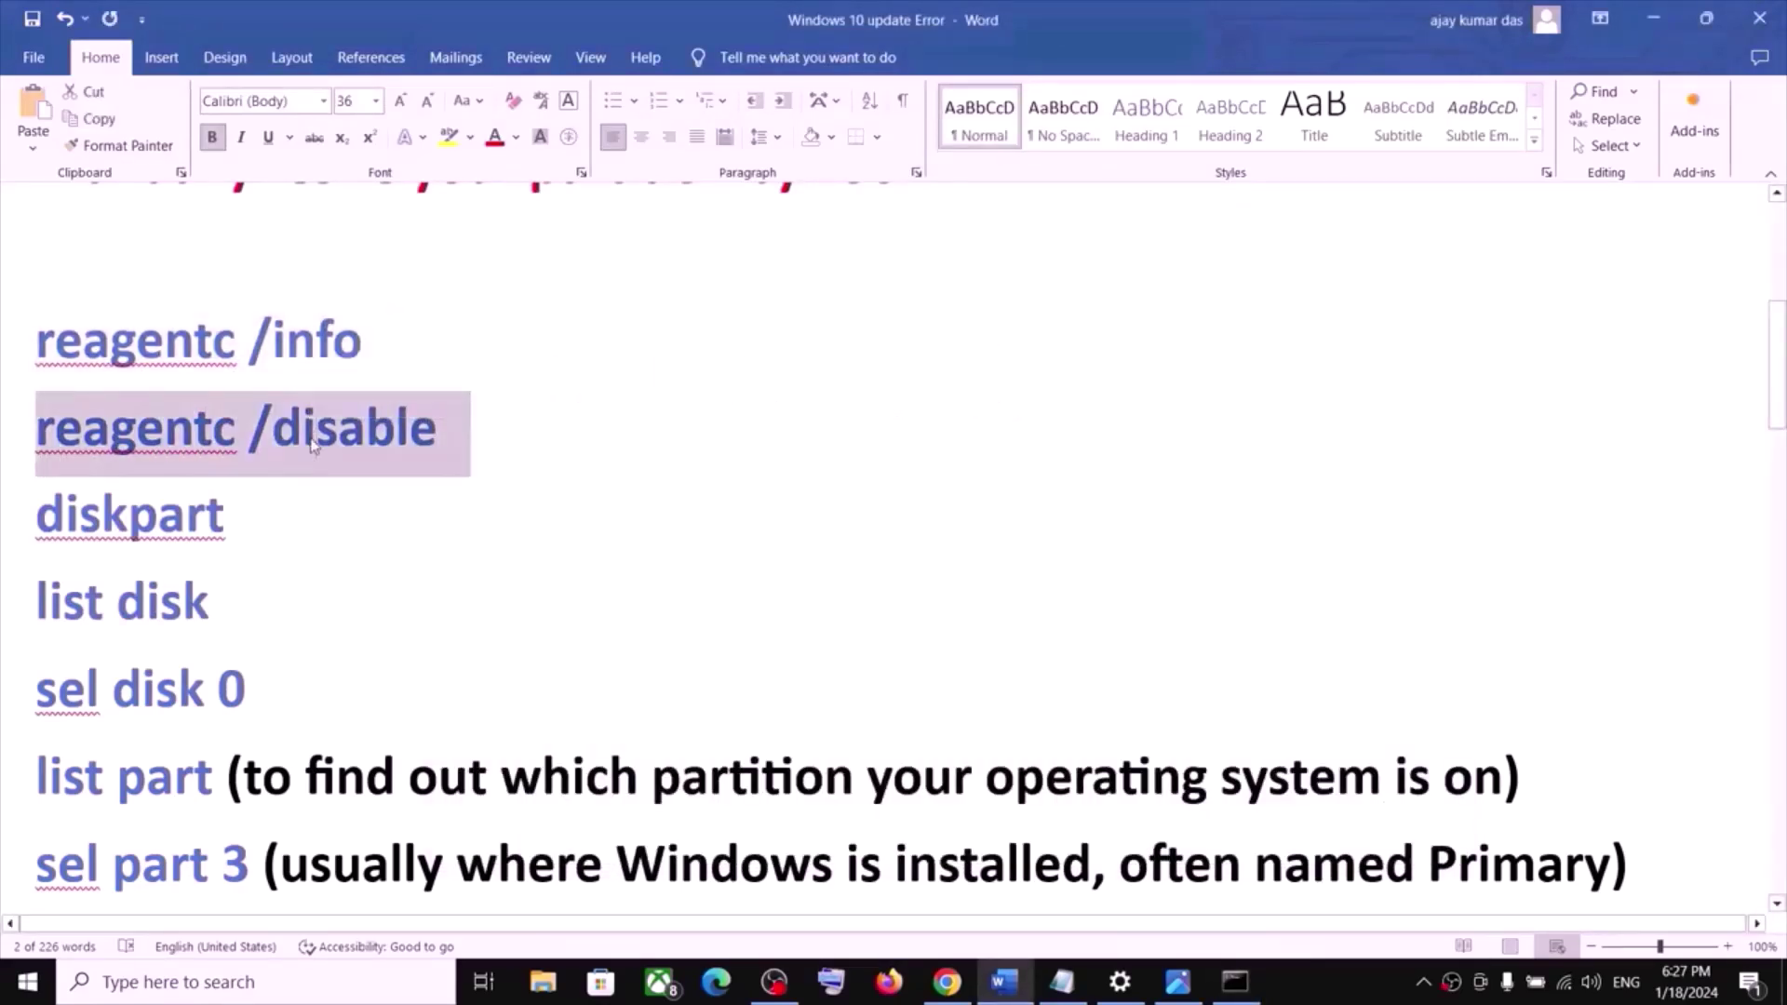
key(ctrl+c)
key(alt+Tab)
key(ctrl+v)
key(Return)
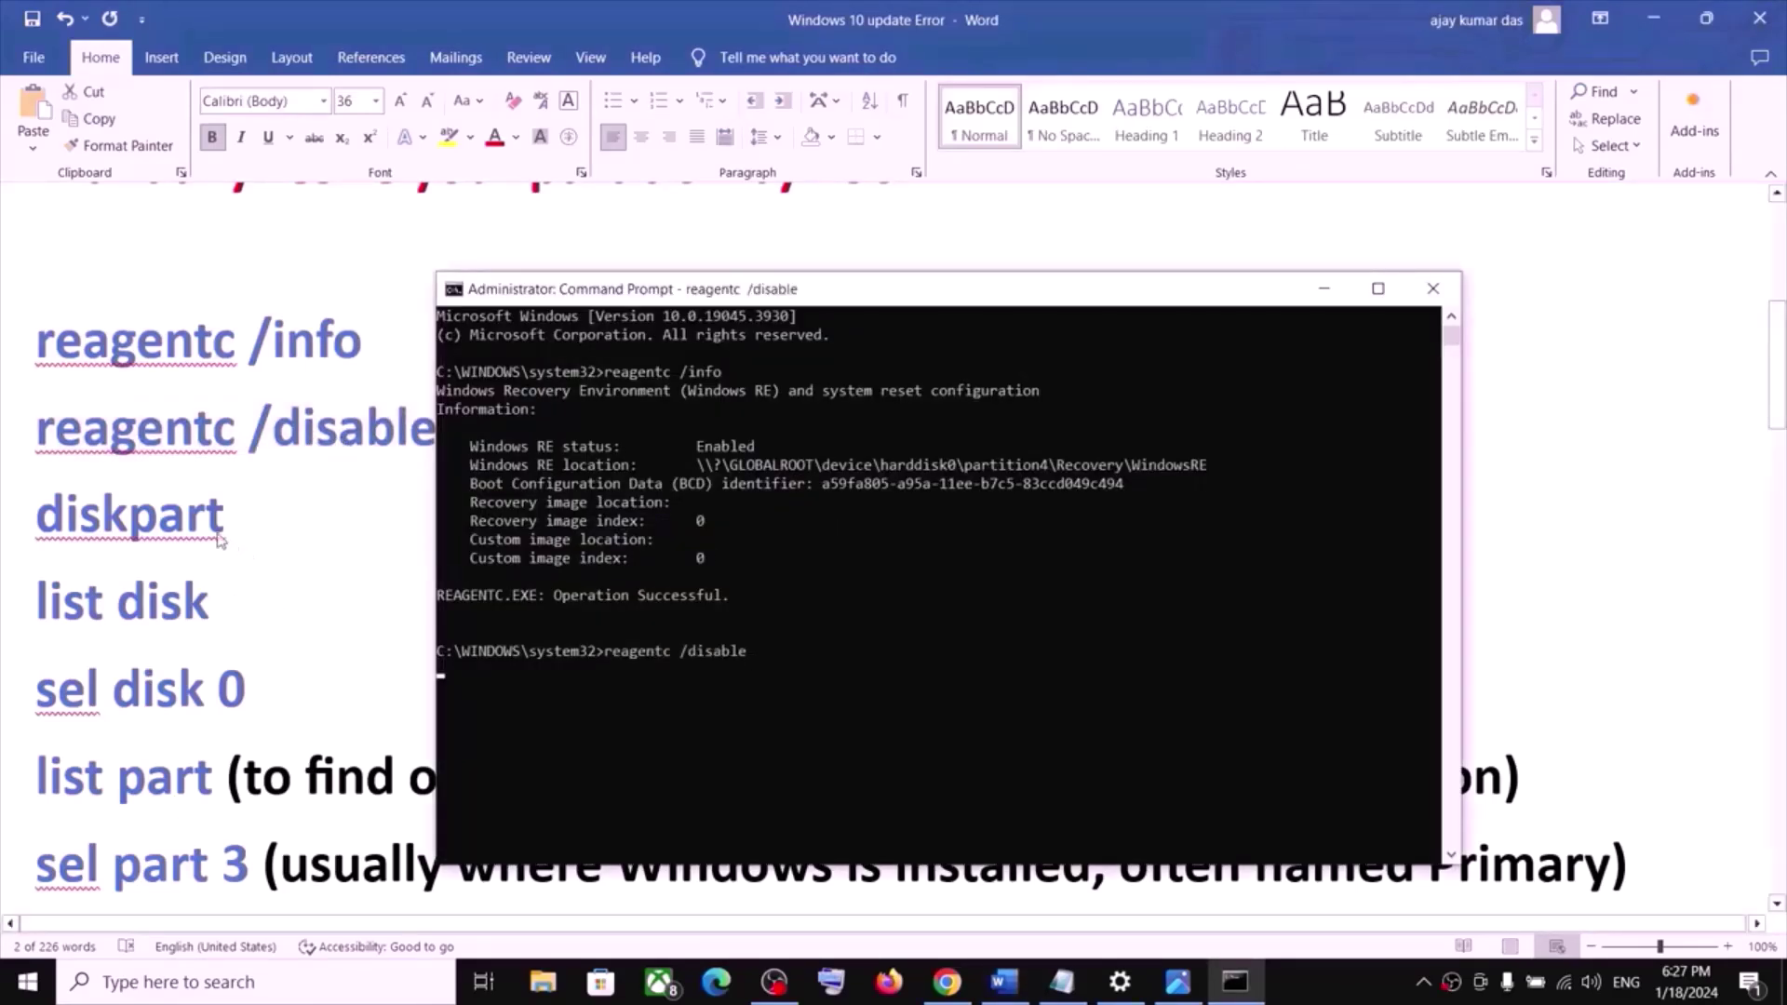
- Start diskpart from the administrator console
click(163, 527)
triple_click(169, 527)
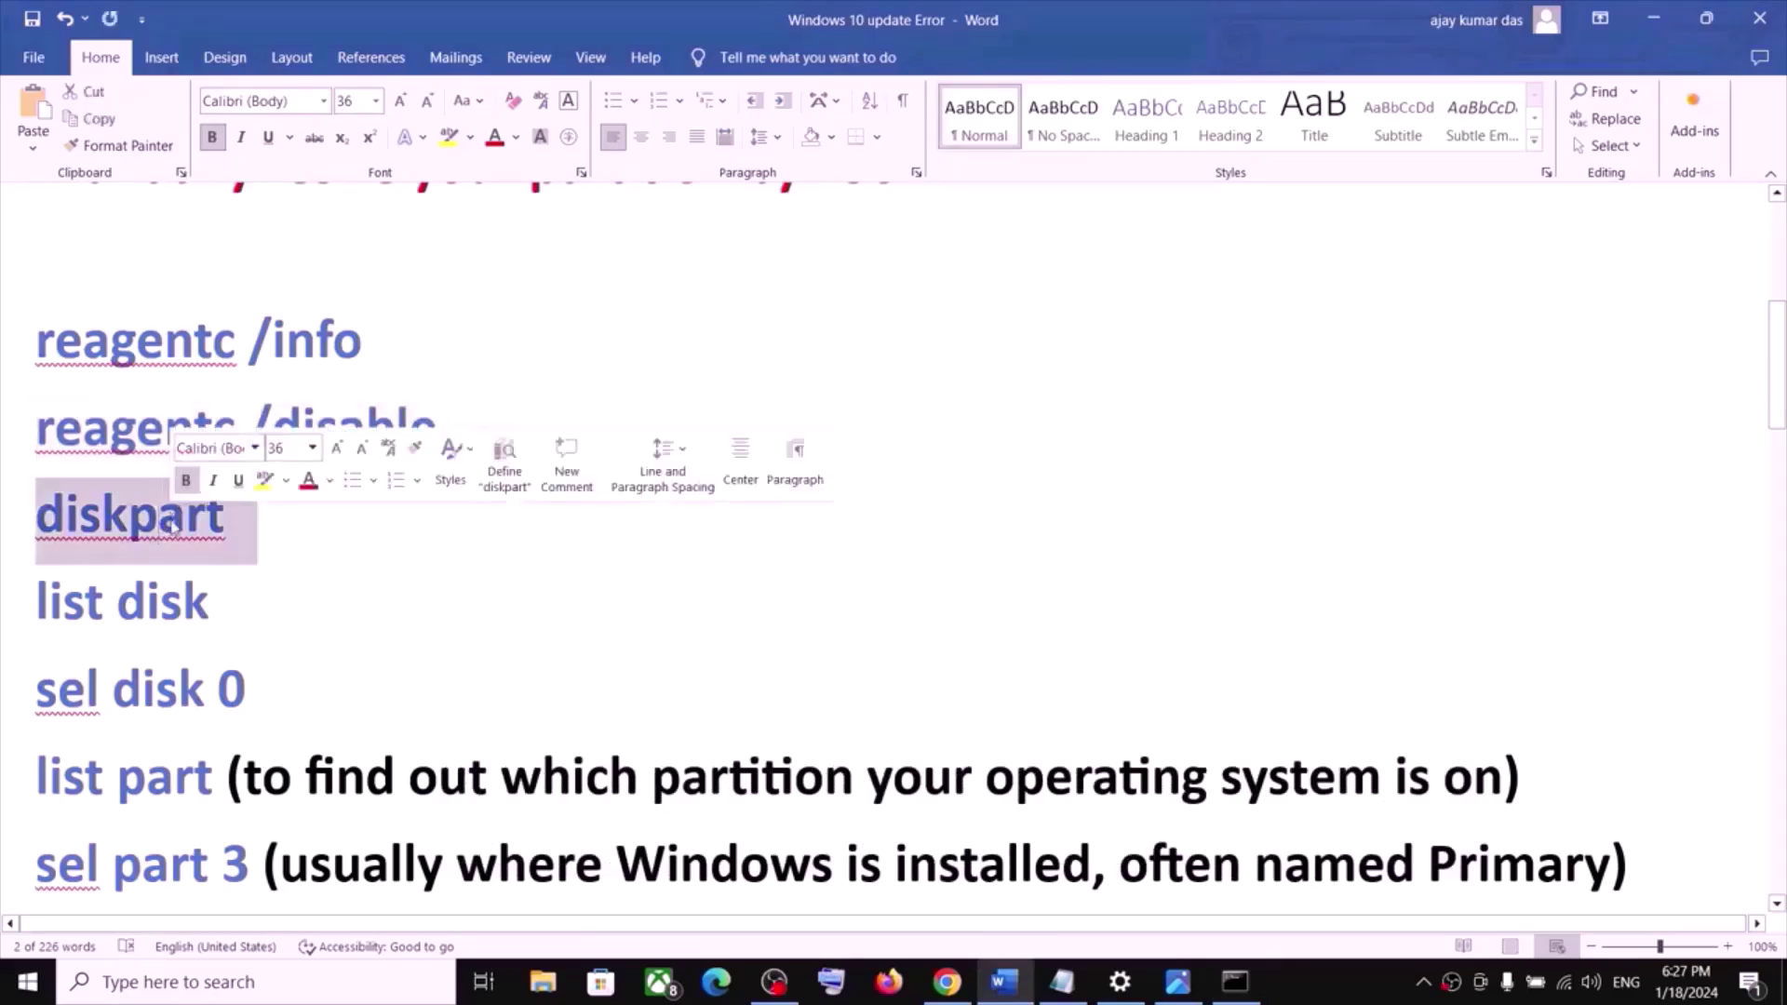
key(alt+Tab)
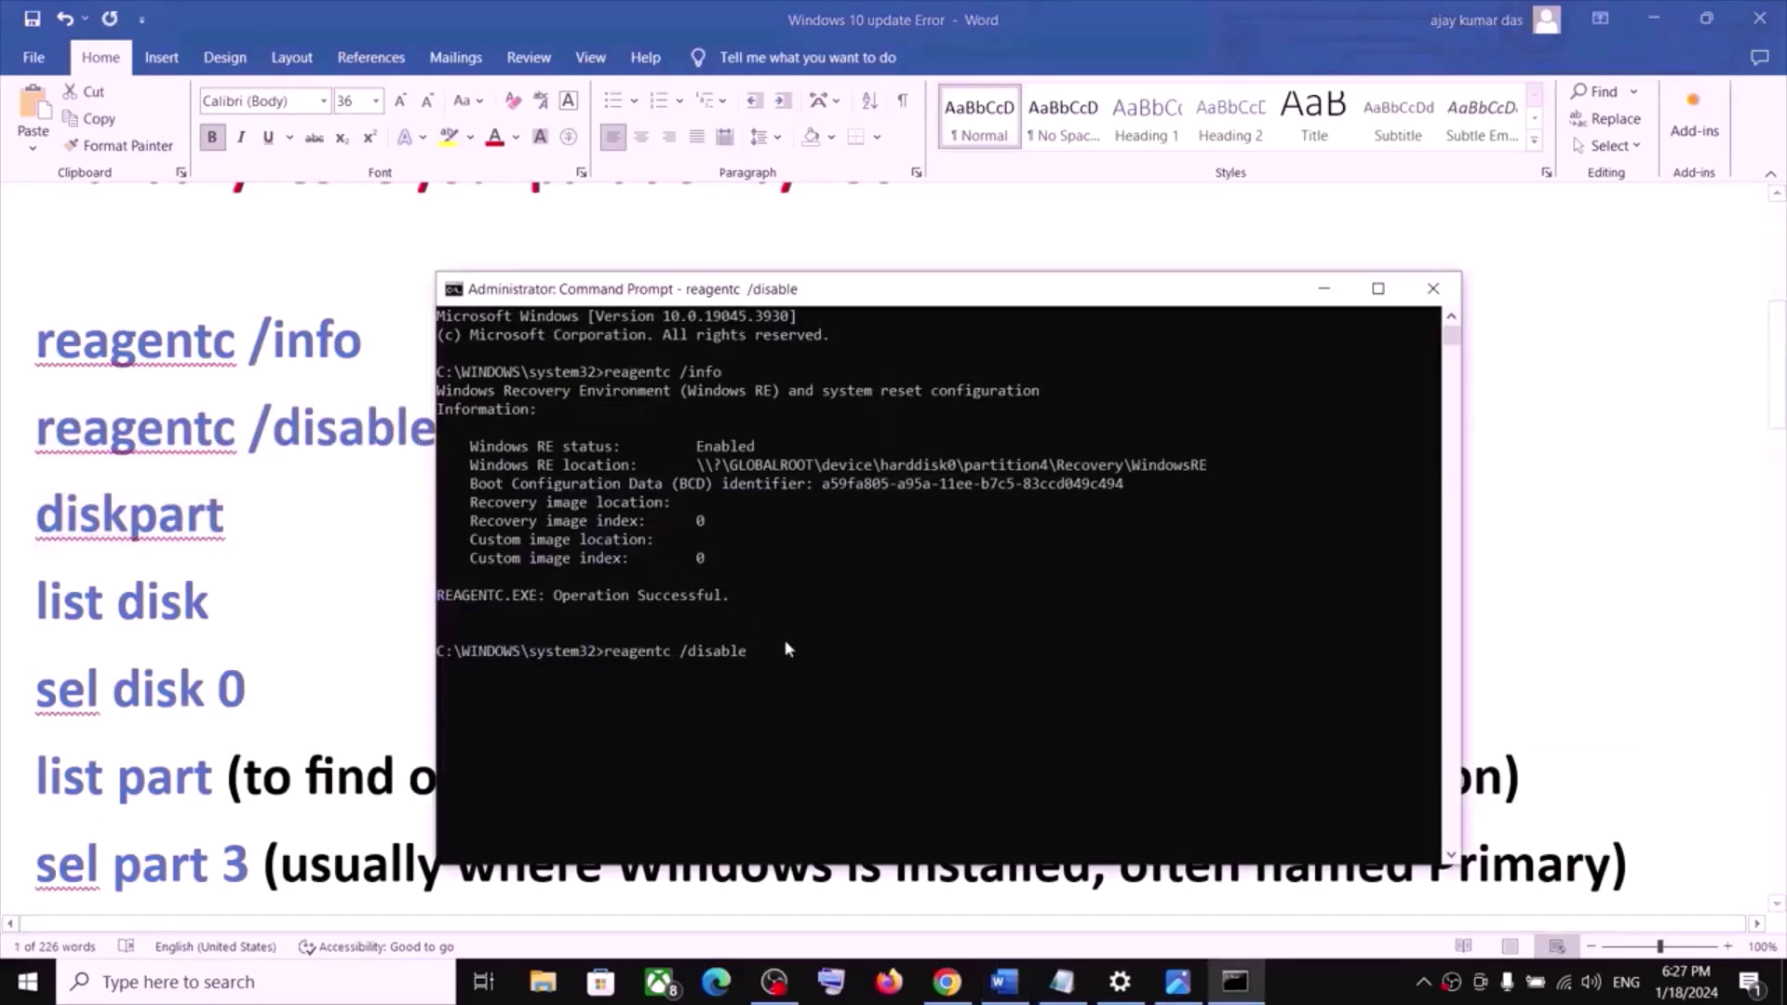
key(ctrl+v)
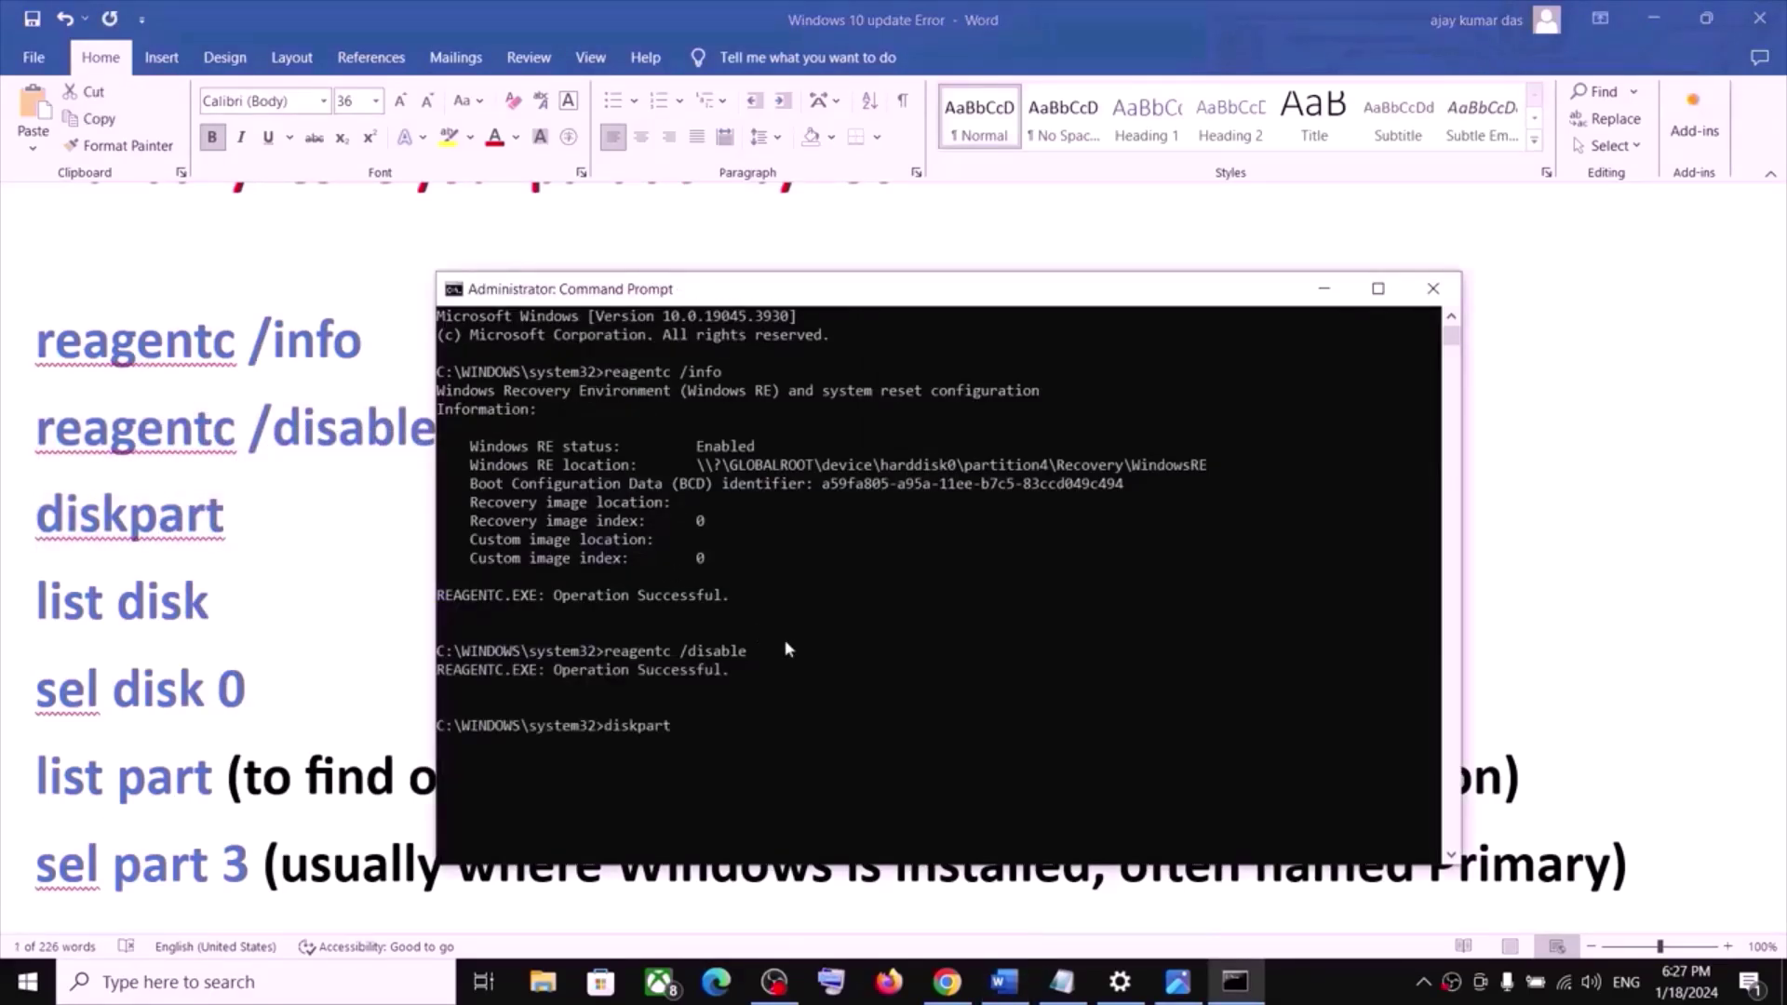
key(Return)
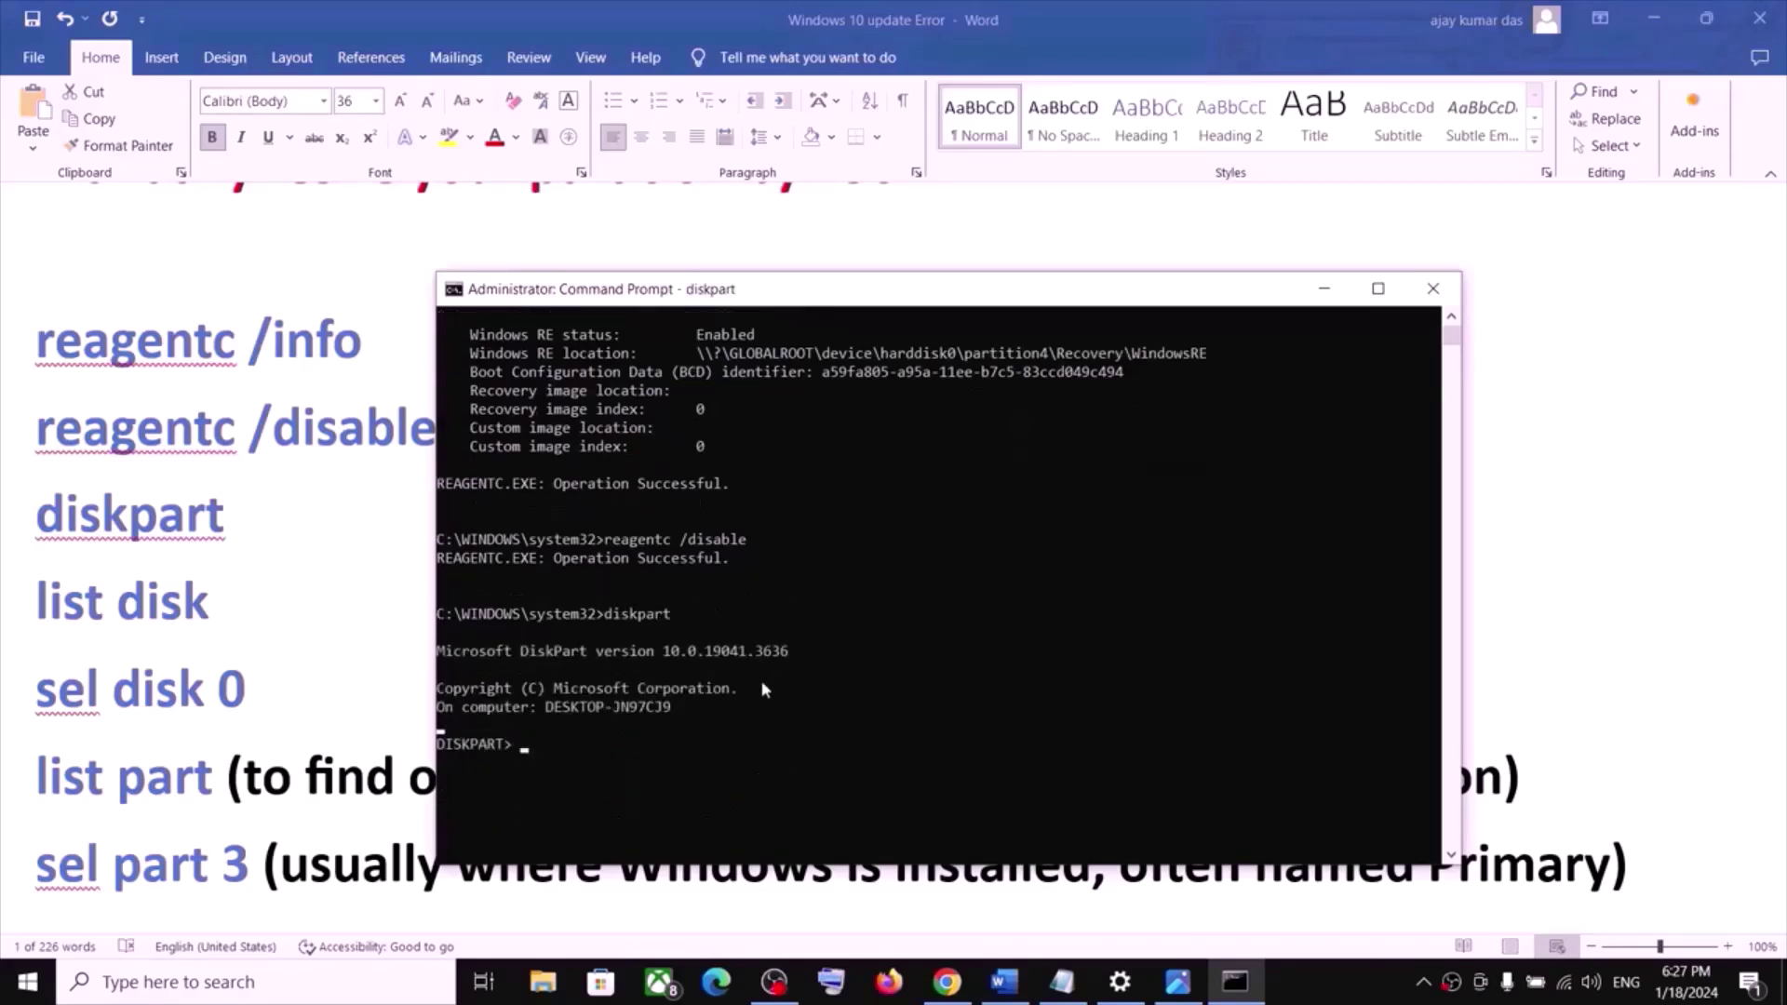
- Run list disk in diskpart to show the disks
double_click(150, 615)
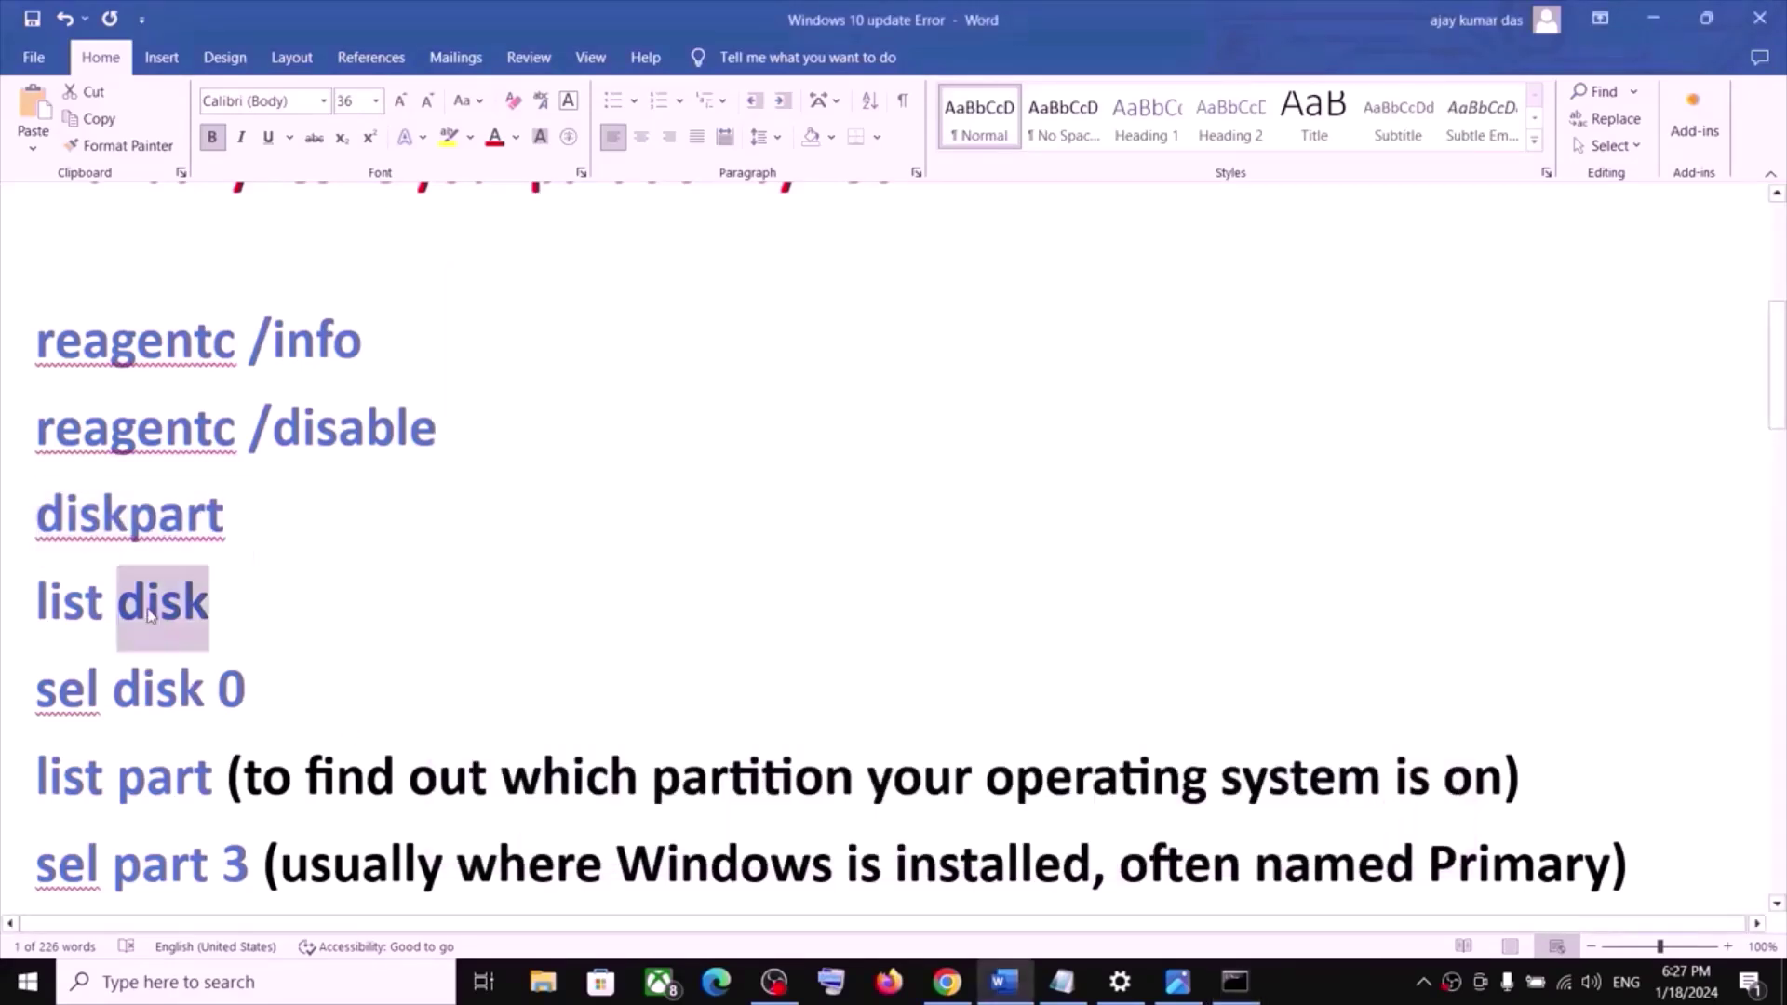
triple_click(148, 607)
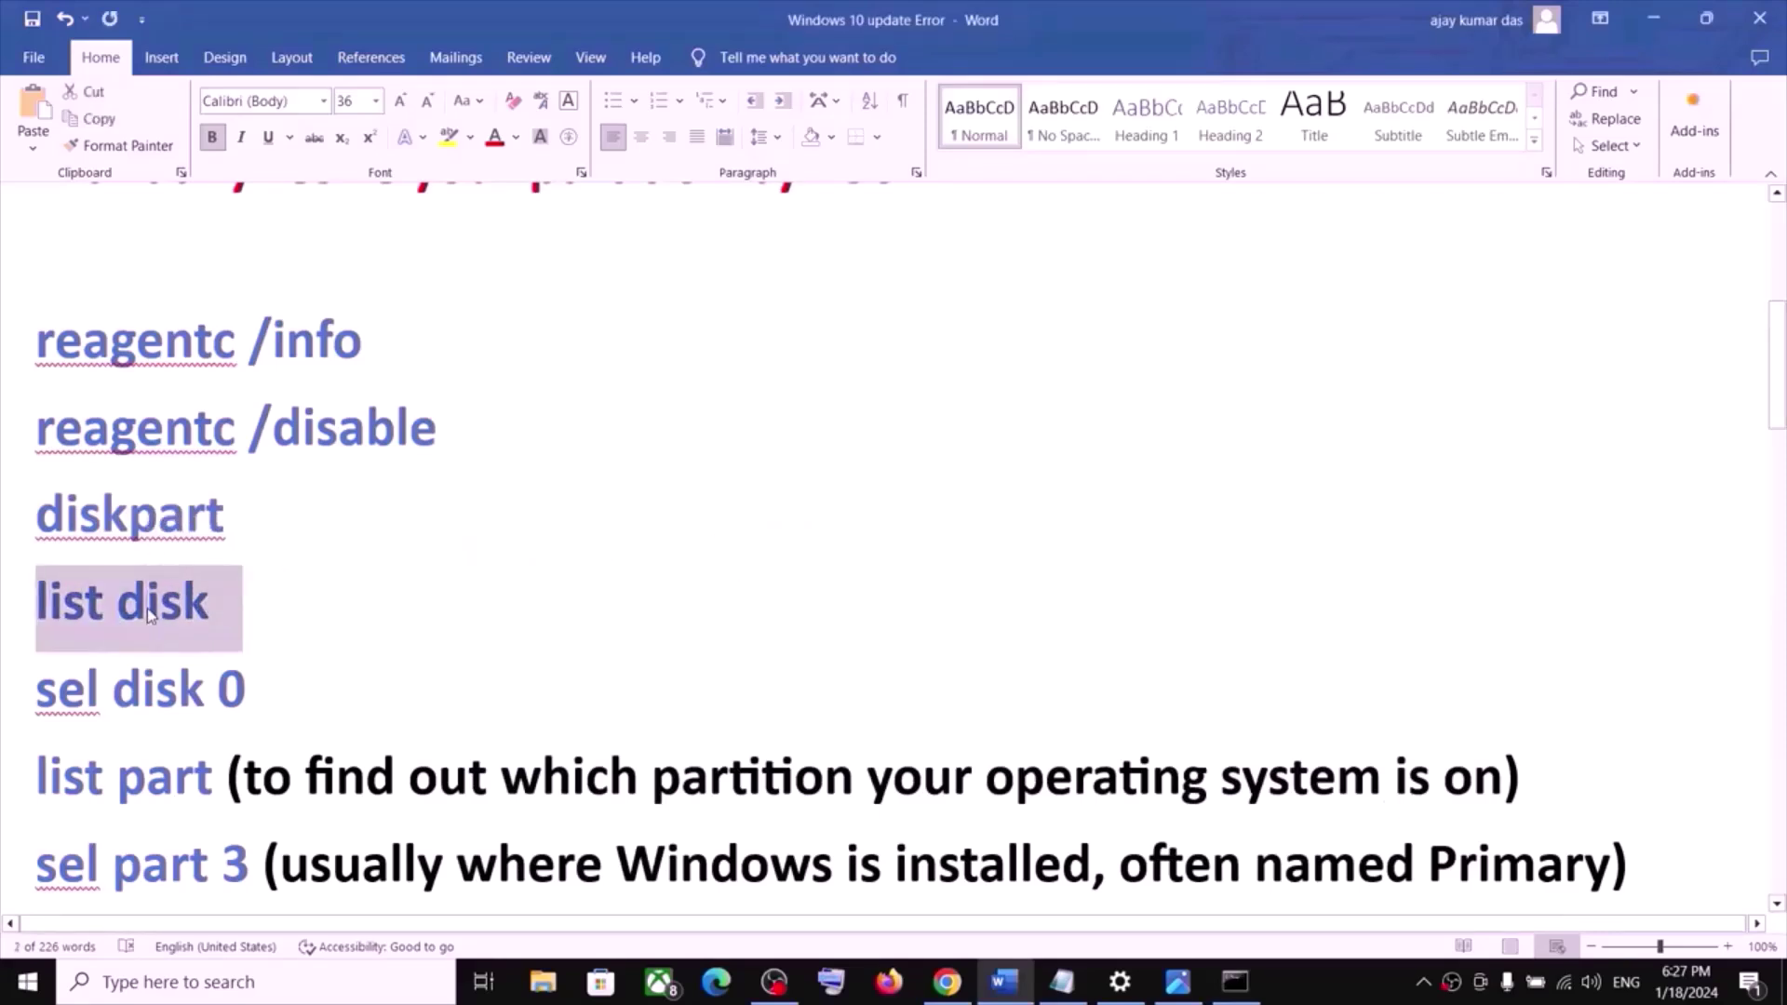
key(alt+Tab)
text(list disk)
key(Return)
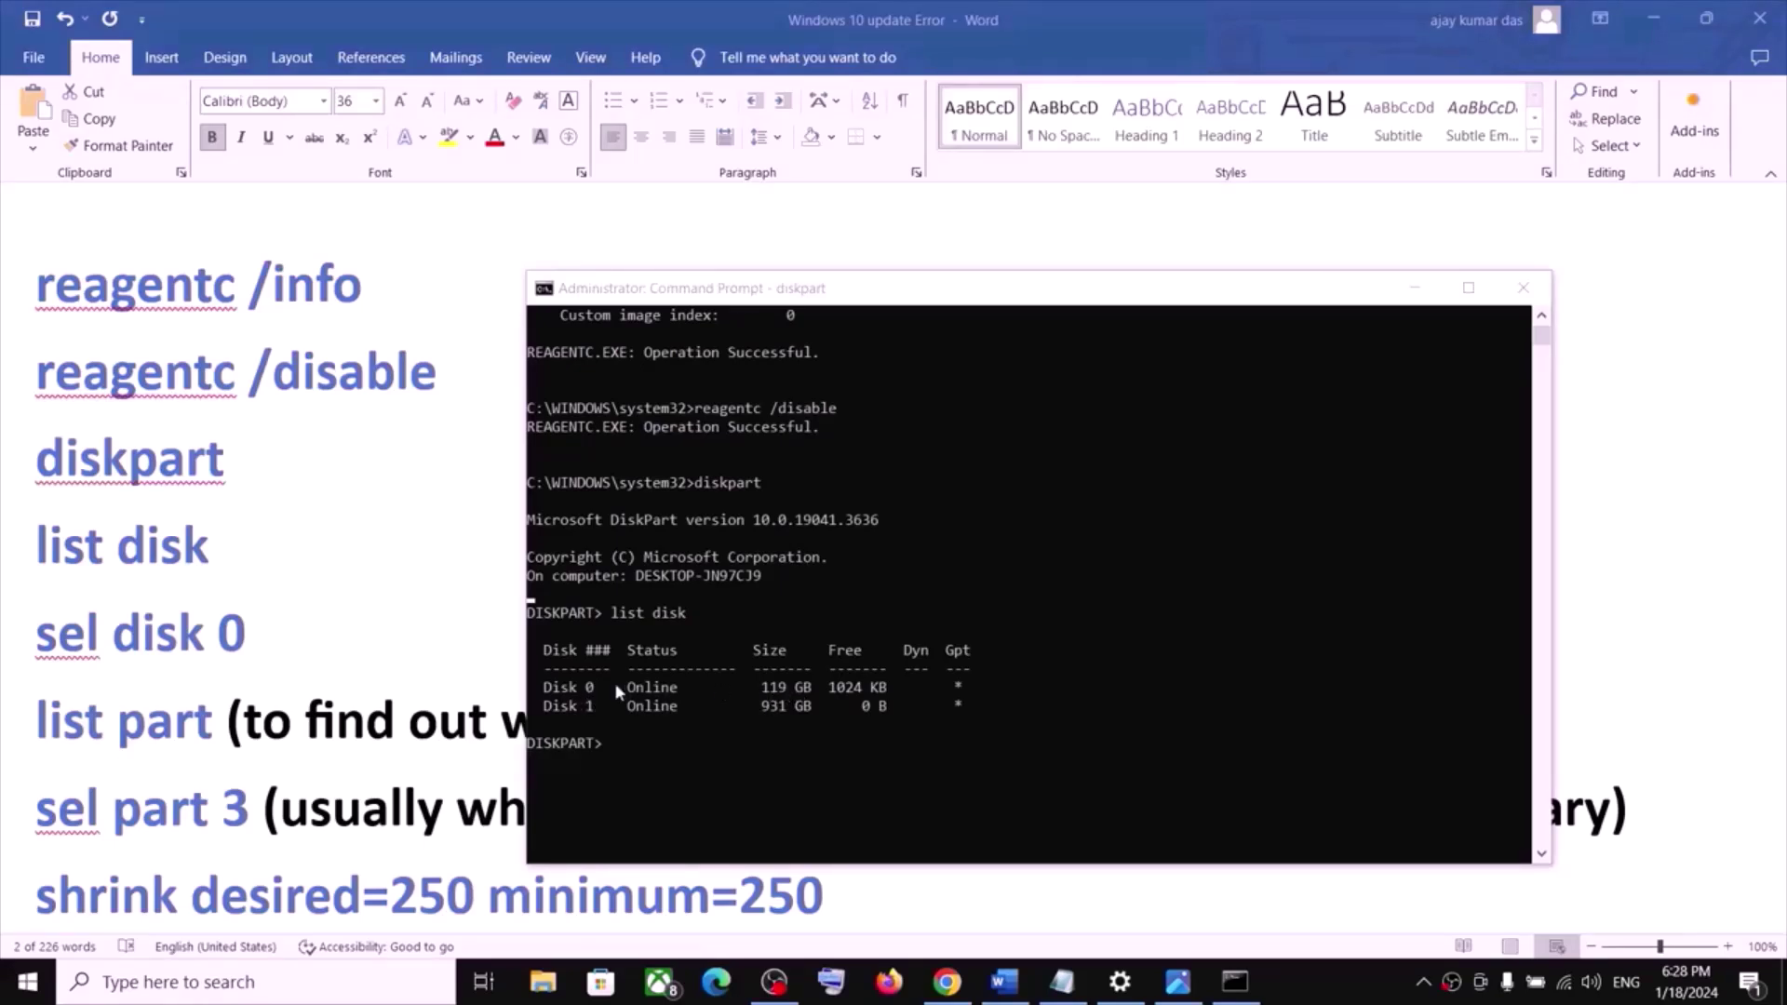
- Select Disk 0 with sel disk 0
click(1003, 982)
triple_click(77, 629)
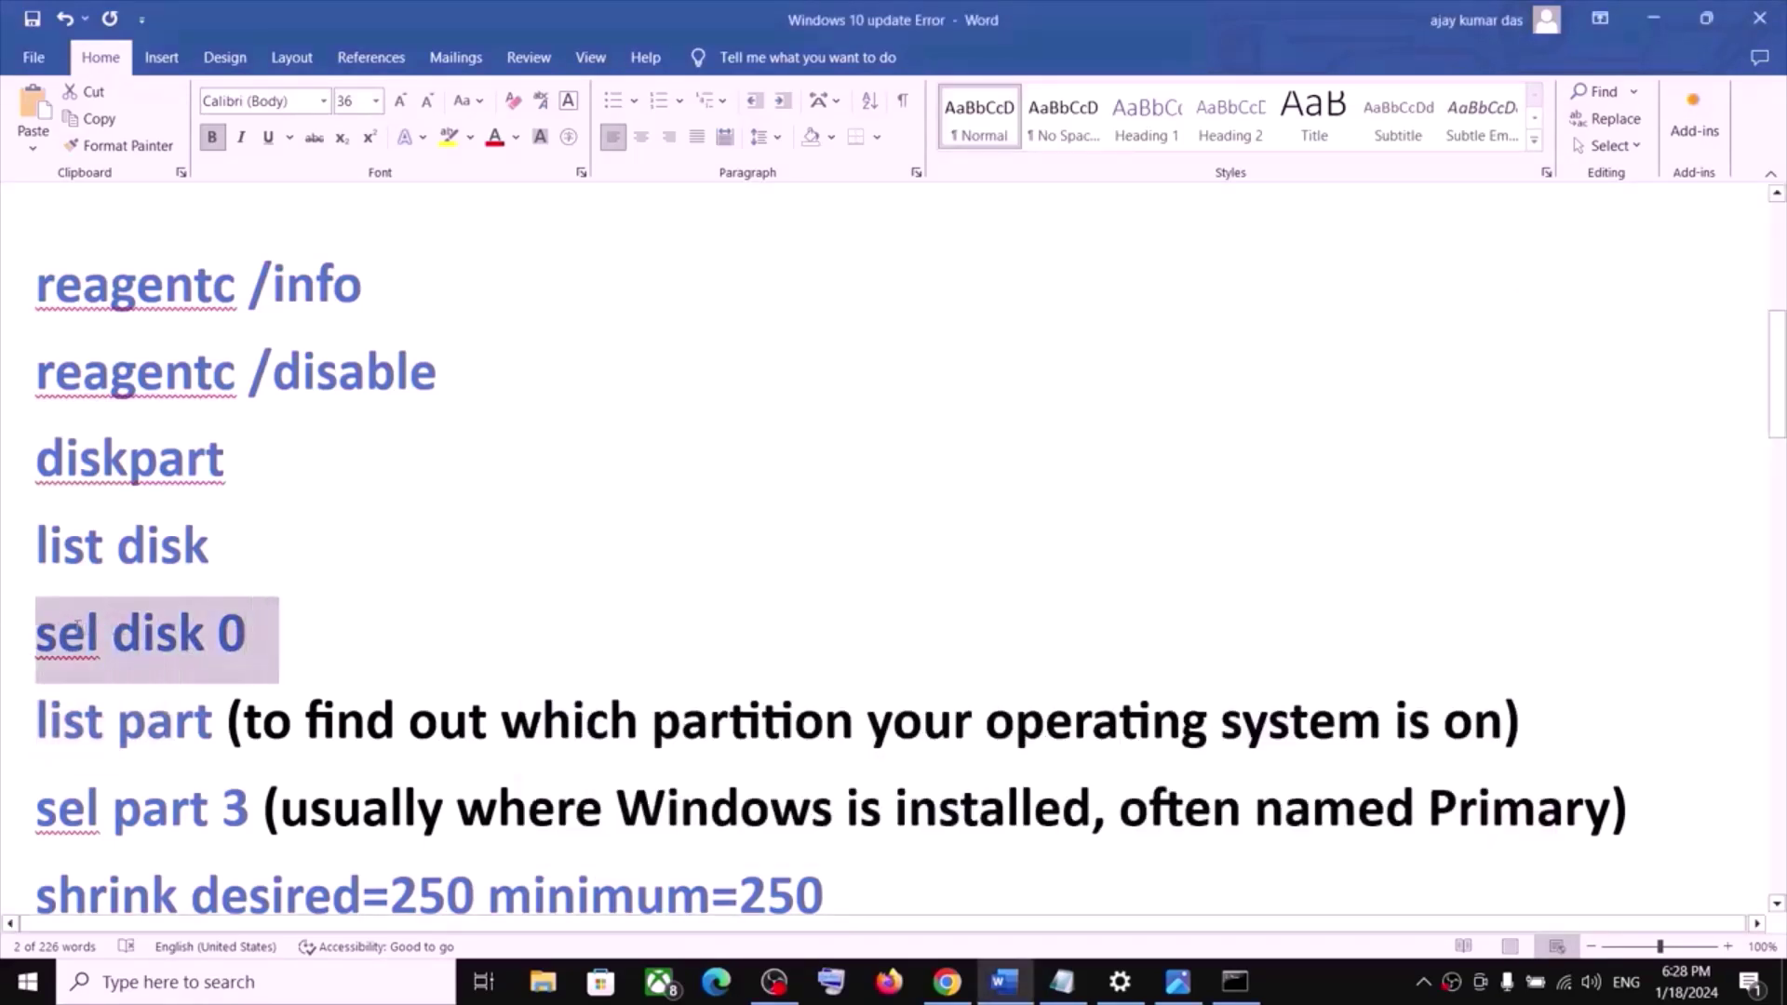
key(alt+Tab)
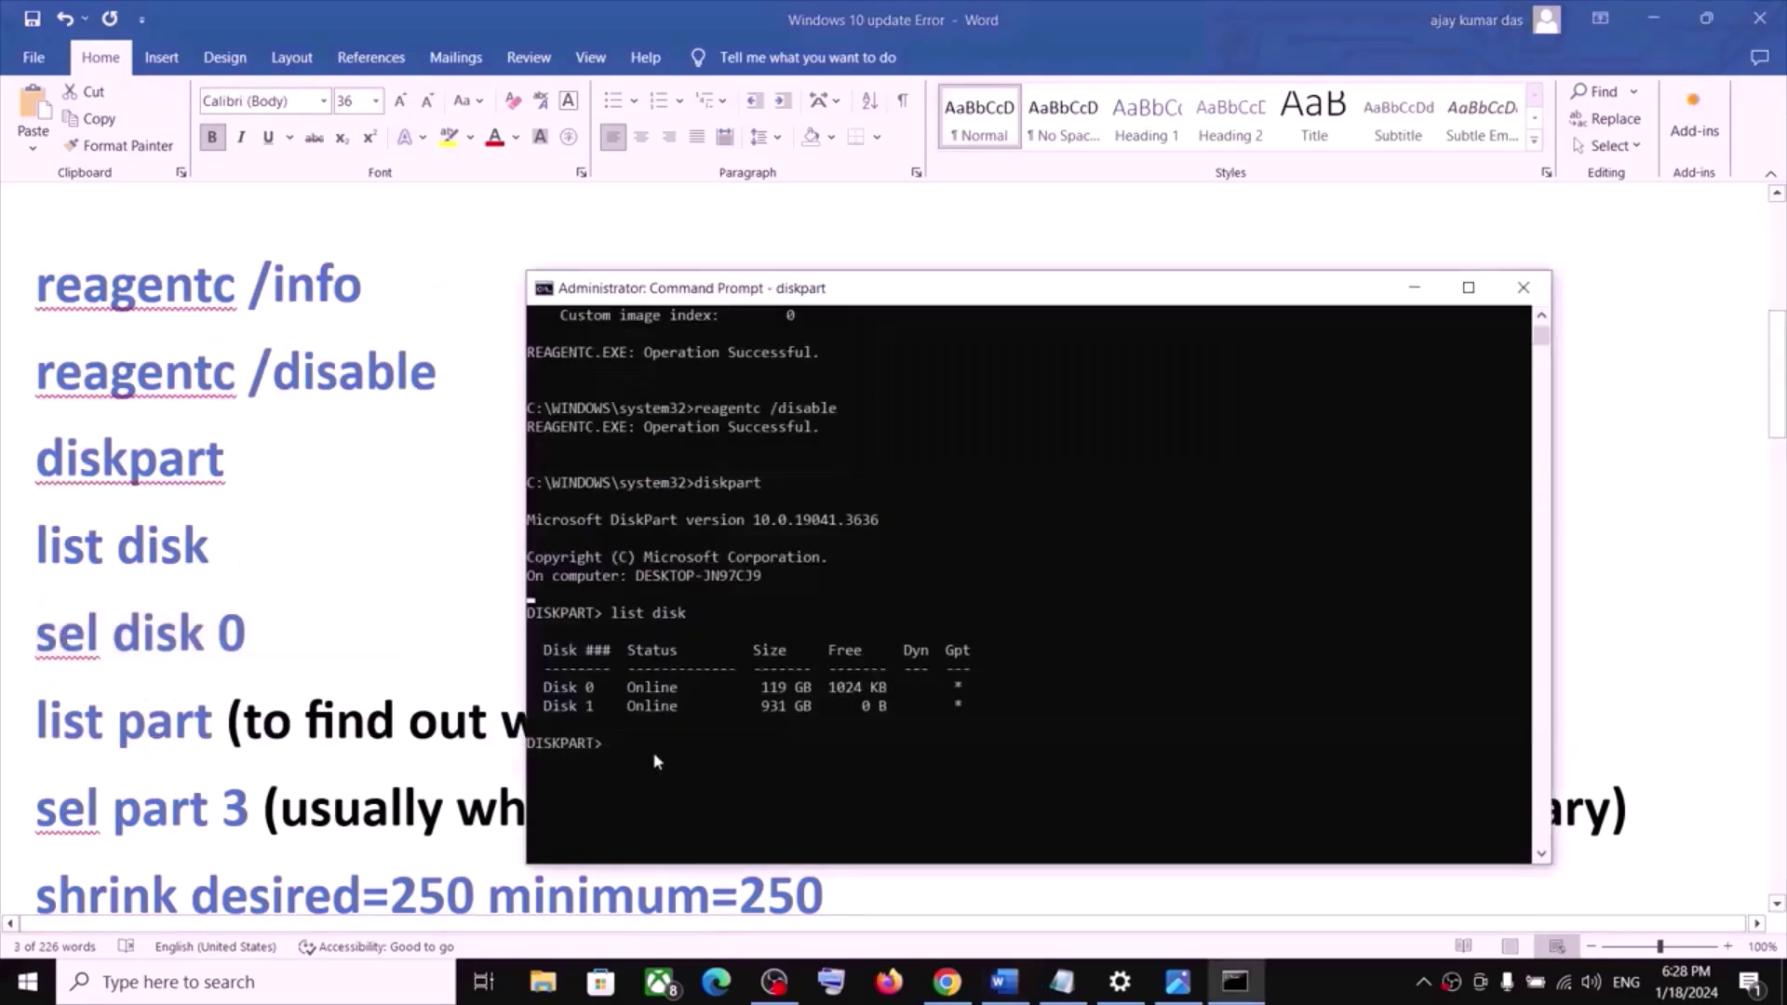
text(sel disk 0)
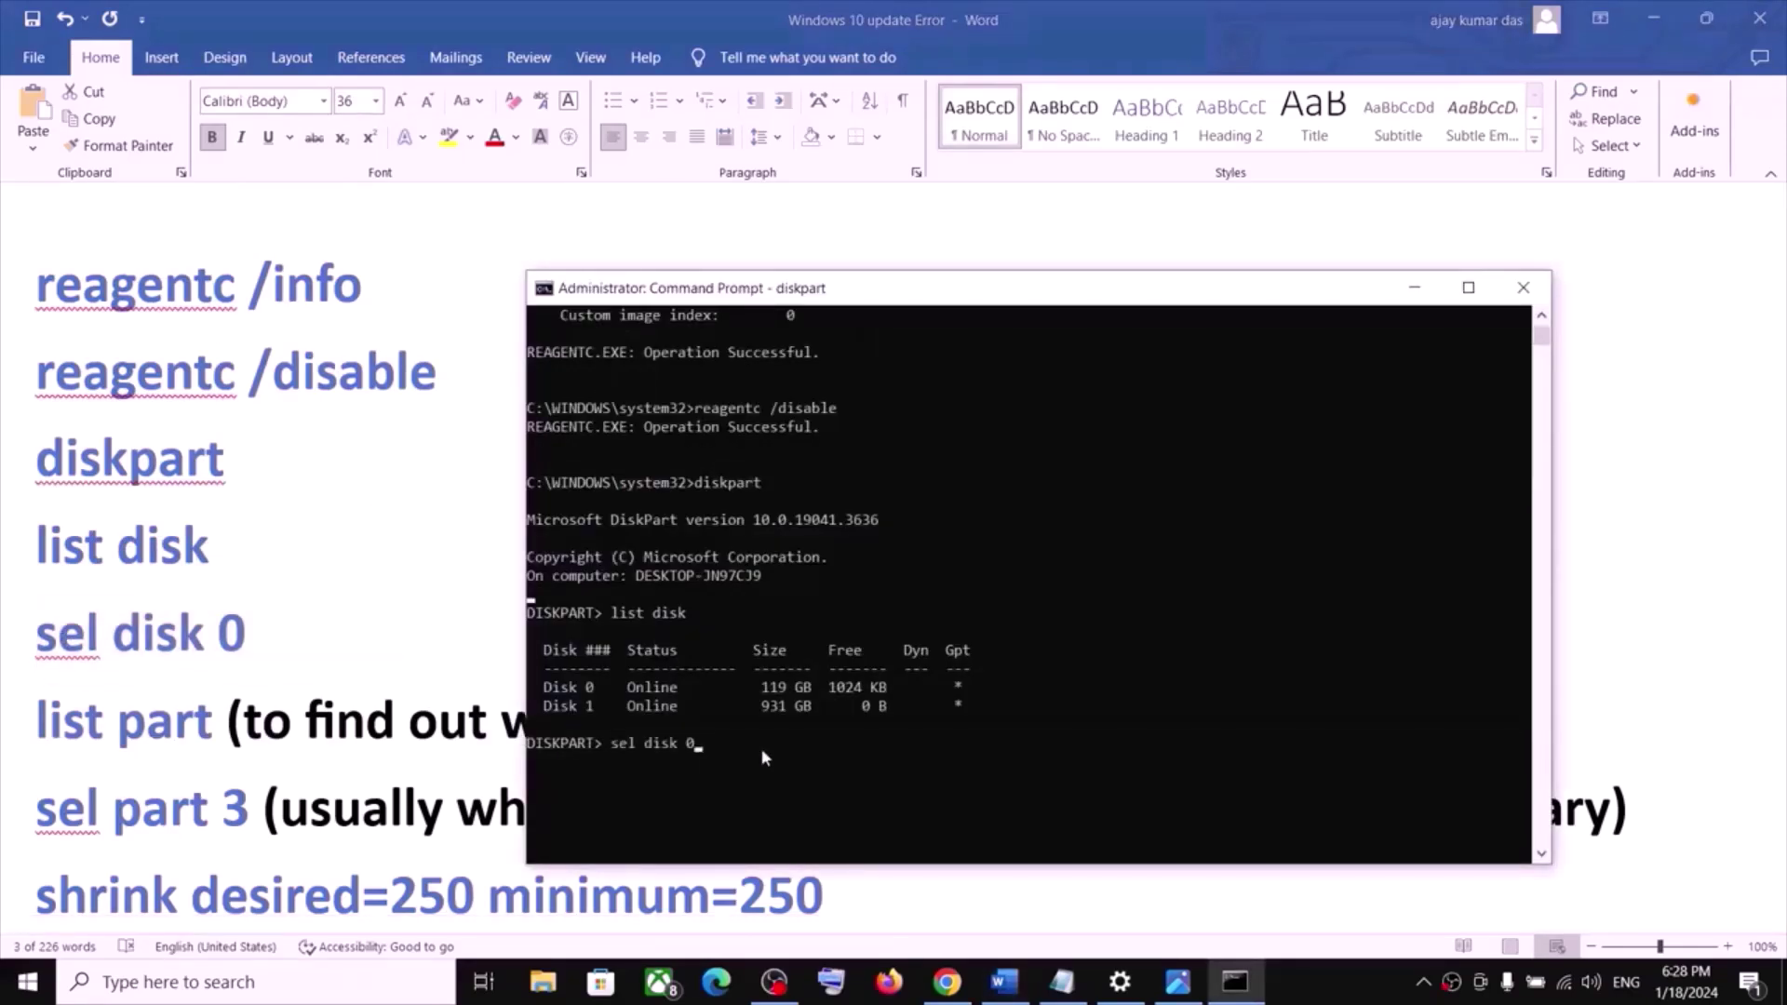
key(Return)
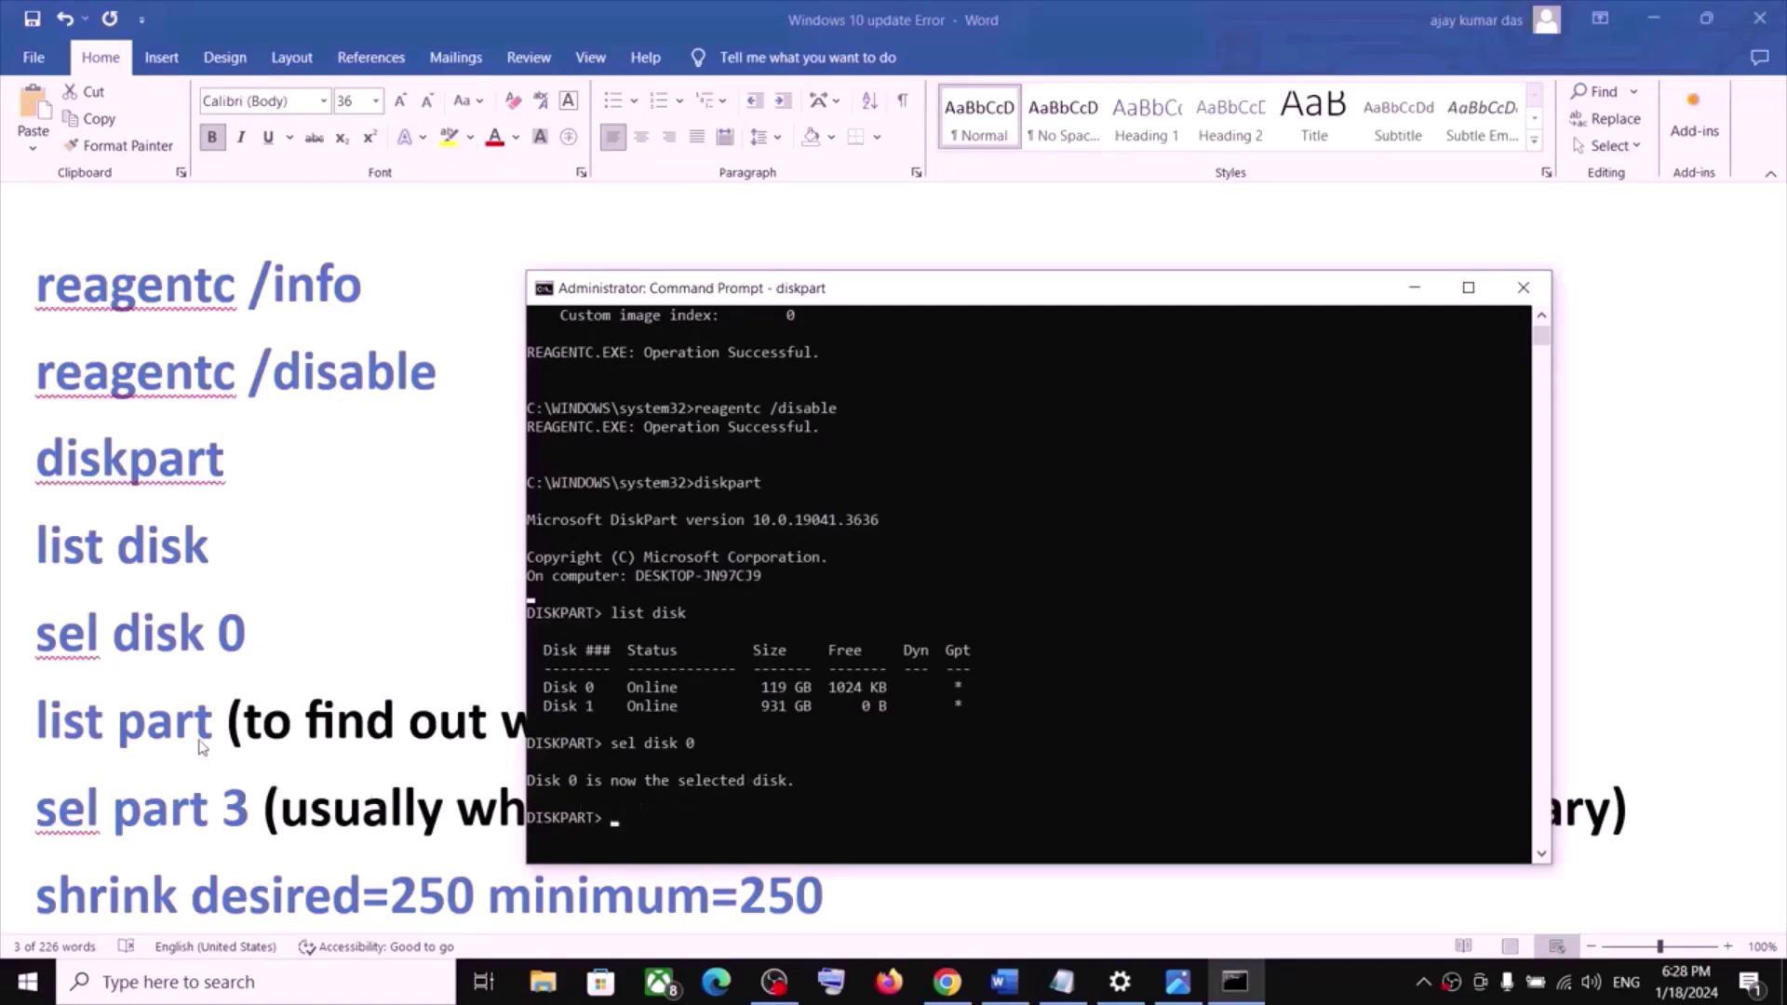
- Run list part to show Disk 0's partitions, including the 556 MB Recovery partition
key(alt+Tab)
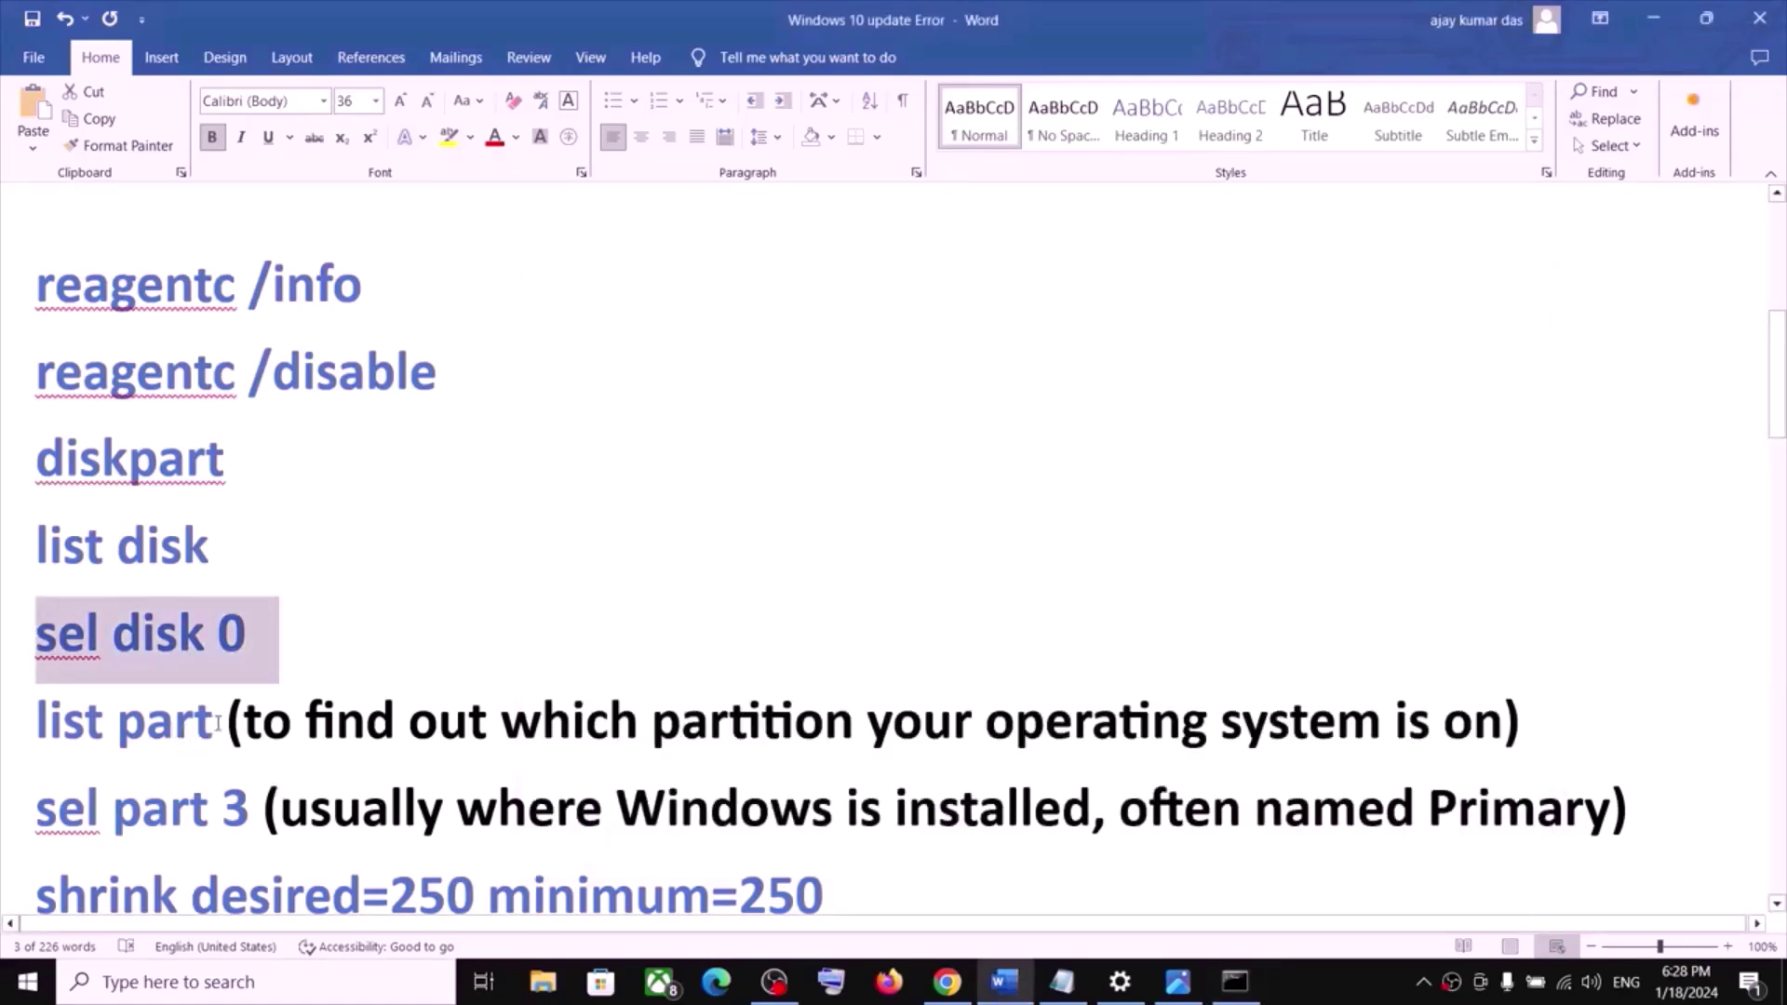
drag(217, 725, 39, 735)
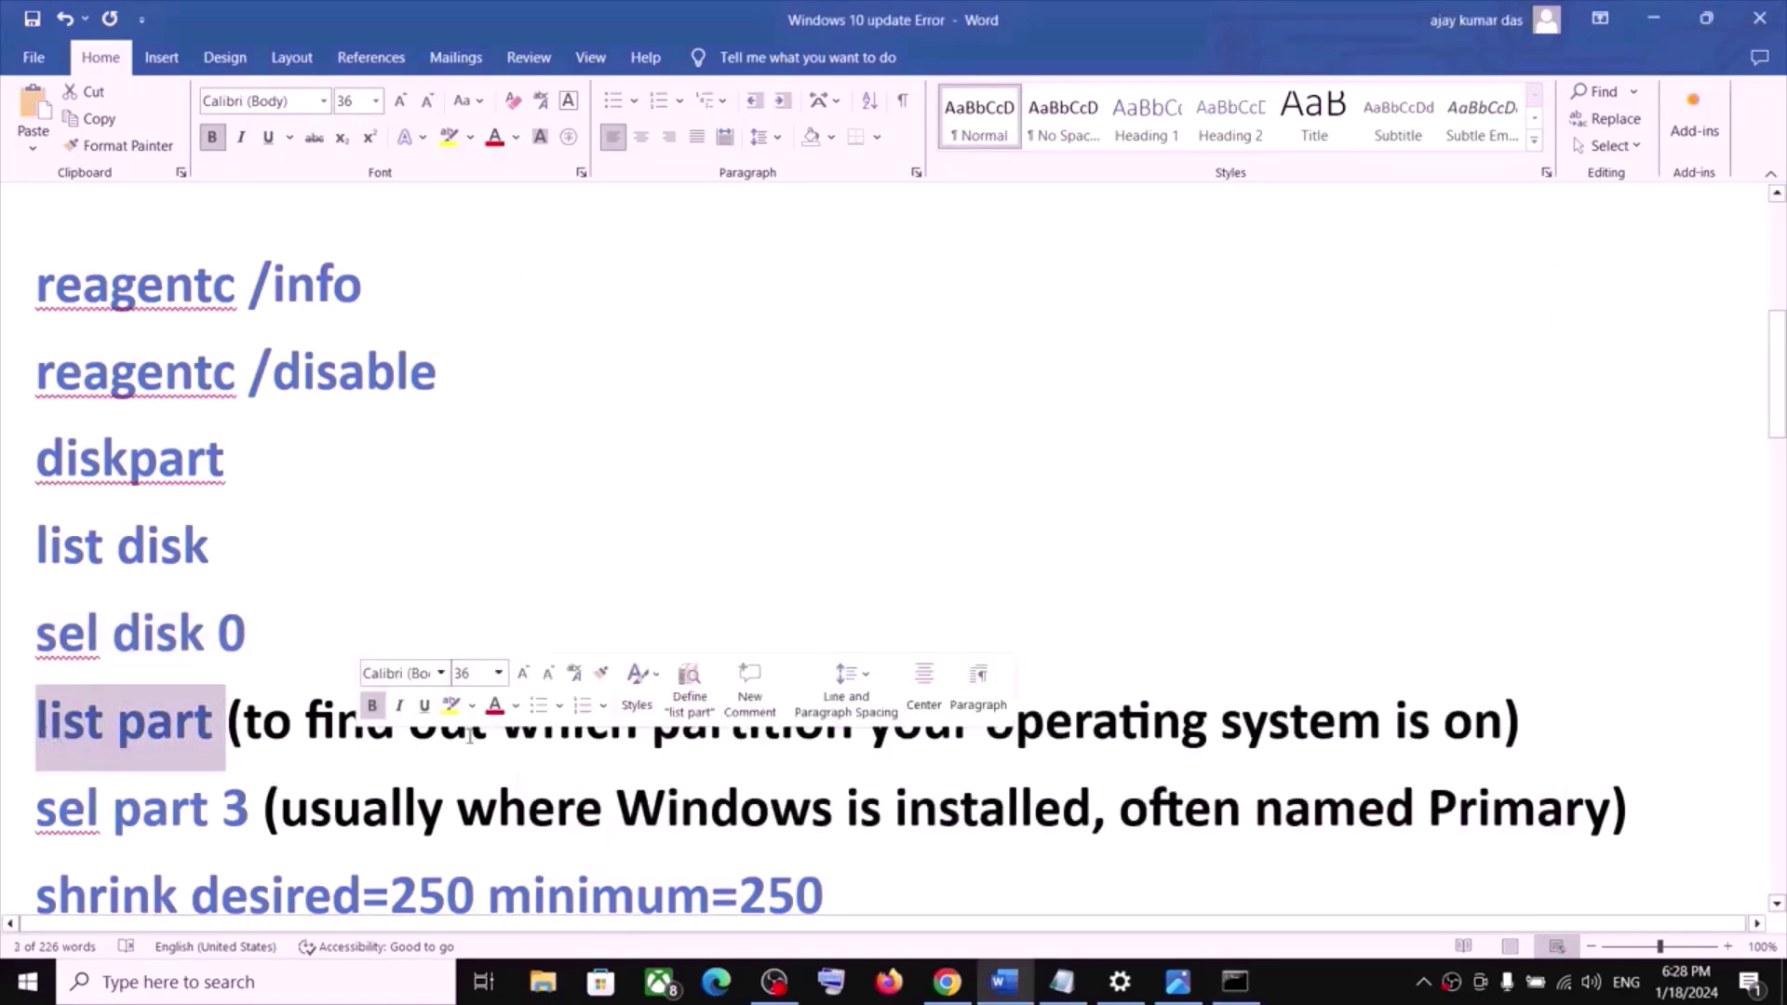
click(640, 724)
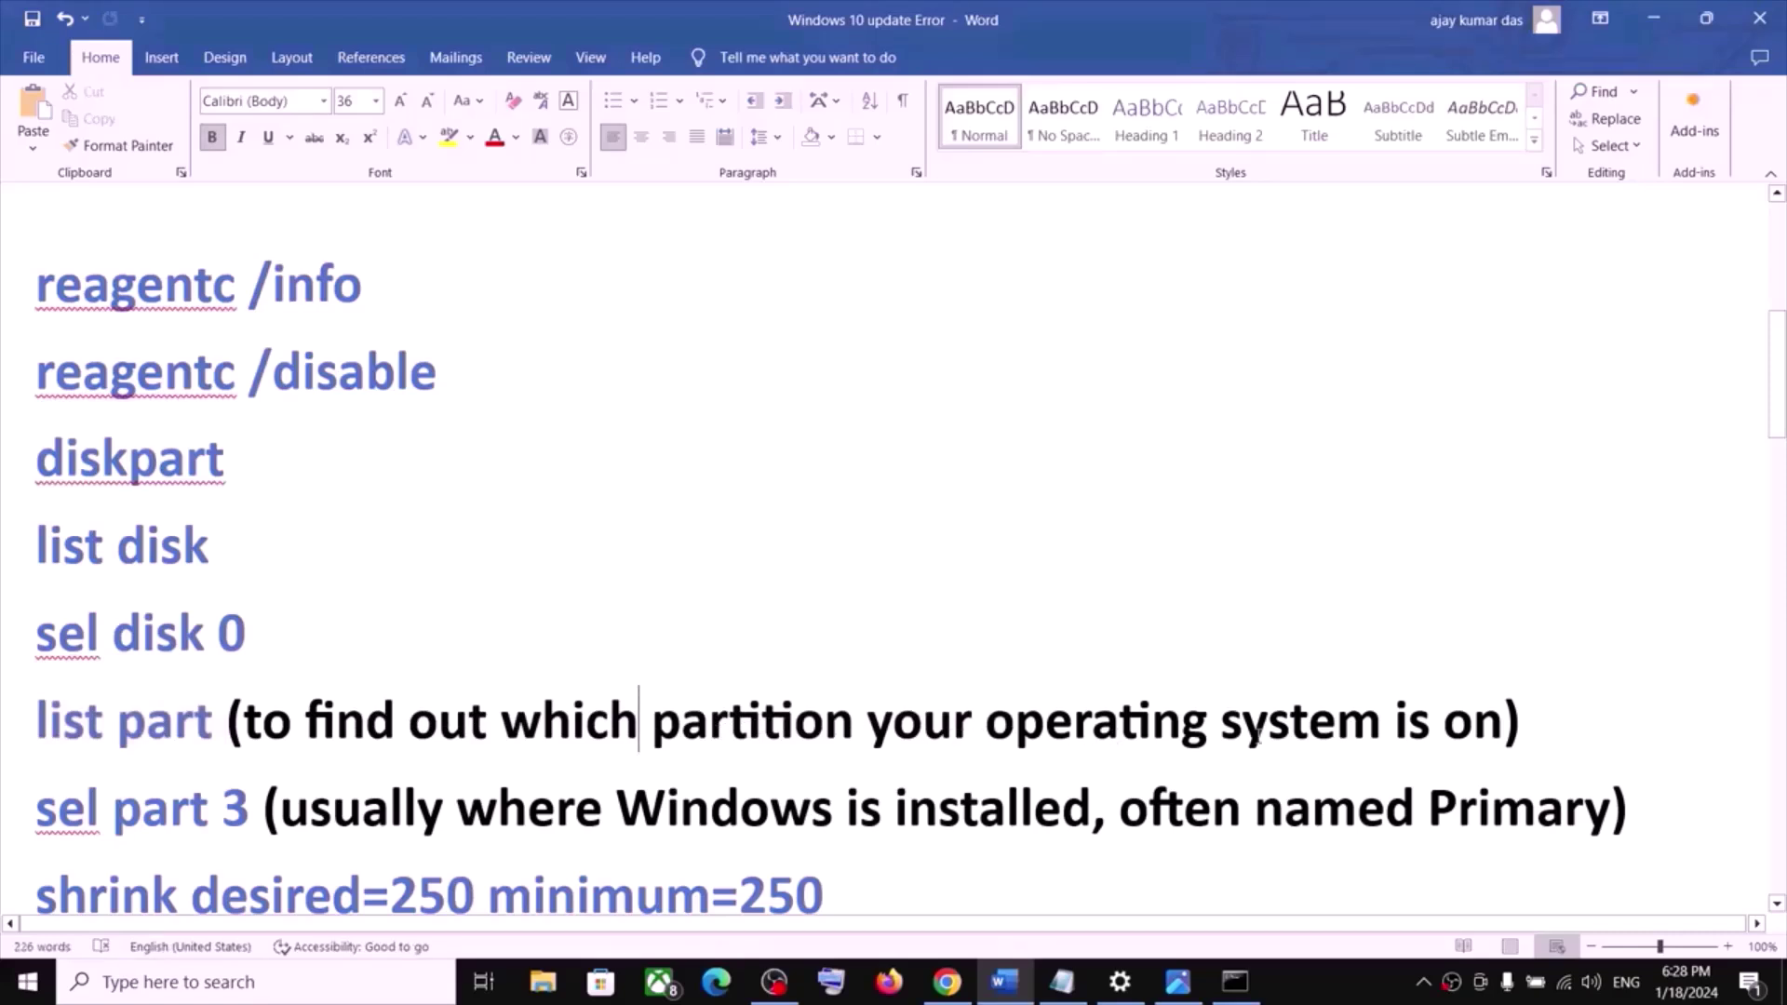
click(1235, 982)
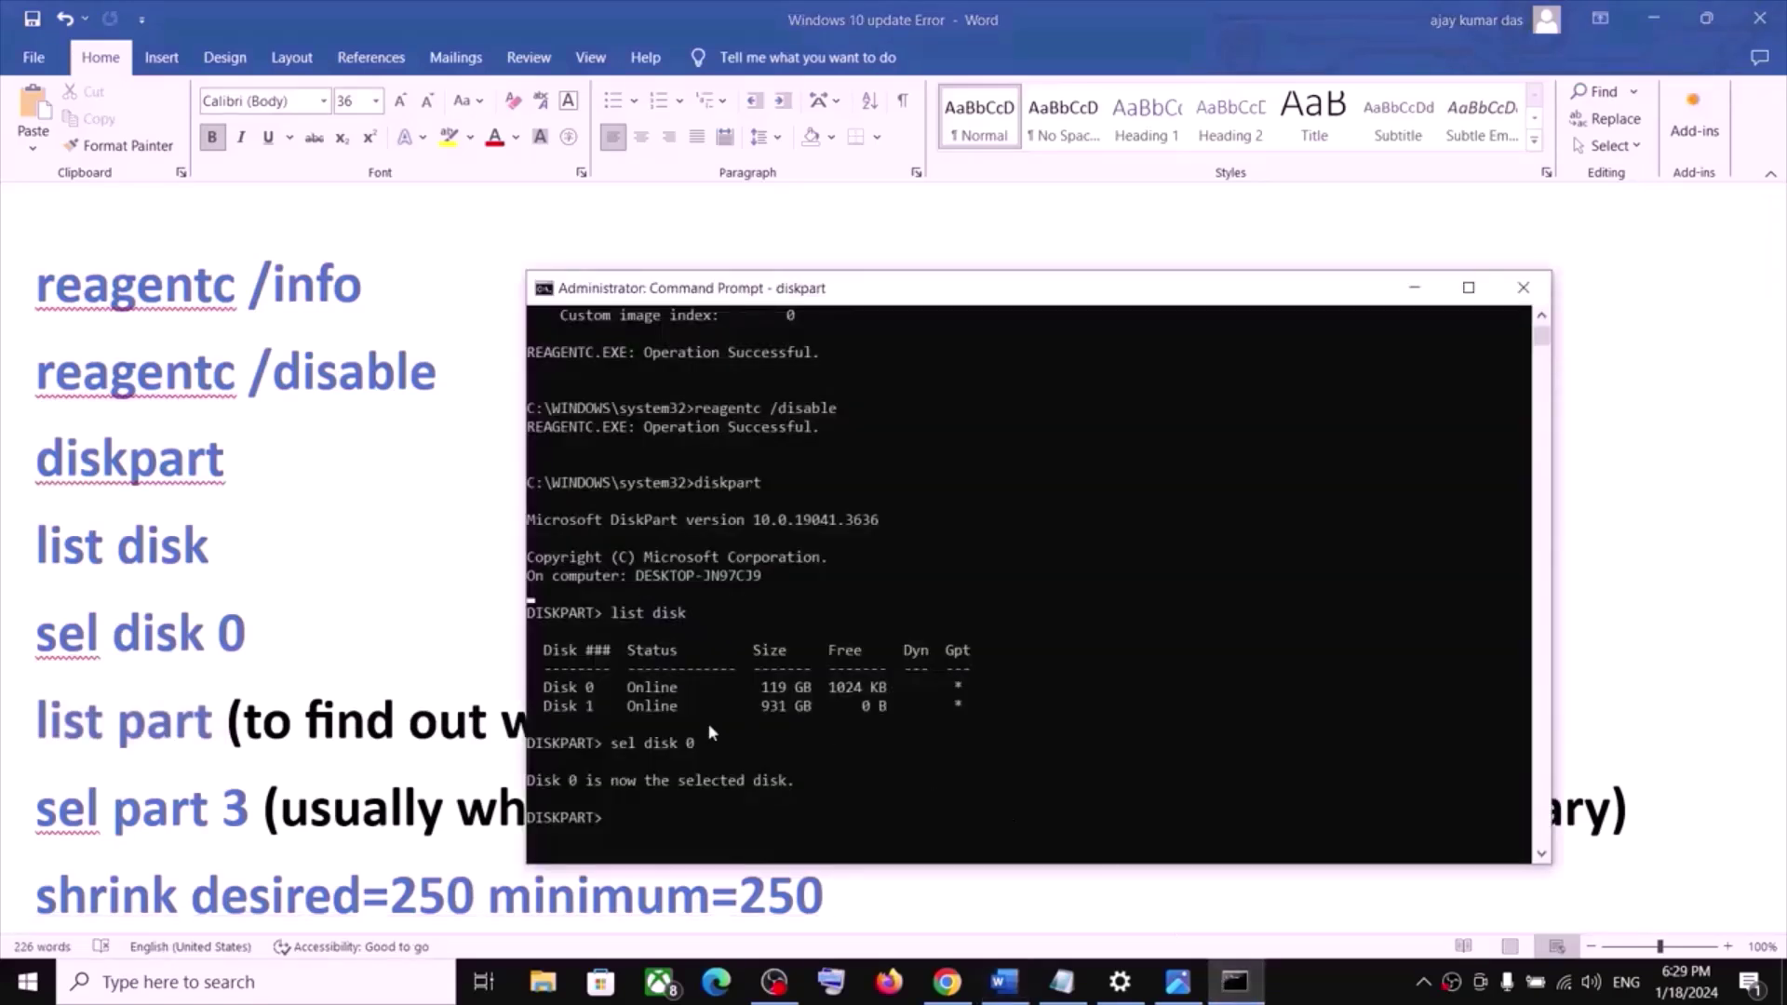
text(list part)
key(Return)
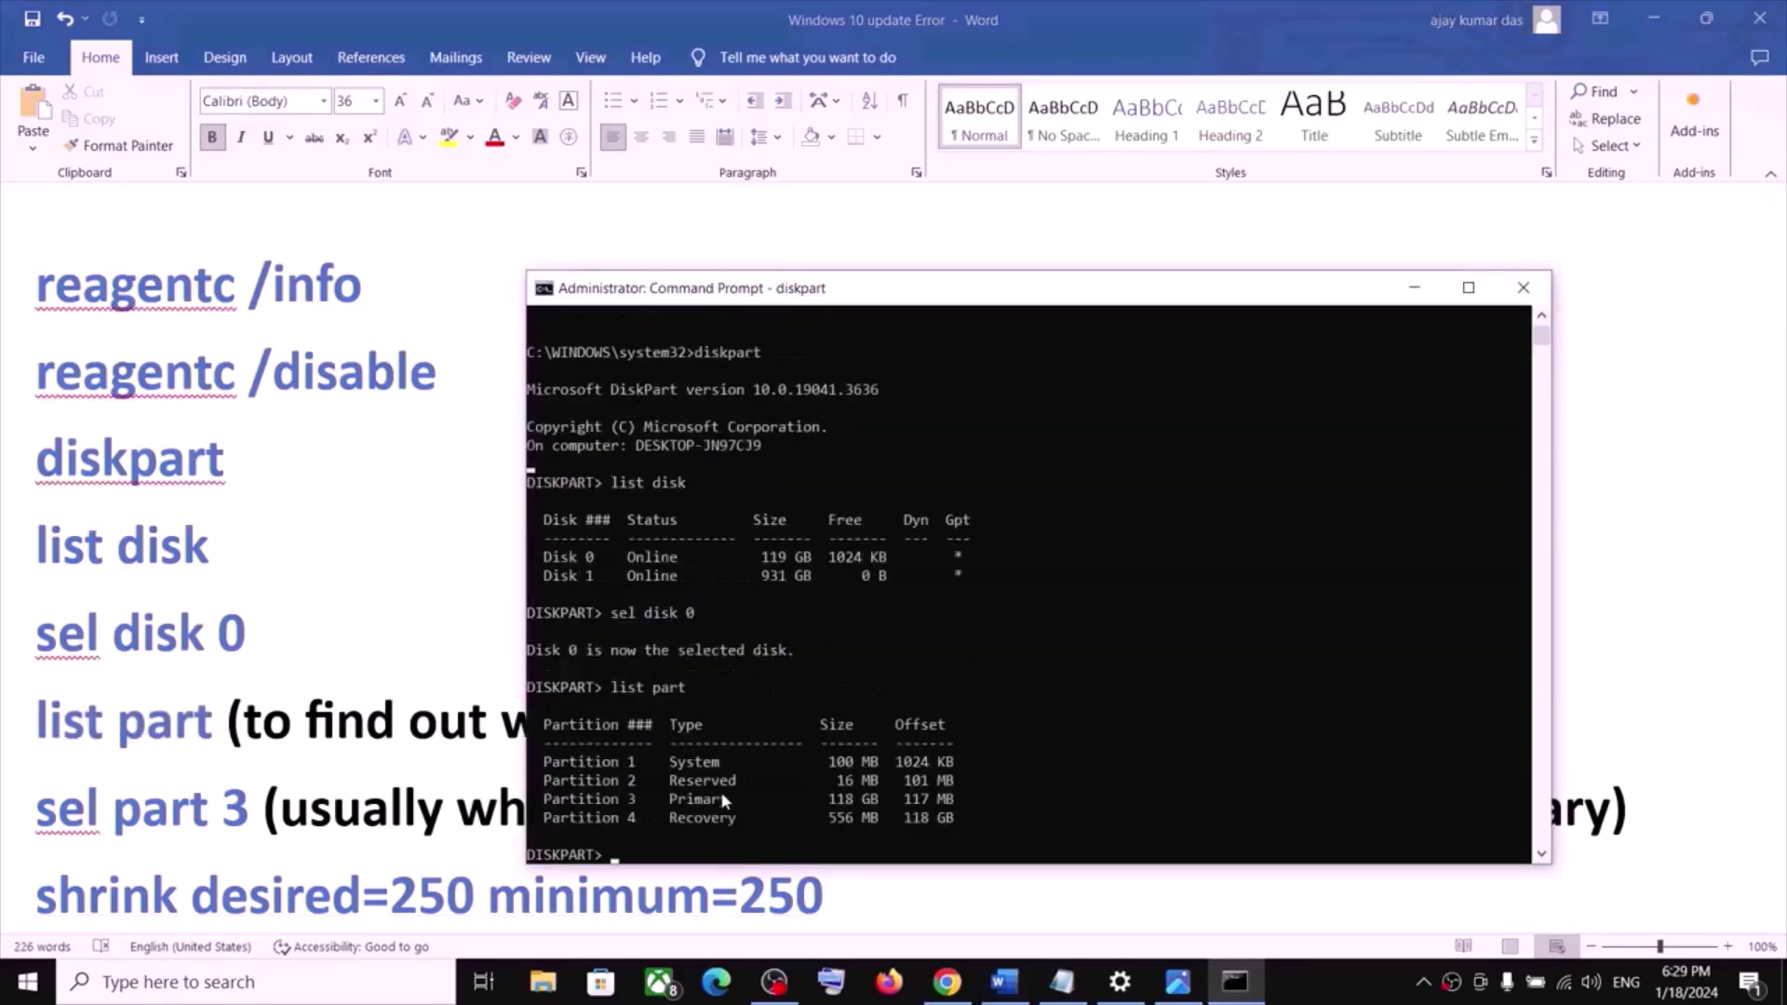
- Identify Partition 3, the 118 GB Primary, as the Windows partition in the listing
scroll(729, 783, down, 1)
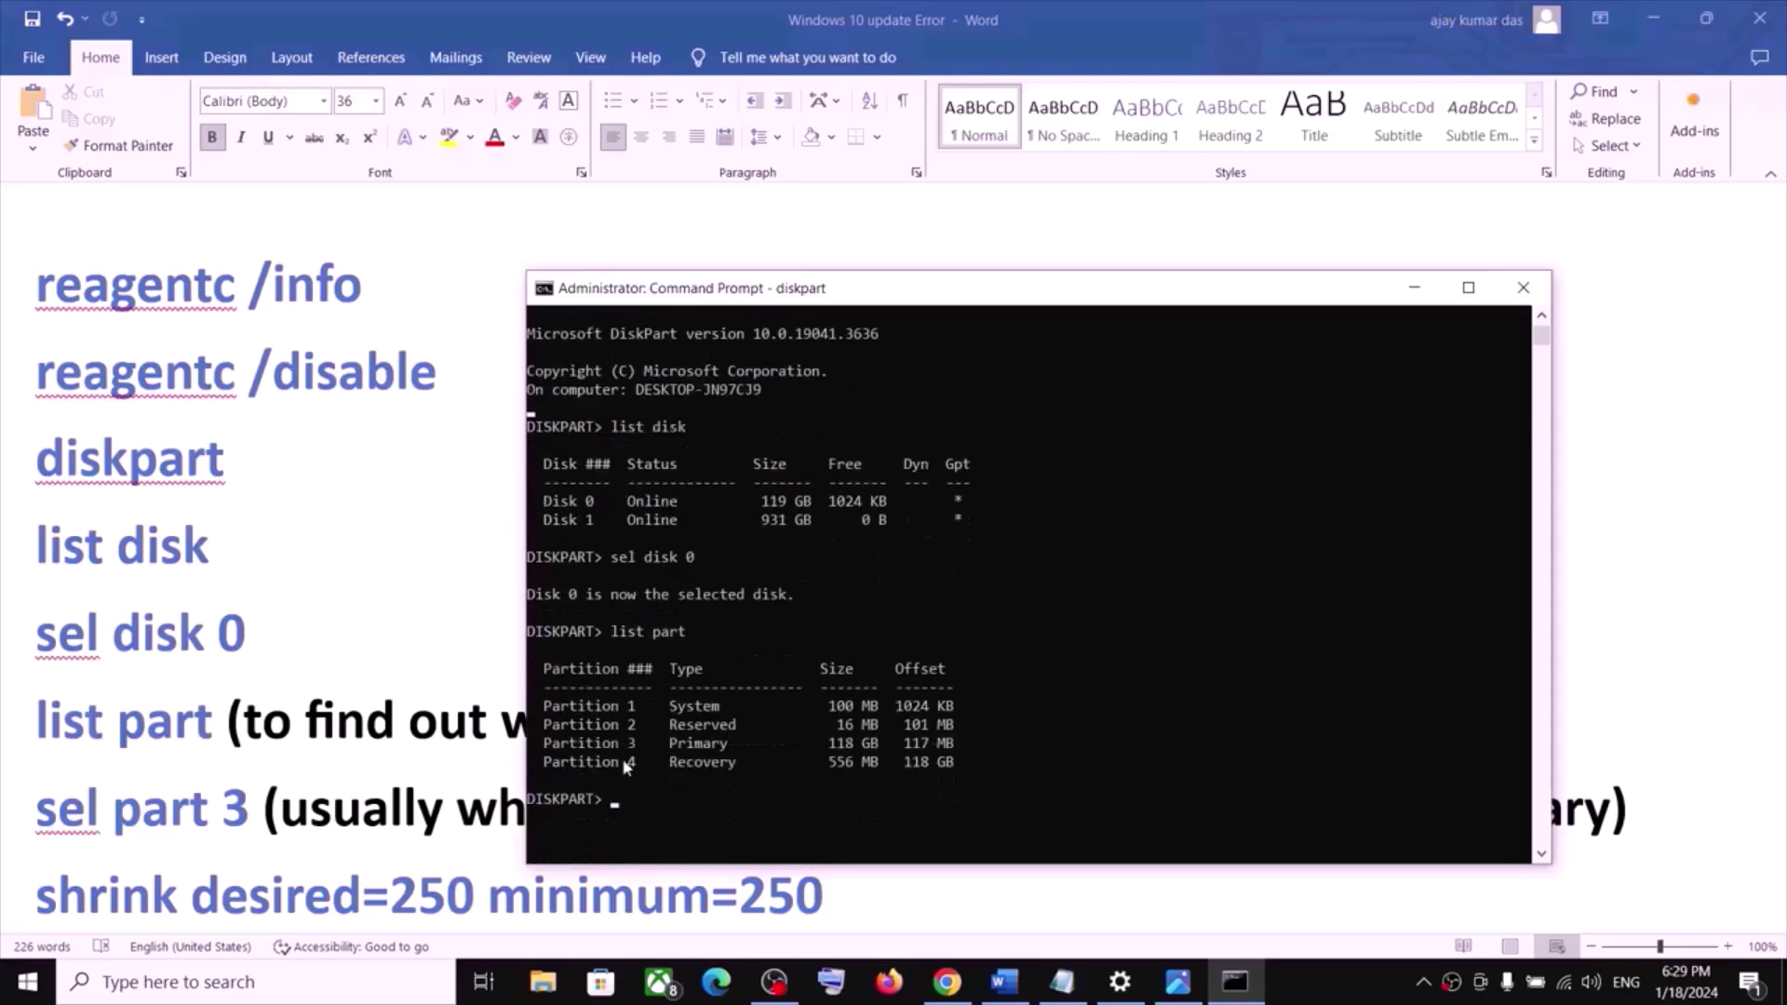
click(222, 782)
drag(35, 807, 1012, 817)
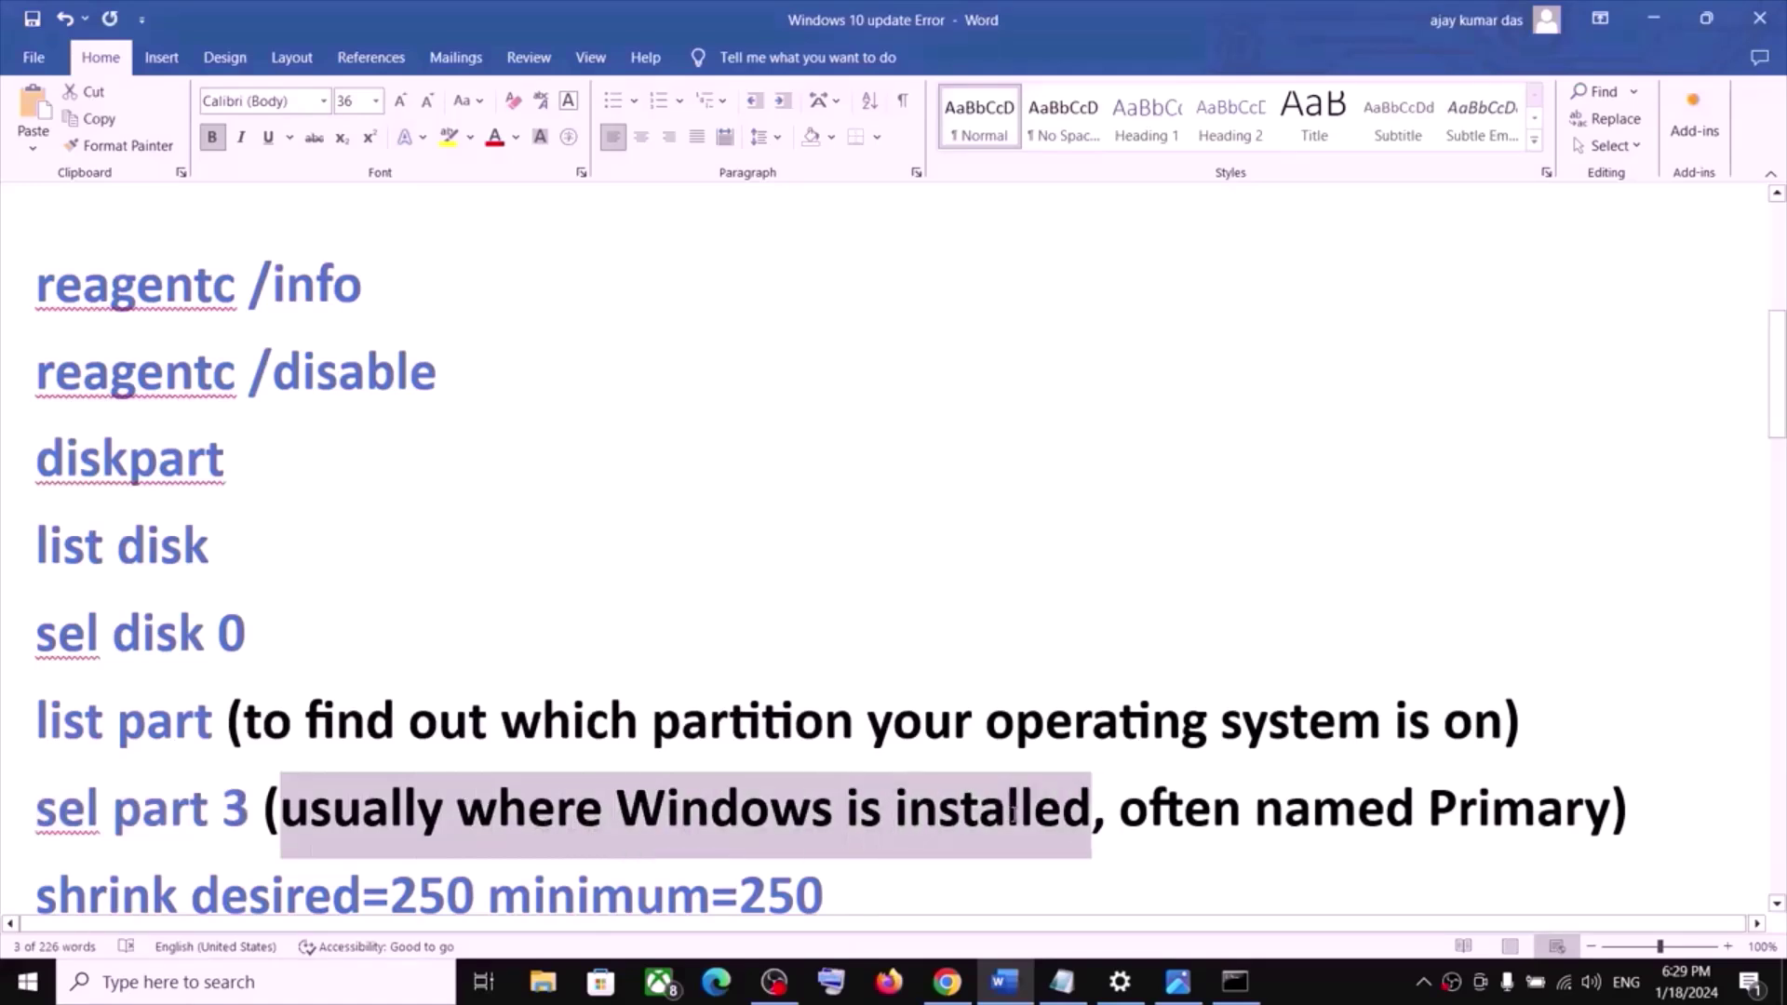
key(alt+Tab)
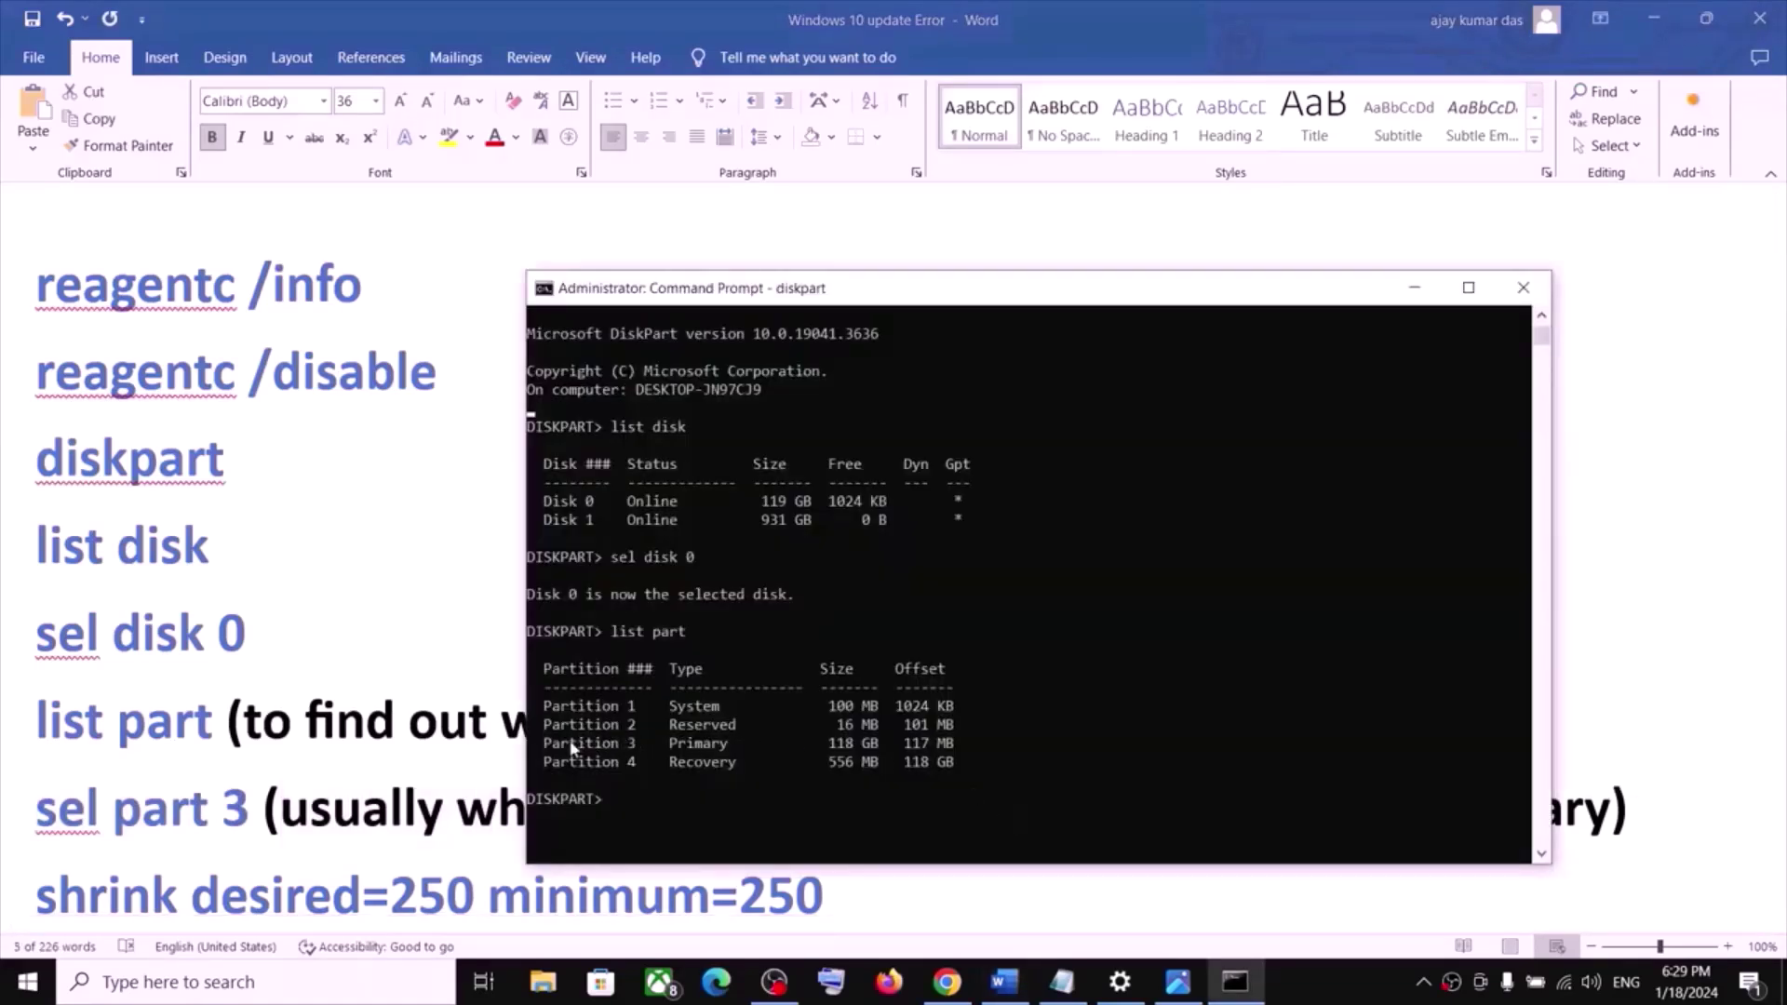
drag(552, 743, 700, 744)
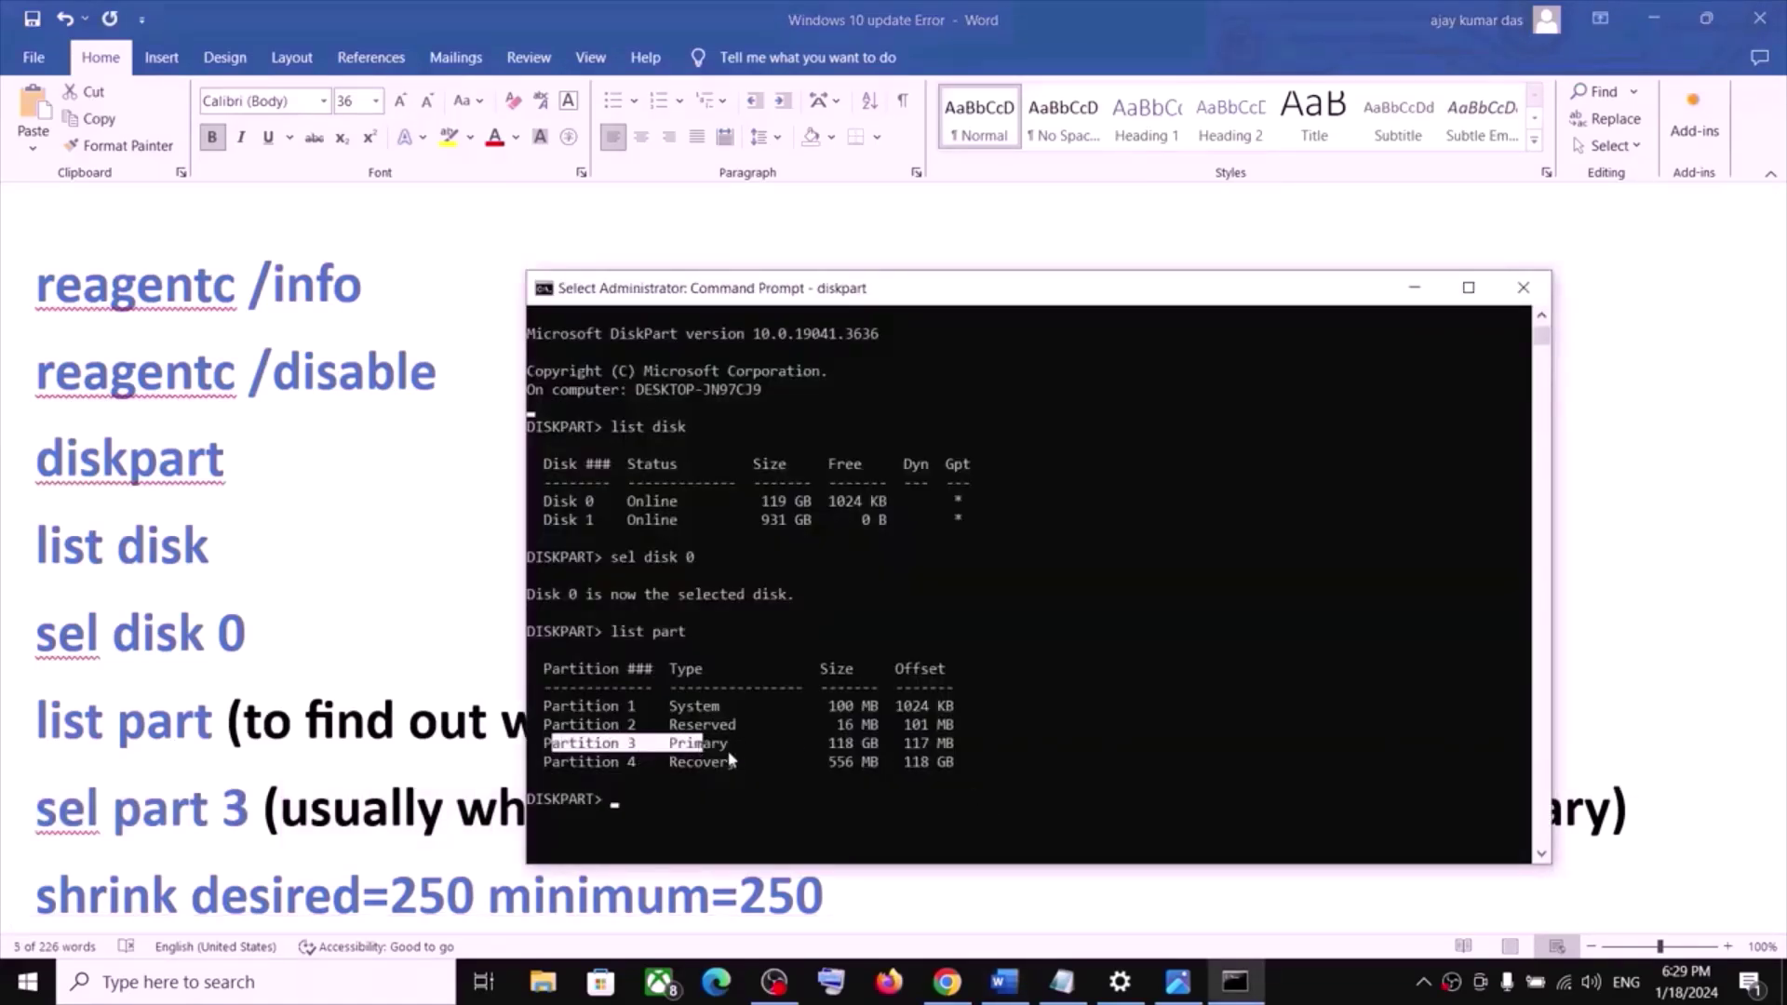
key(alt+Tab)
drag(1126, 803, 1555, 787)
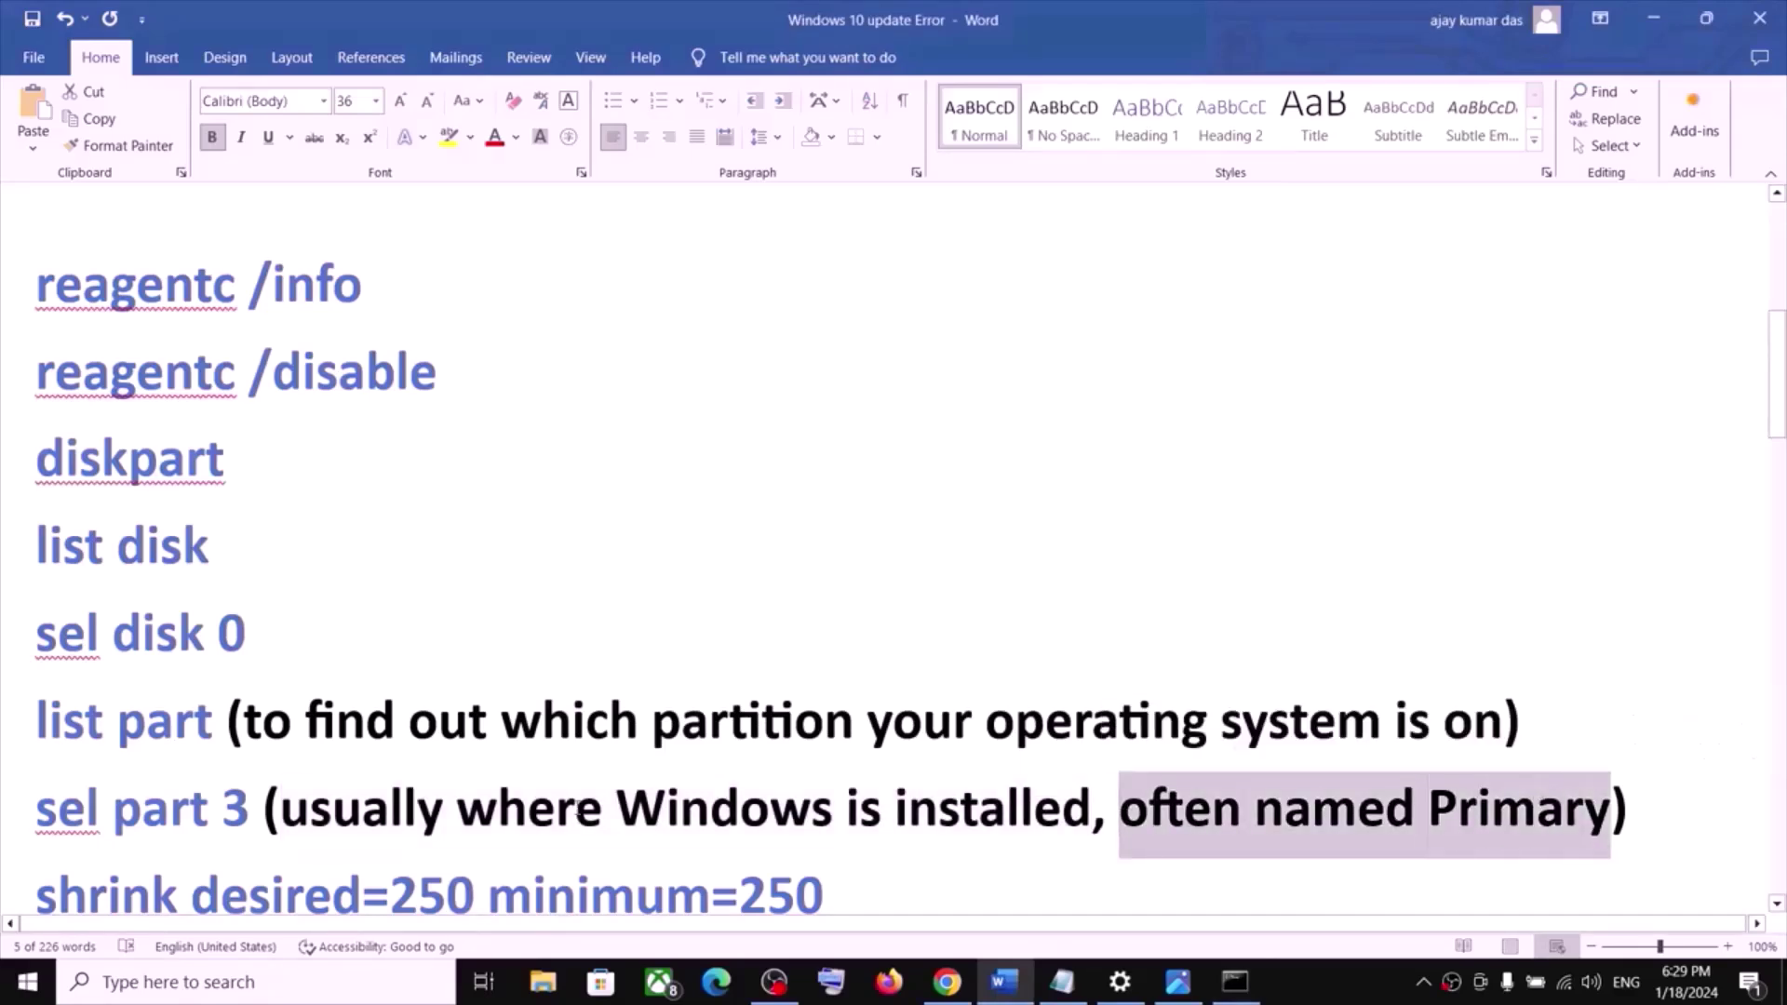
- Select partition 3 in diskpart with sel part 3
drag(39, 804, 245, 814)
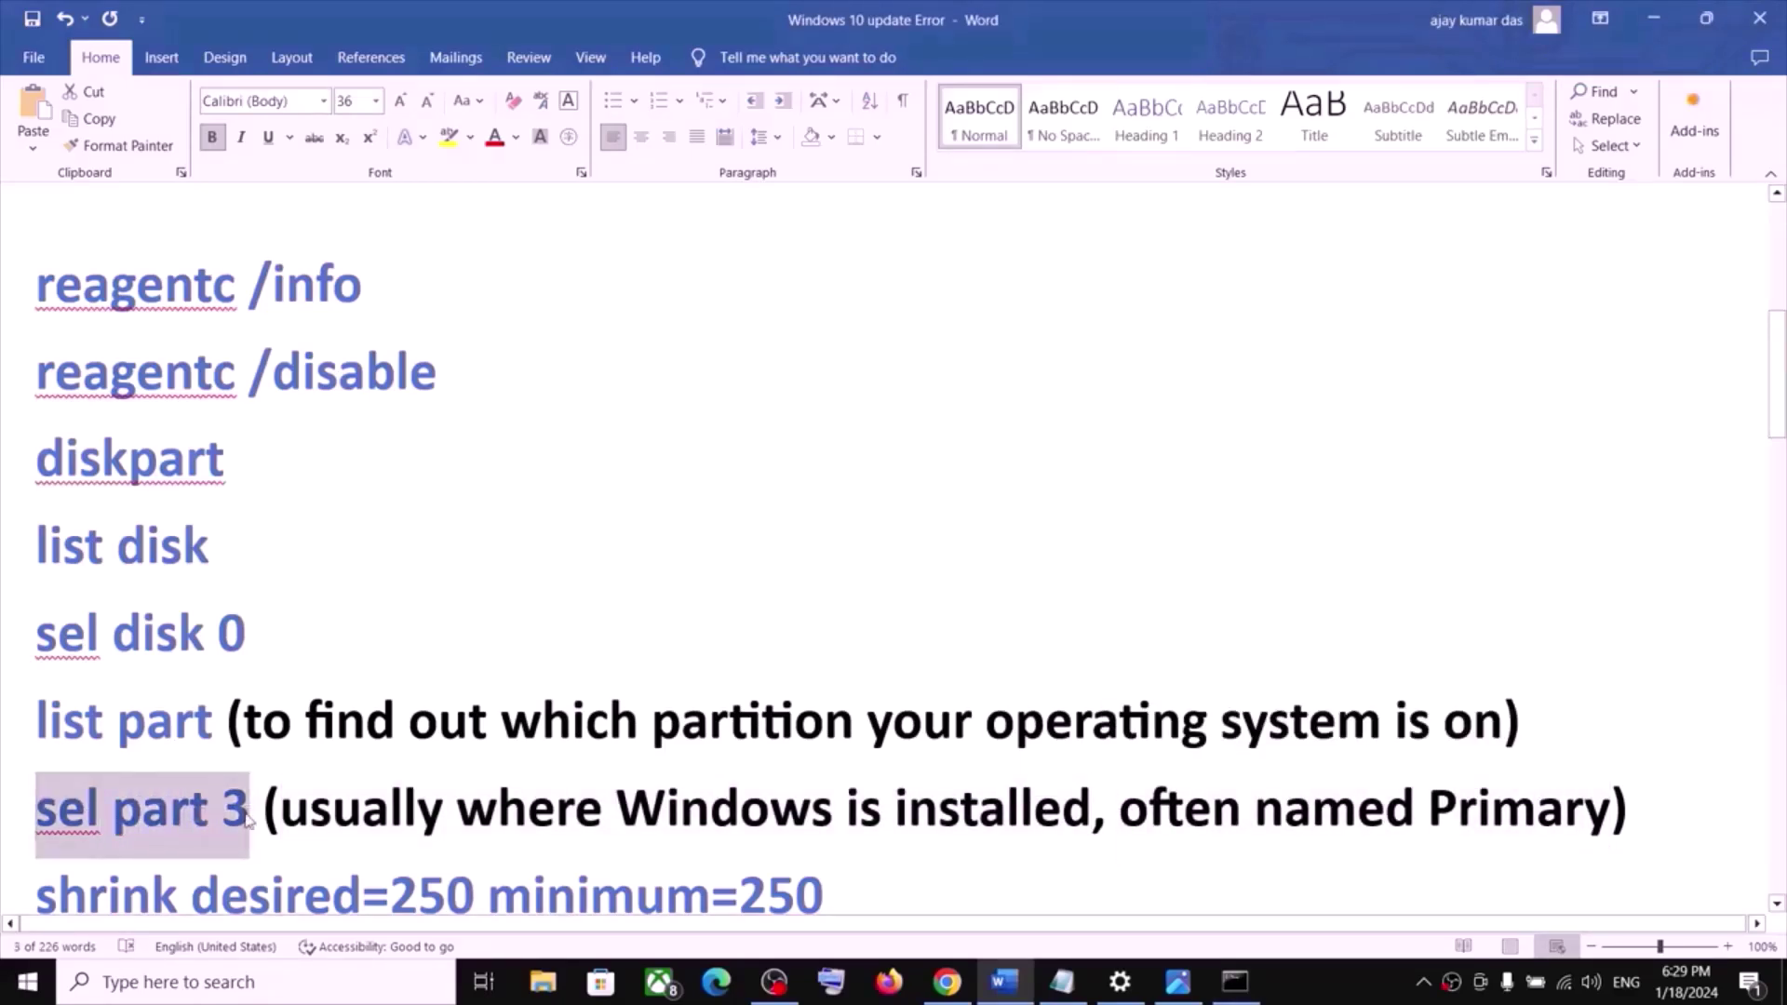
key(alt+Tab)
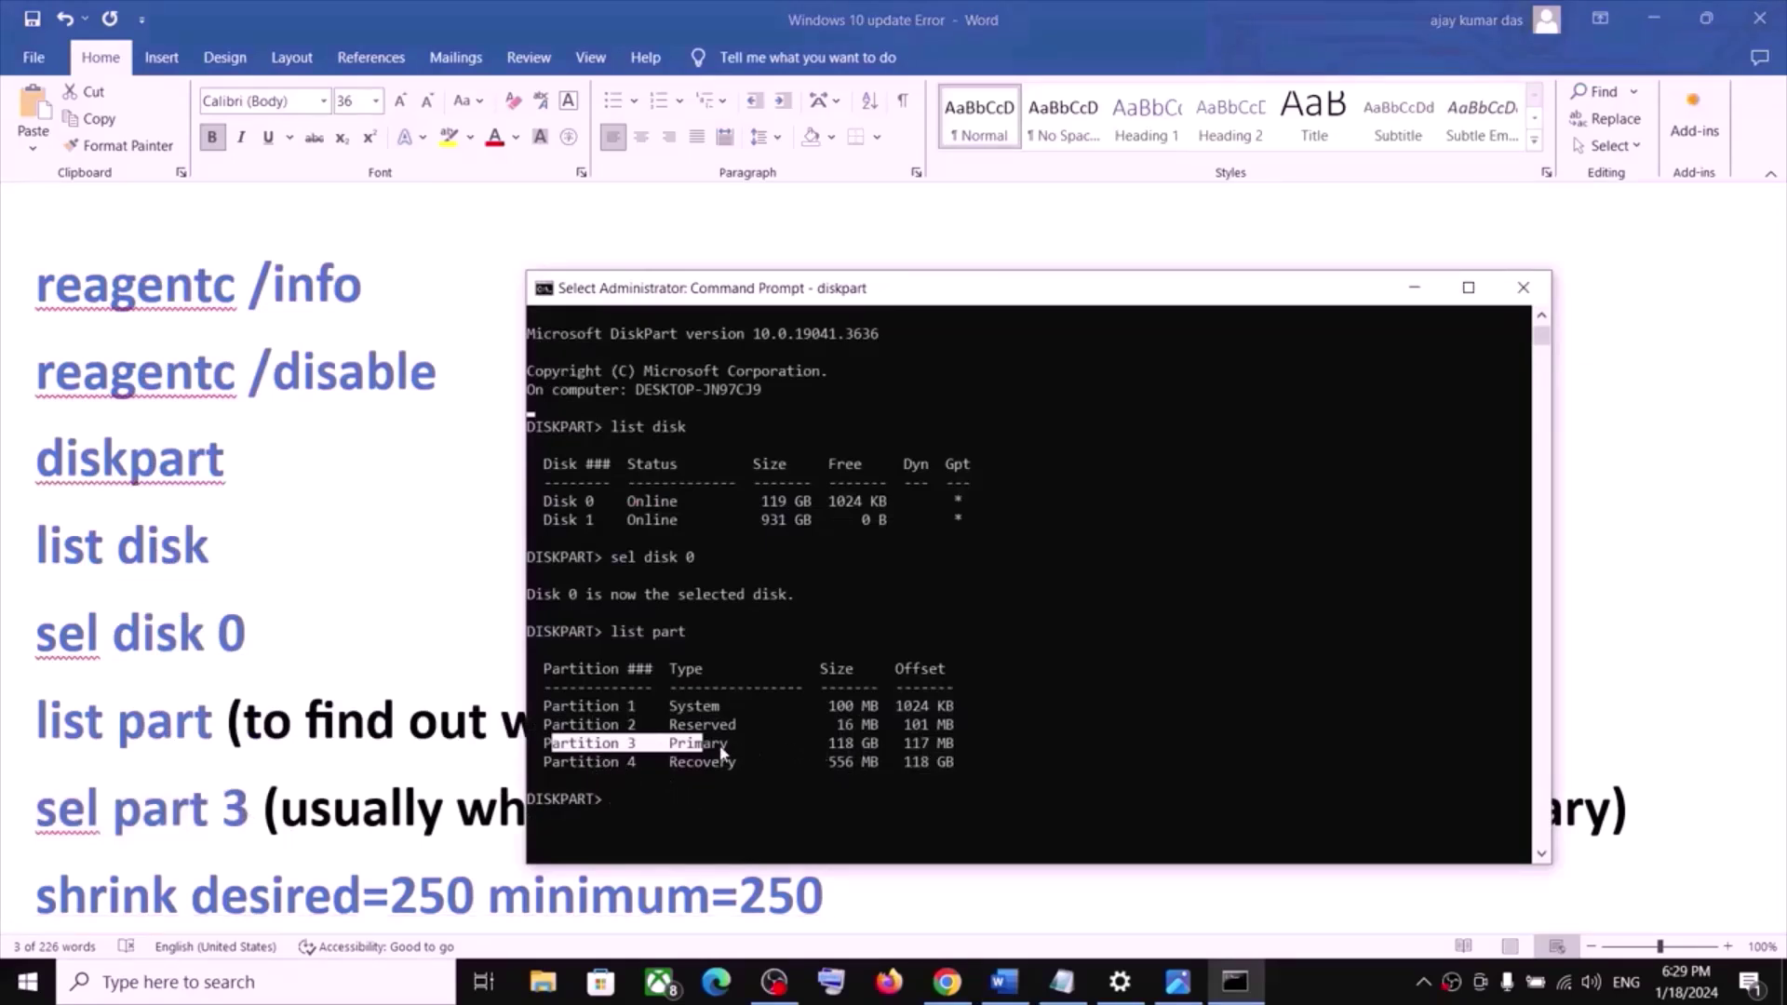
click(632, 803)
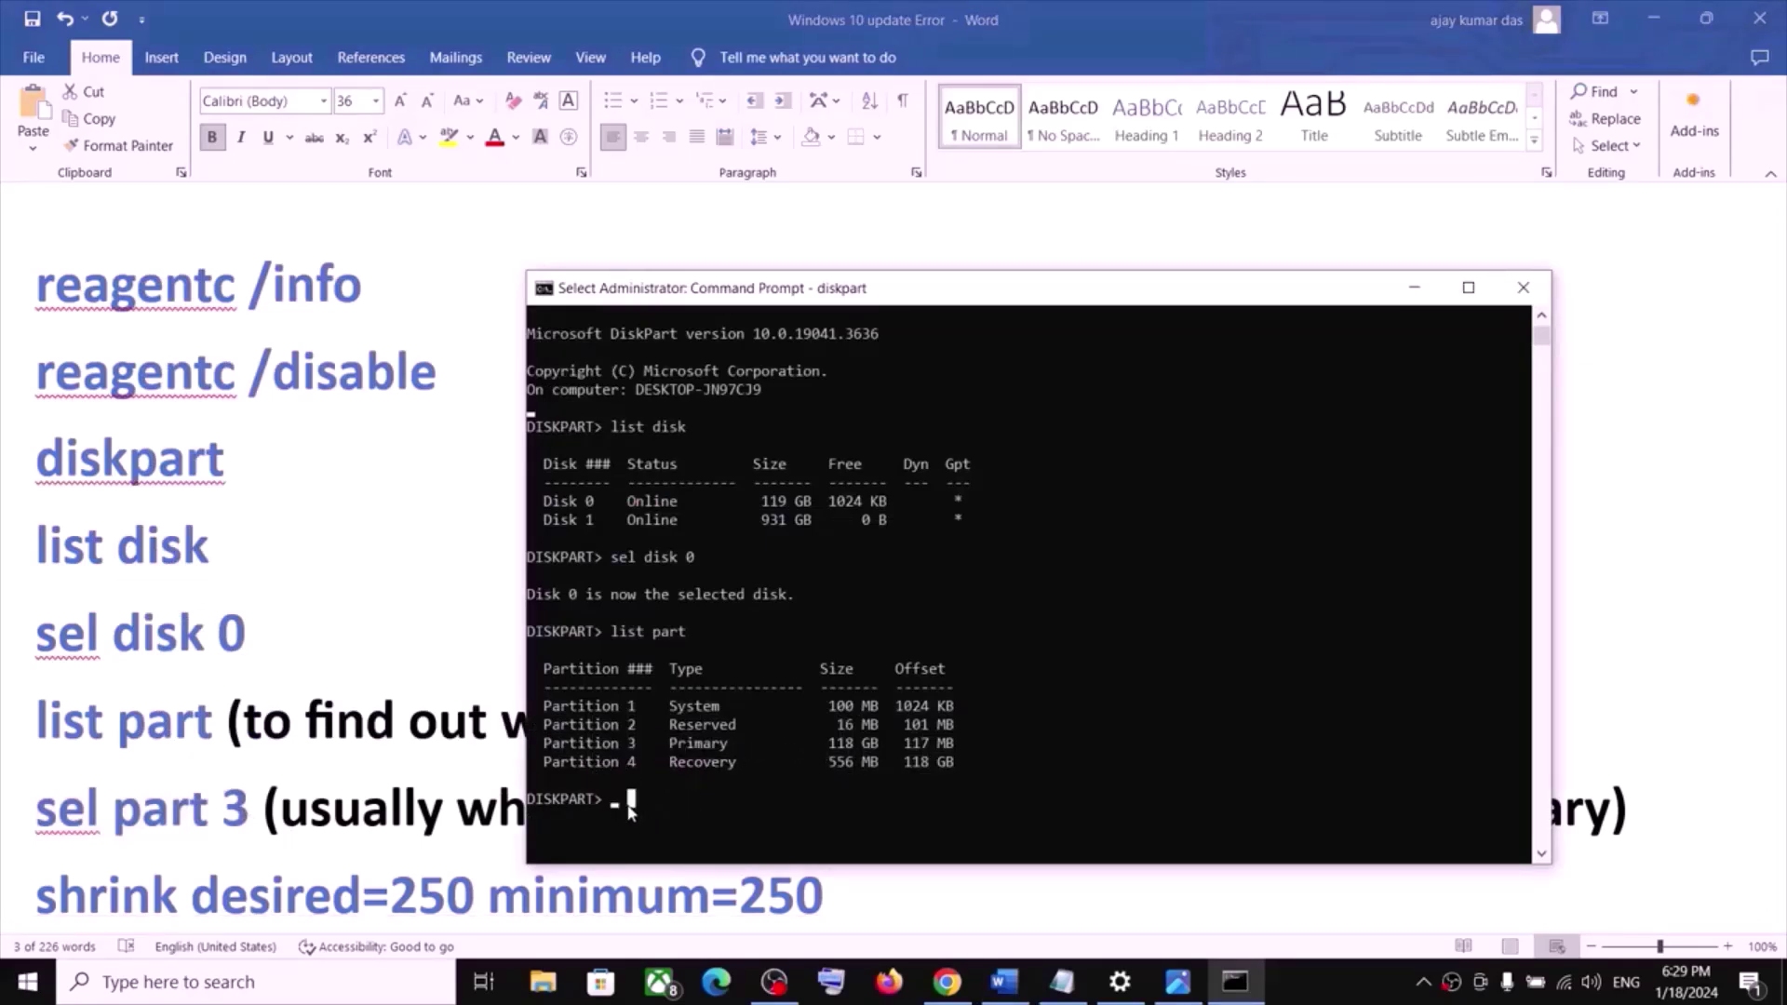
text(sel part 3)
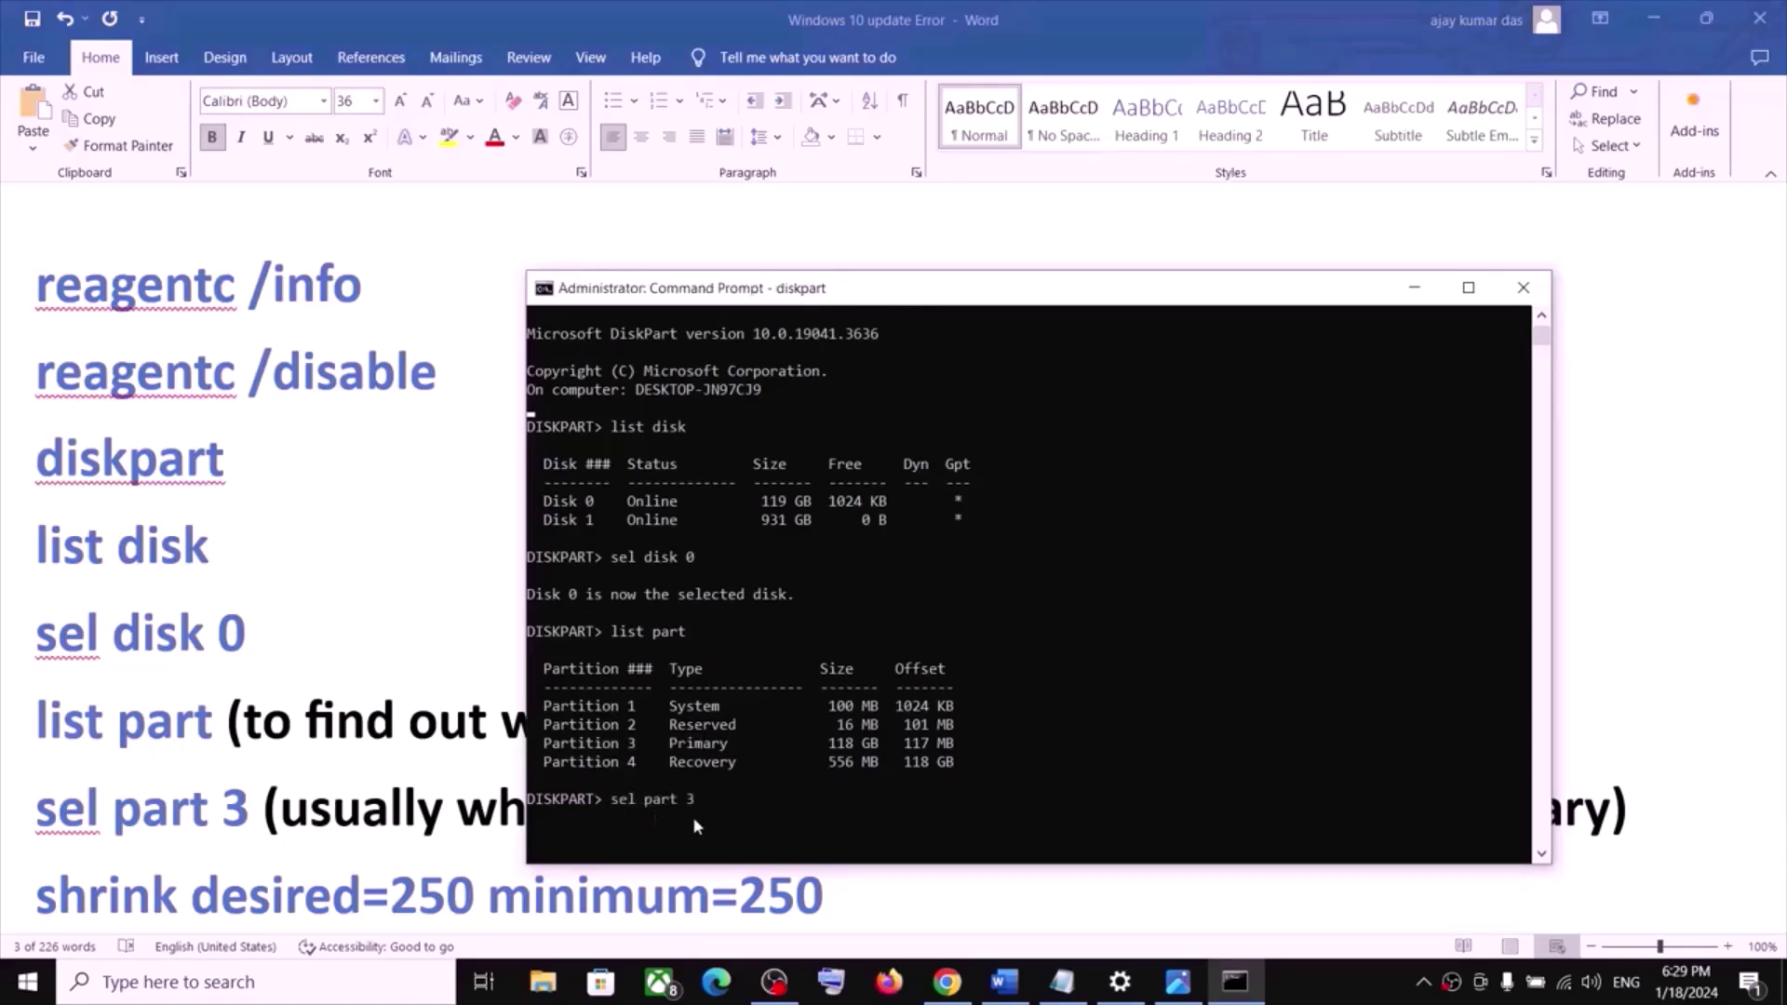
key(Return)
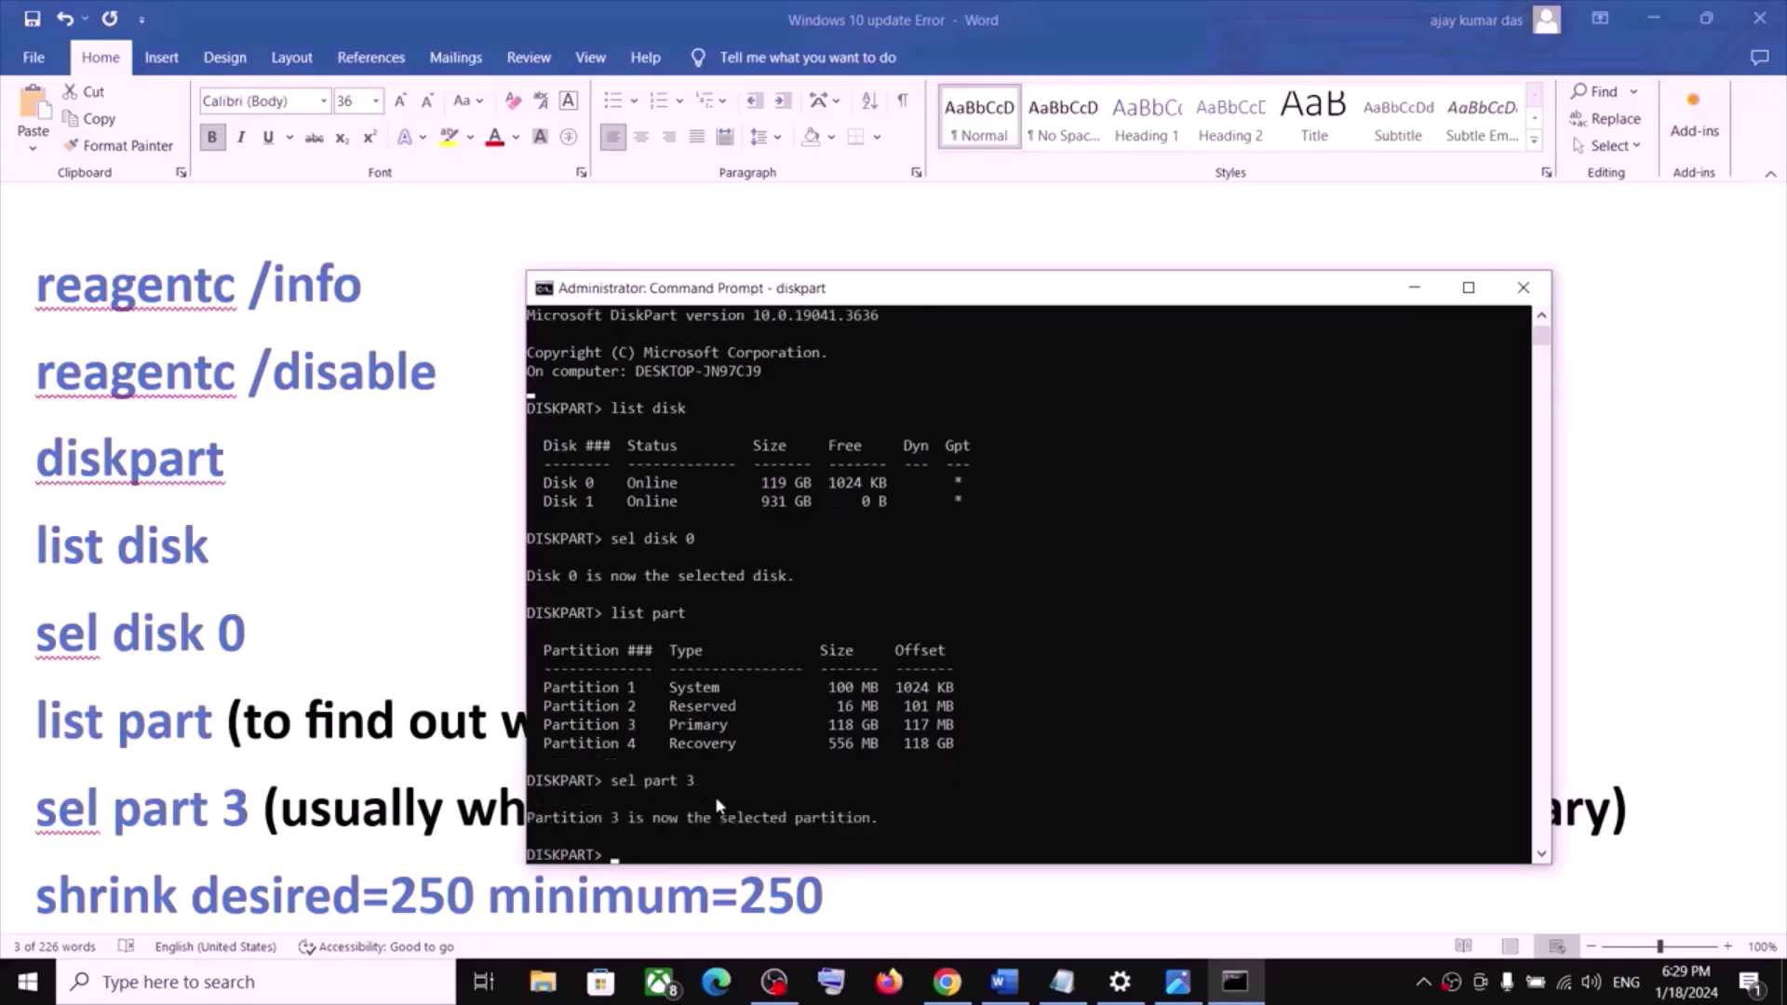
drag(248, 819, 36, 819)
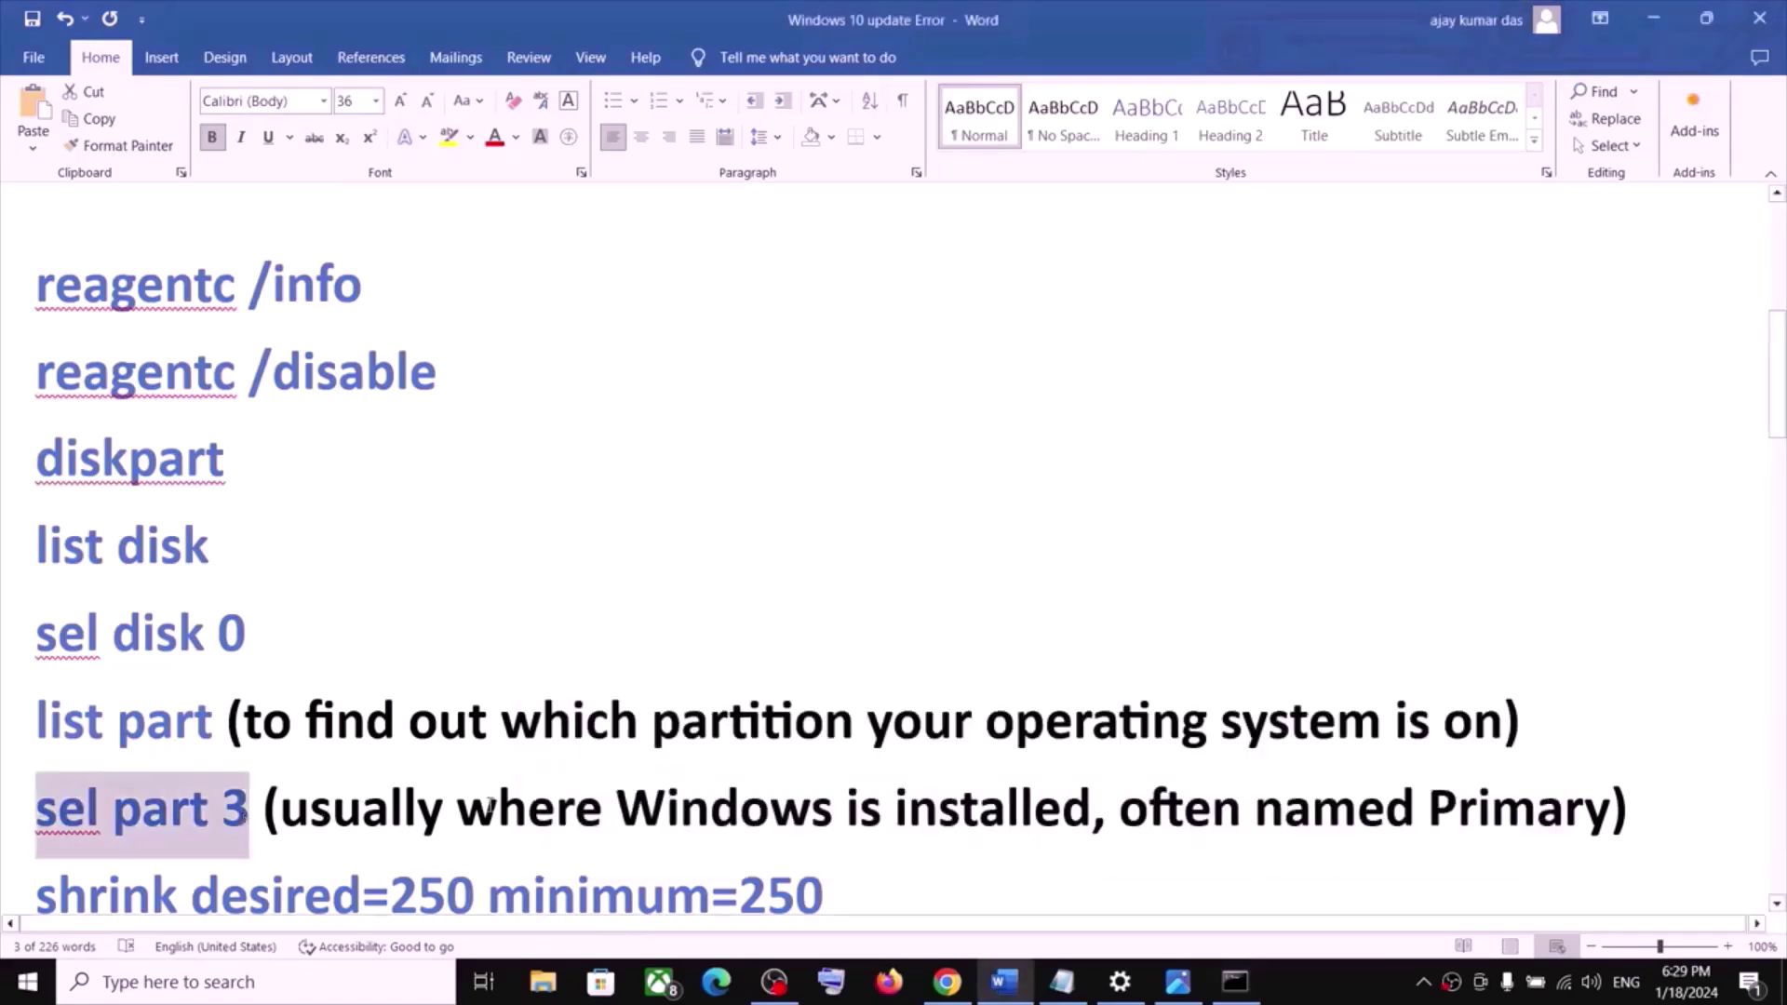
- Shrink partition 3 by 250 MB with shrink desired=250 minimum=250
scroll(484, 802, down, 1)
scroll(476, 802, down, 1)
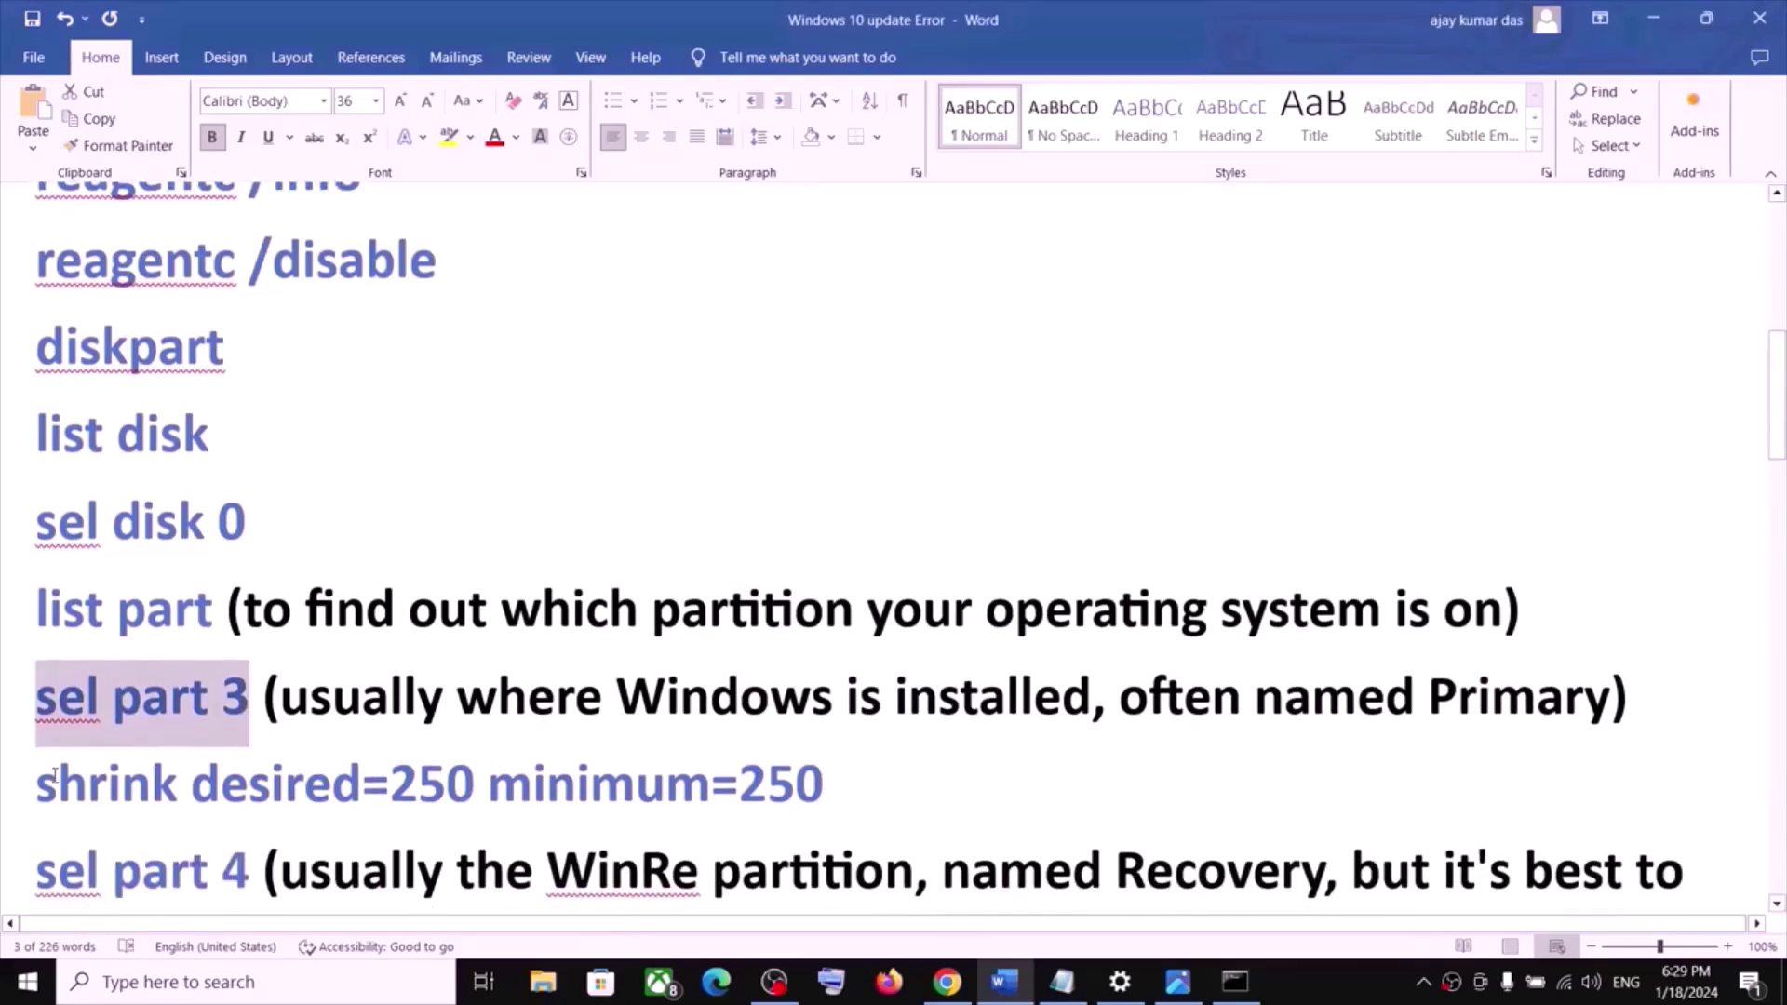
drag(37, 785, 776, 789)
key(ctrl+c)
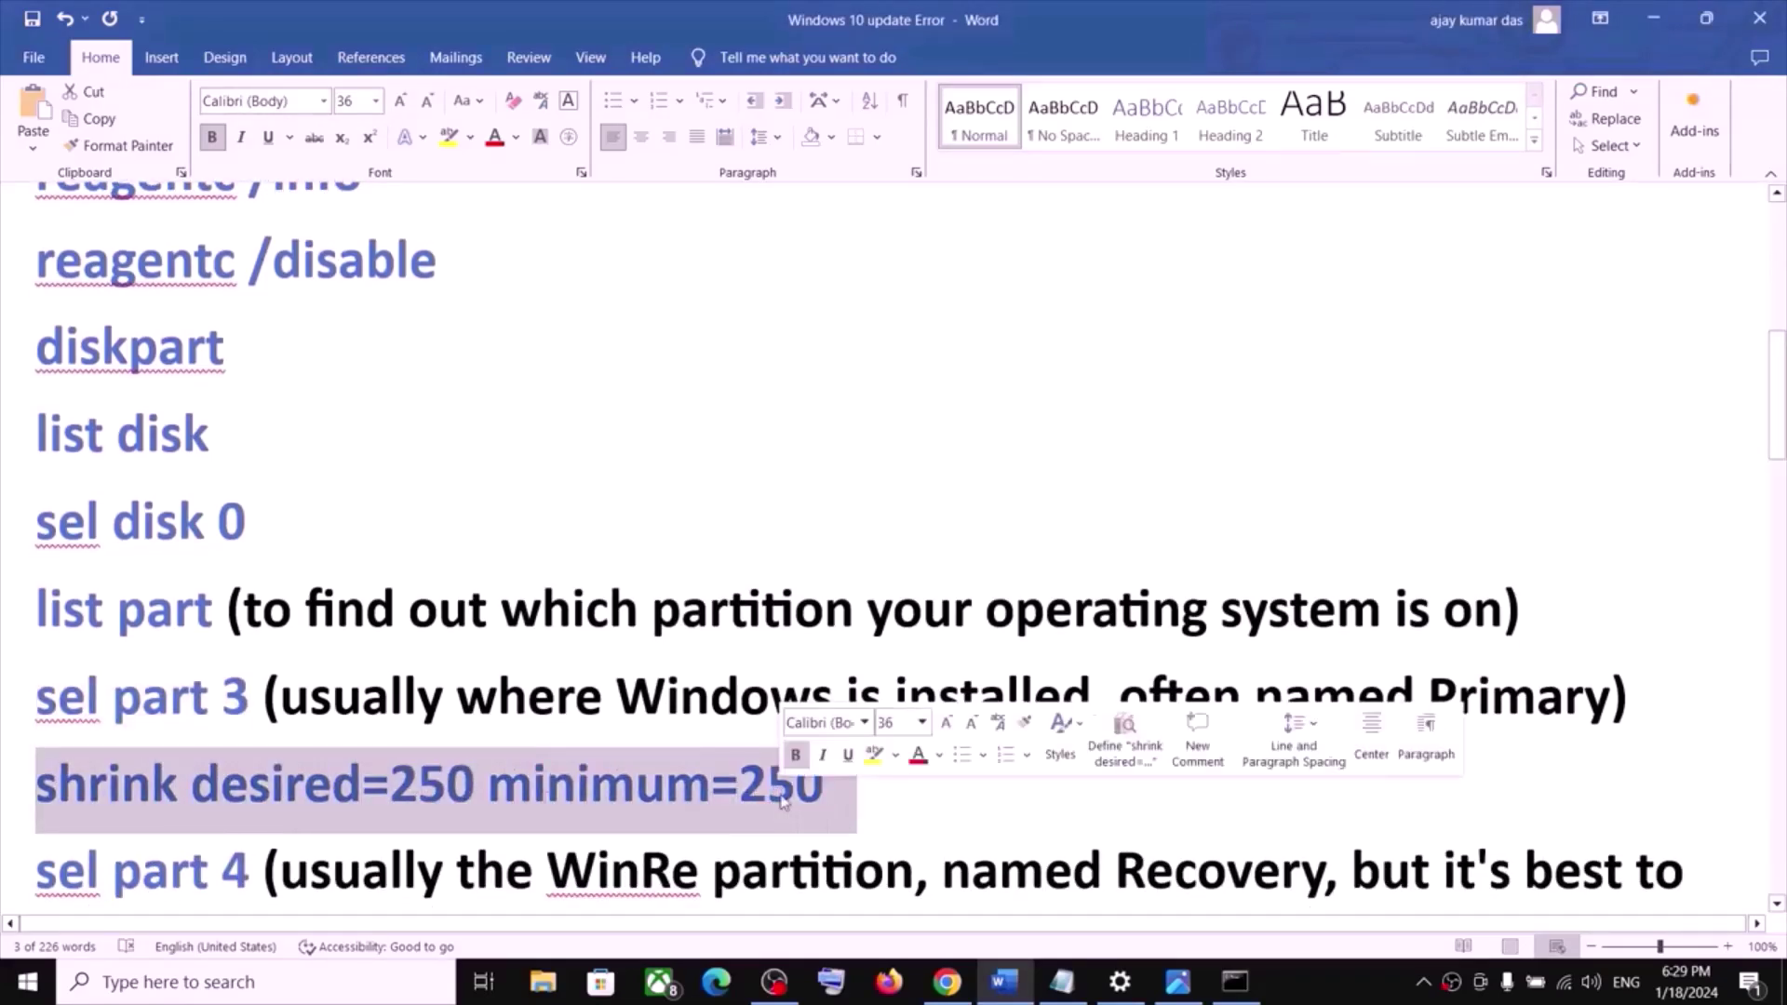
key(alt+Tab)
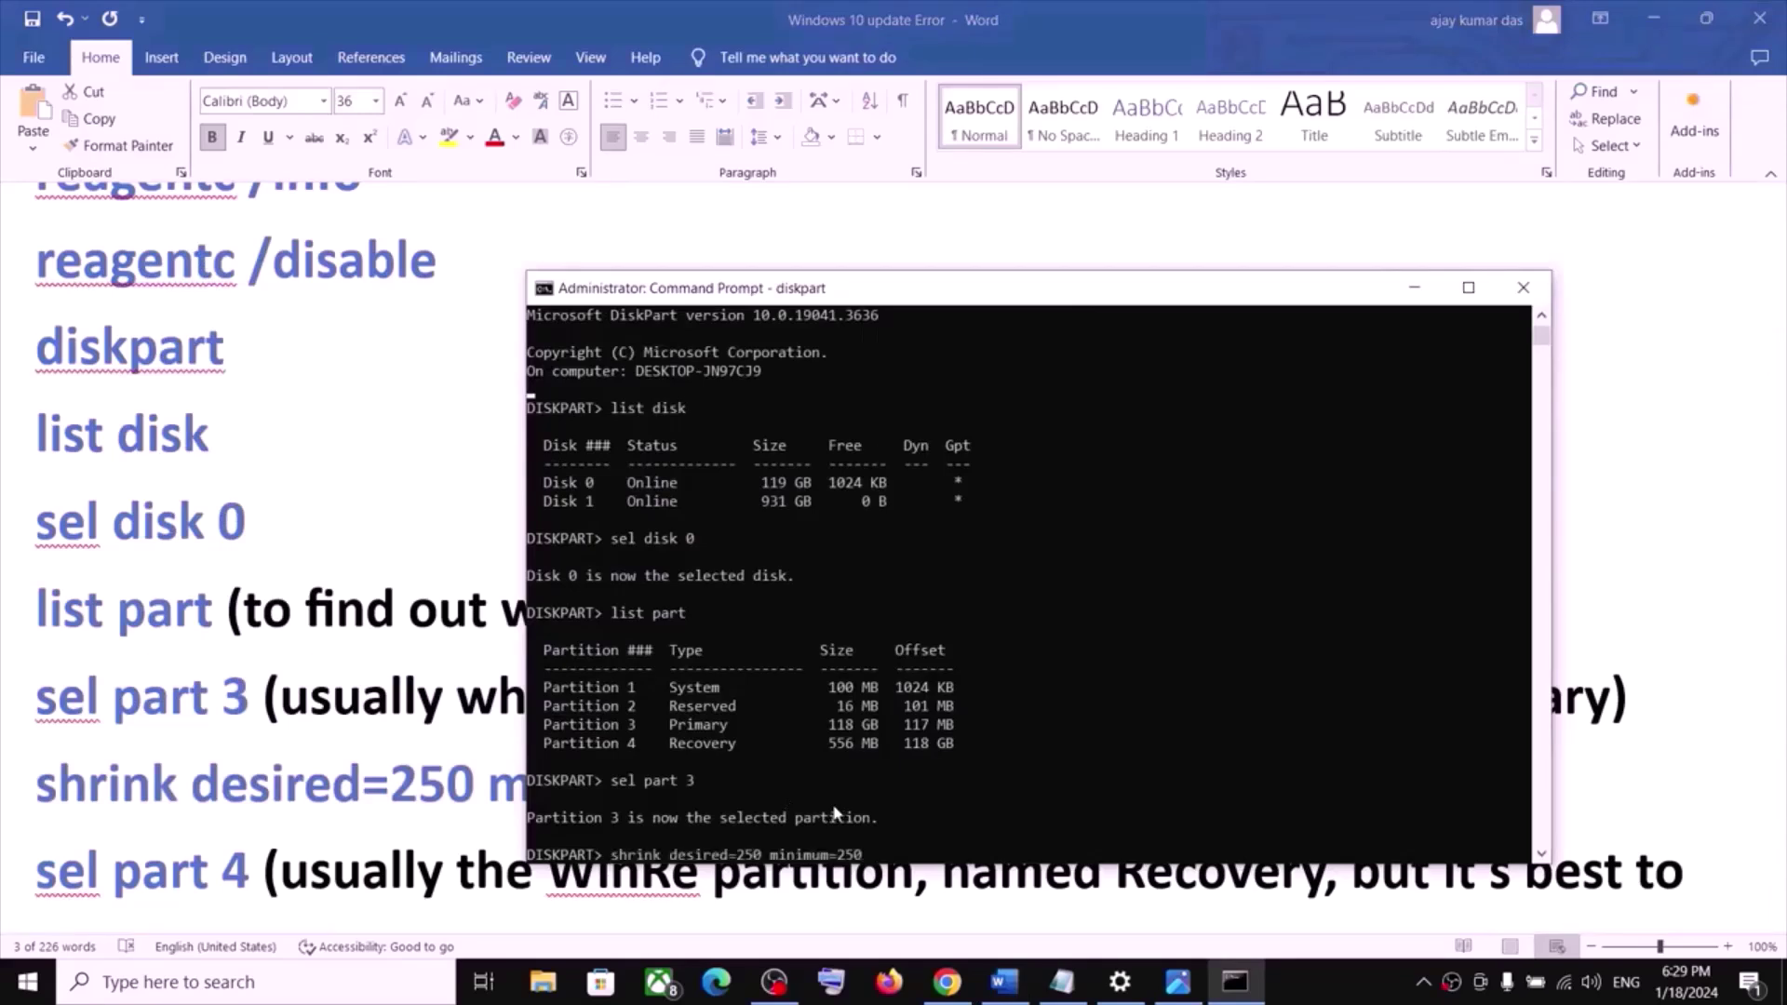
key(ctrl+v)
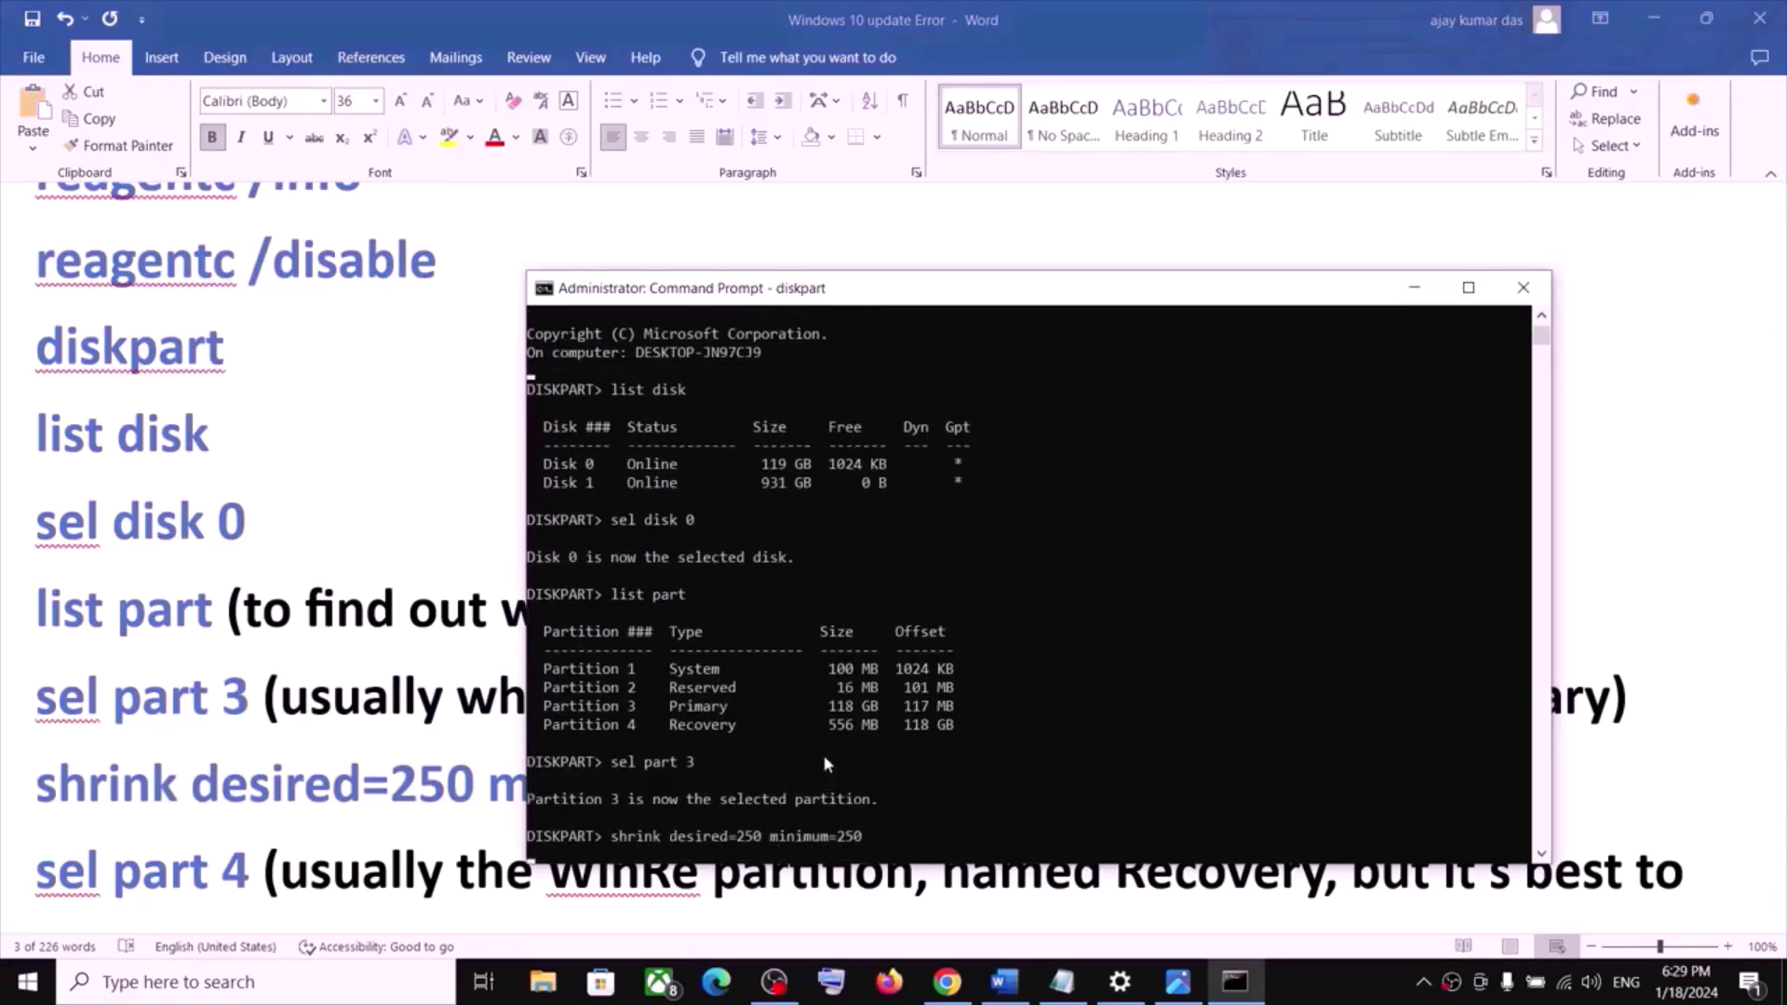
scroll(821, 719, down, 2)
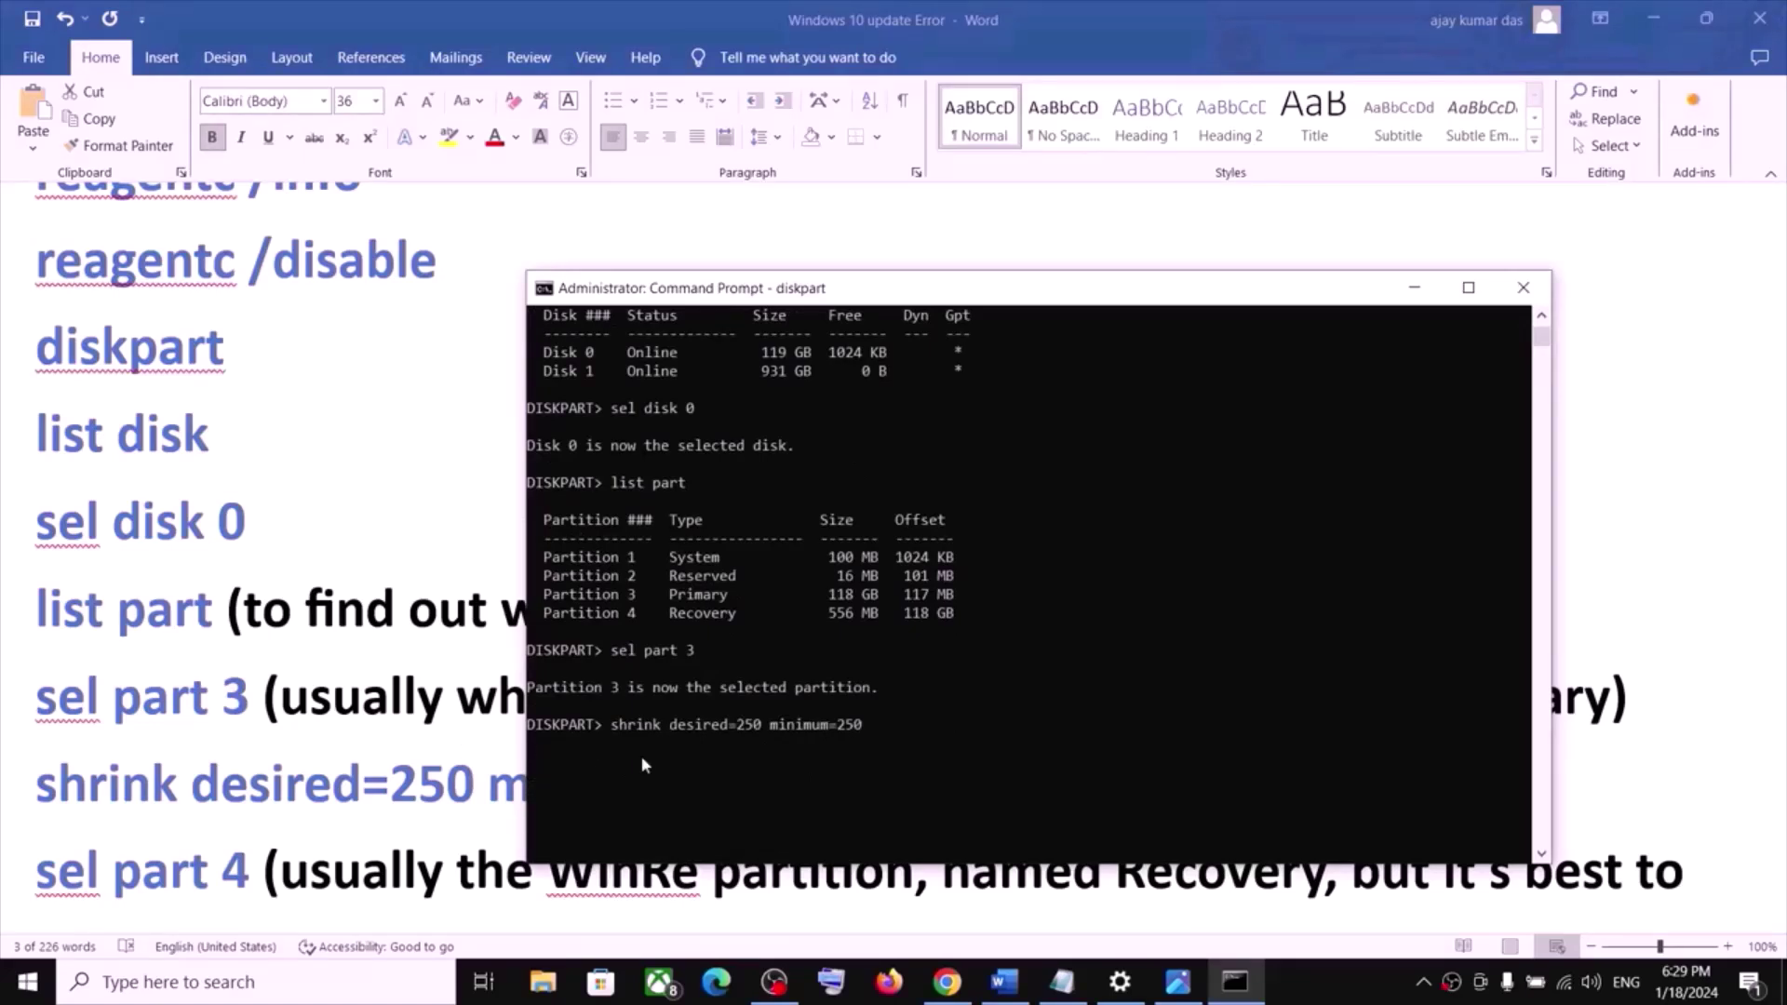
click(1311, 978)
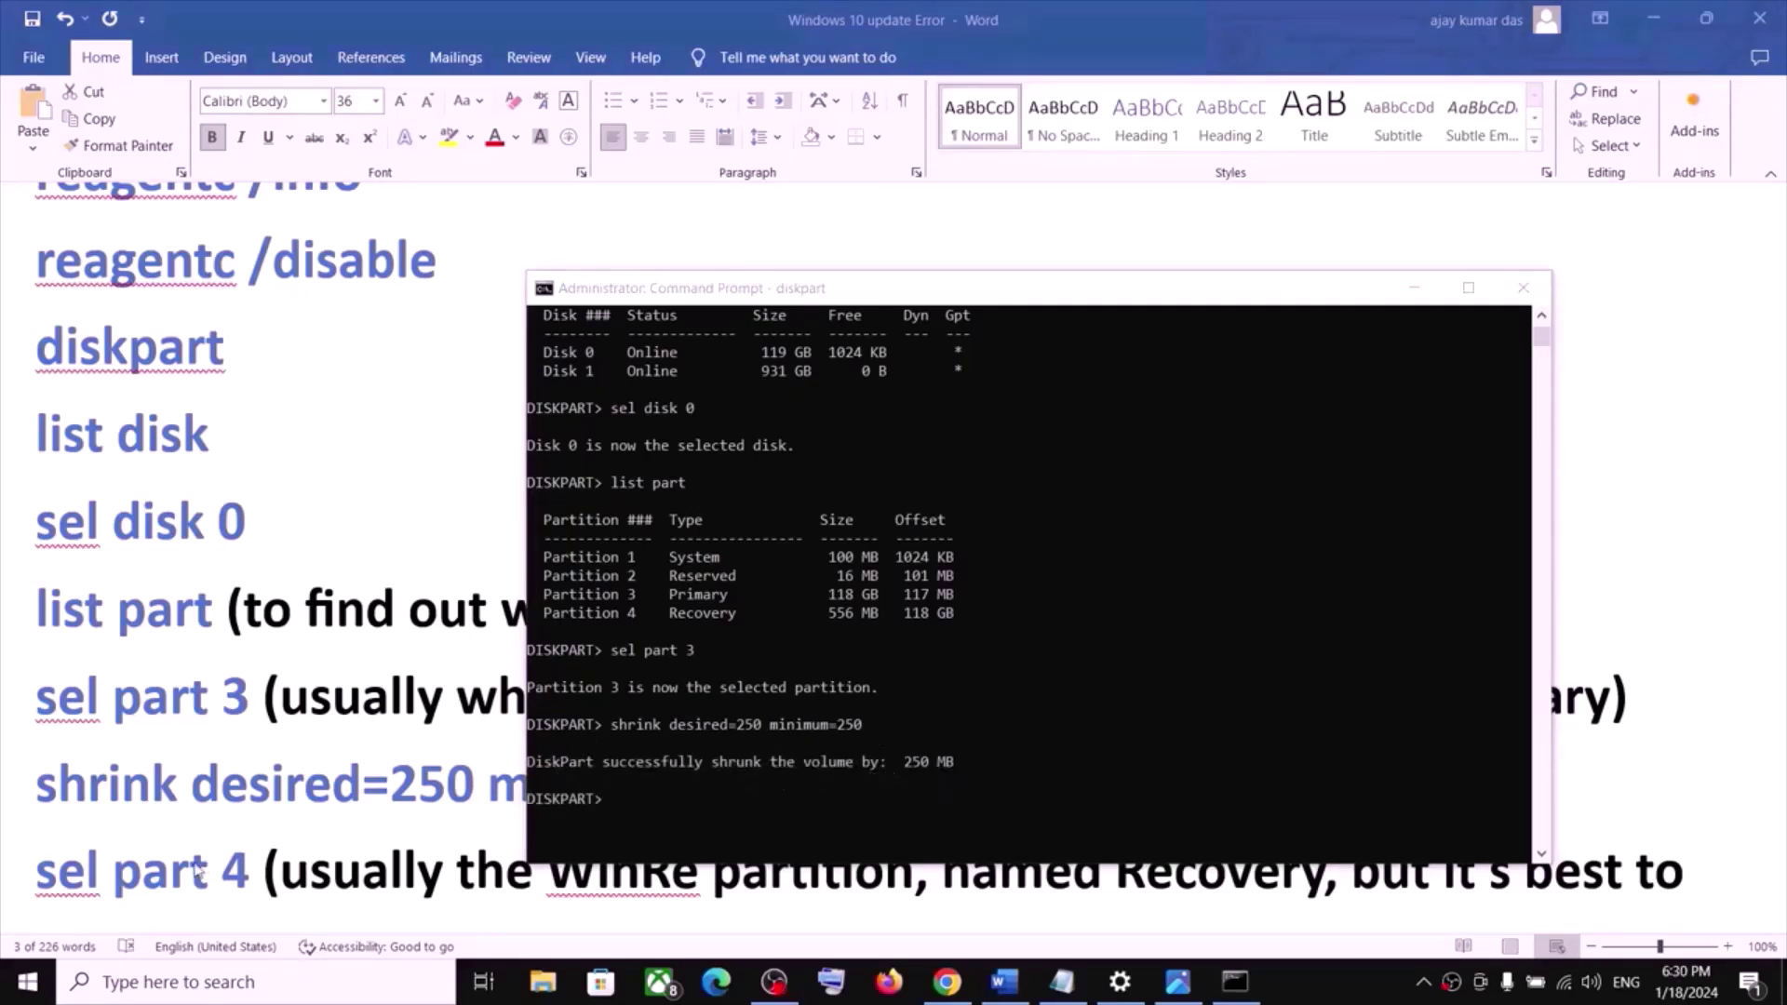
triple_click(243, 844)
scroll(270, 836, down, 1)
drag(248, 809, 69, 809)
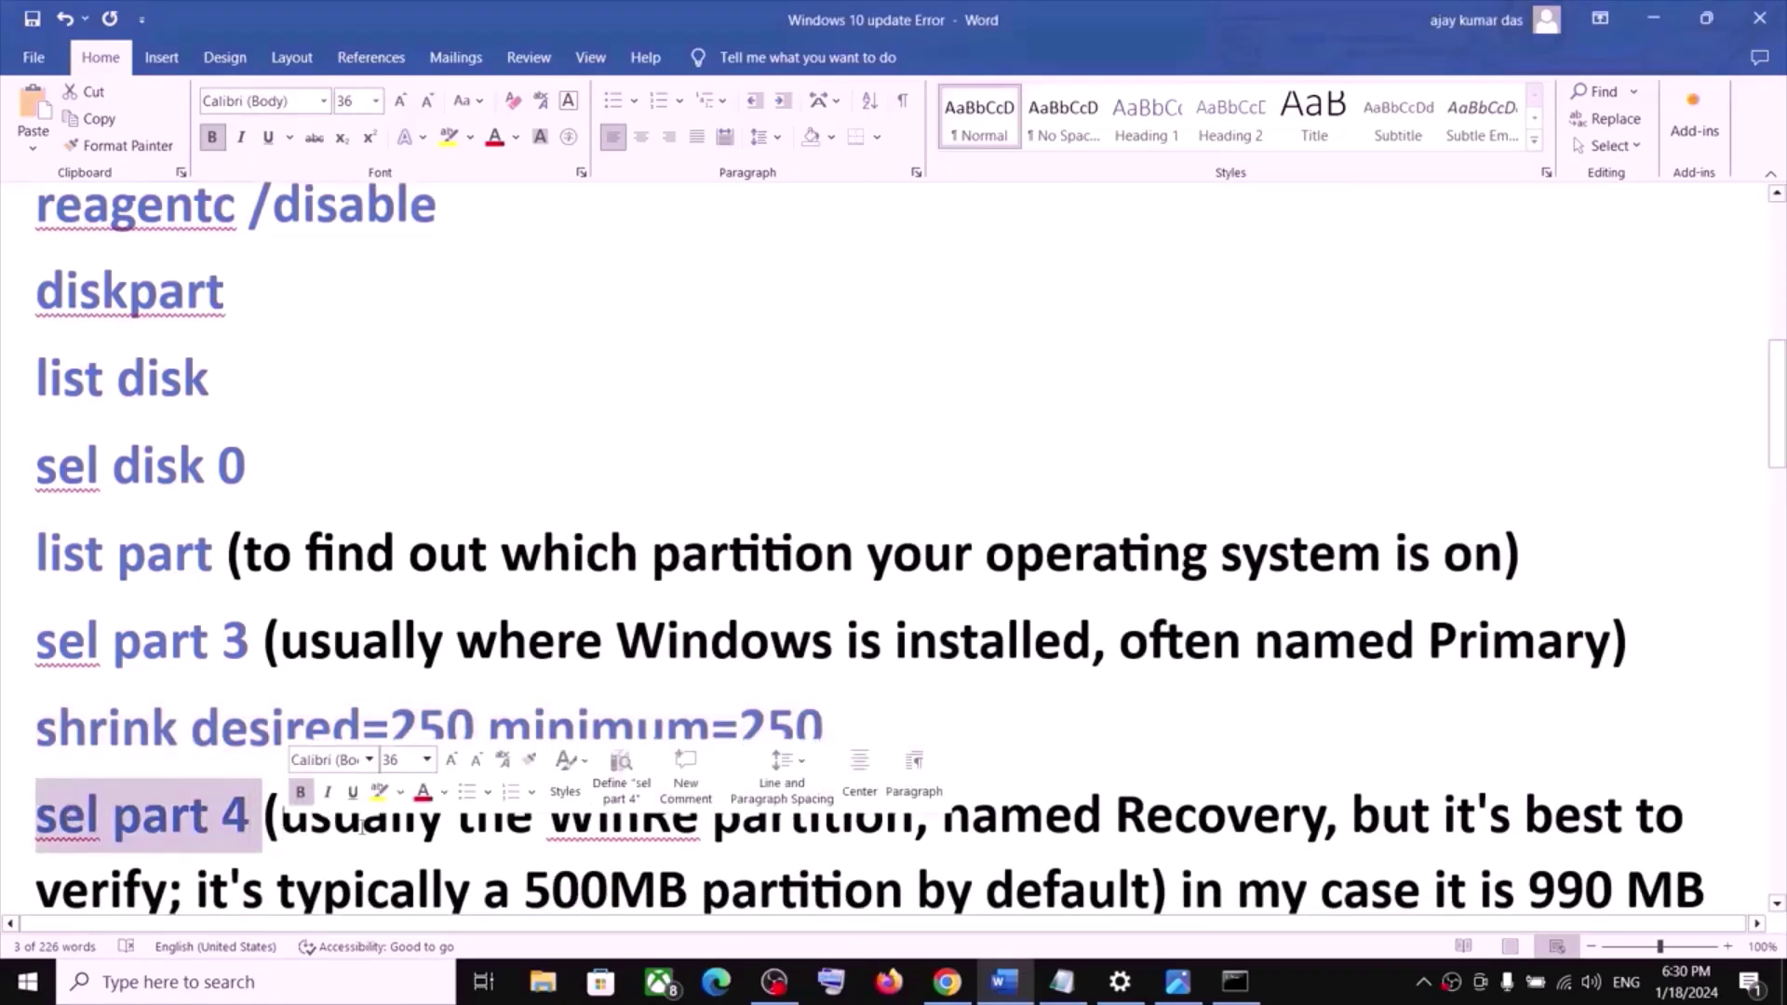
- Select partition 4, the Recovery partition, with sel part 4
scroll(465, 772, down, 1)
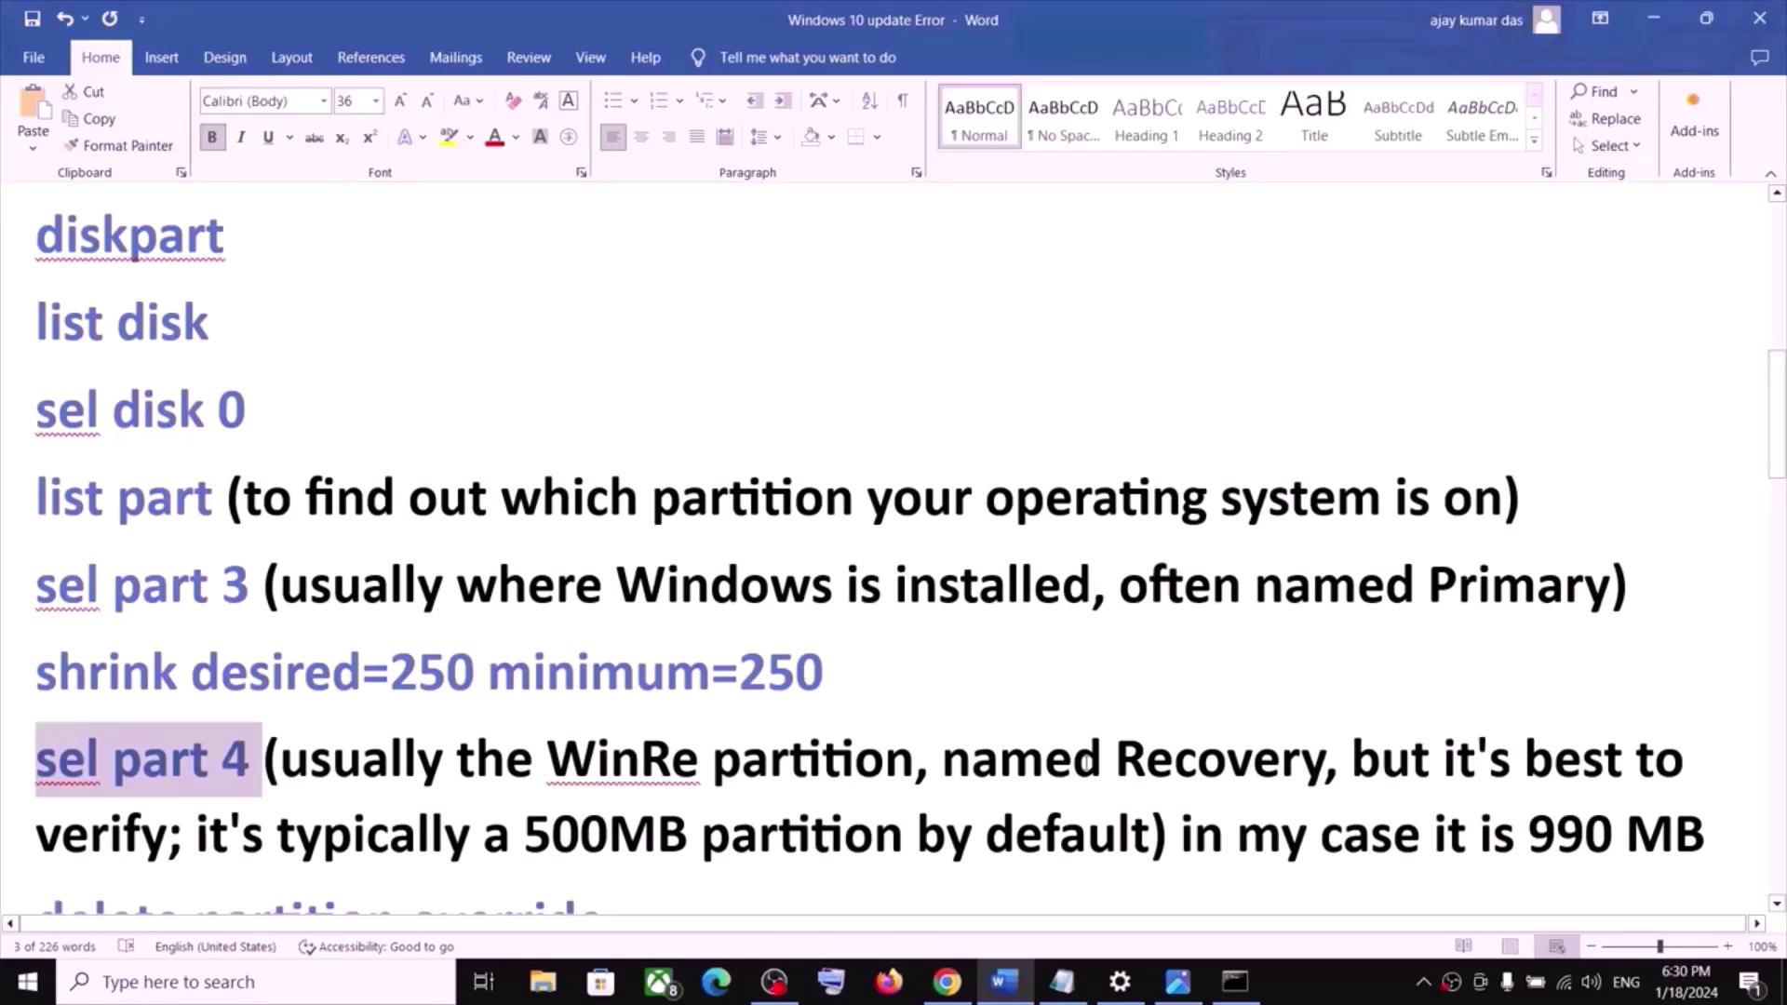
scroll(470, 833, down, 1)
drag(279, 782, 680, 789)
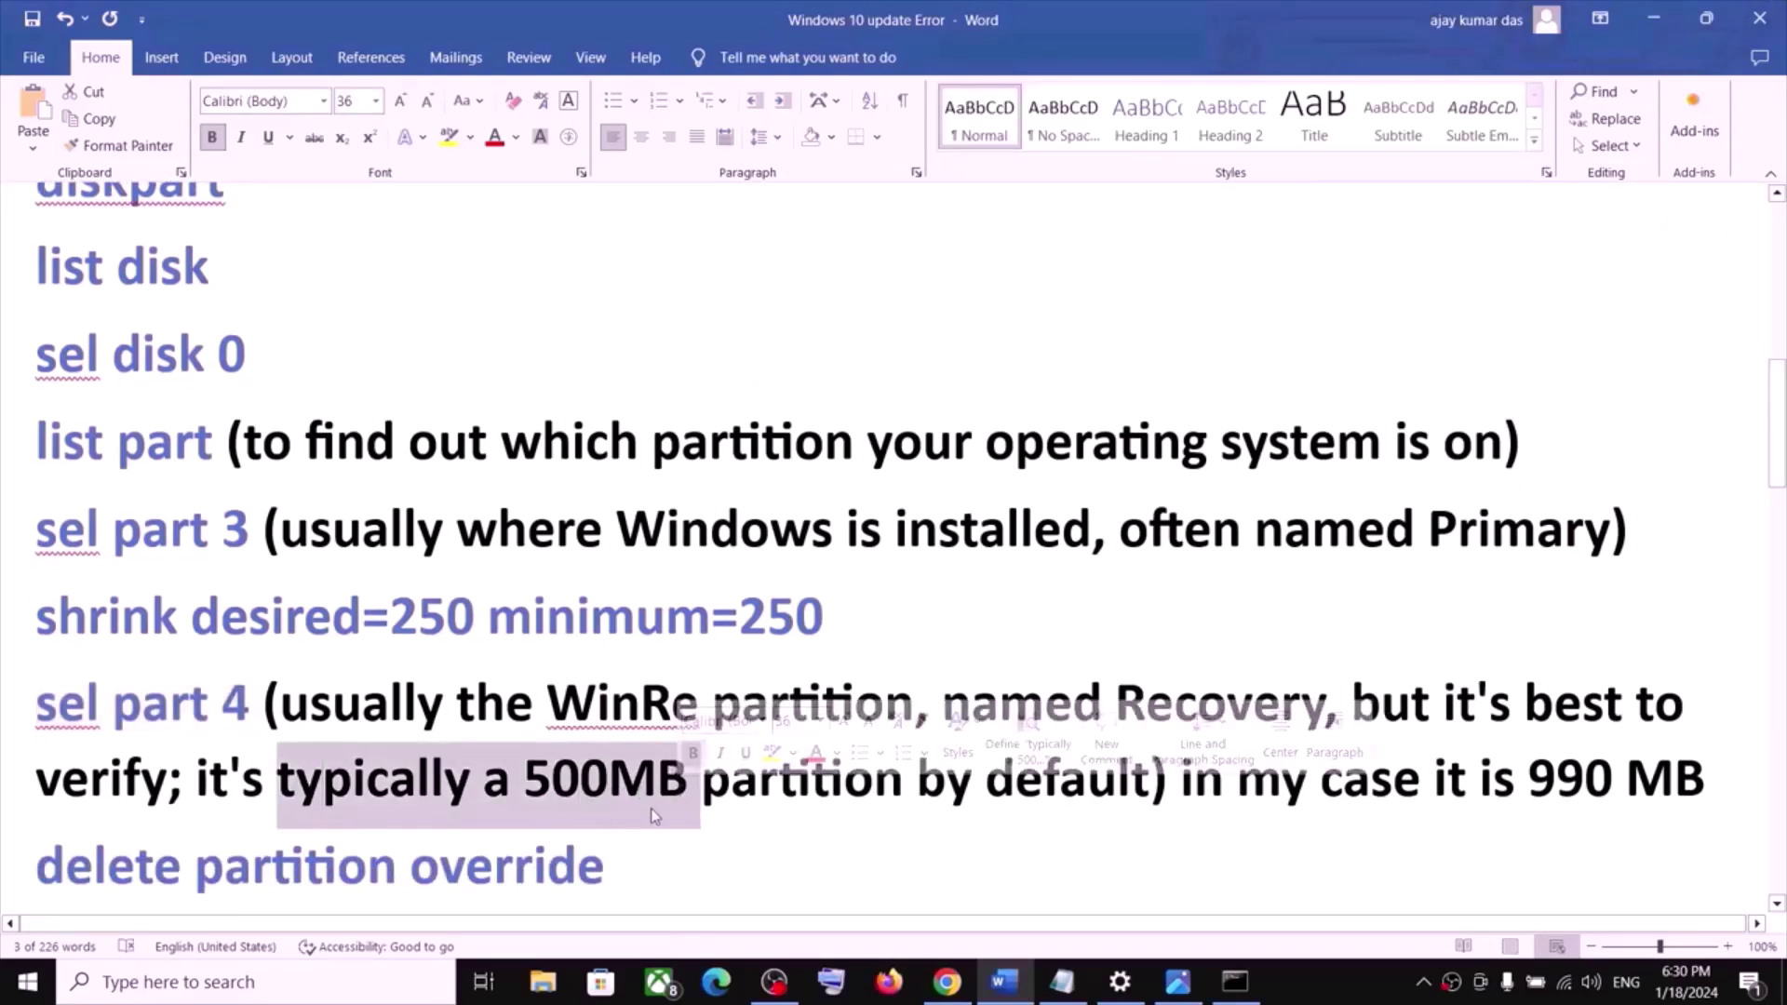
drag(755, 786, 1052, 786)
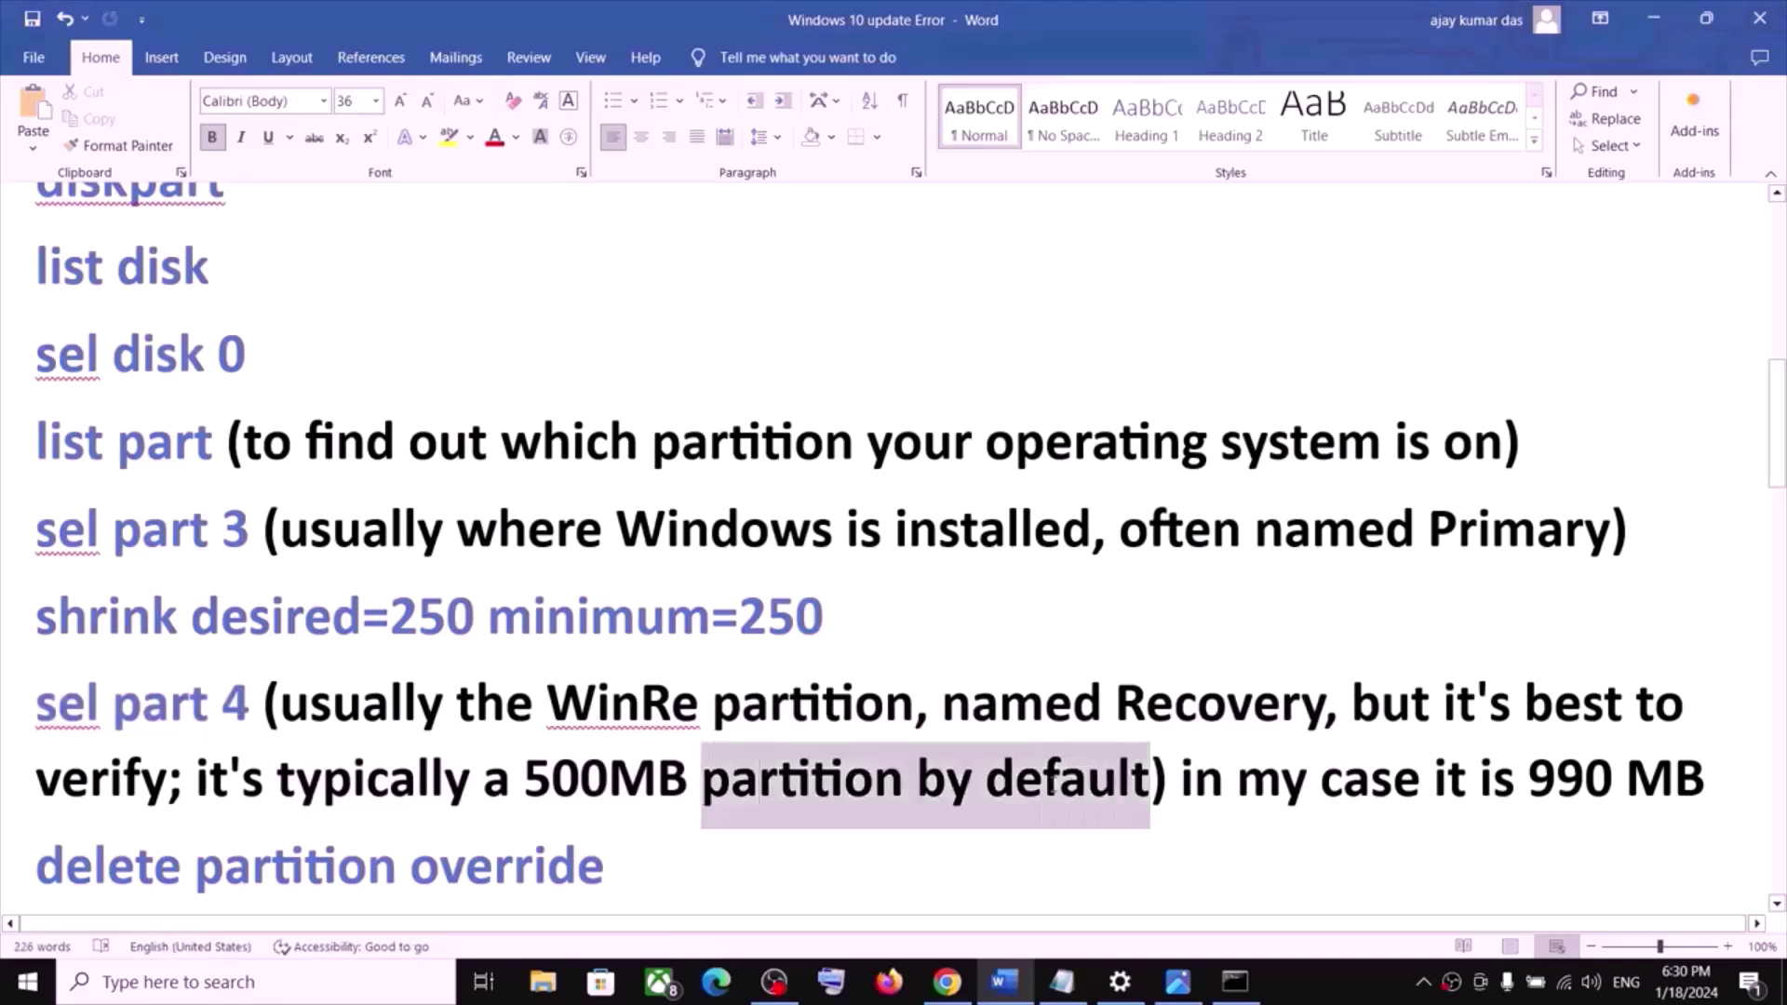
click(1421, 779)
click(1233, 986)
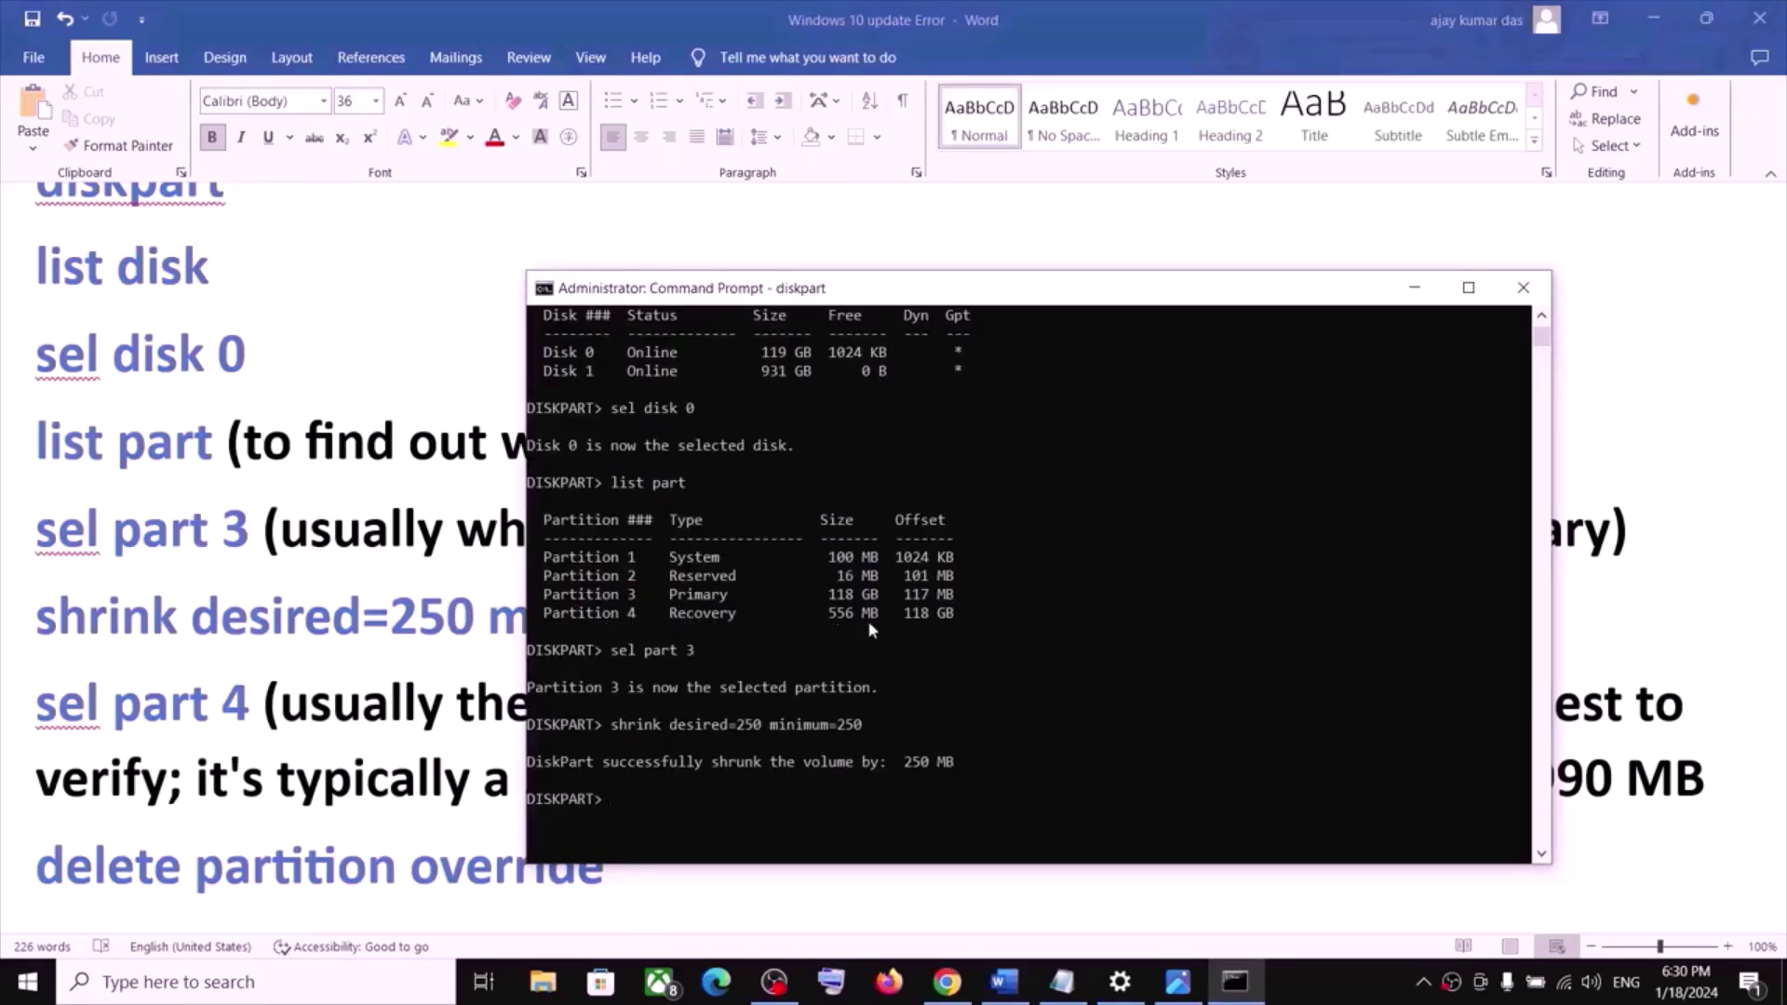
key(alt+Tab)
drag(261, 709, 77, 707)
key(ctrl+c)
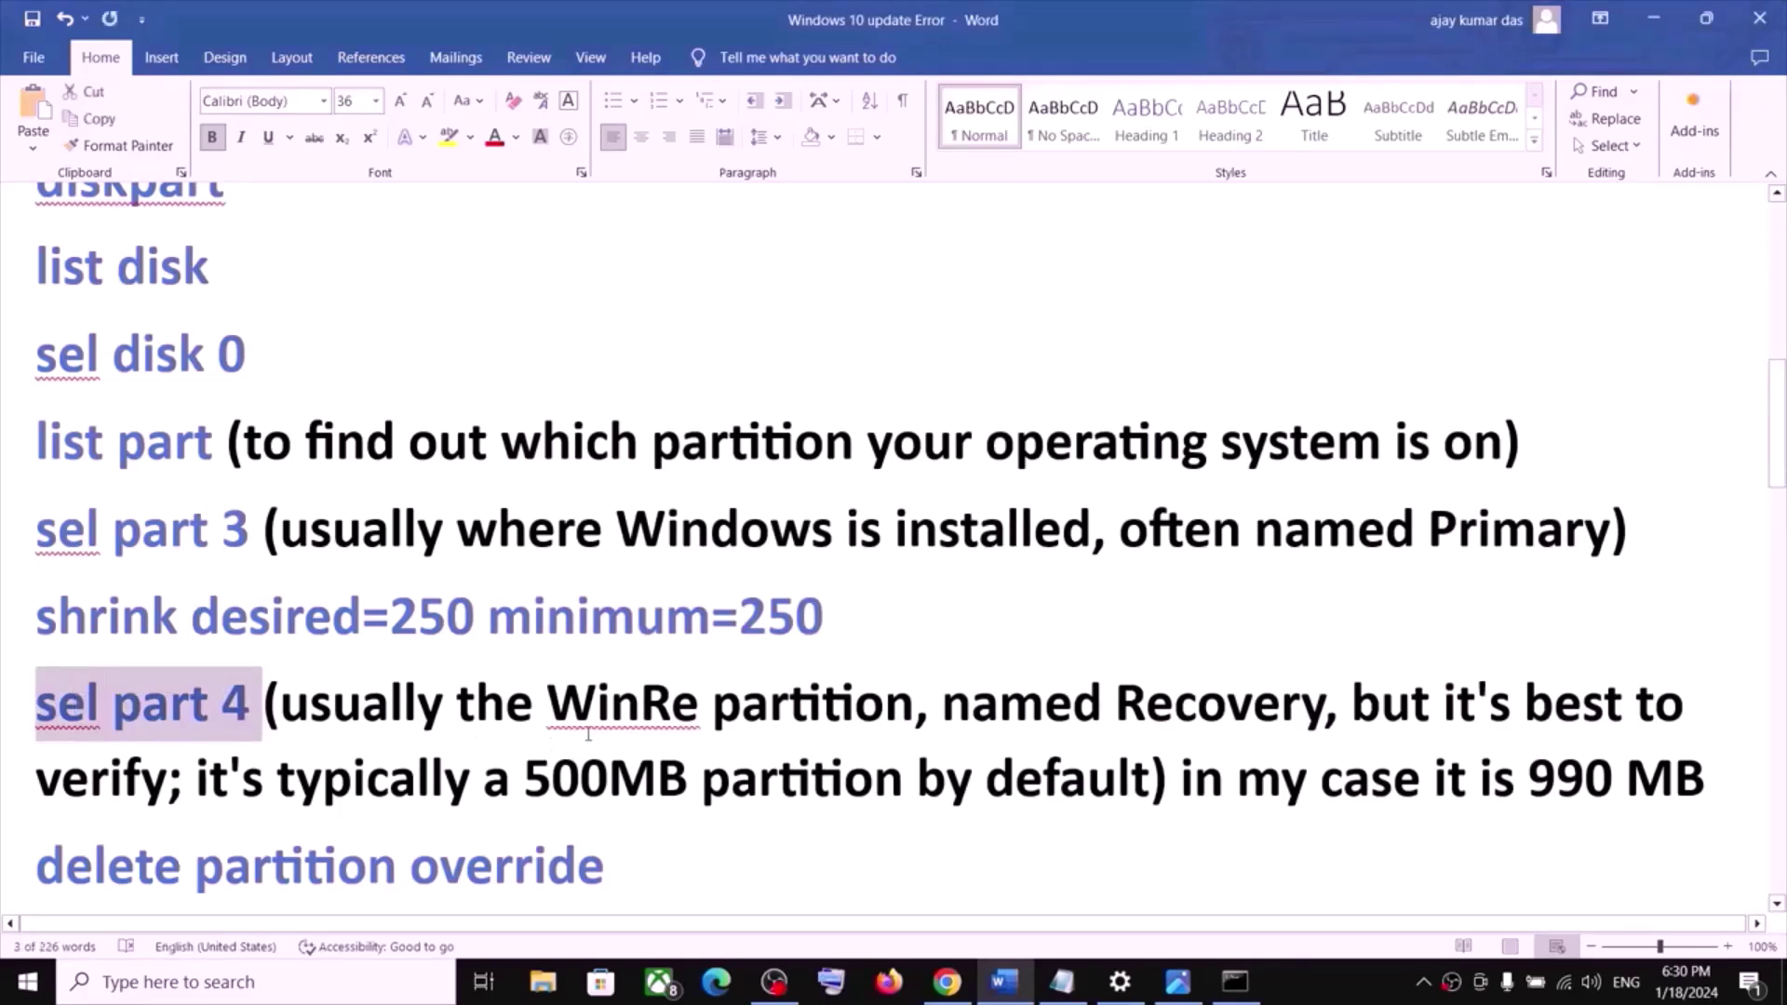
drag(547, 707, 1328, 709)
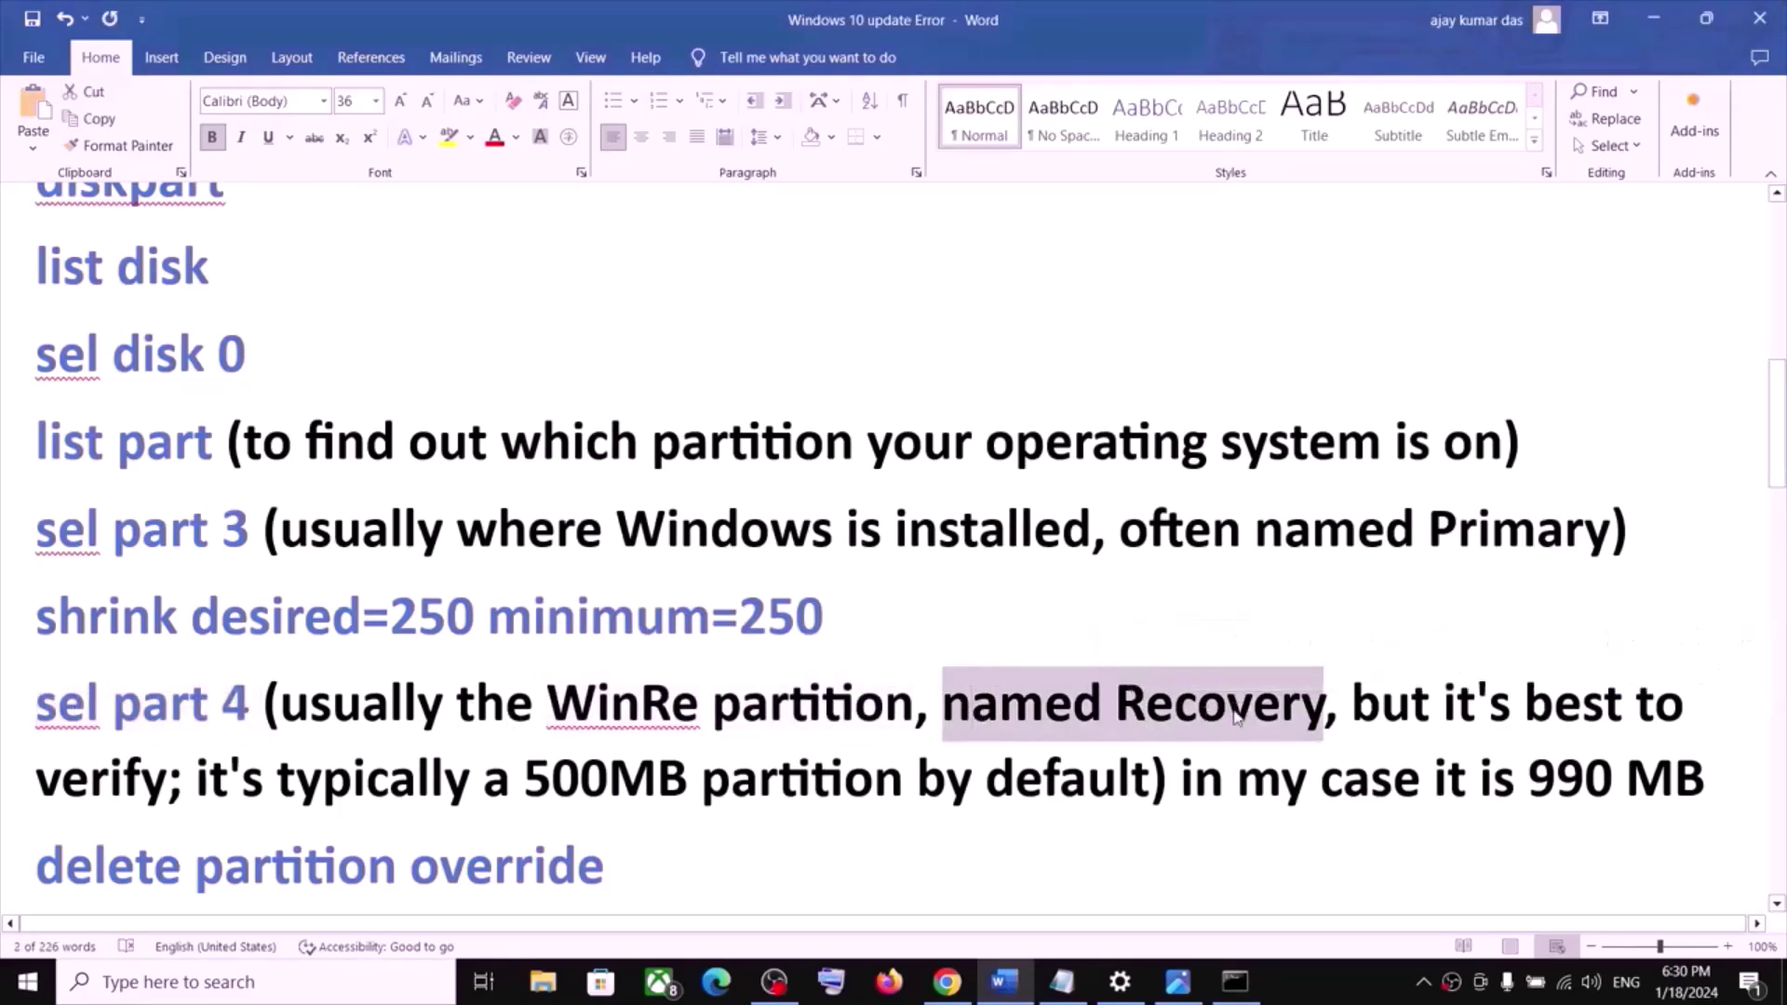
click(1235, 982)
key(ctrl+v)
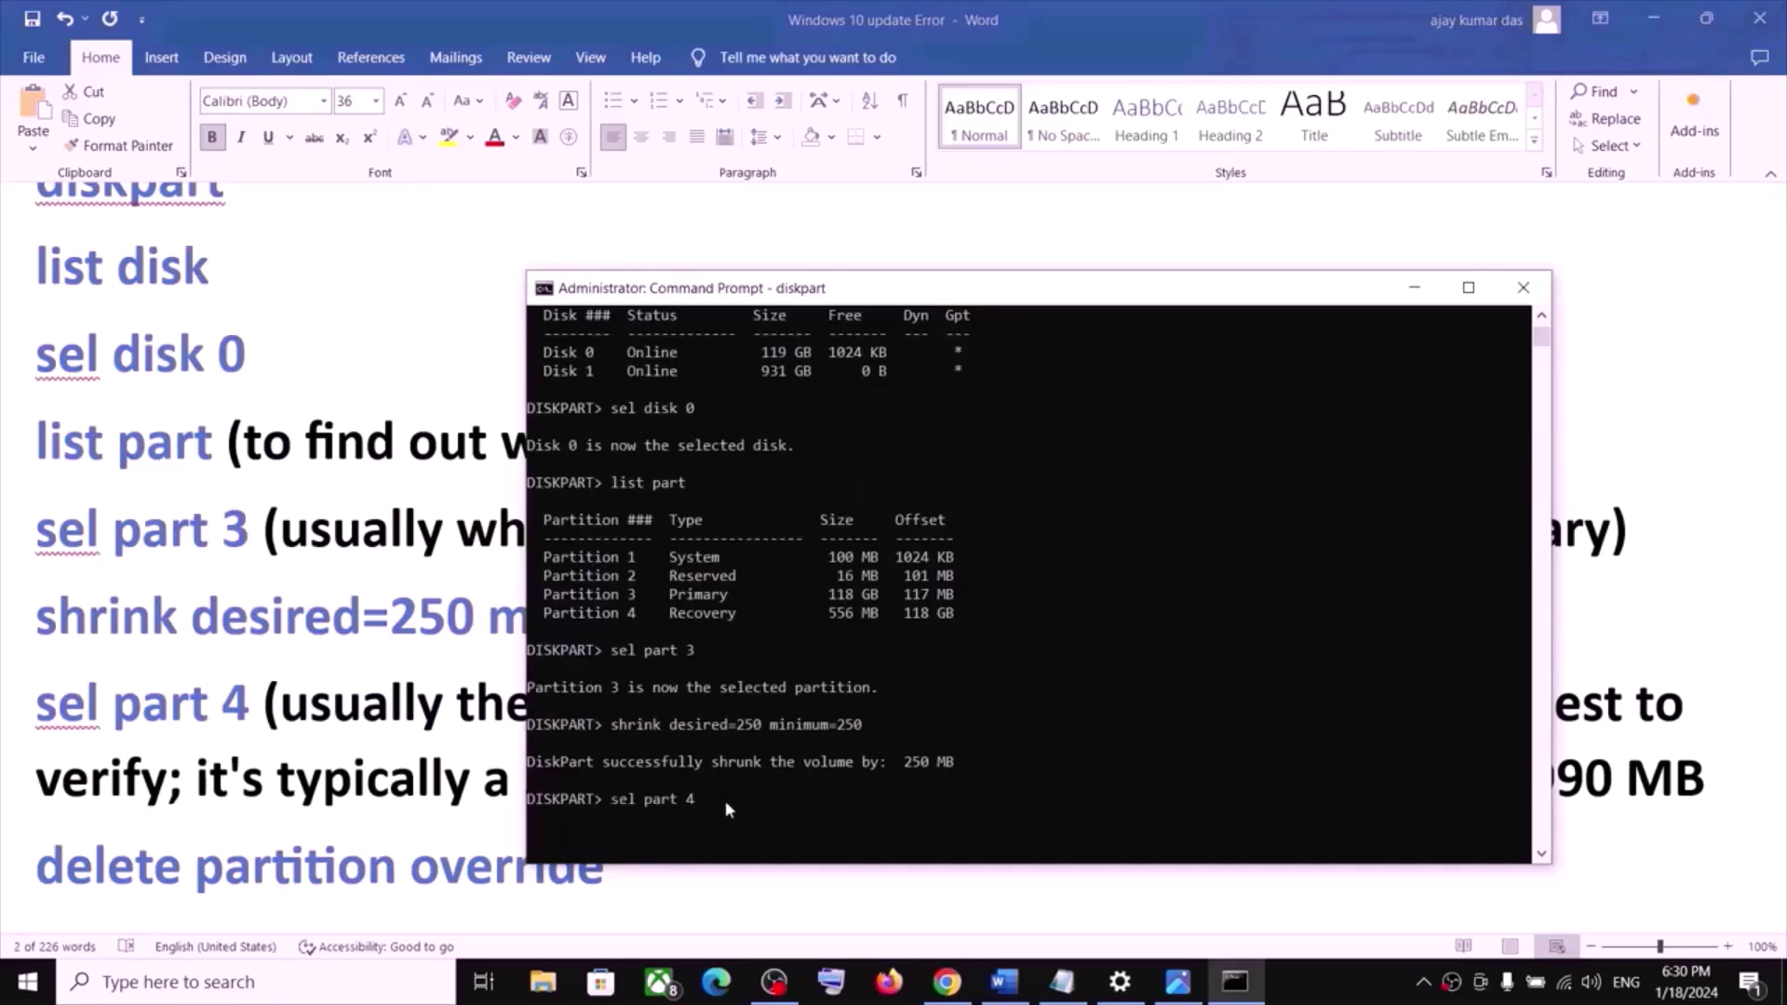
key(Return)
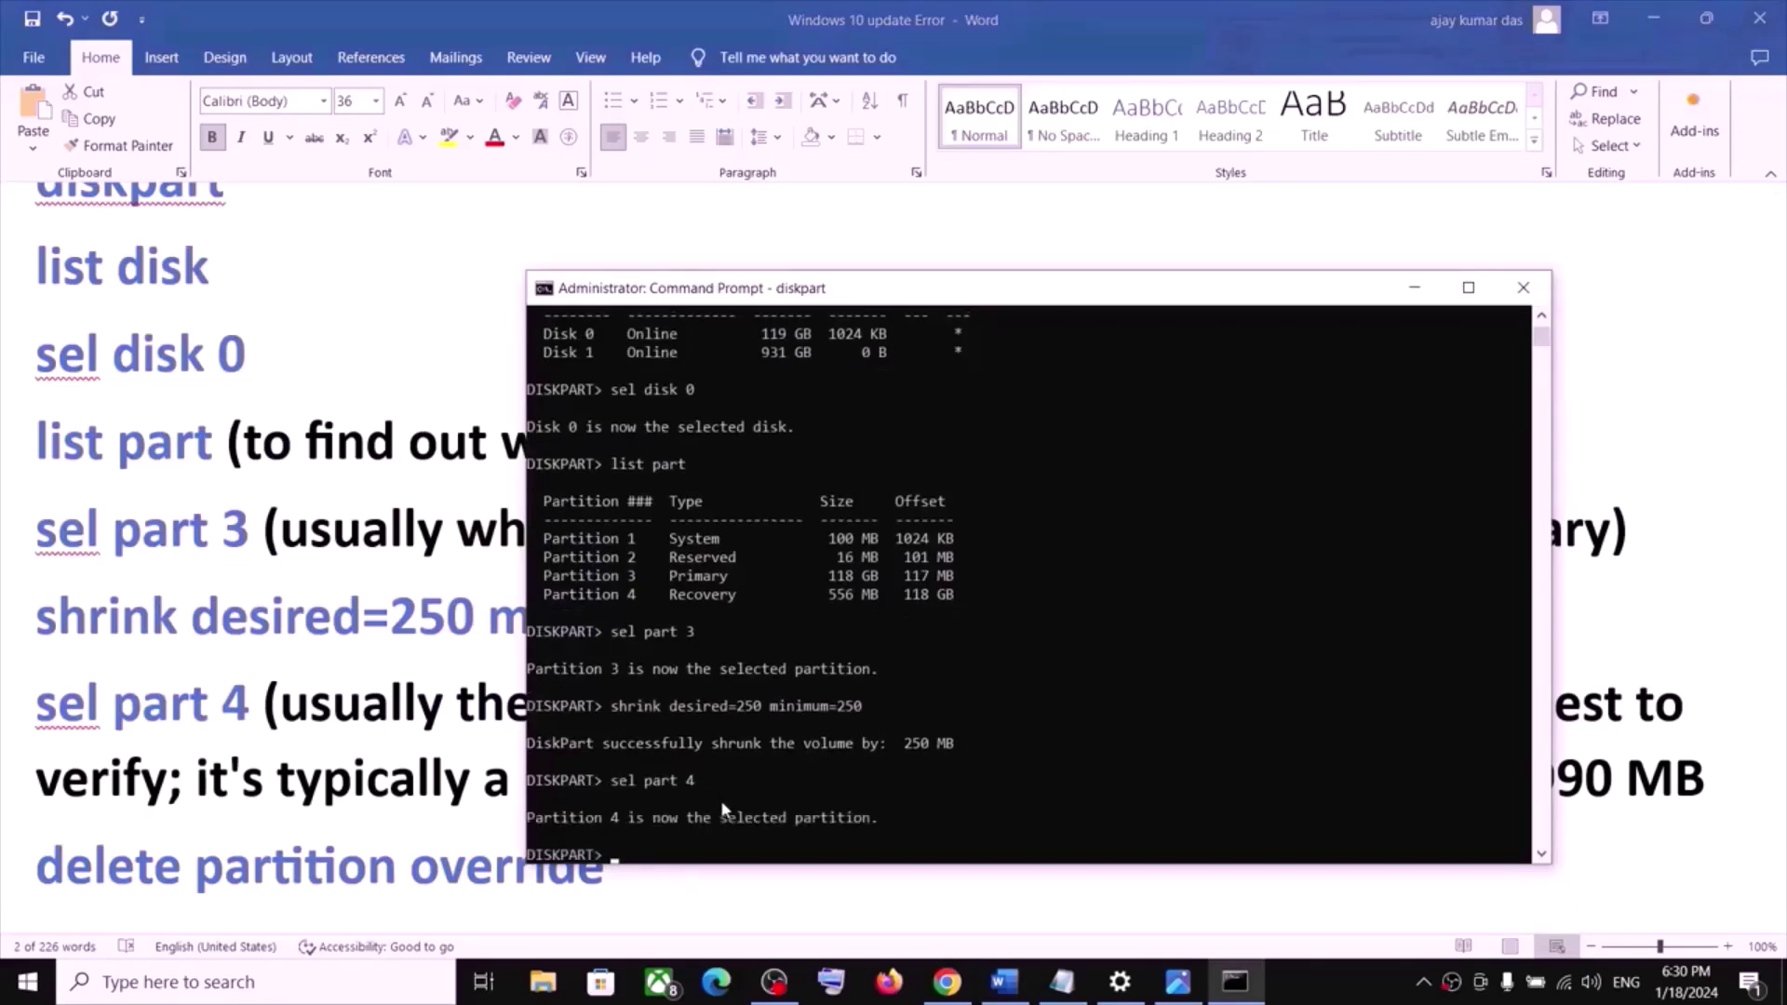
- Force-delete the Recovery partition with delete partition override
key(alt+Tab)
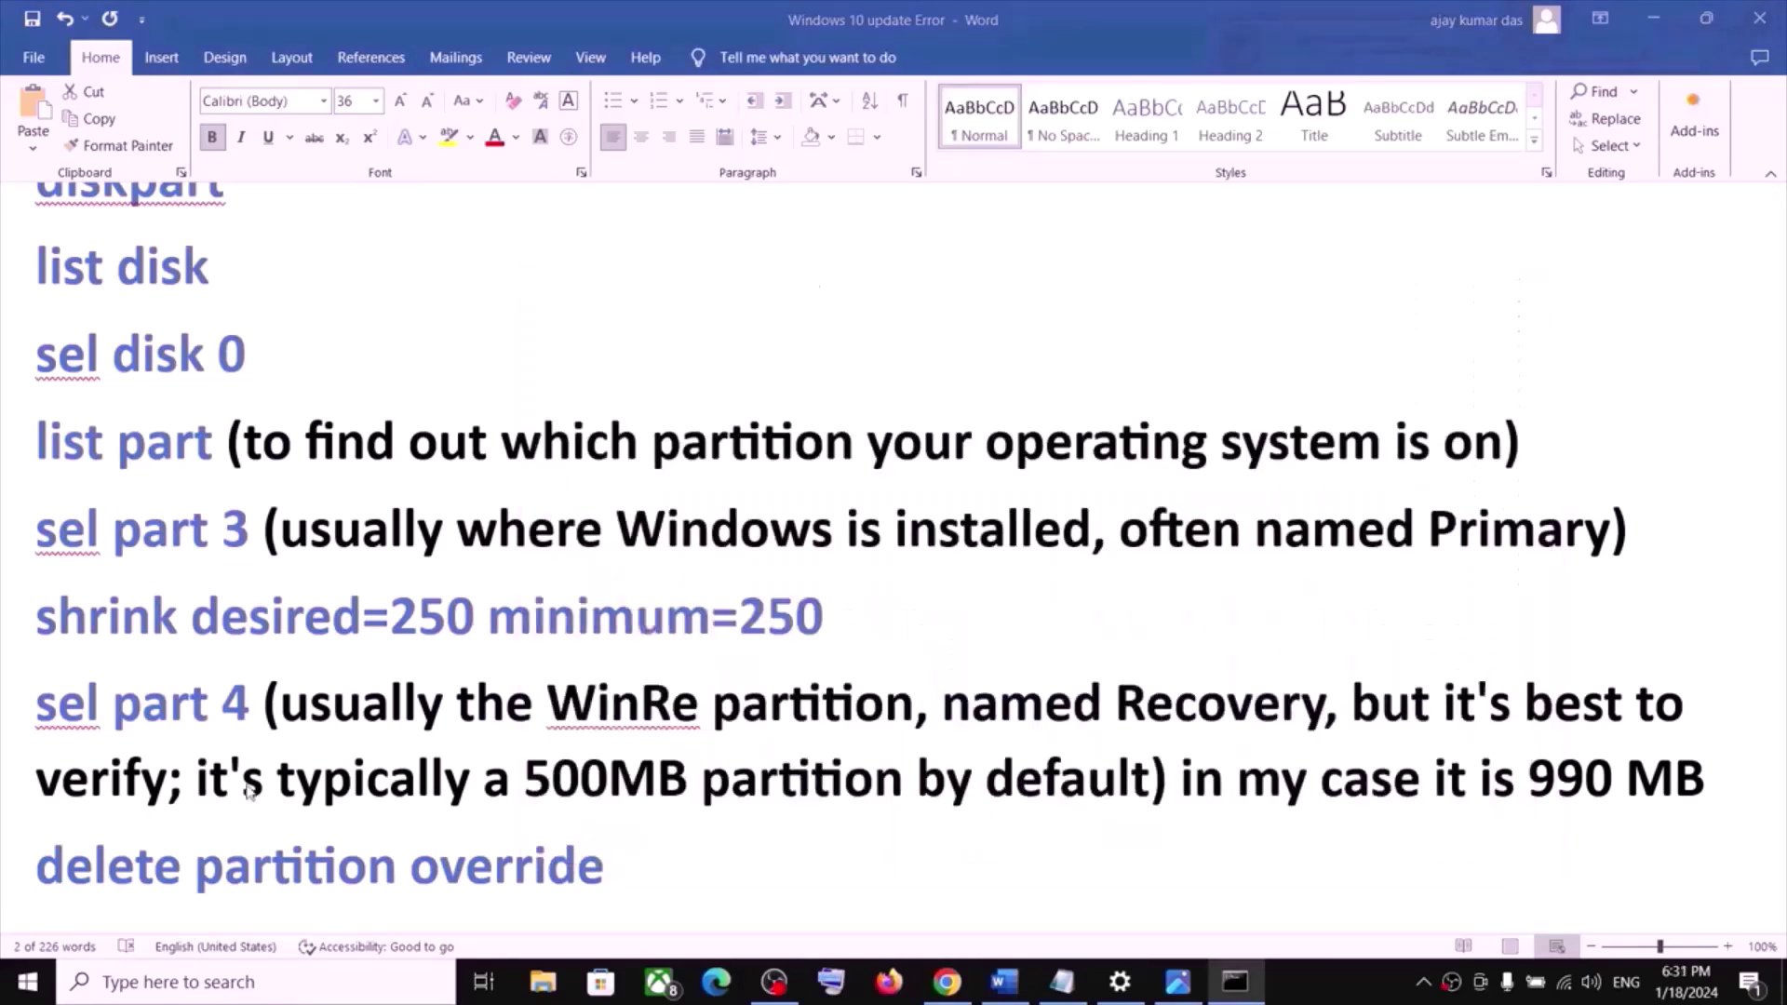
scroll(538, 774, down, 2)
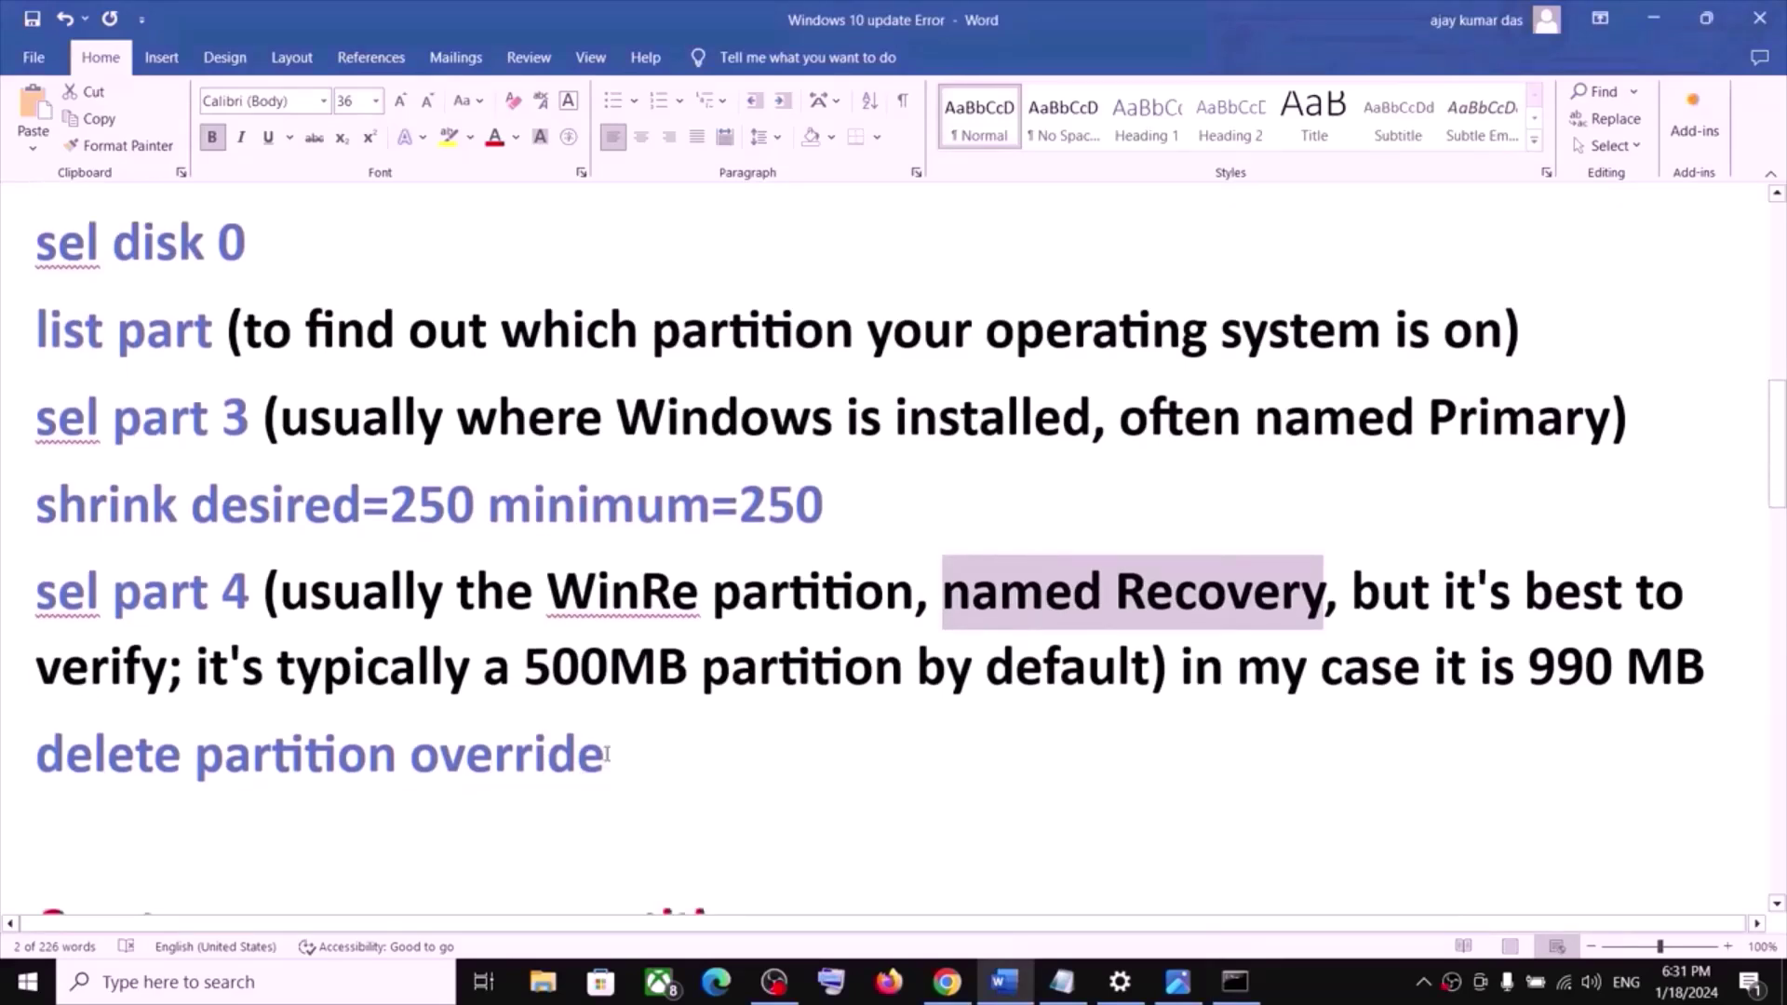
drag(609, 756, 101, 765)
key(super+c)
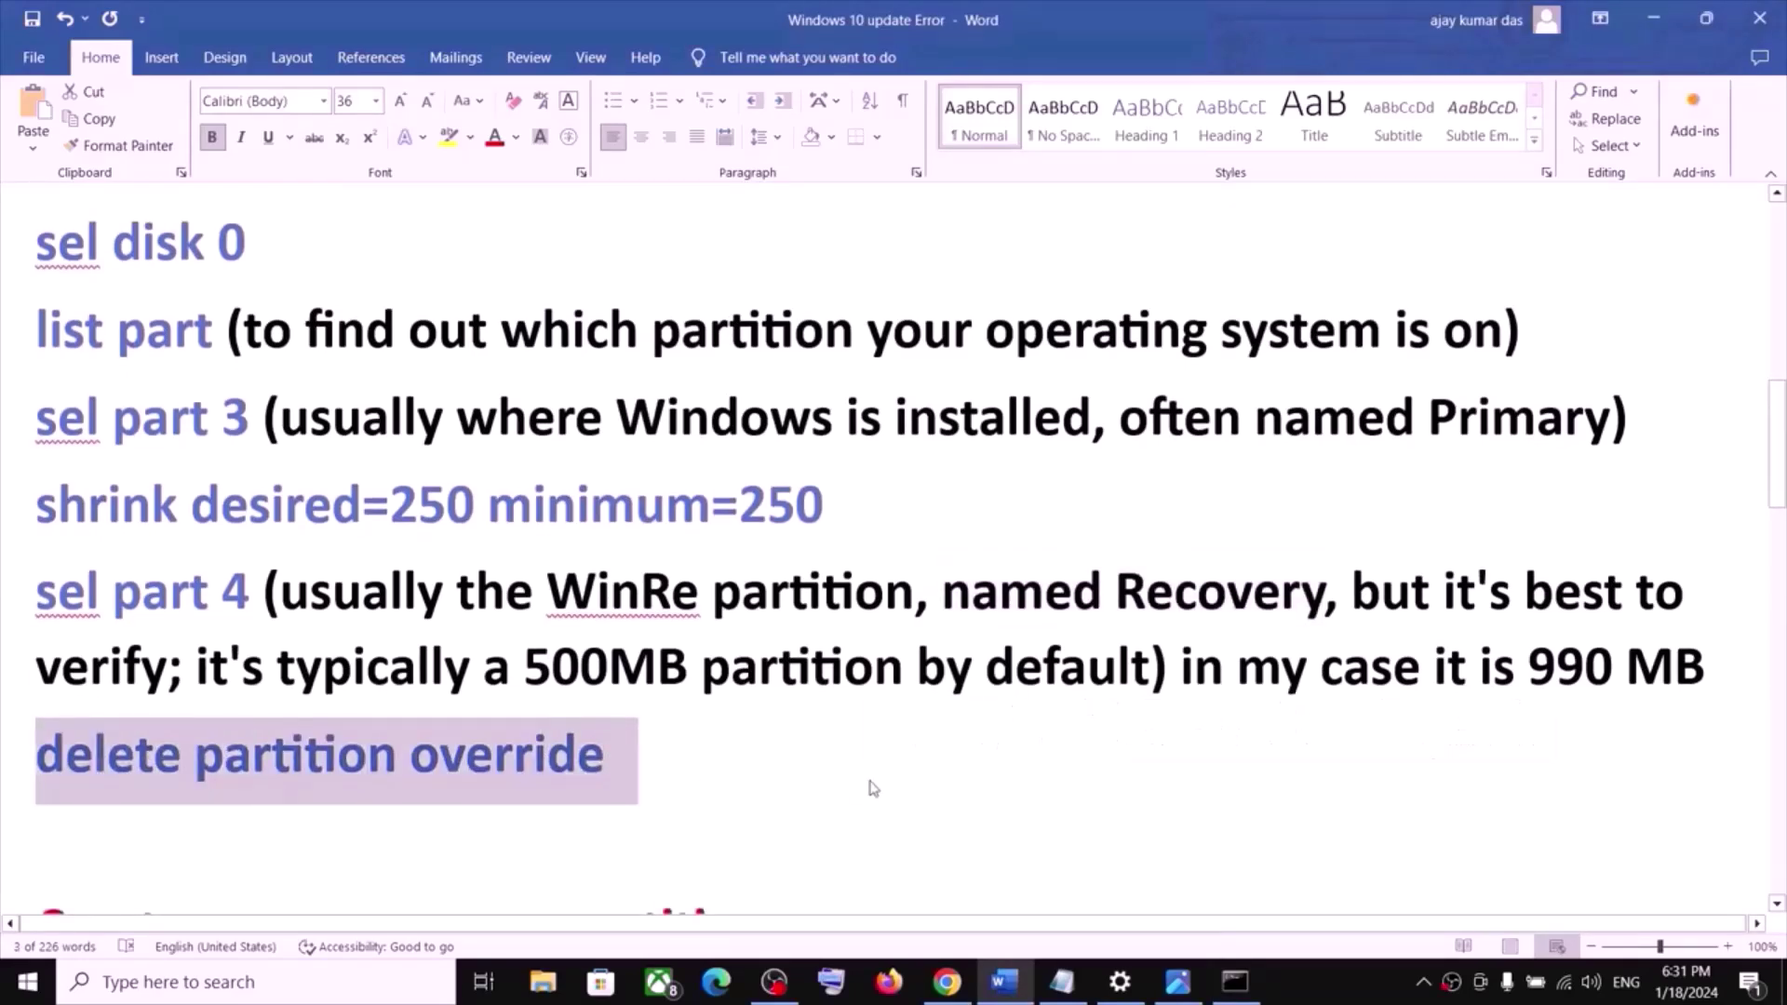
key(alt+Tab)
right_click(751, 780)
key(Return)
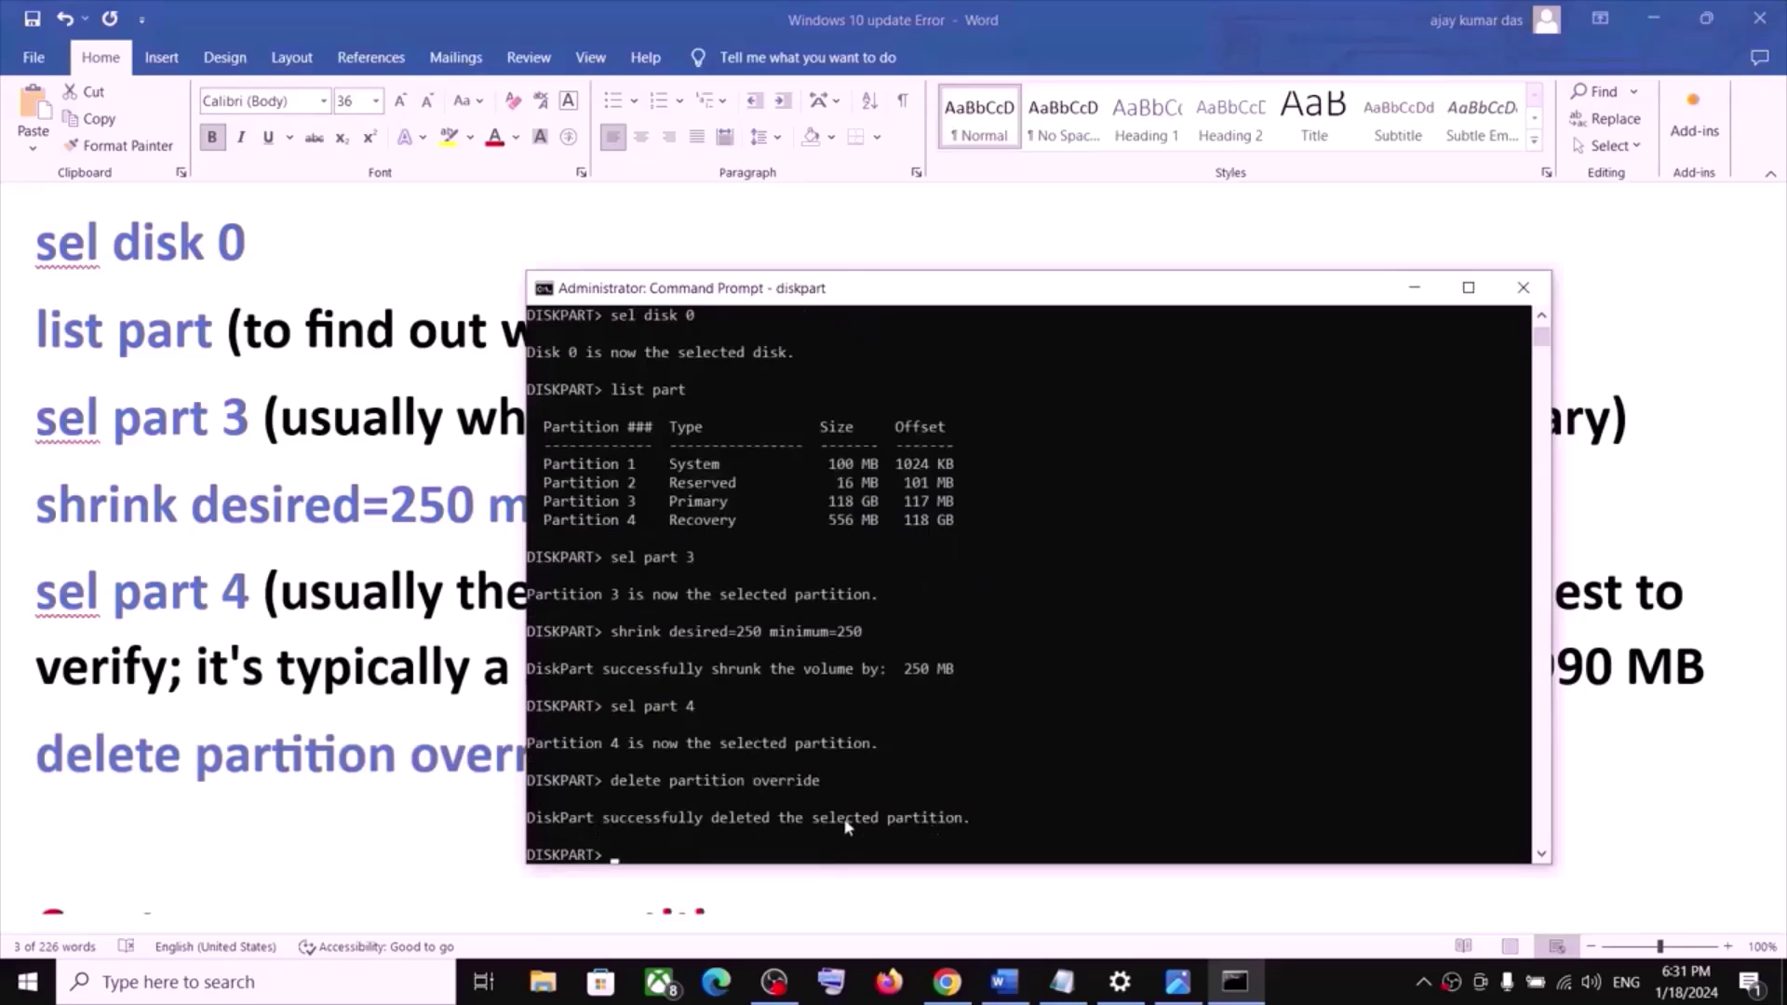
- Review the notes on checking whether the disk uses the GPT partition style
key(alt+Tab)
scroll(140, 753, down, 3)
drag(137, 750, 801, 754)
scroll(465, 754, down, 4)
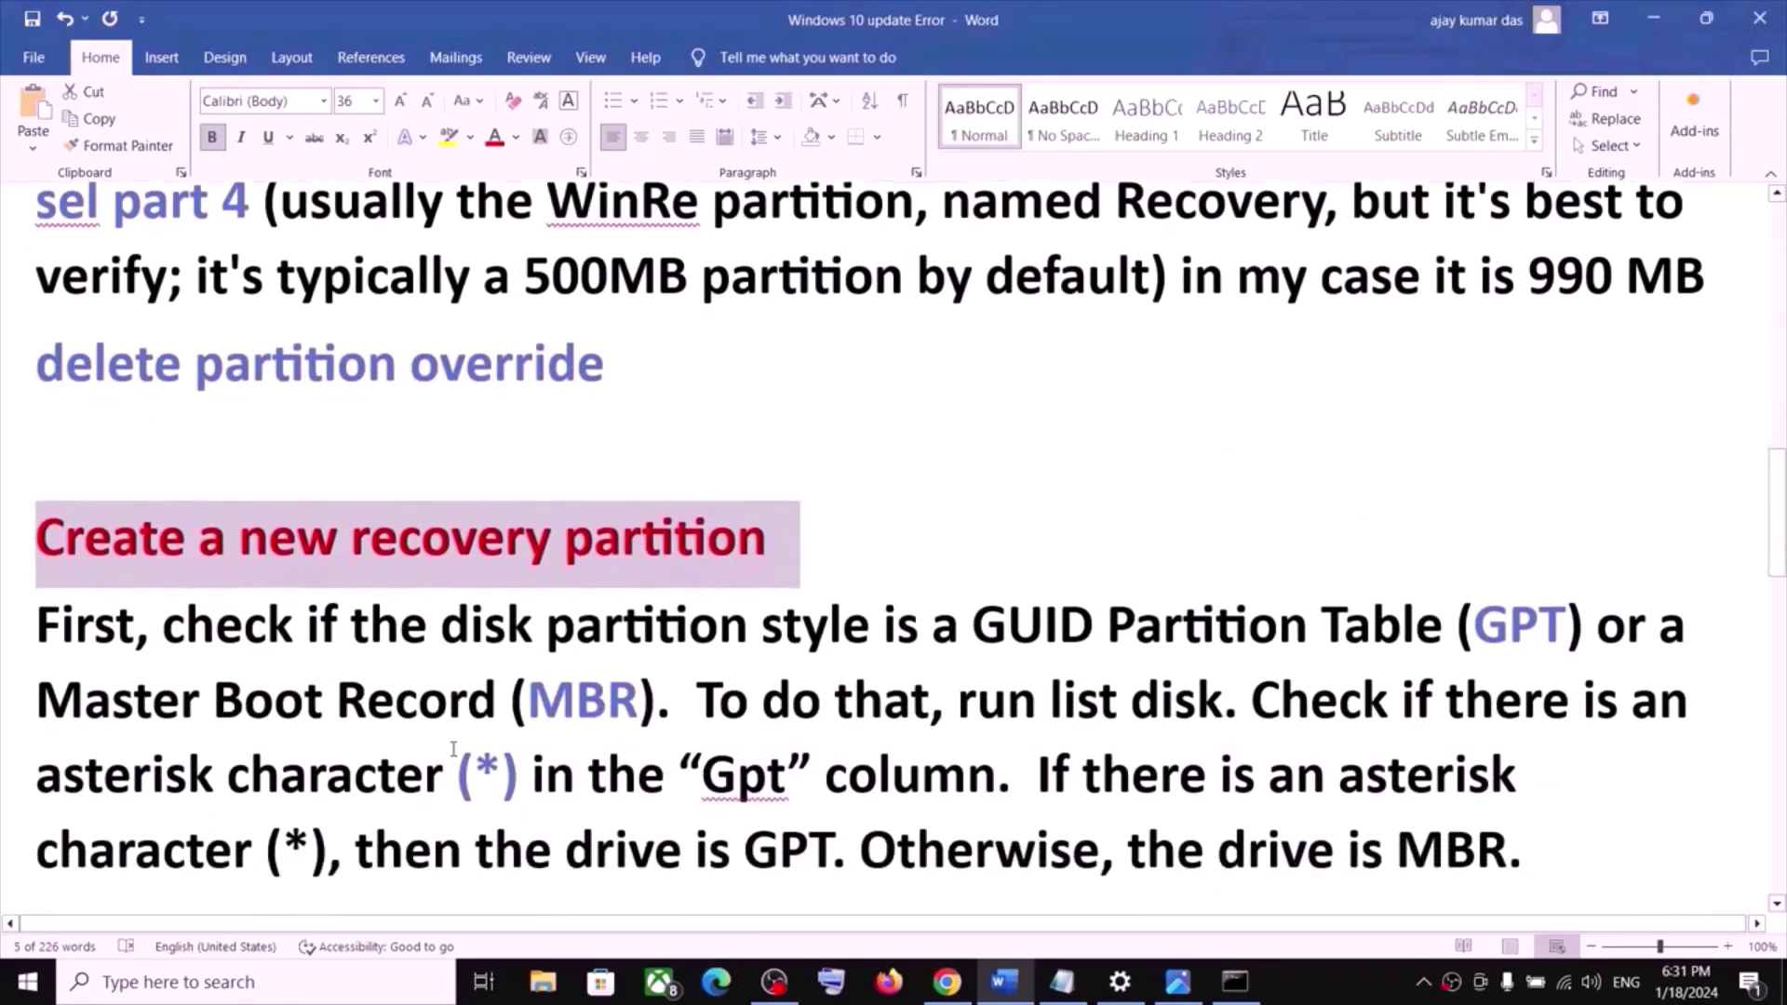
scroll(453, 749, down, 1)
drag(277, 579, 745, 573)
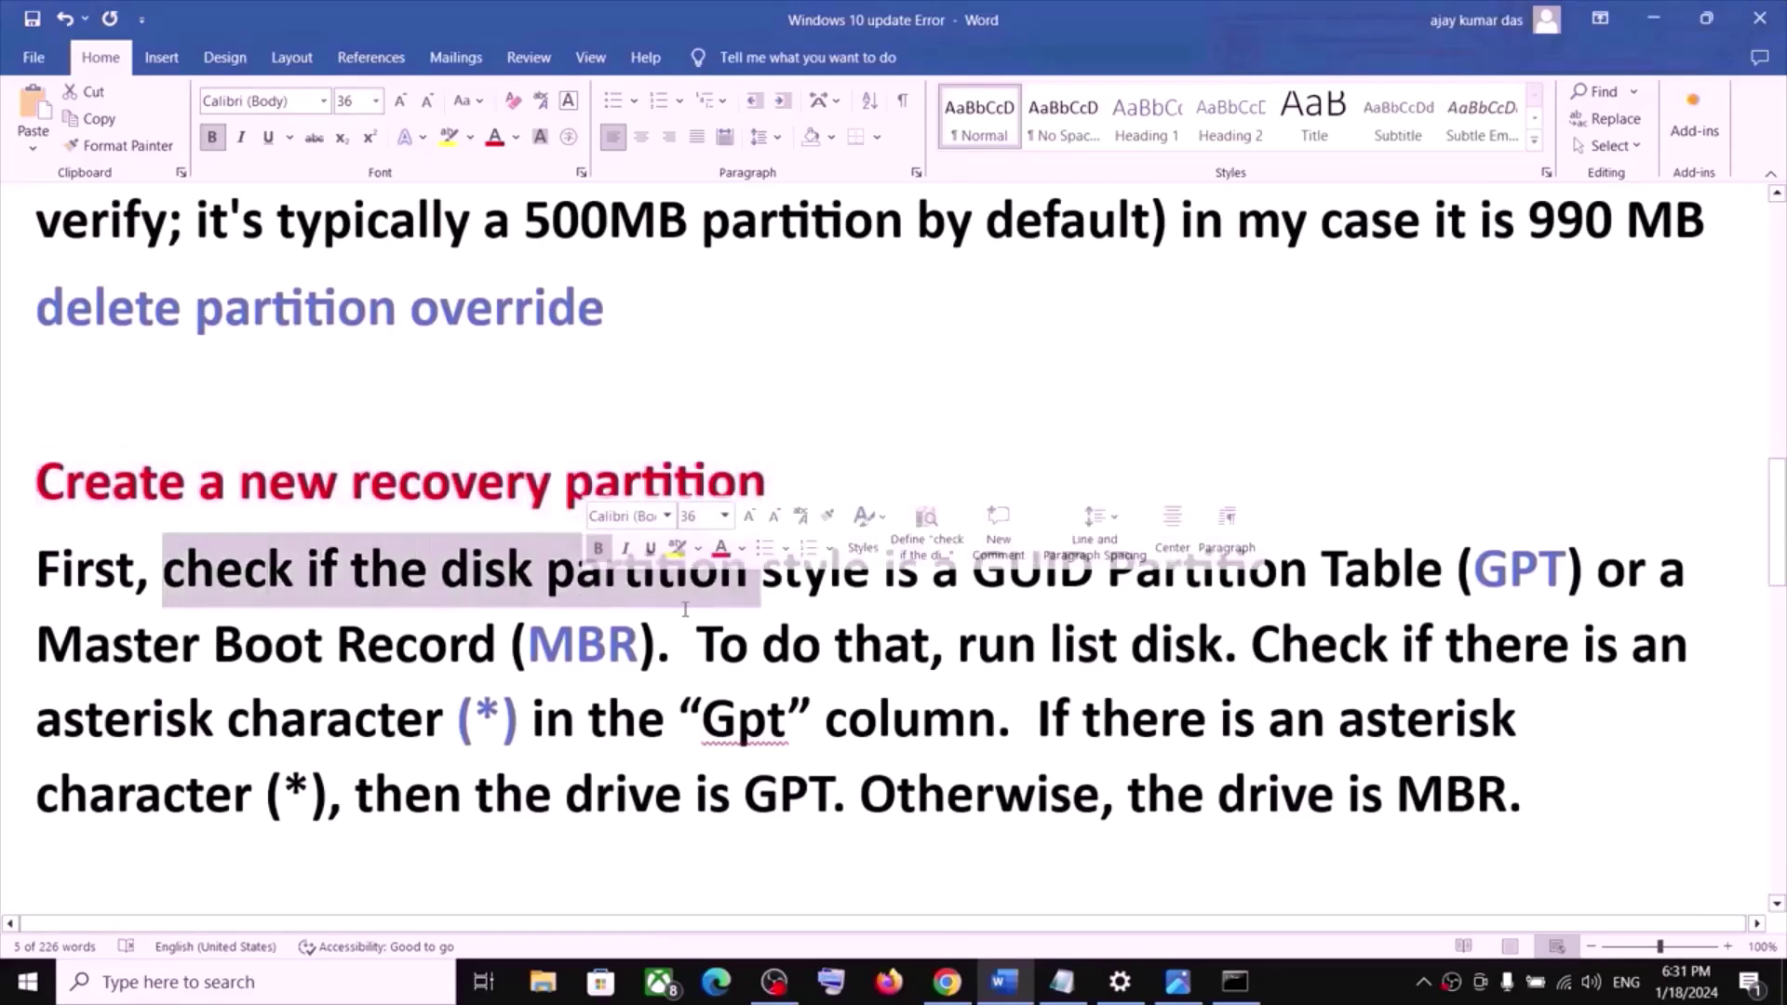
click(684, 643)
drag(445, 572, 1566, 573)
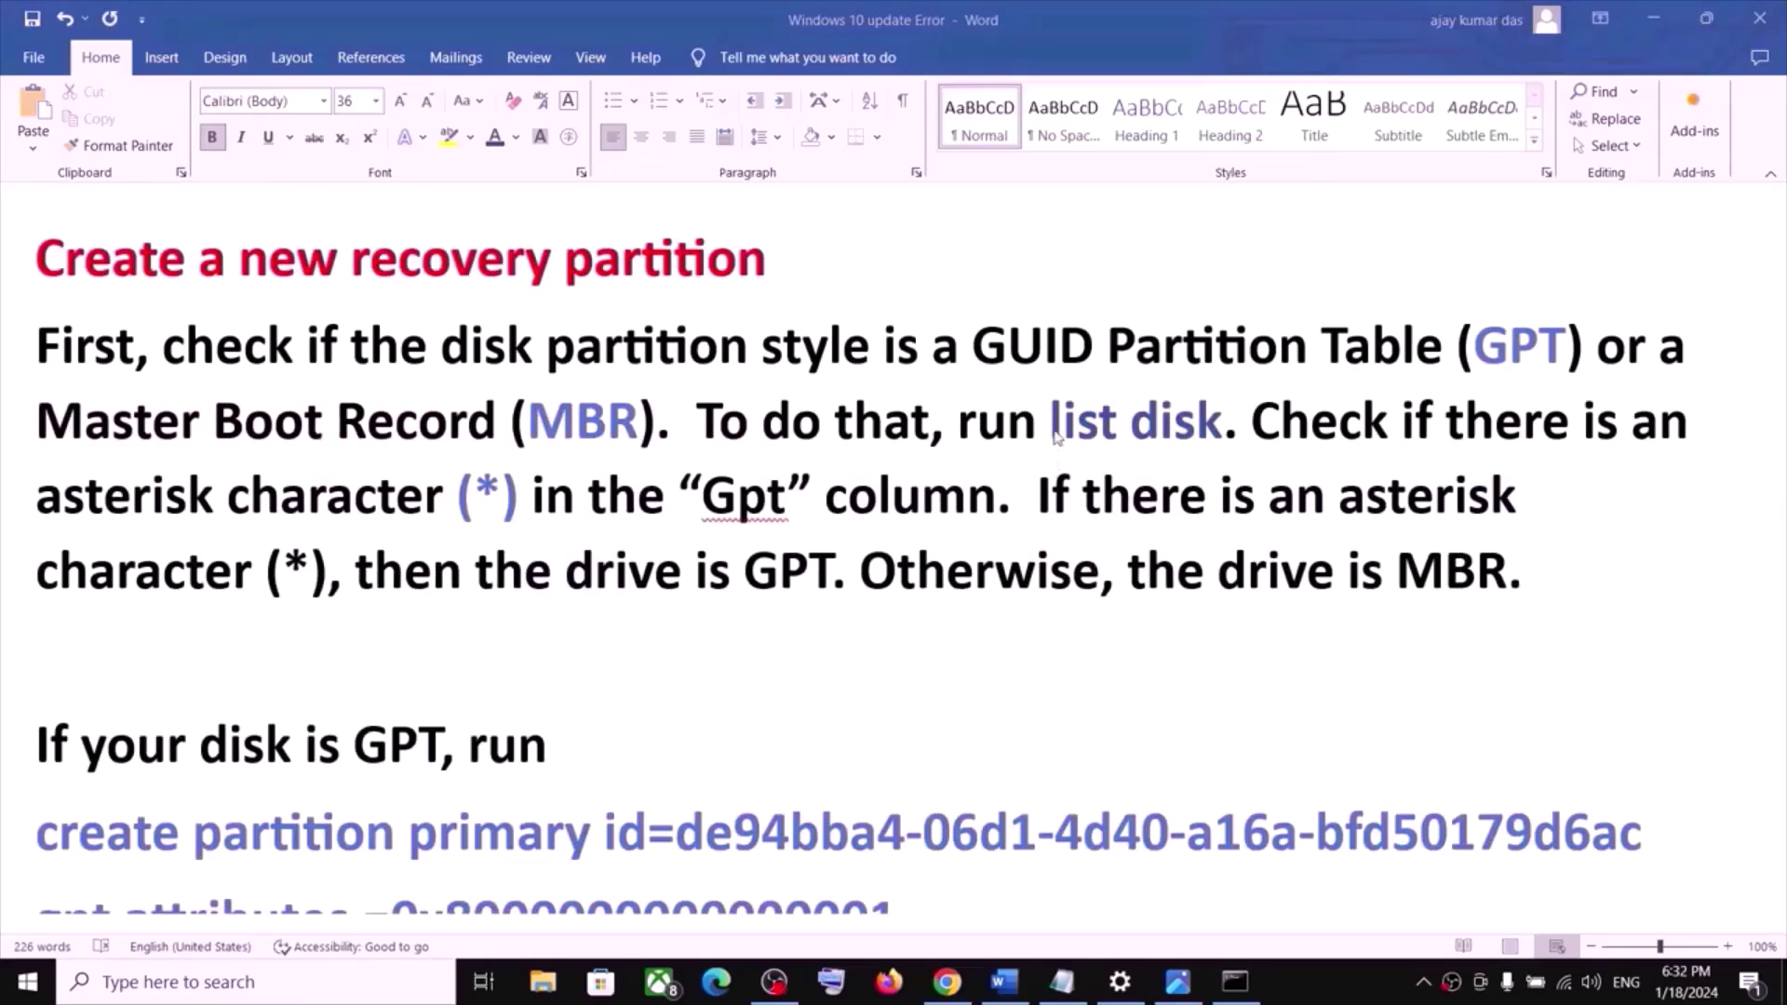
drag(1056, 430, 1209, 431)
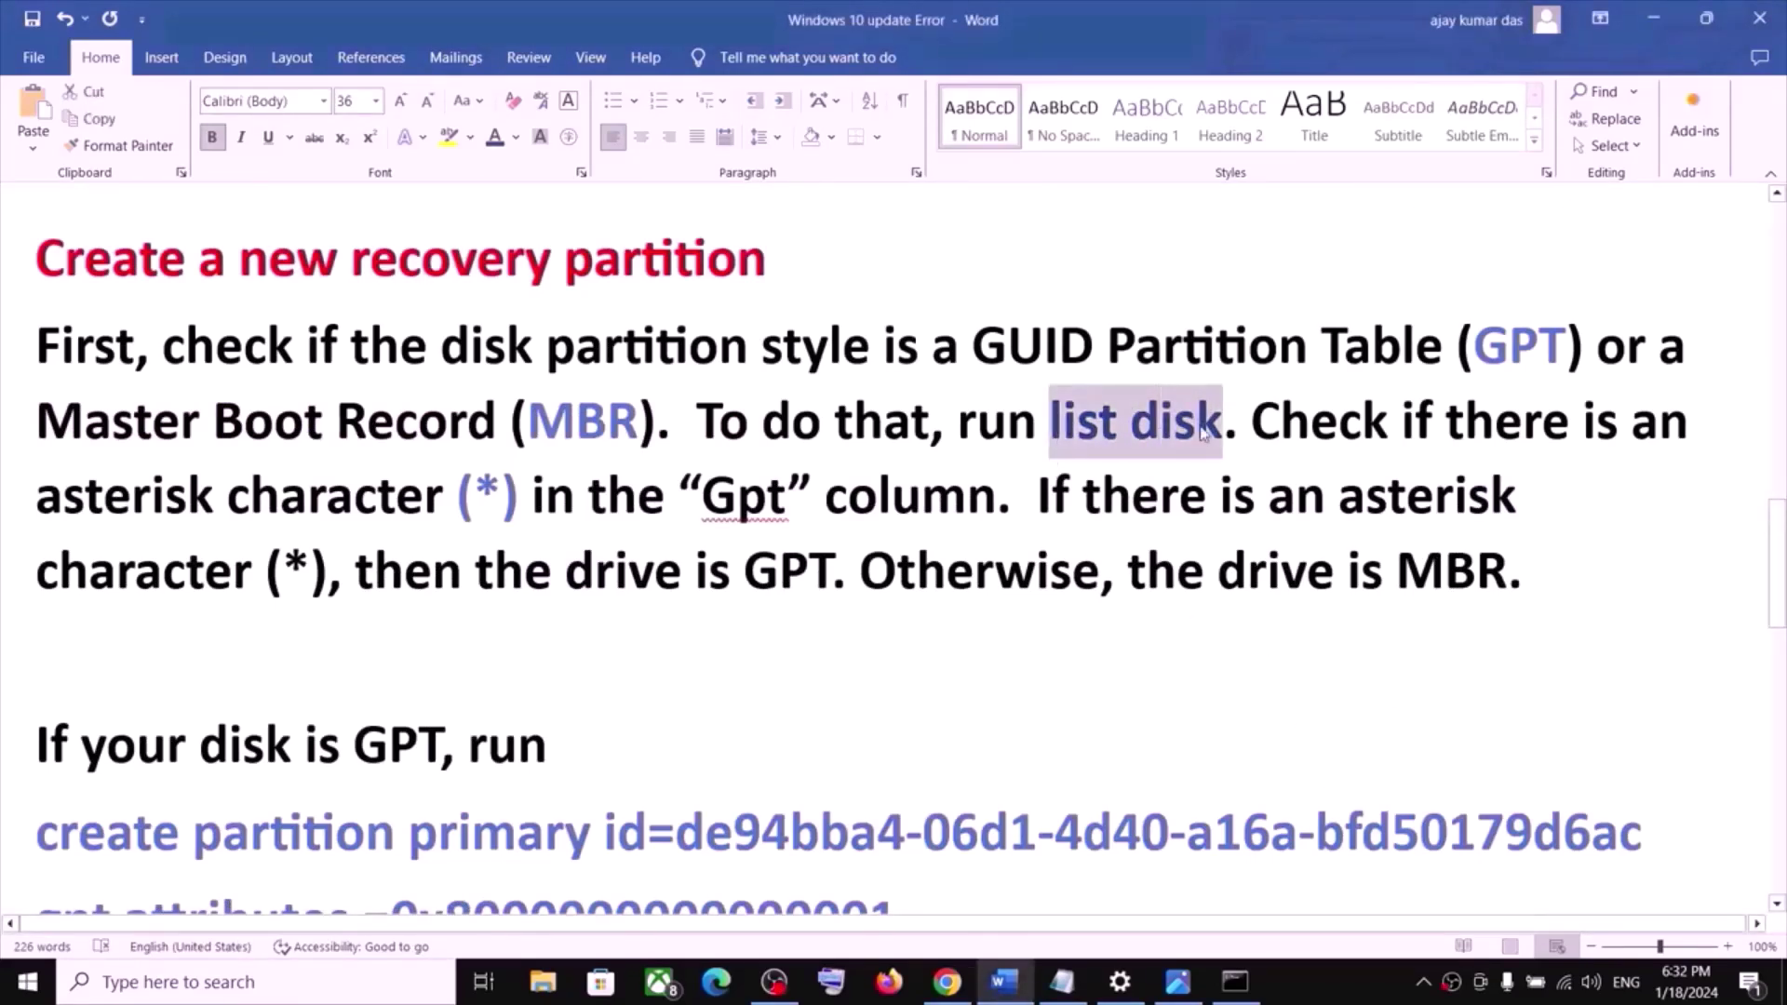
- Run list disk and confirm the asterisk in Disk 0's Gpt column
click(1235, 981)
right_click(1057, 707)
key(Return)
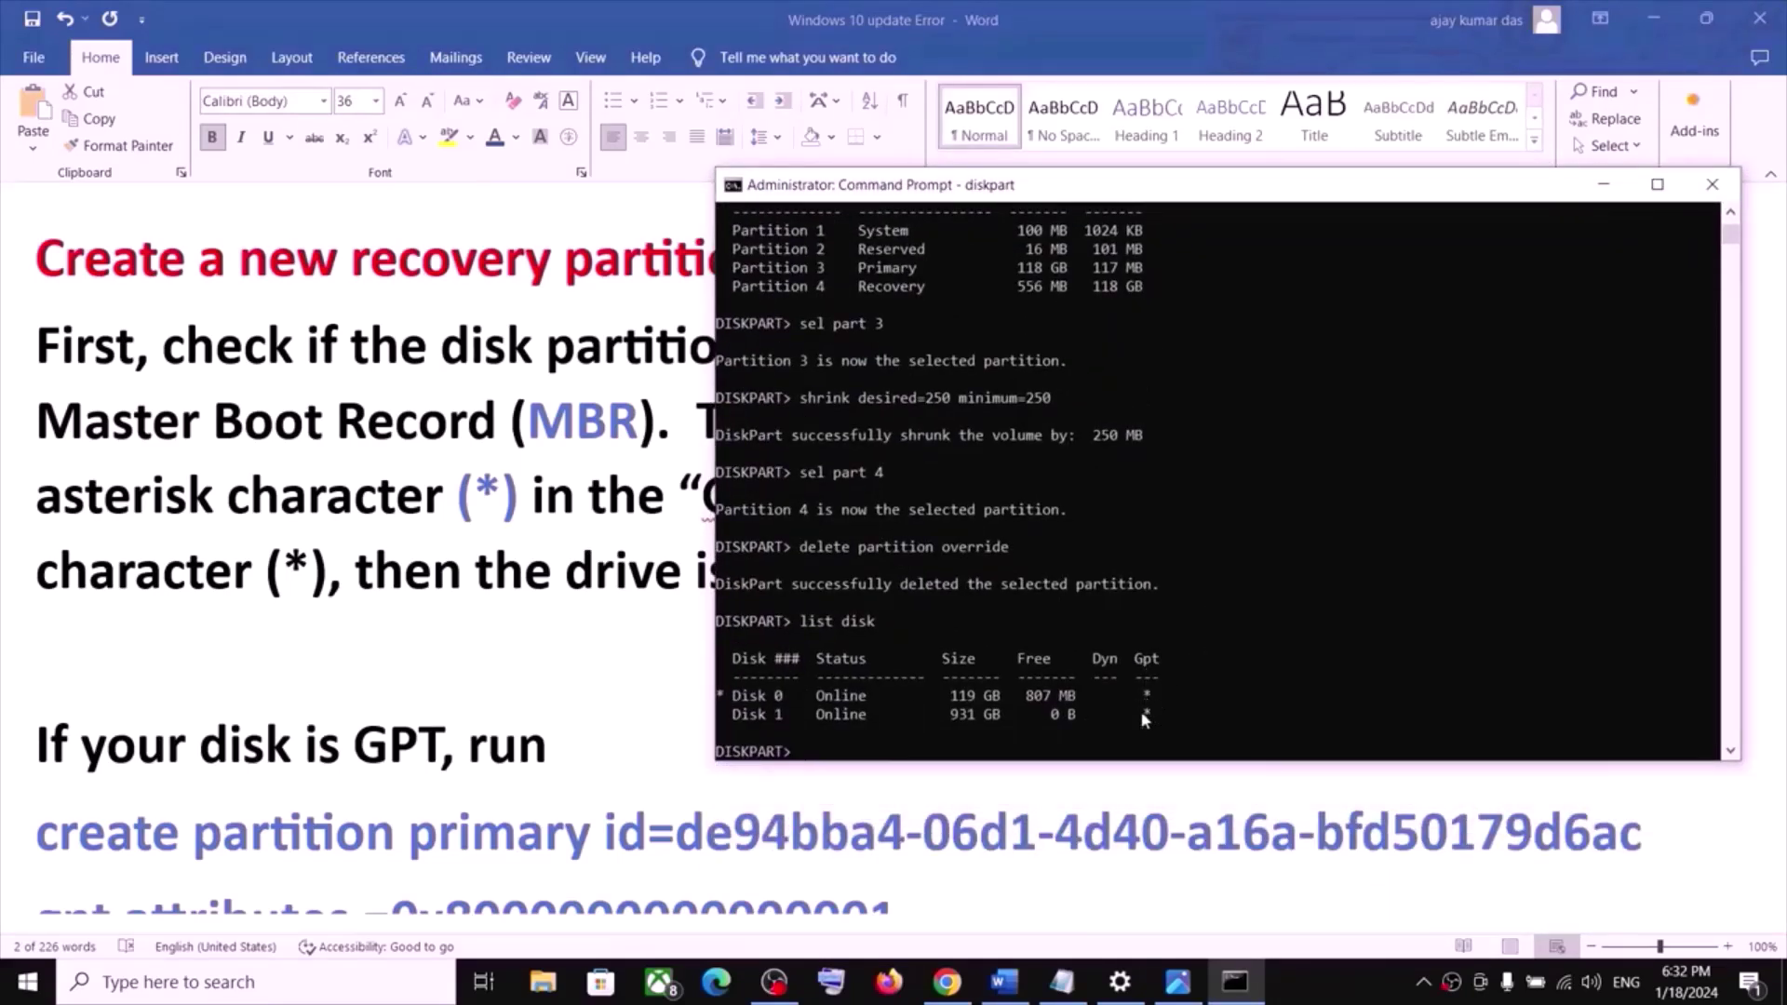
key(alt+Tab)
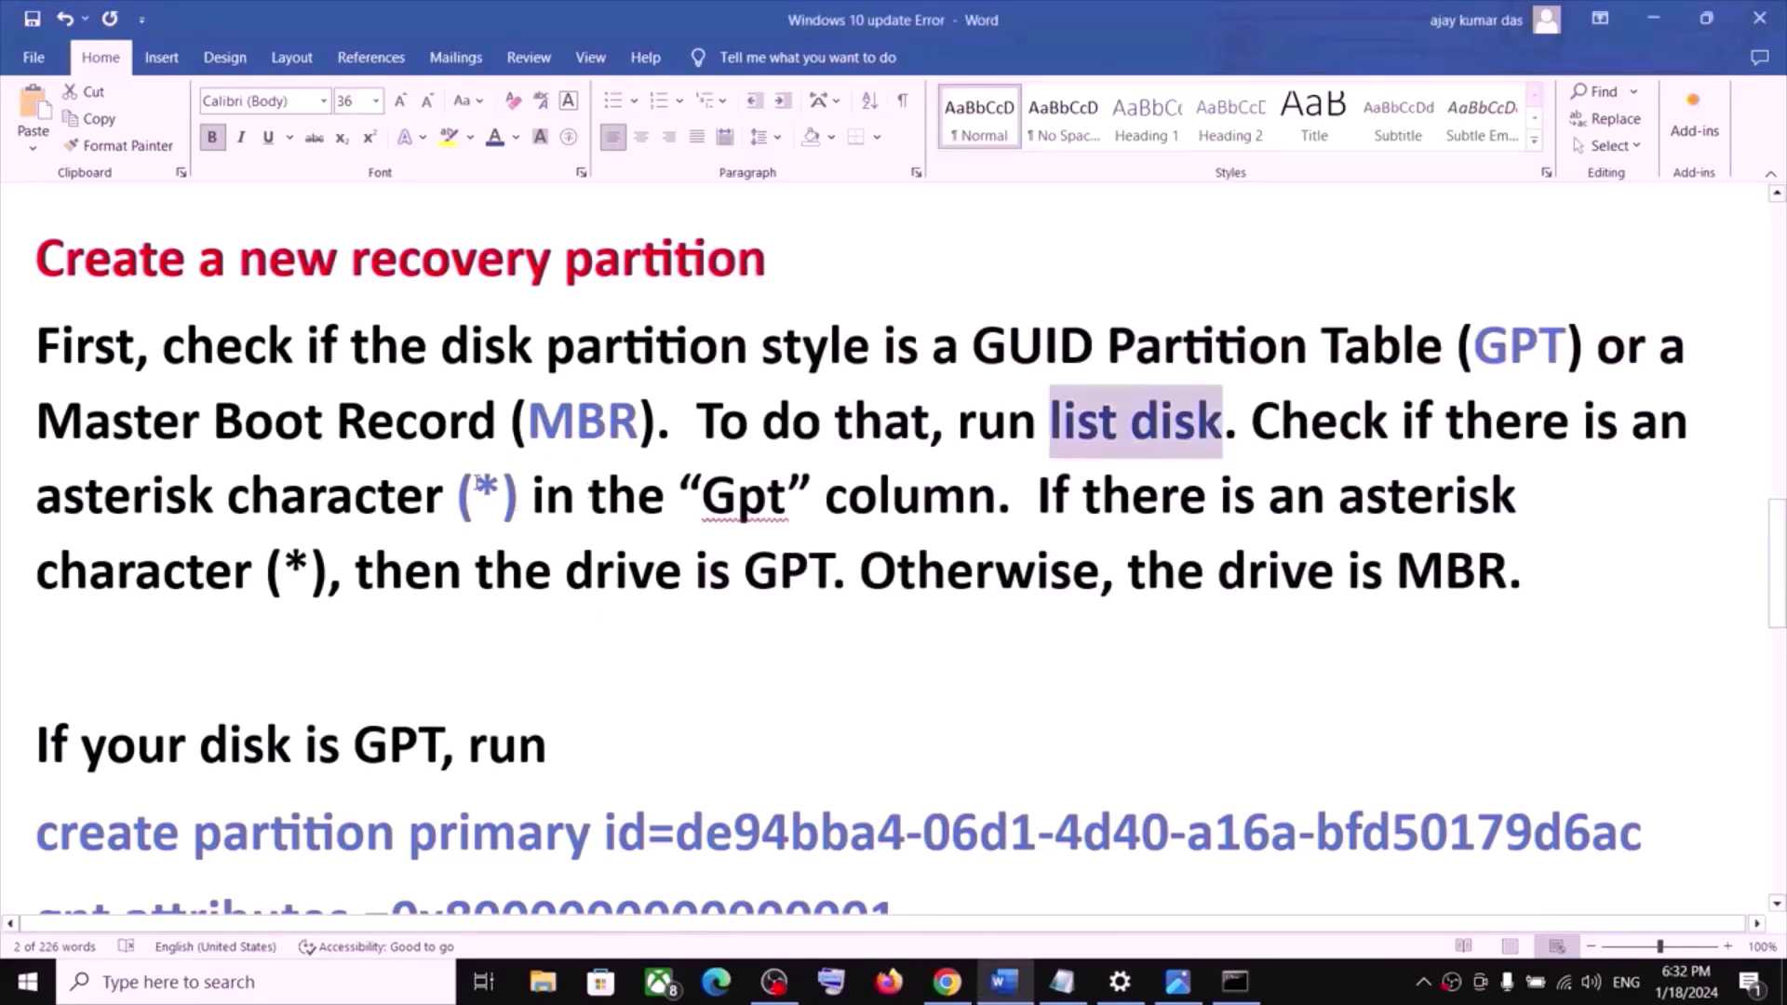
drag(475, 482, 499, 483)
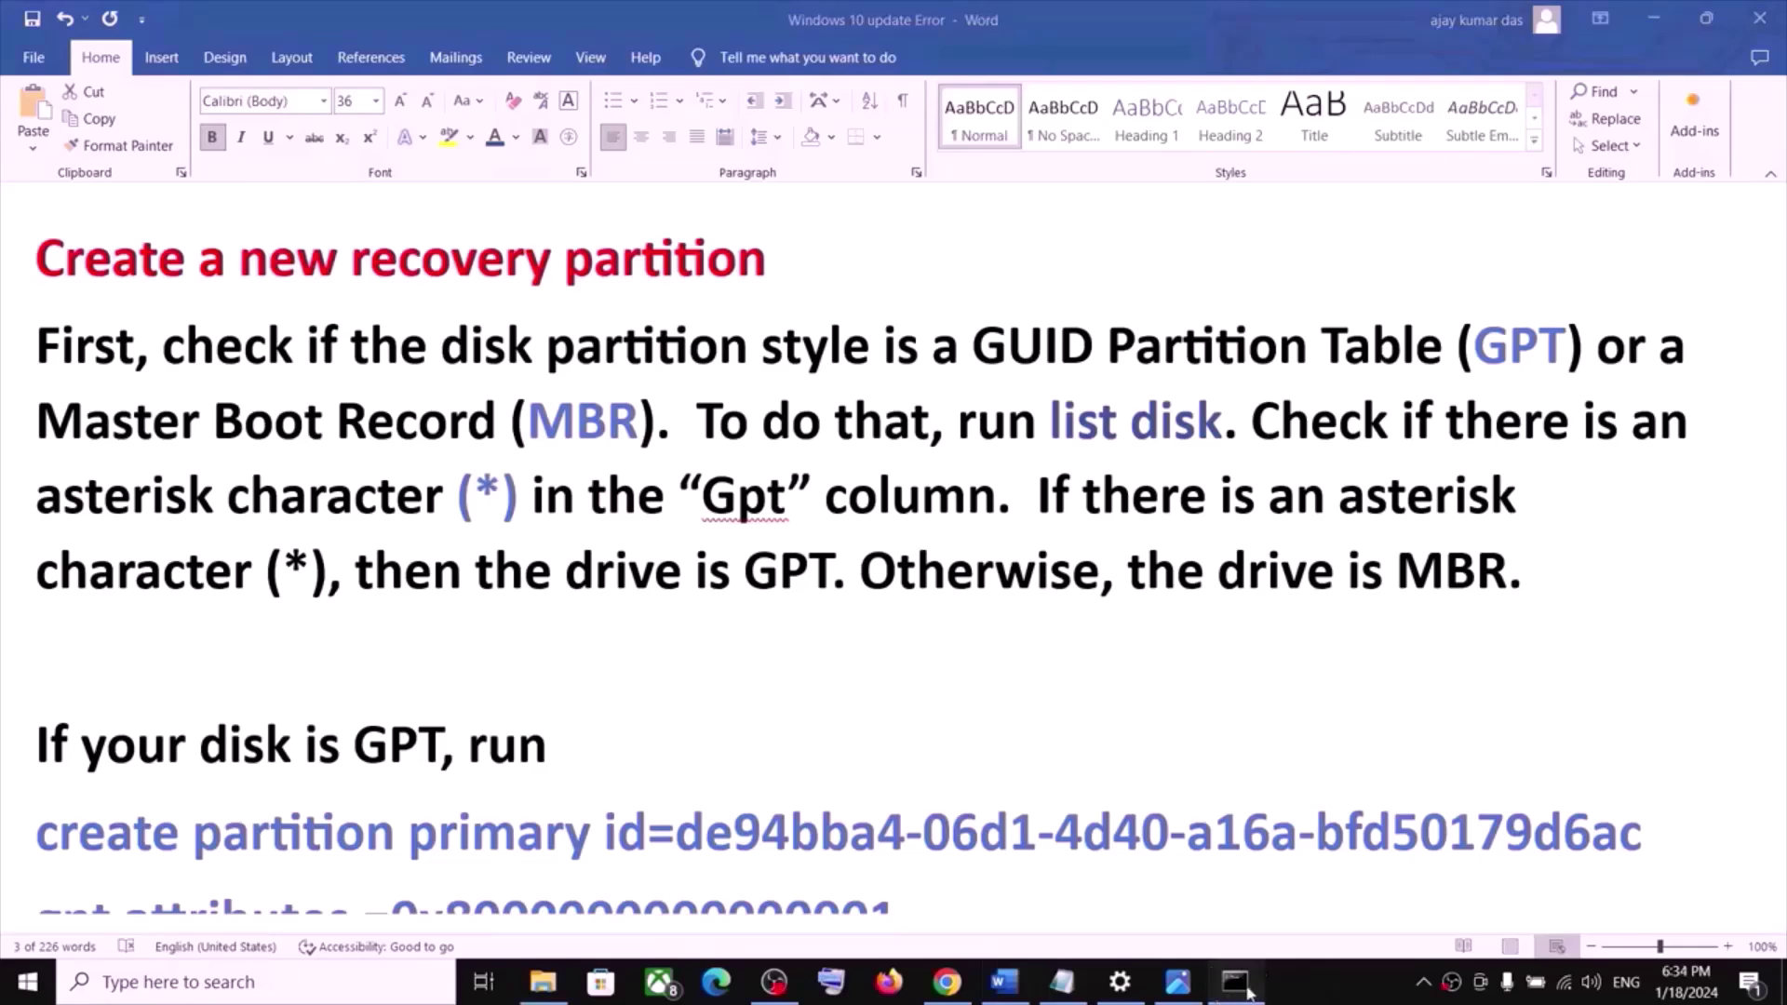
click(1235, 981)
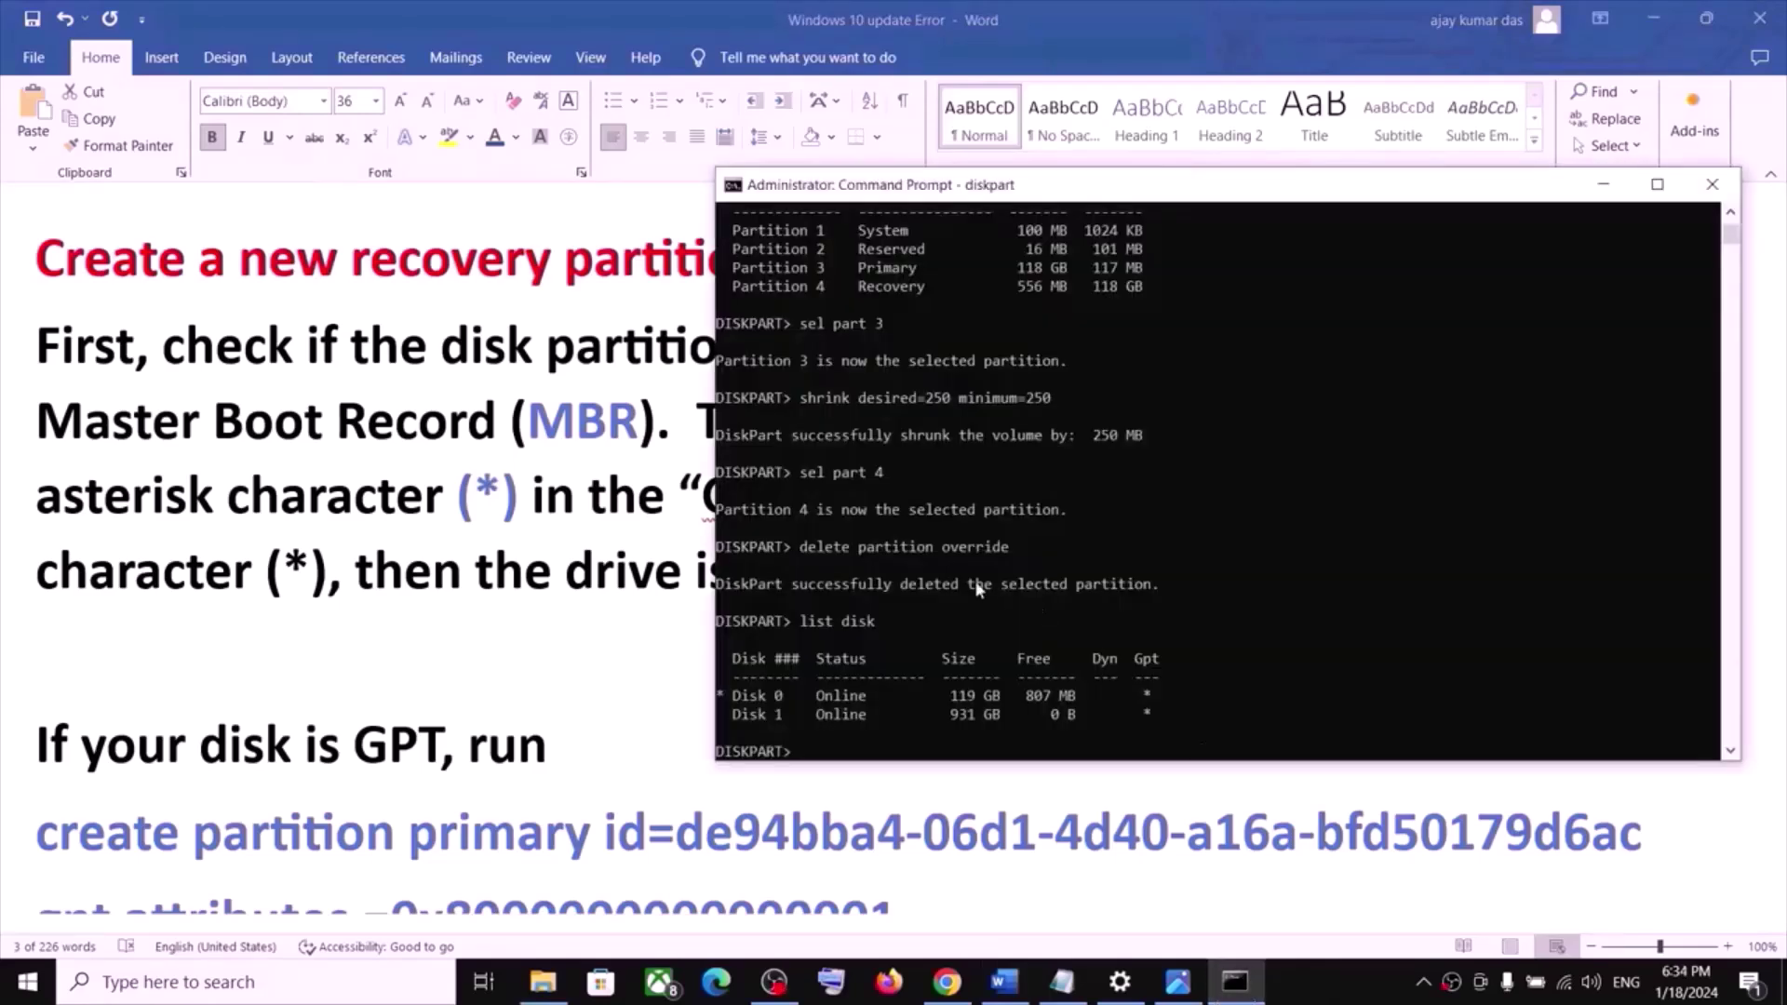
mouse_move(1130, 712)
mouse_down()
mouse_move(1171, 705)
mouse_move(1108, 715)
mouse_up()
- Create a new primary partition with the recovery type id=de94bba4-... for GPT disks
key(alt+Tab)
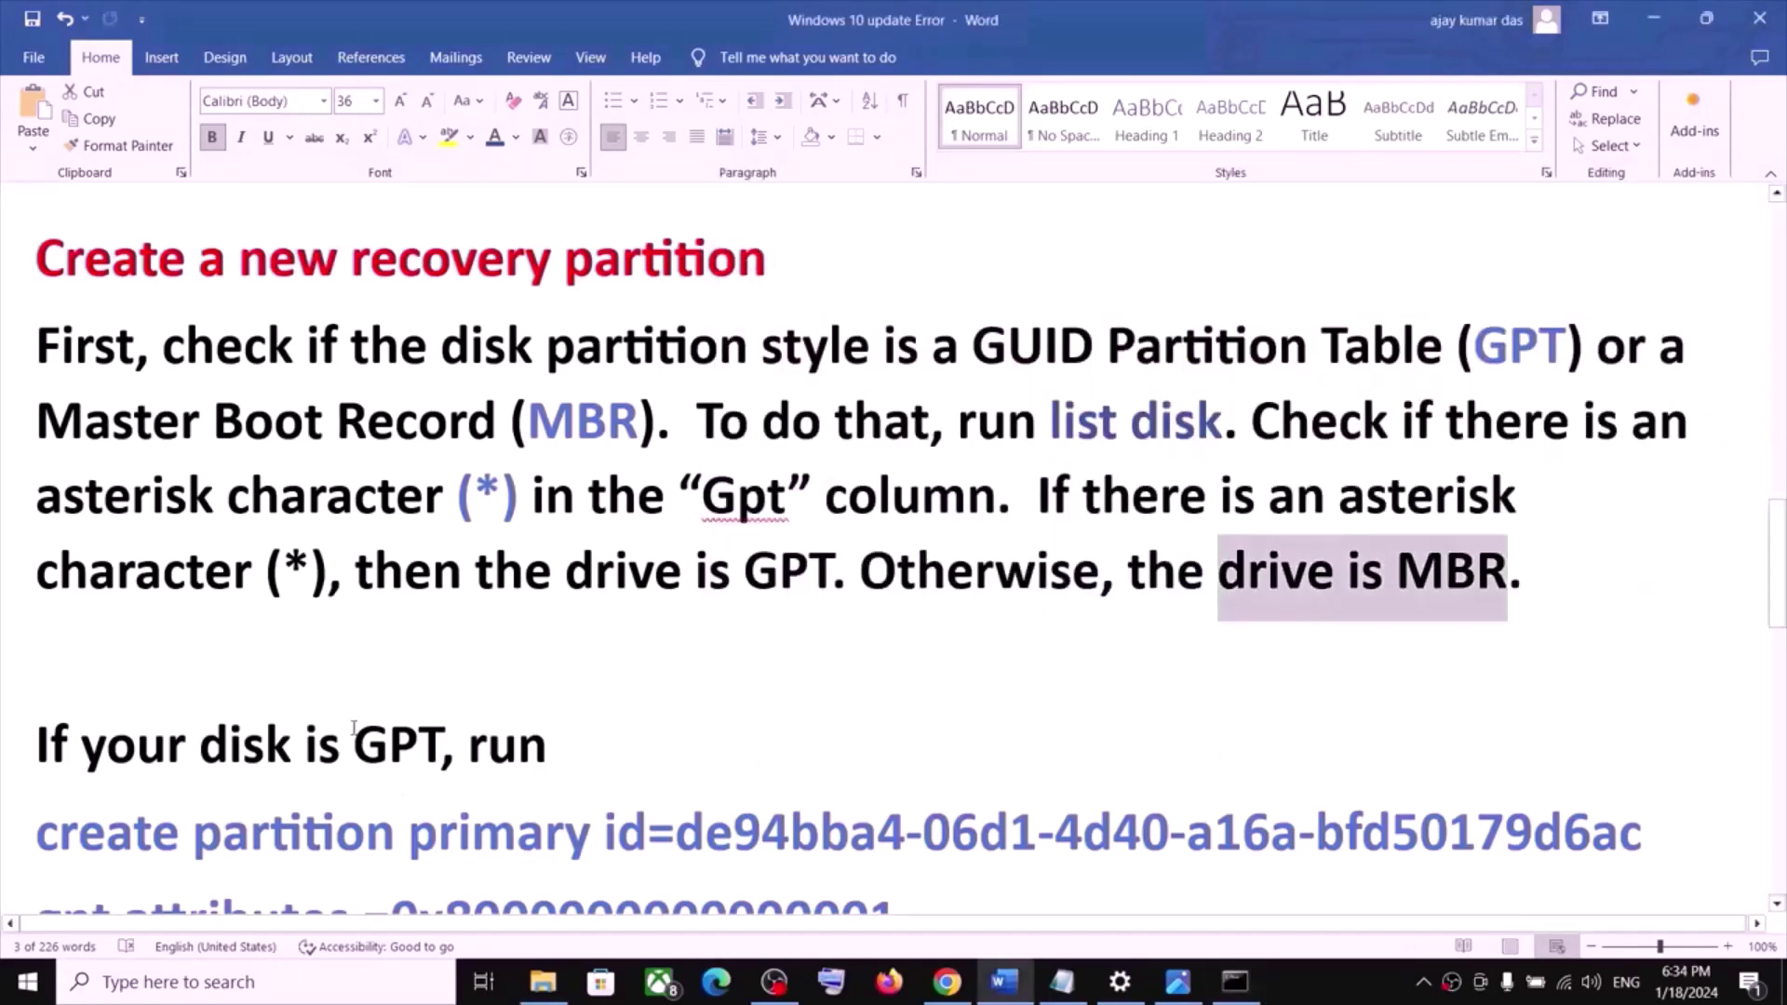
scroll(337, 722, down, 2)
scroll(337, 721, down, 1)
drag(202, 579, 467, 598)
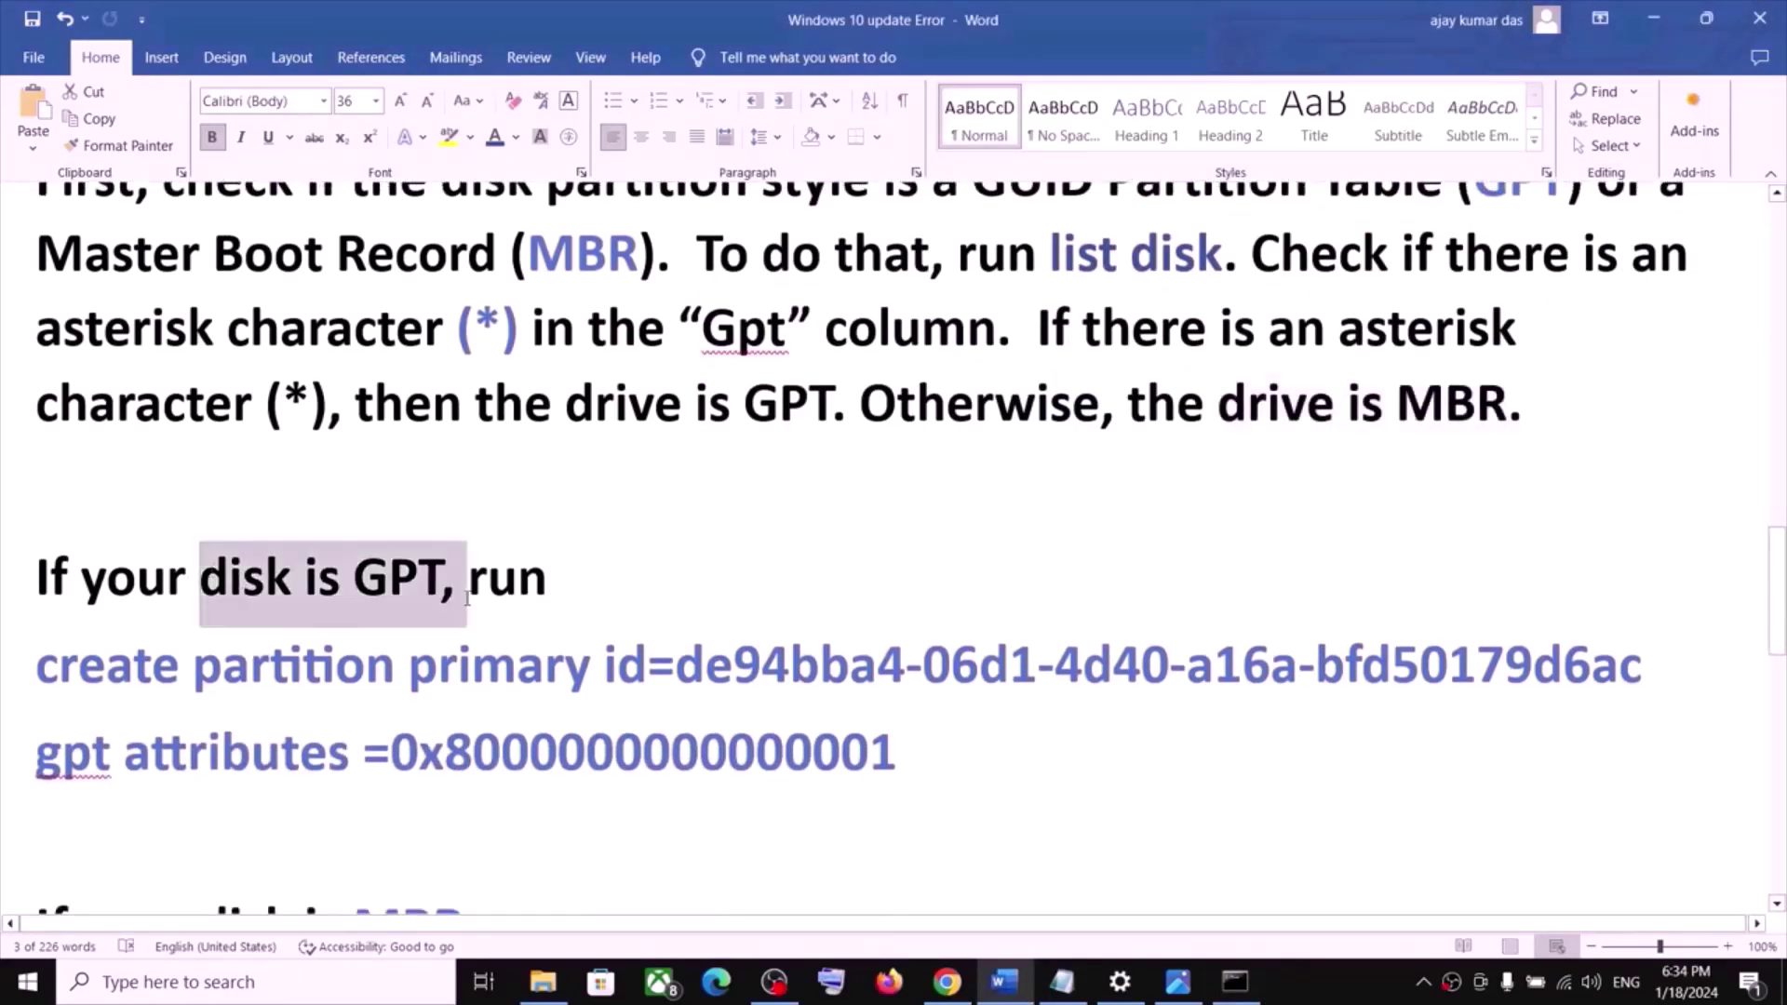
scroll(910, 547, down, 1)
drag(1655, 612, 36, 614)
key(super+c)
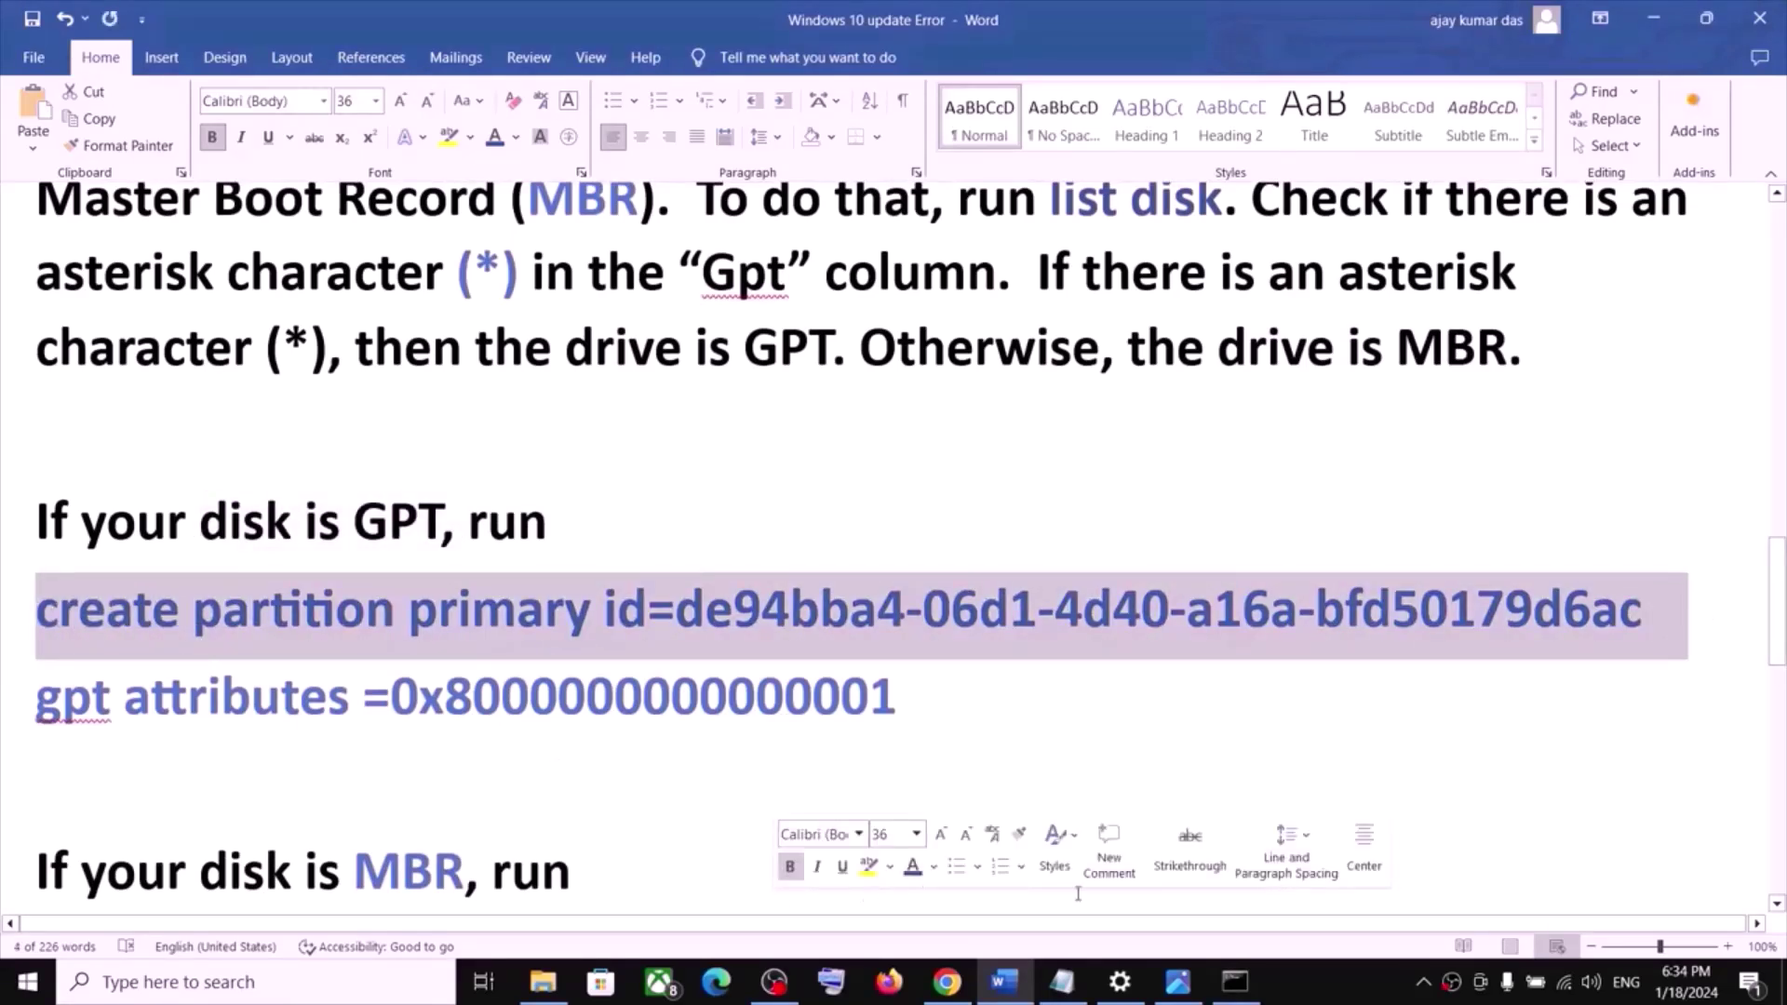
click(1235, 982)
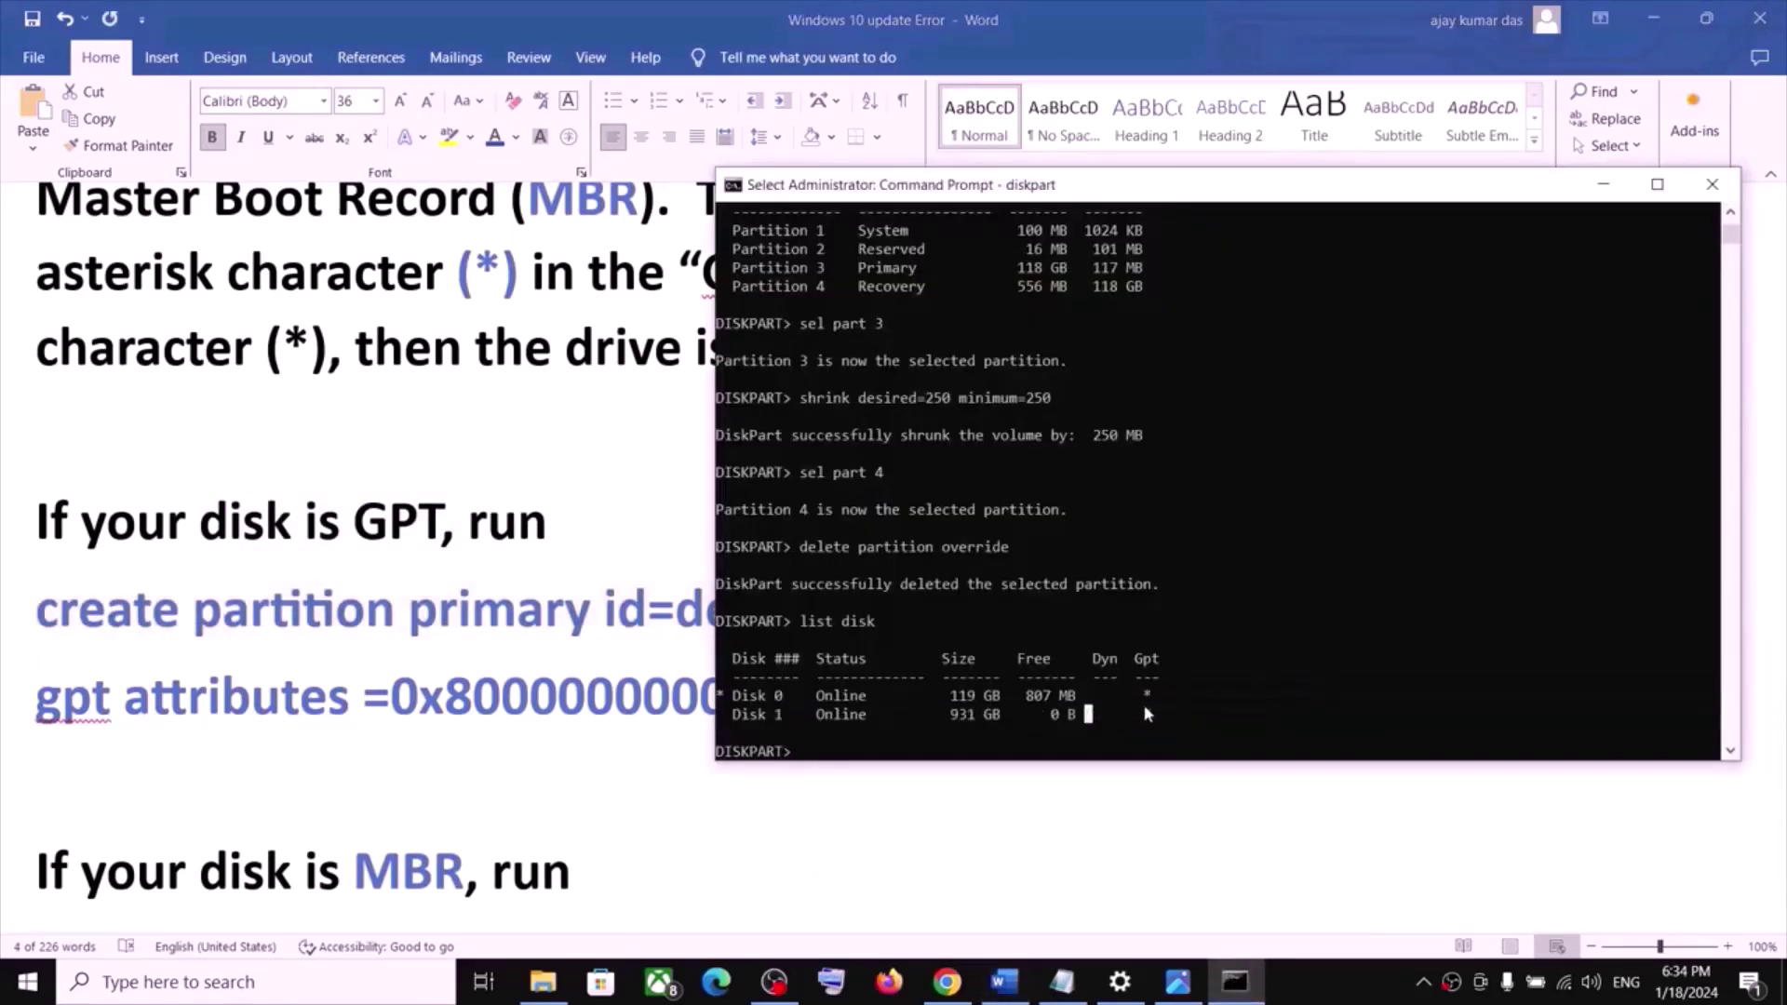
right_click(850, 754)
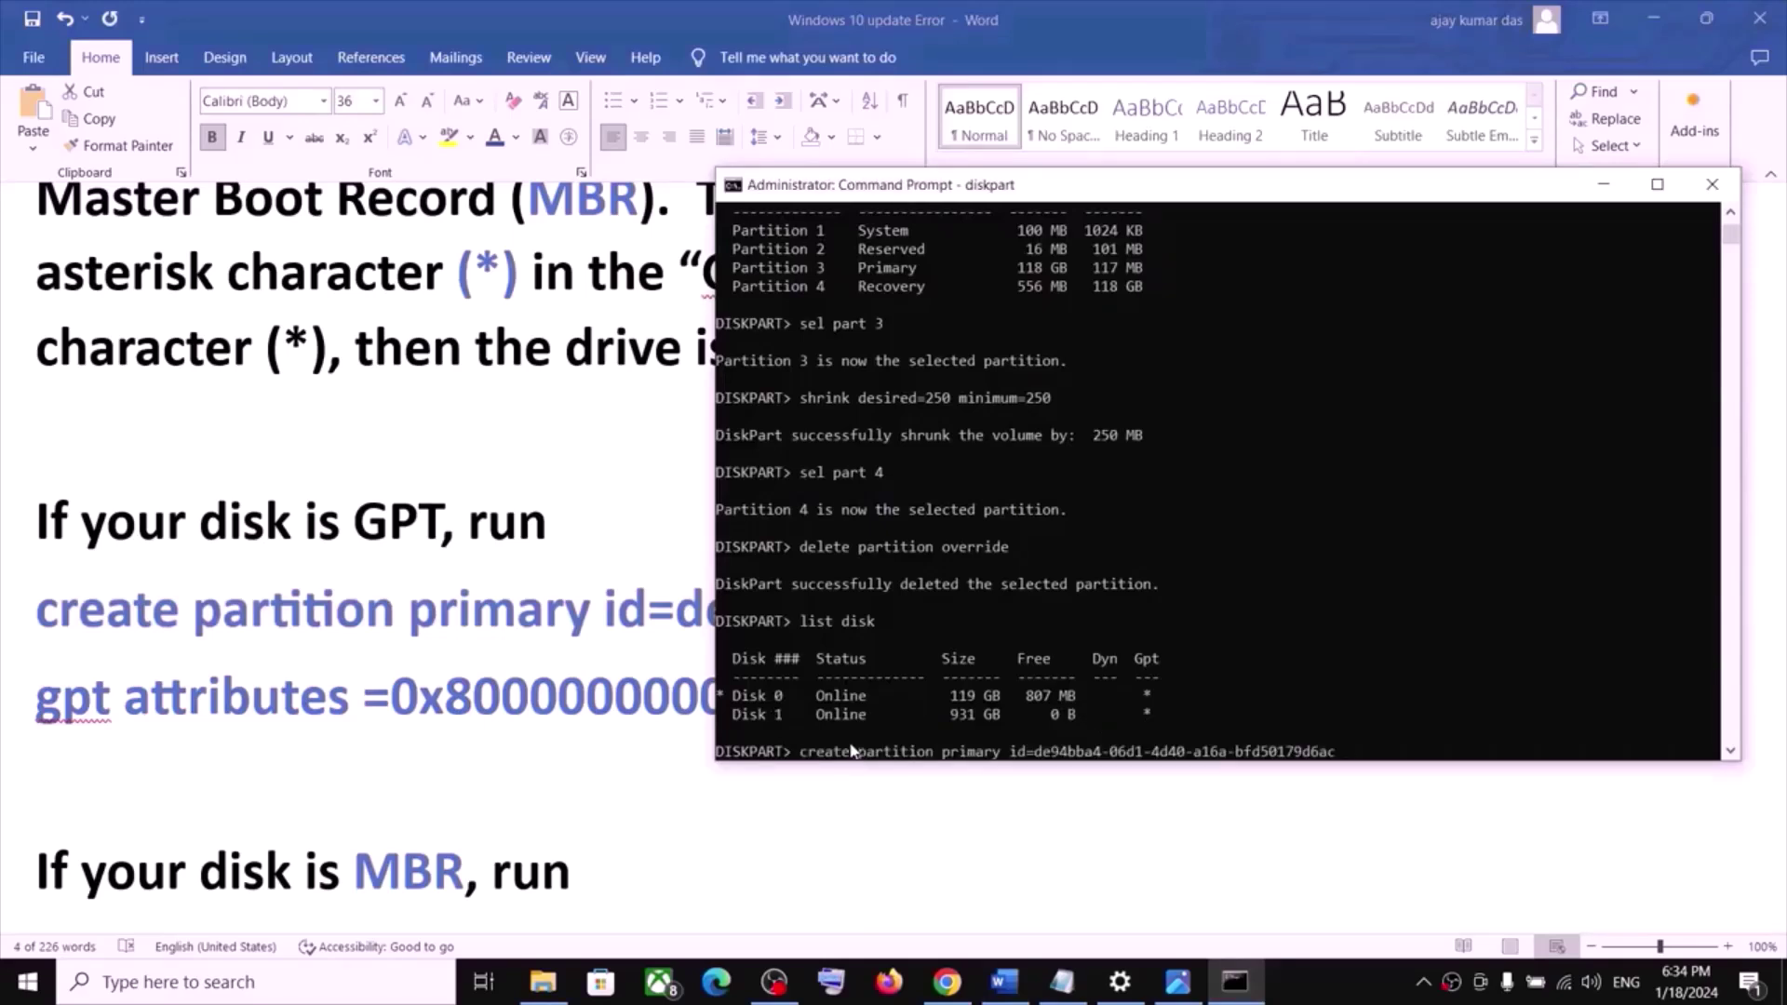
key(Return)
key(alt+Tab)
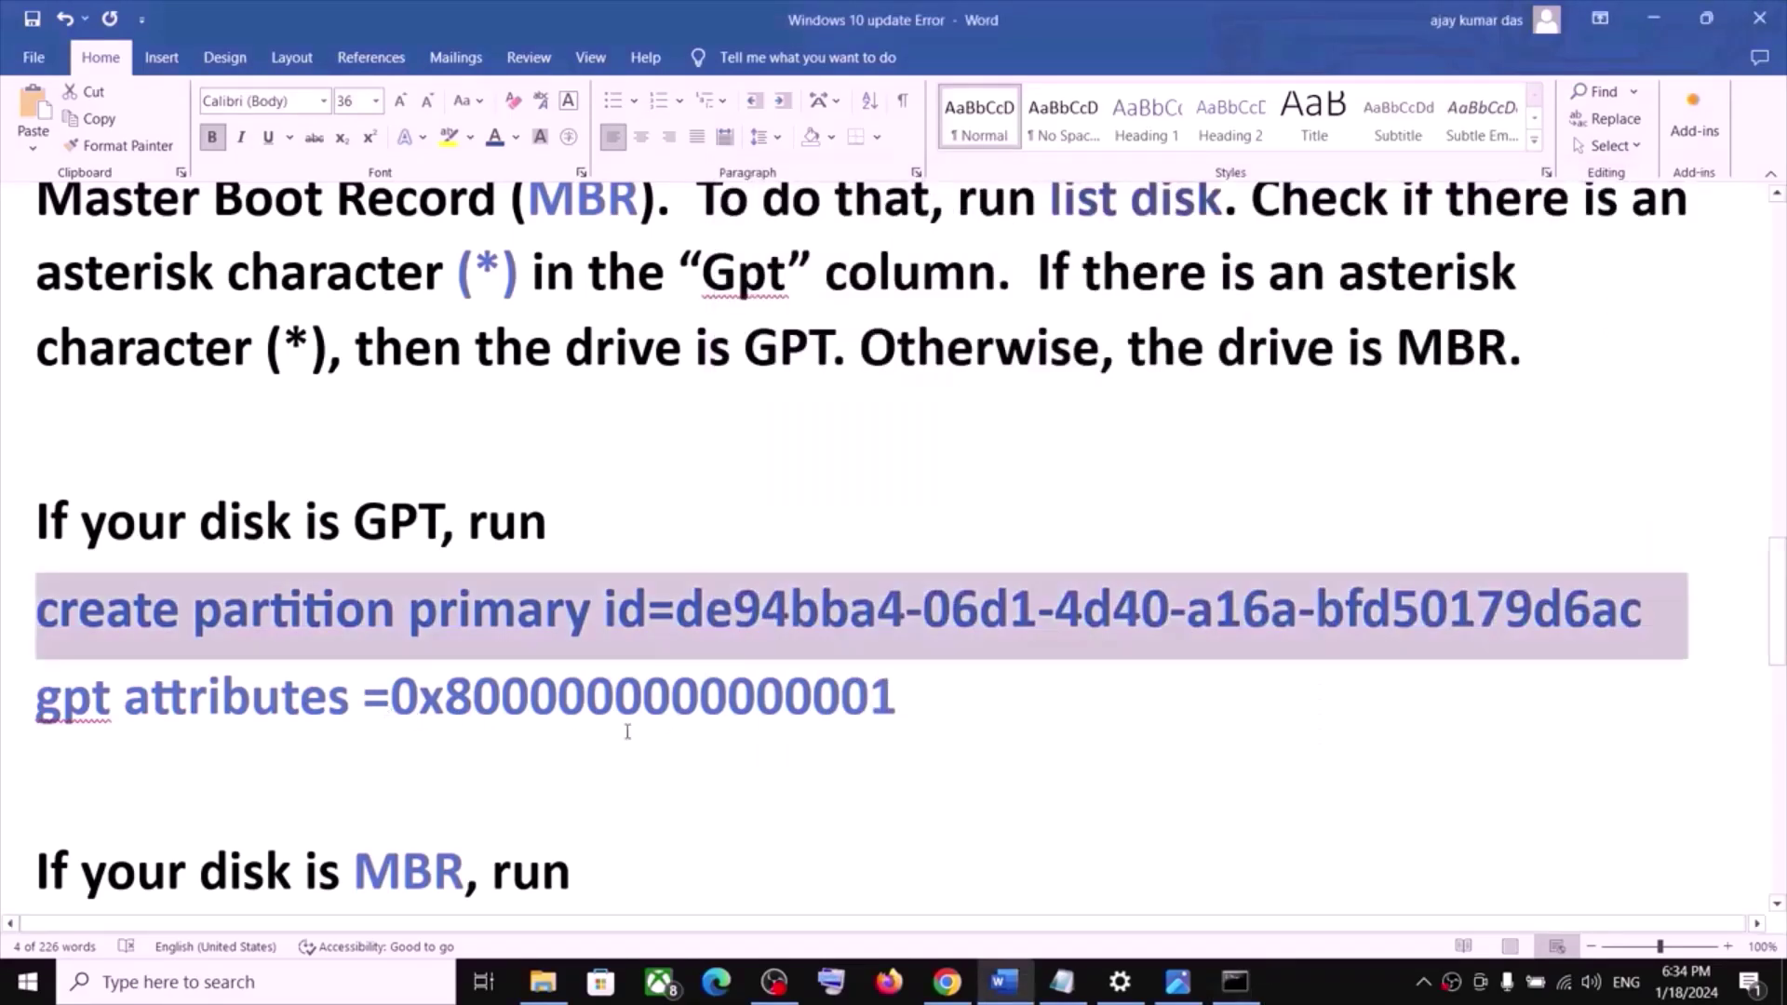
drag(915, 708, 36, 708)
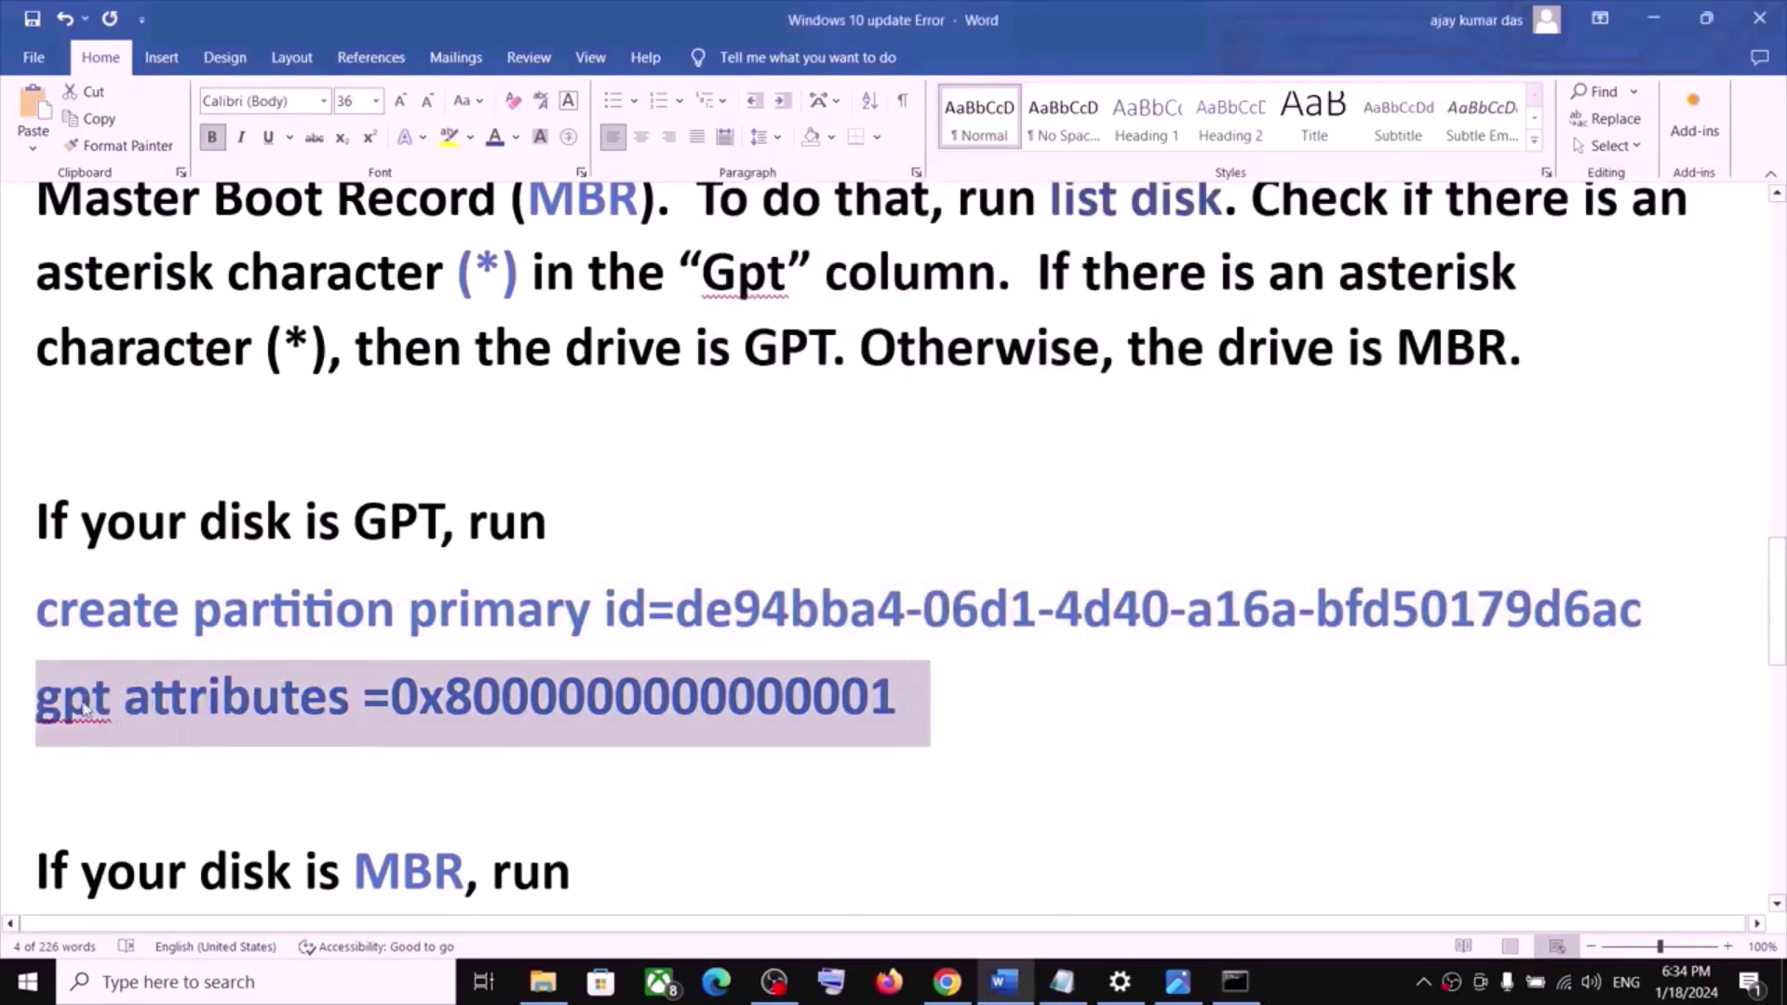
key(ctrl+c)
key(alt+Tab)
right_click(1096, 742)
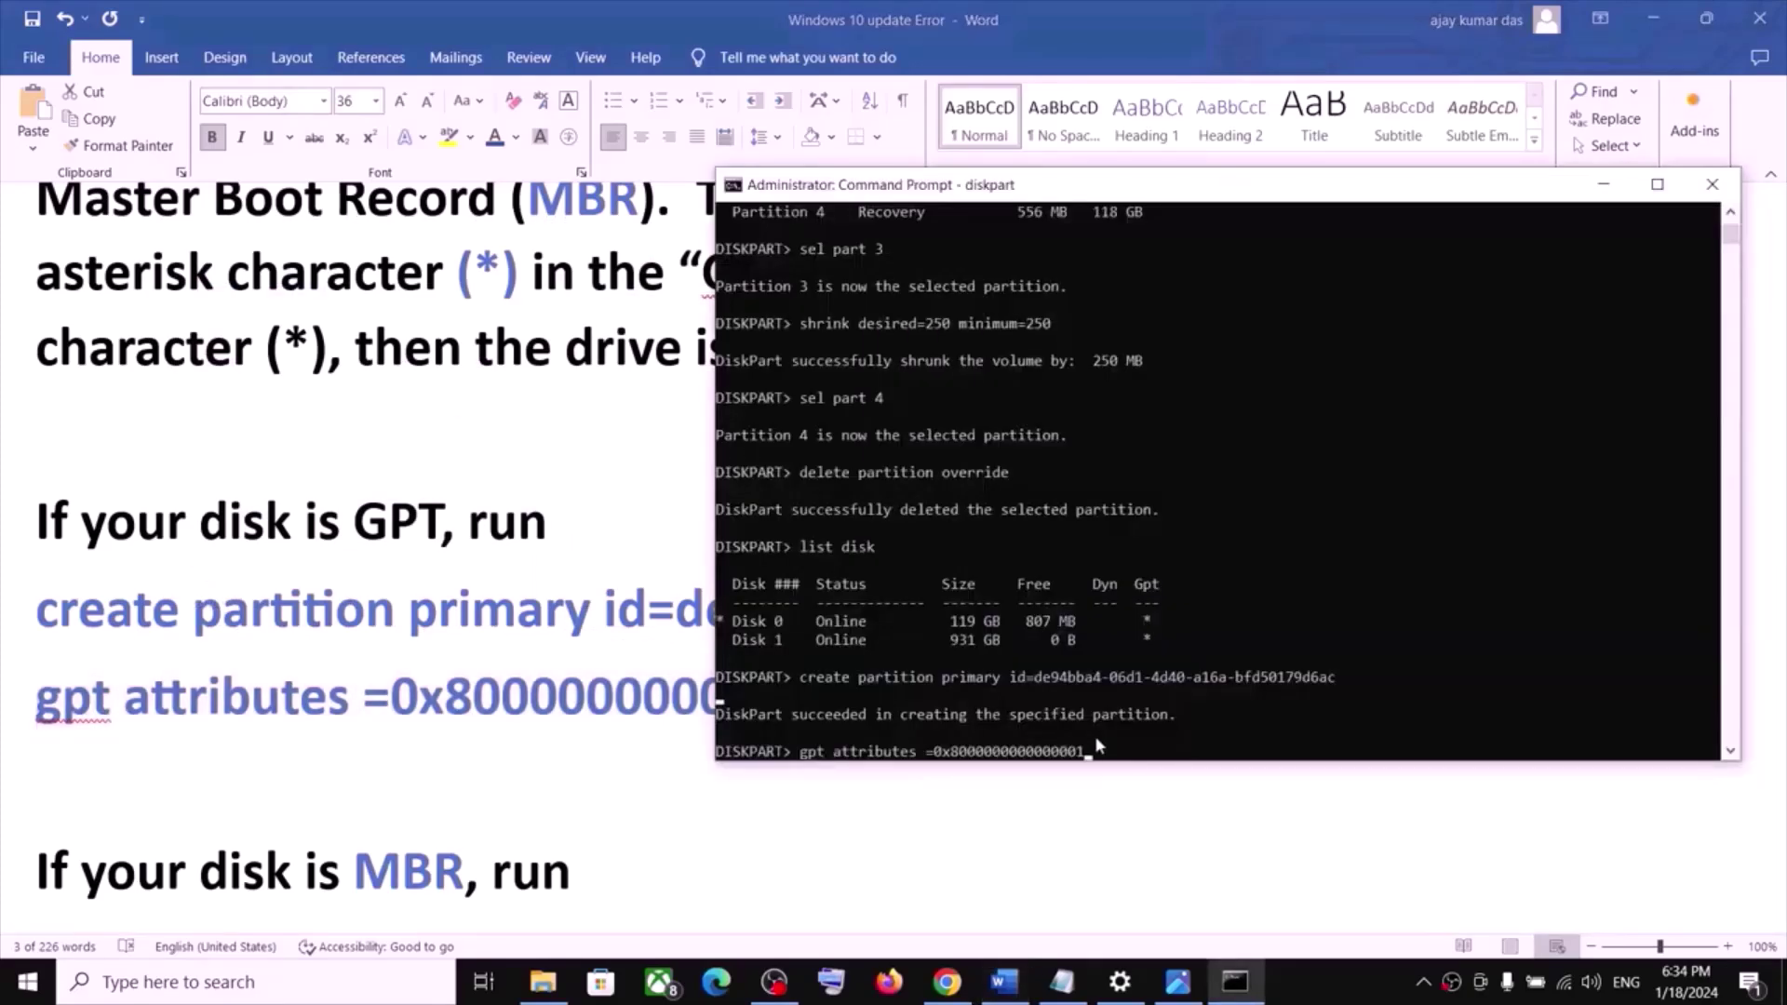
key(Return)
- Review the remaining commands, from format through reagentc, in the notes
key(alt+Tab)
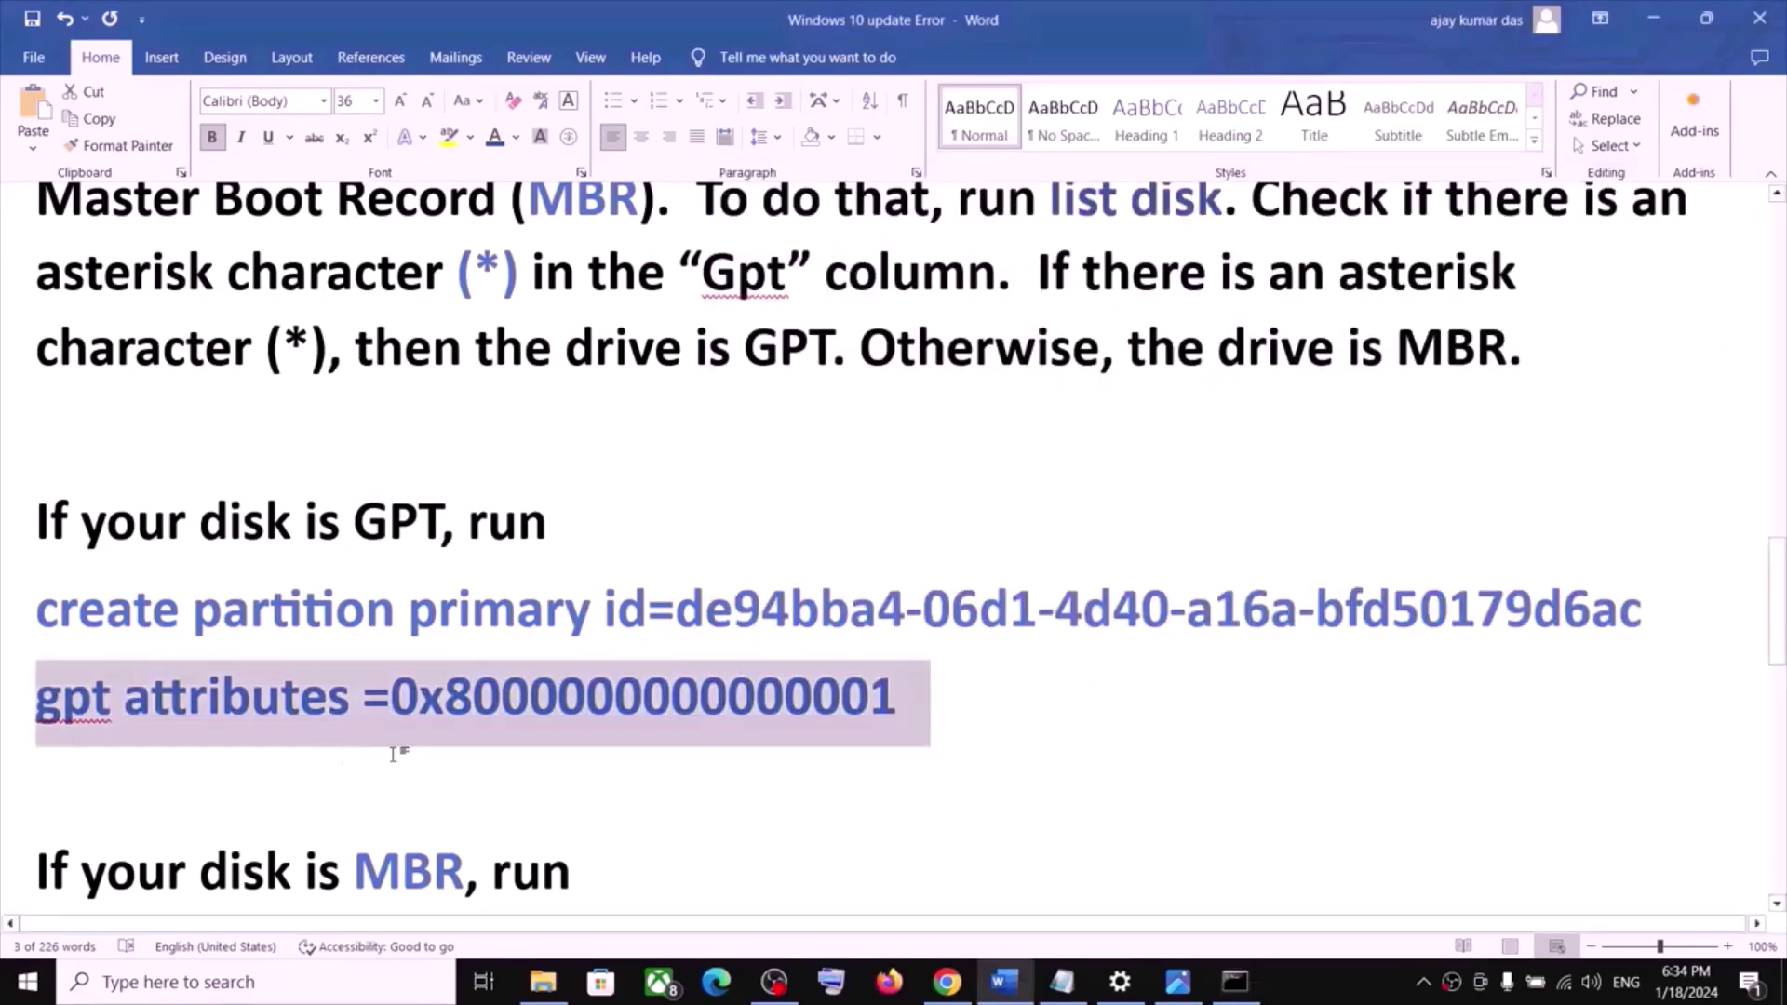
scroll(393, 754, down, 3)
drag(773, 795, 36, 795)
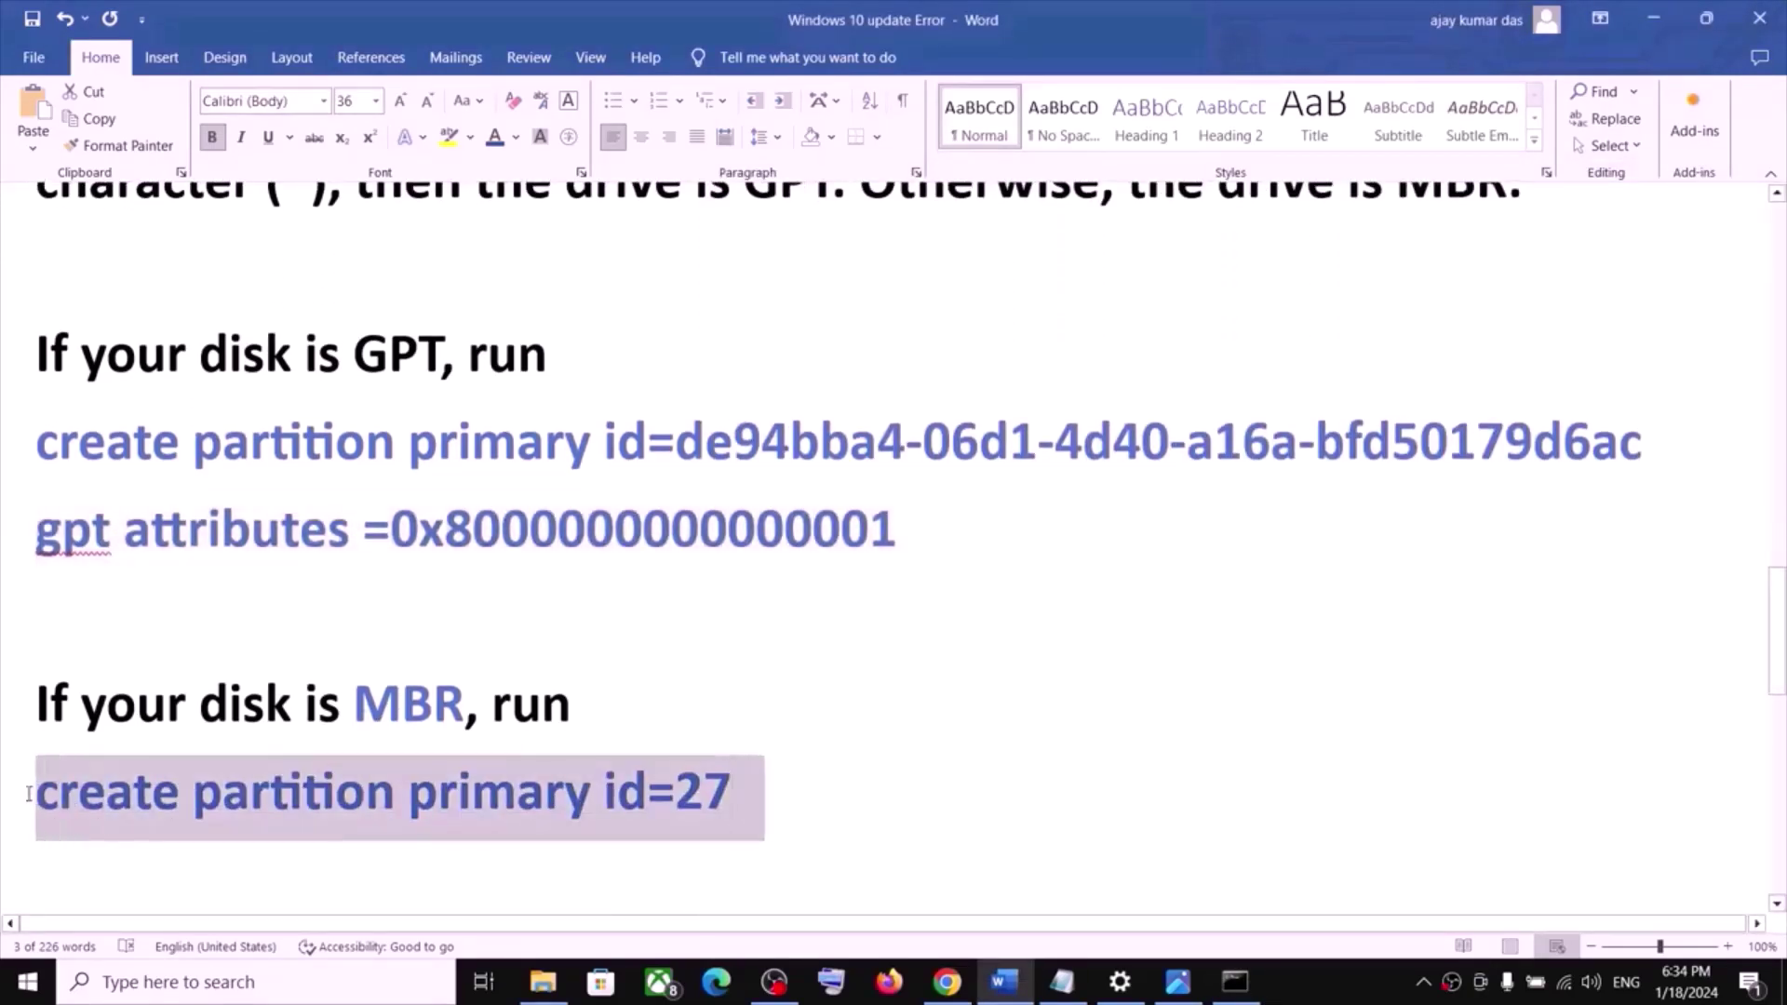
scroll(662, 633, down, 2)
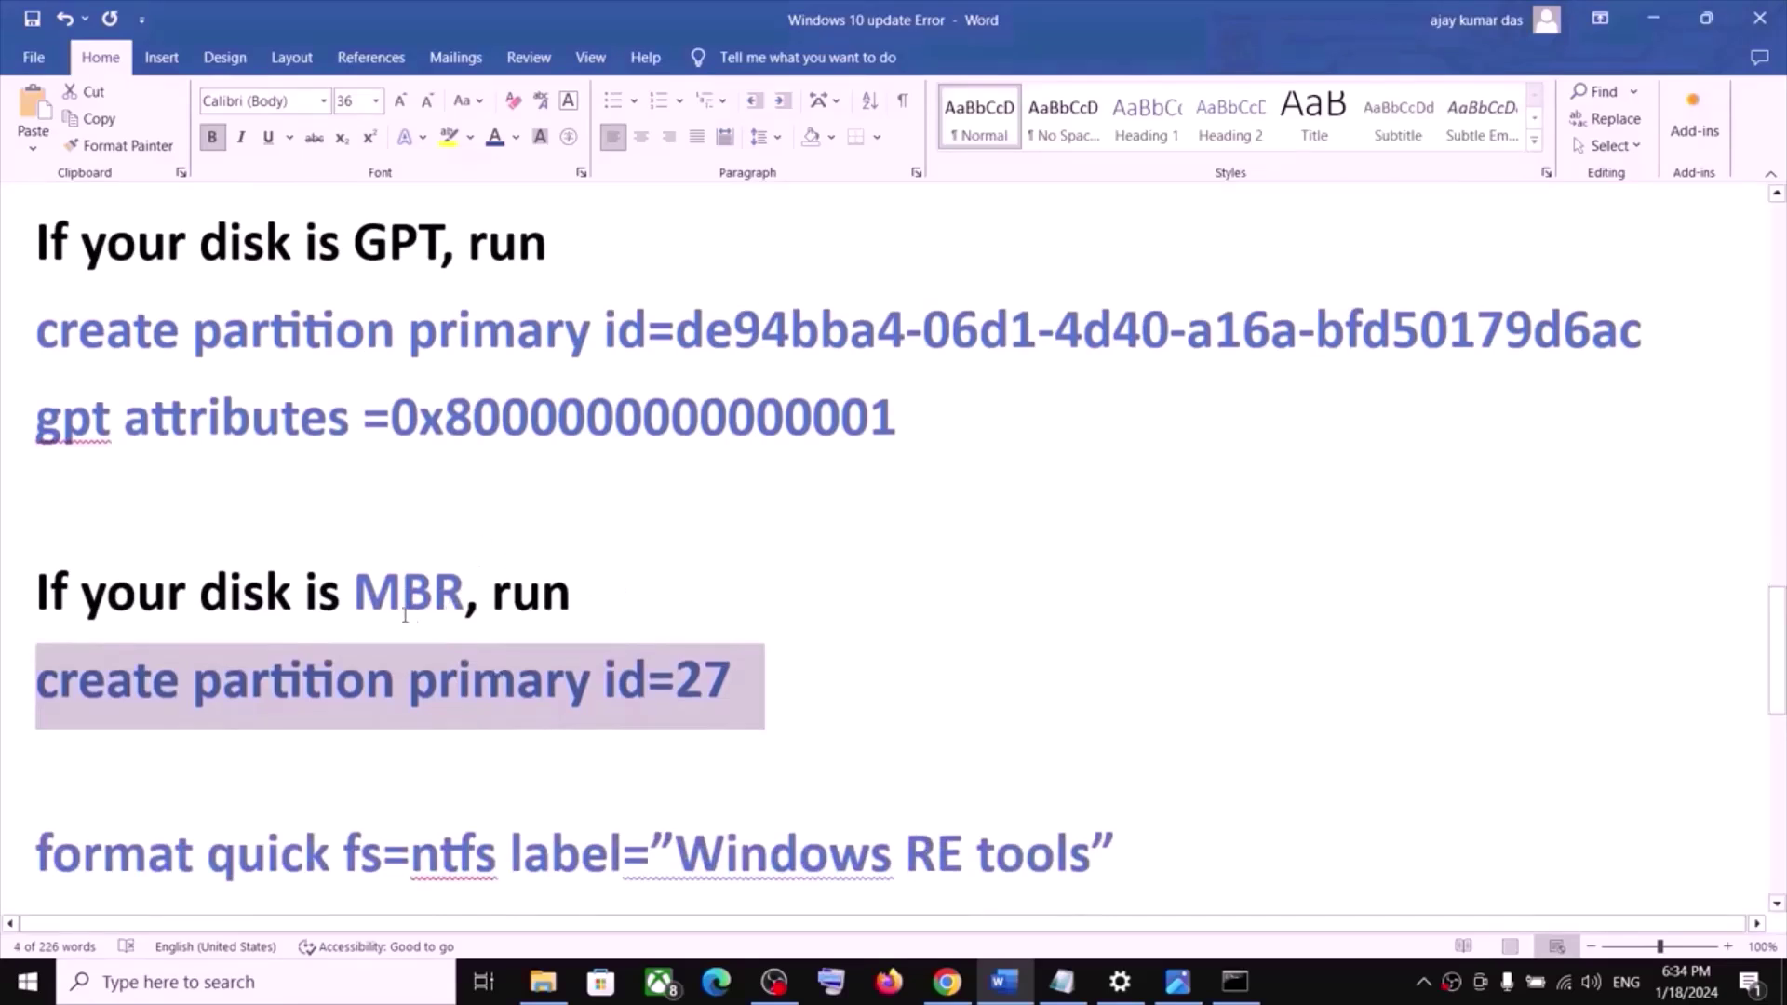
scroll(717, 571, down, 3)
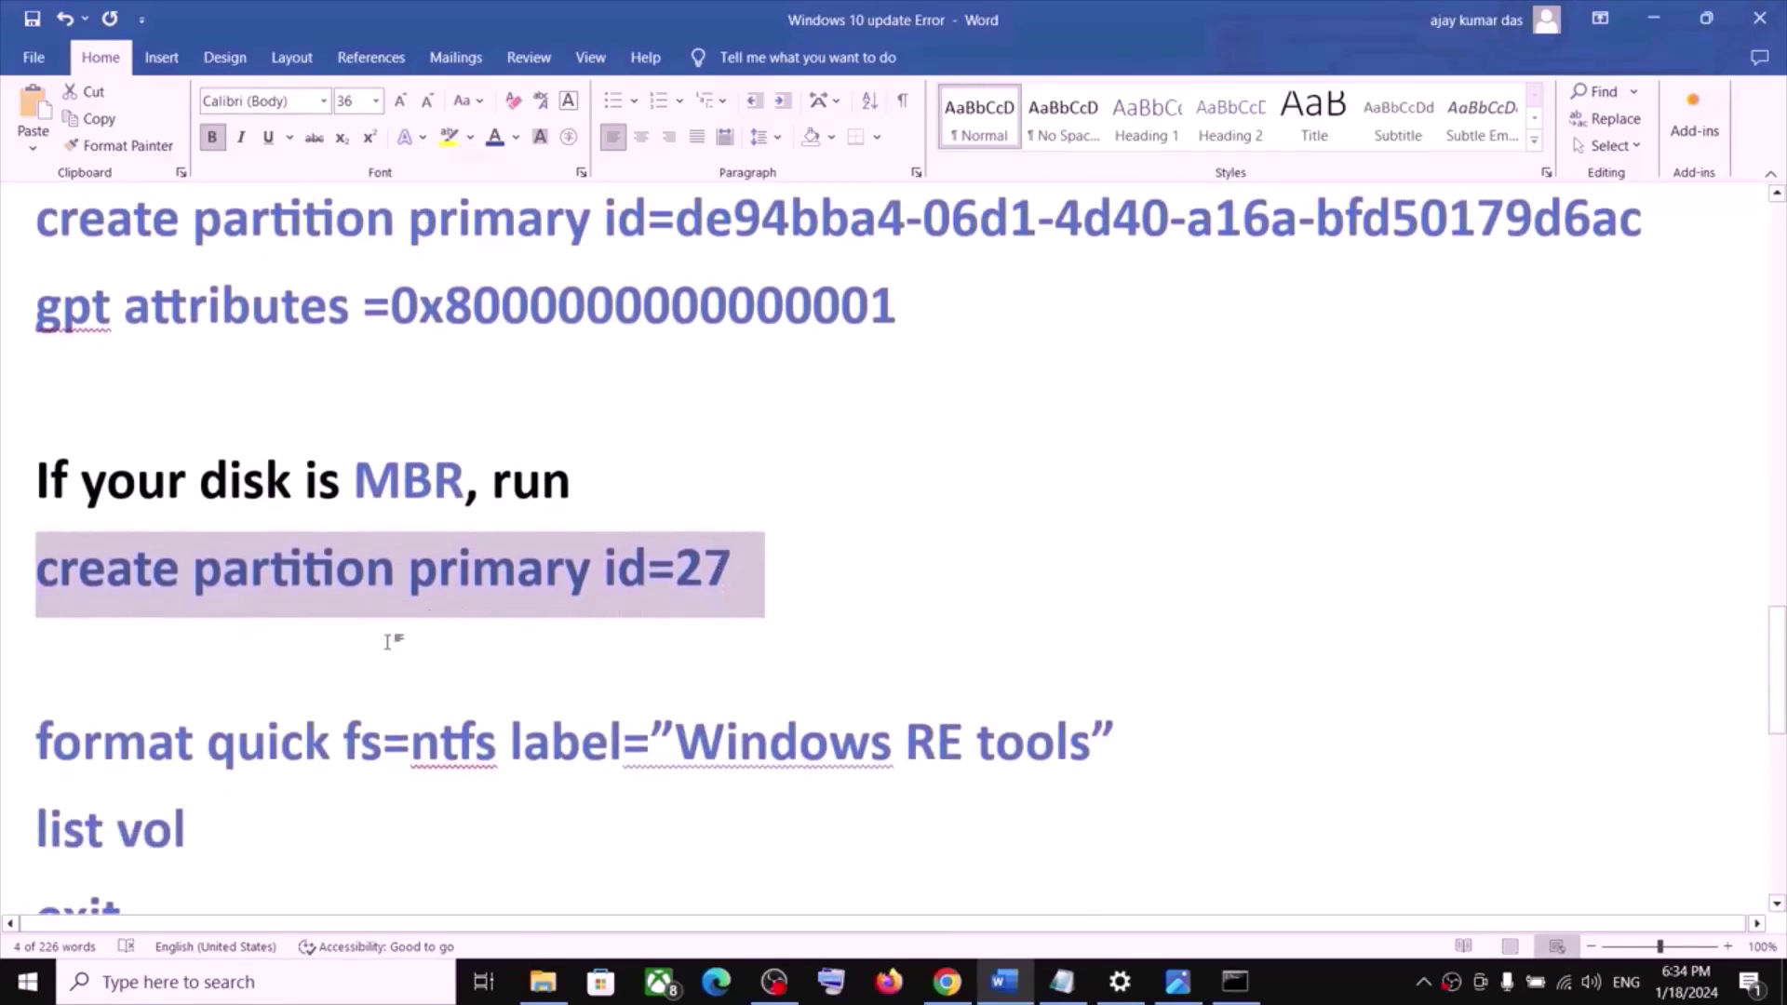
click(391, 640)
scroll(791, 563, down, 4)
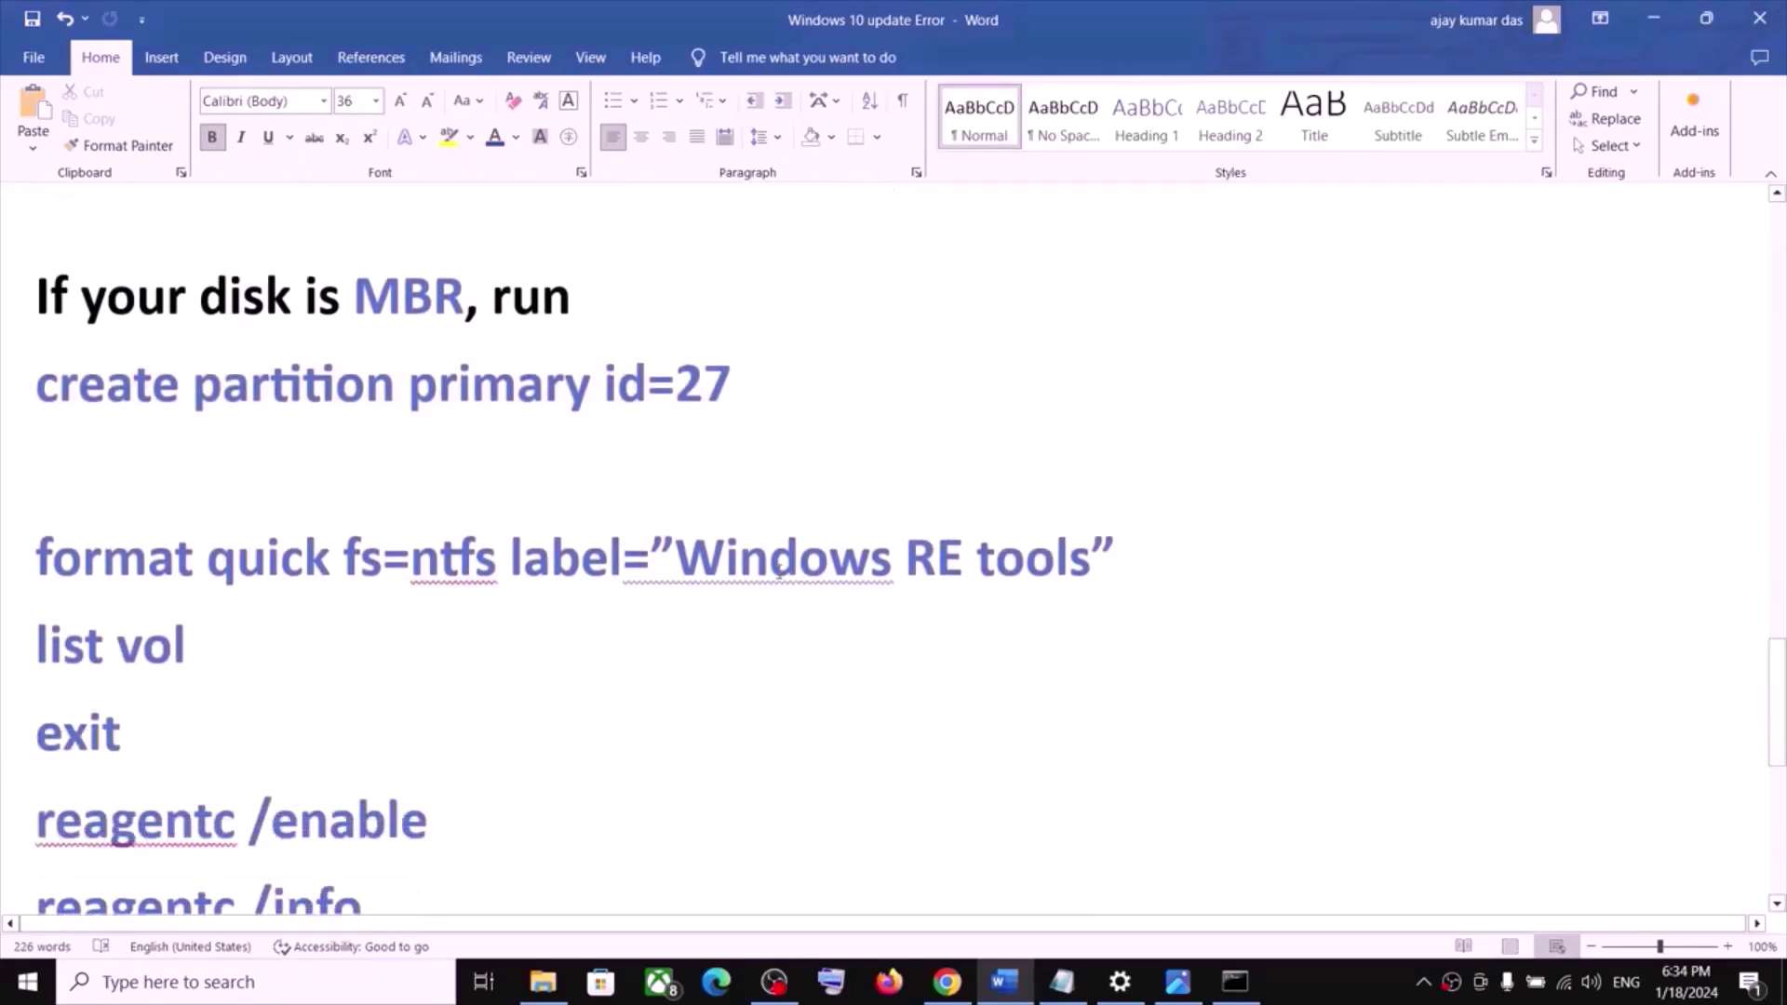
scroll(885, 549, down, 3)
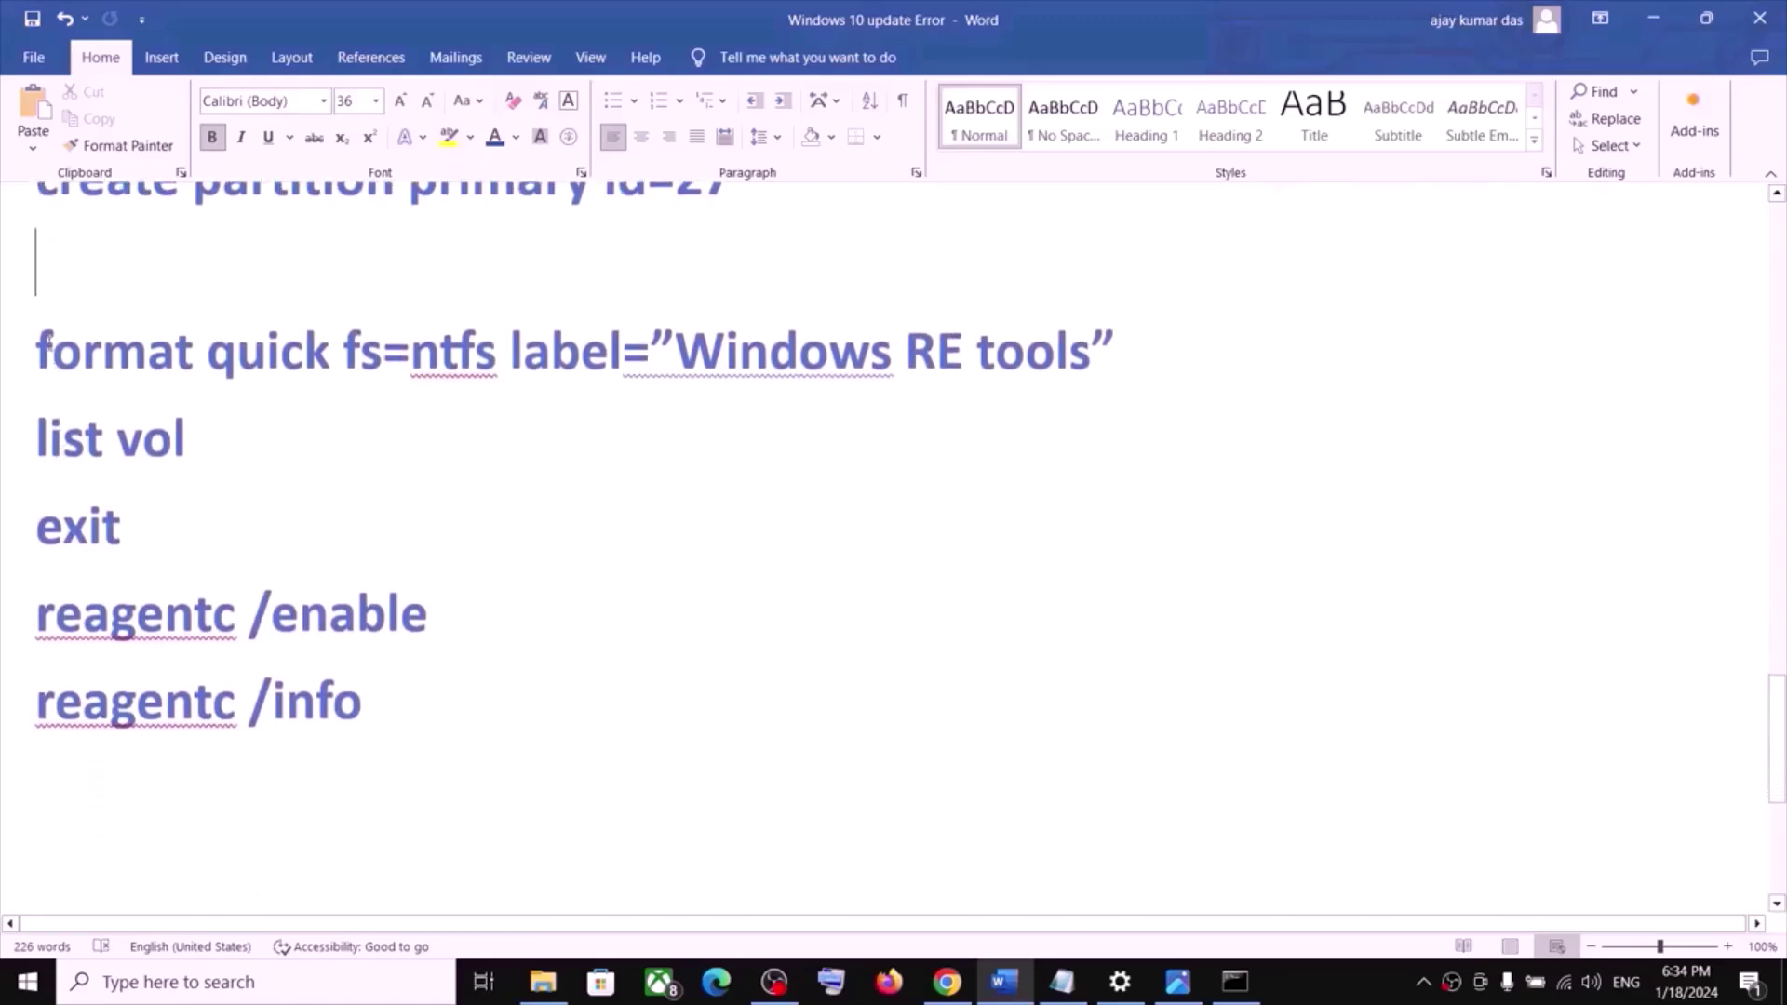
drag(37, 352, 371, 707)
click(143, 438)
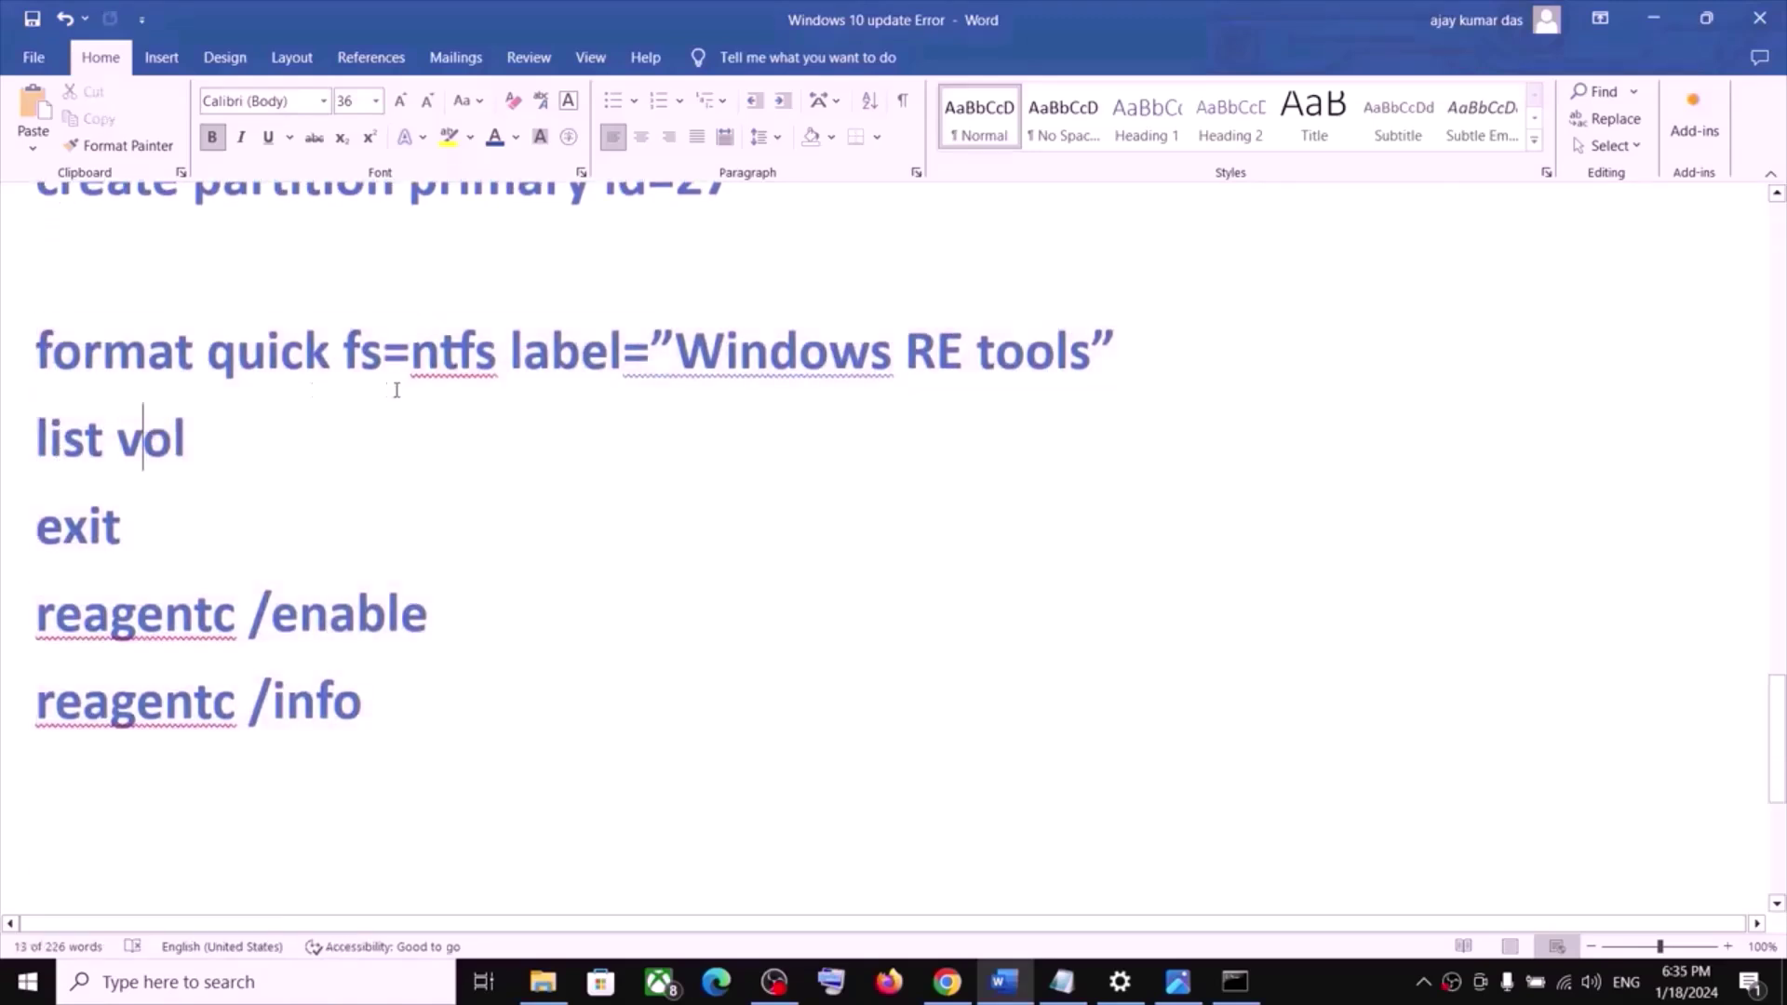
- Quick-format the partition as NTFS labelled 'Windows RE tools'
double_click(427, 358)
triple_click(426, 359)
double_click(427, 359)
triple_click(426, 361)
key(super+c)
key(alt+Tab)
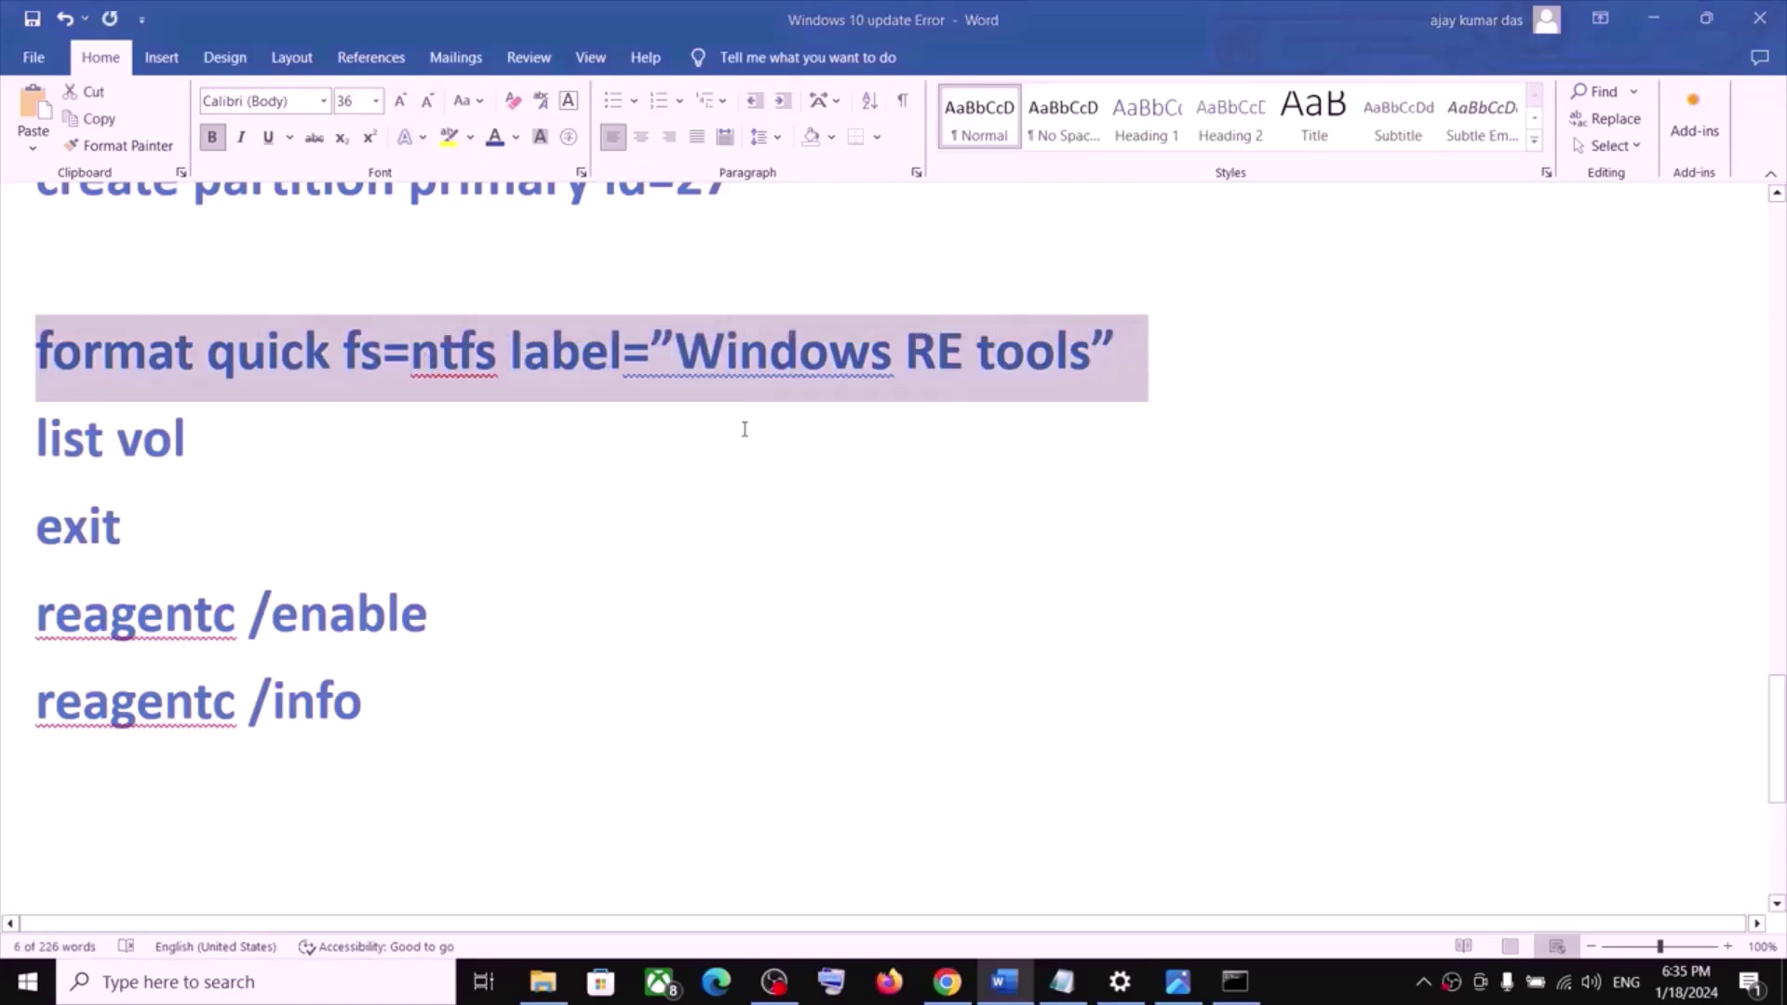
right_click(1005, 682)
key(Return)
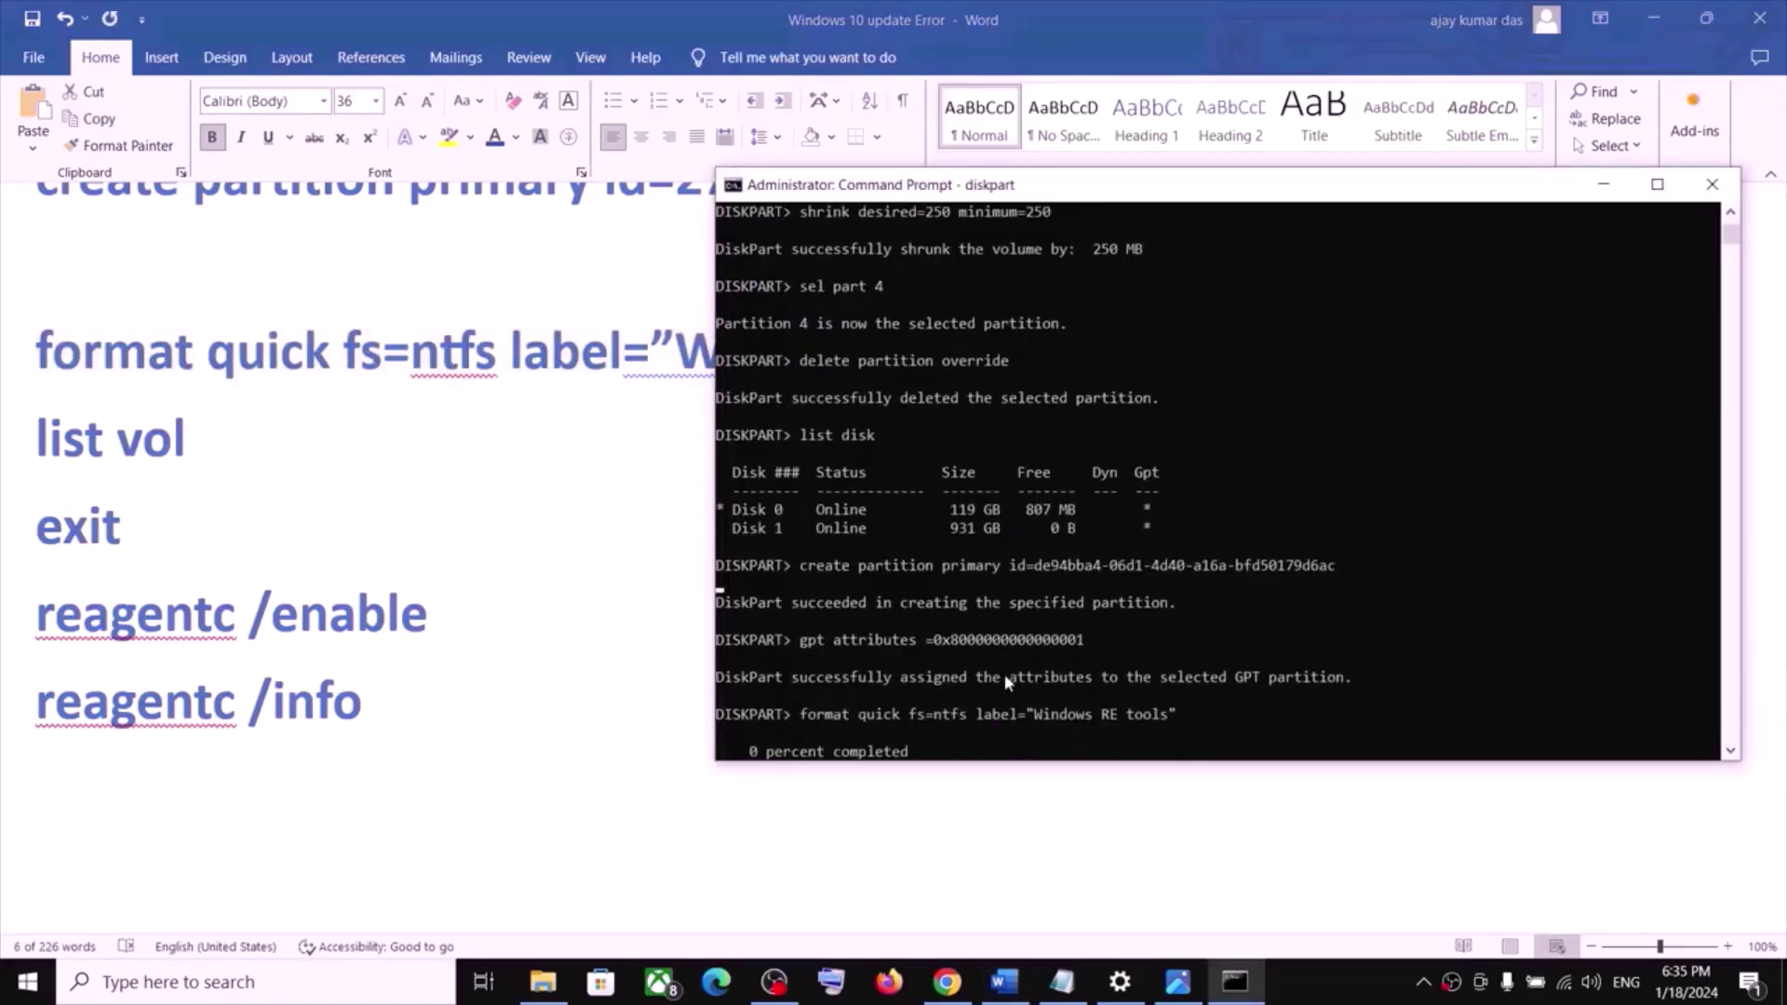
- Run list vol to show the new 807 MB Windows RE volume
key(alt+Tab)
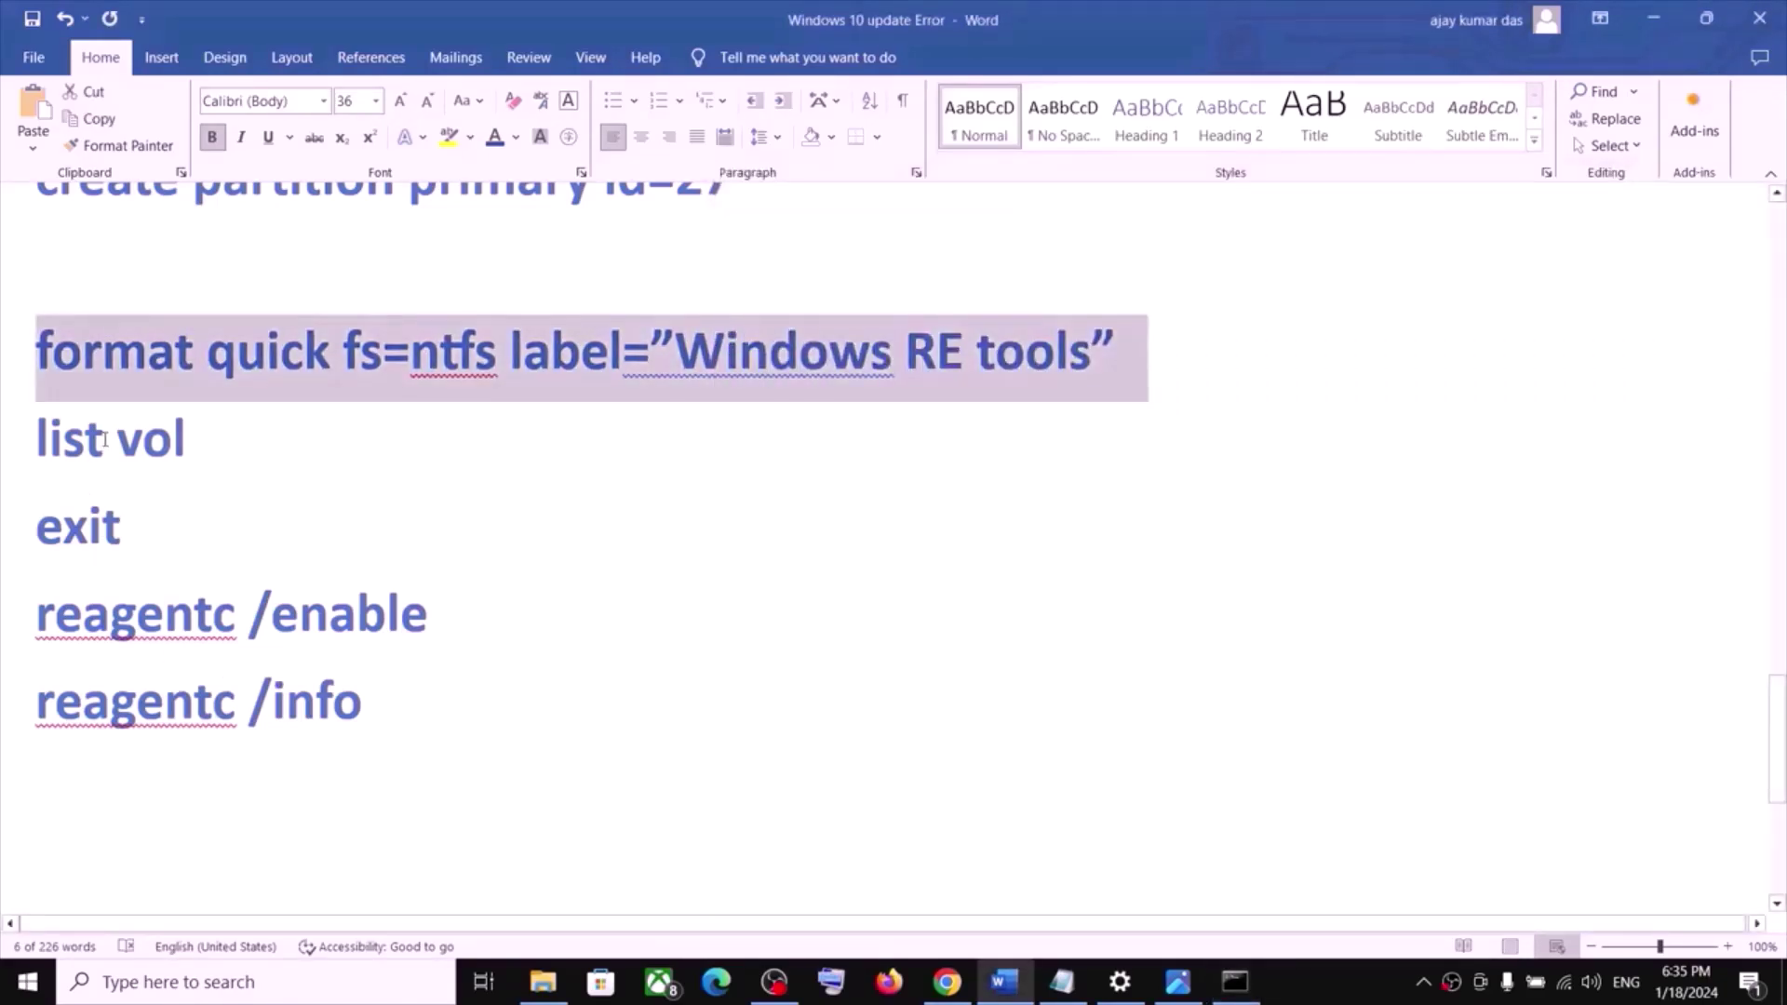
triple_click(104, 440)
key(ctrl+c)
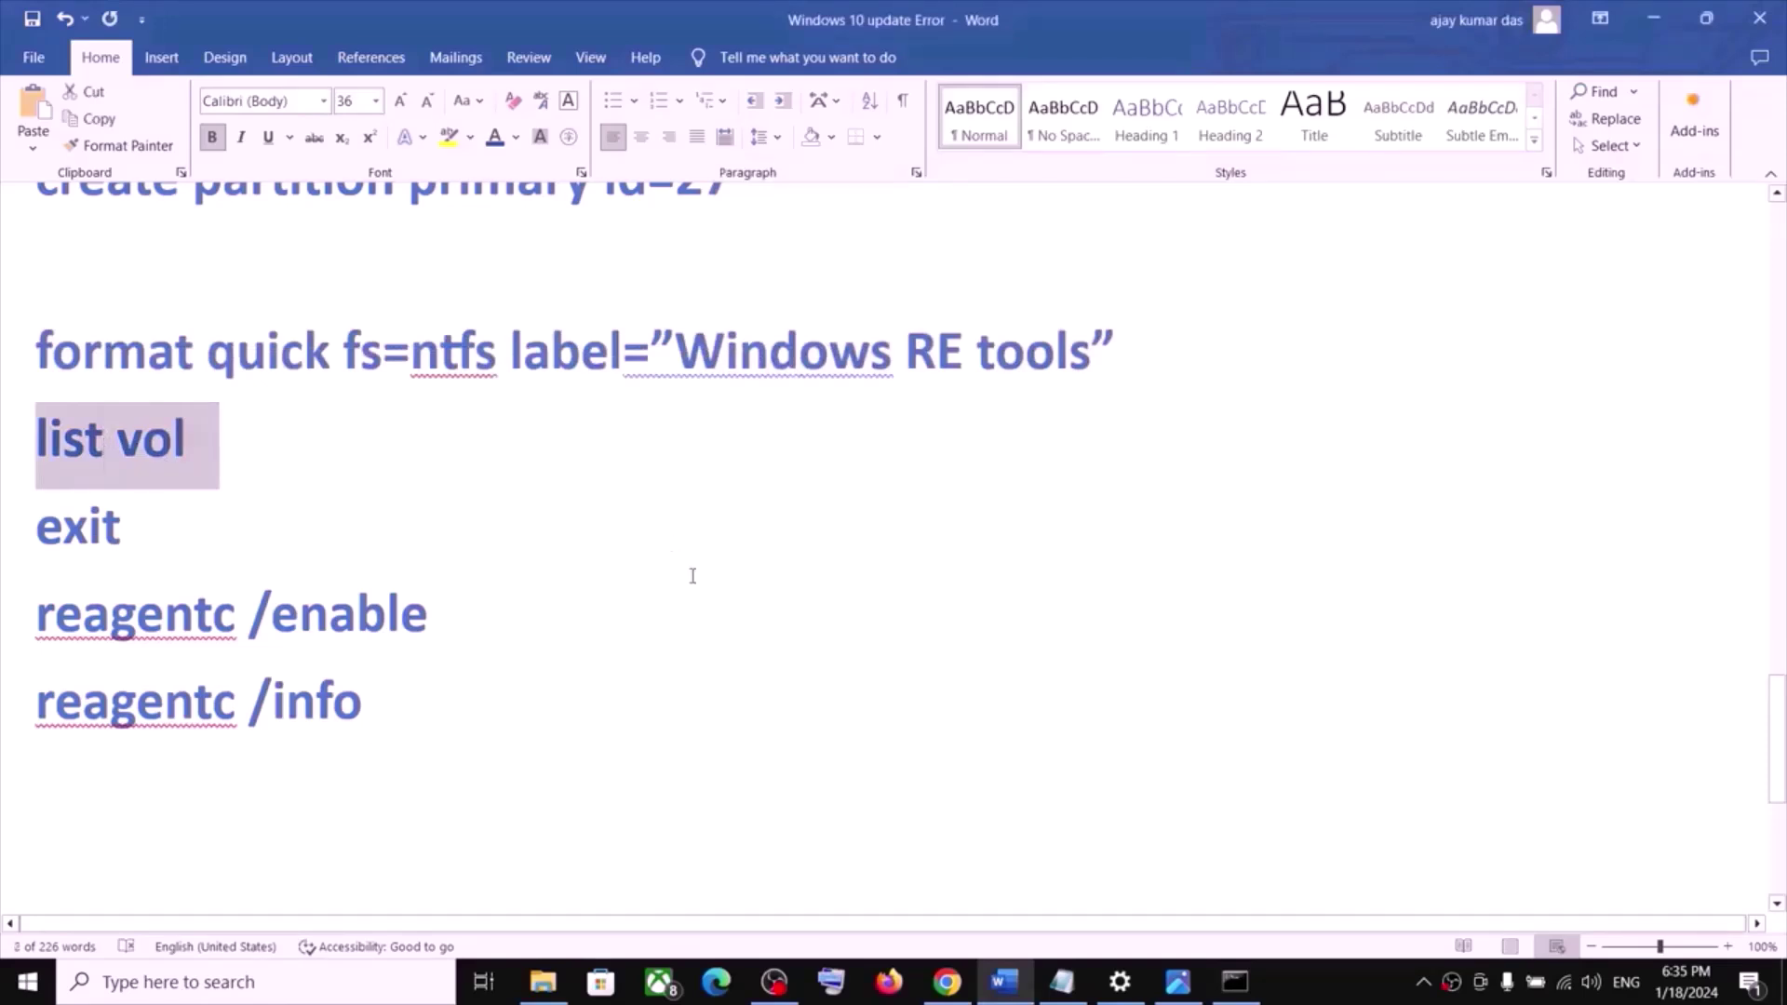
key(alt+Tab)
key(ctrl+v)
key(Return)
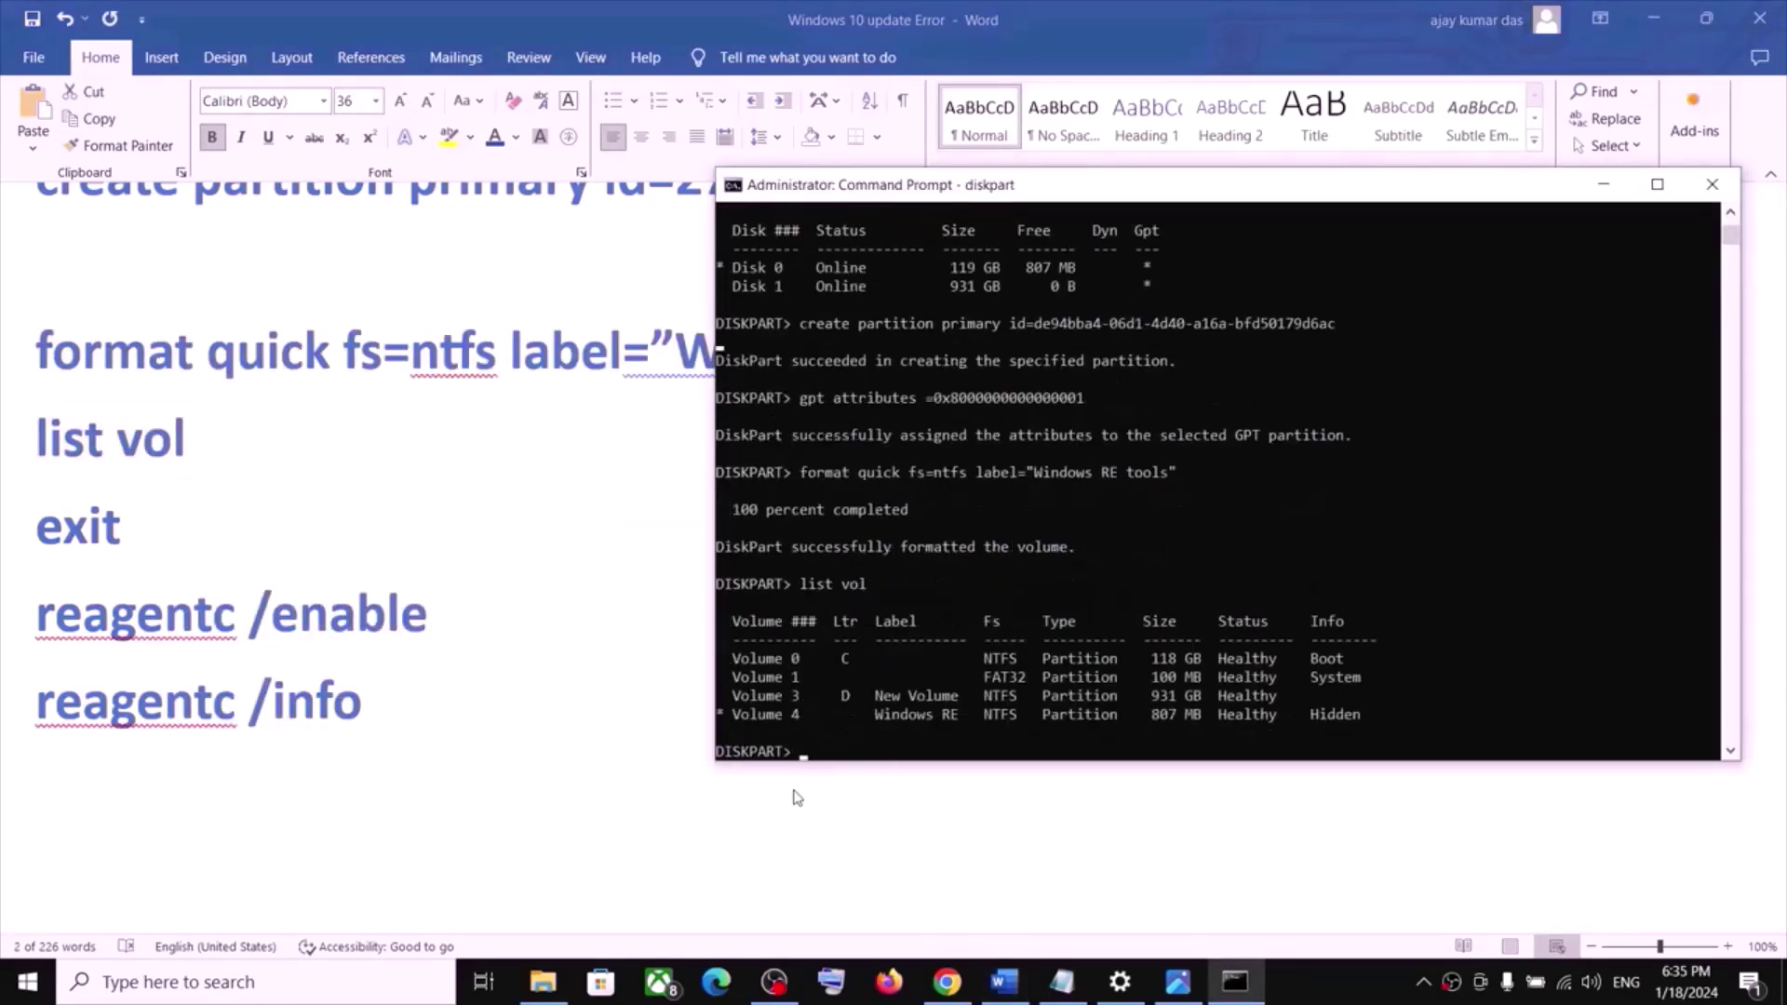
key(alt+Tab)
triple_click(89, 530)
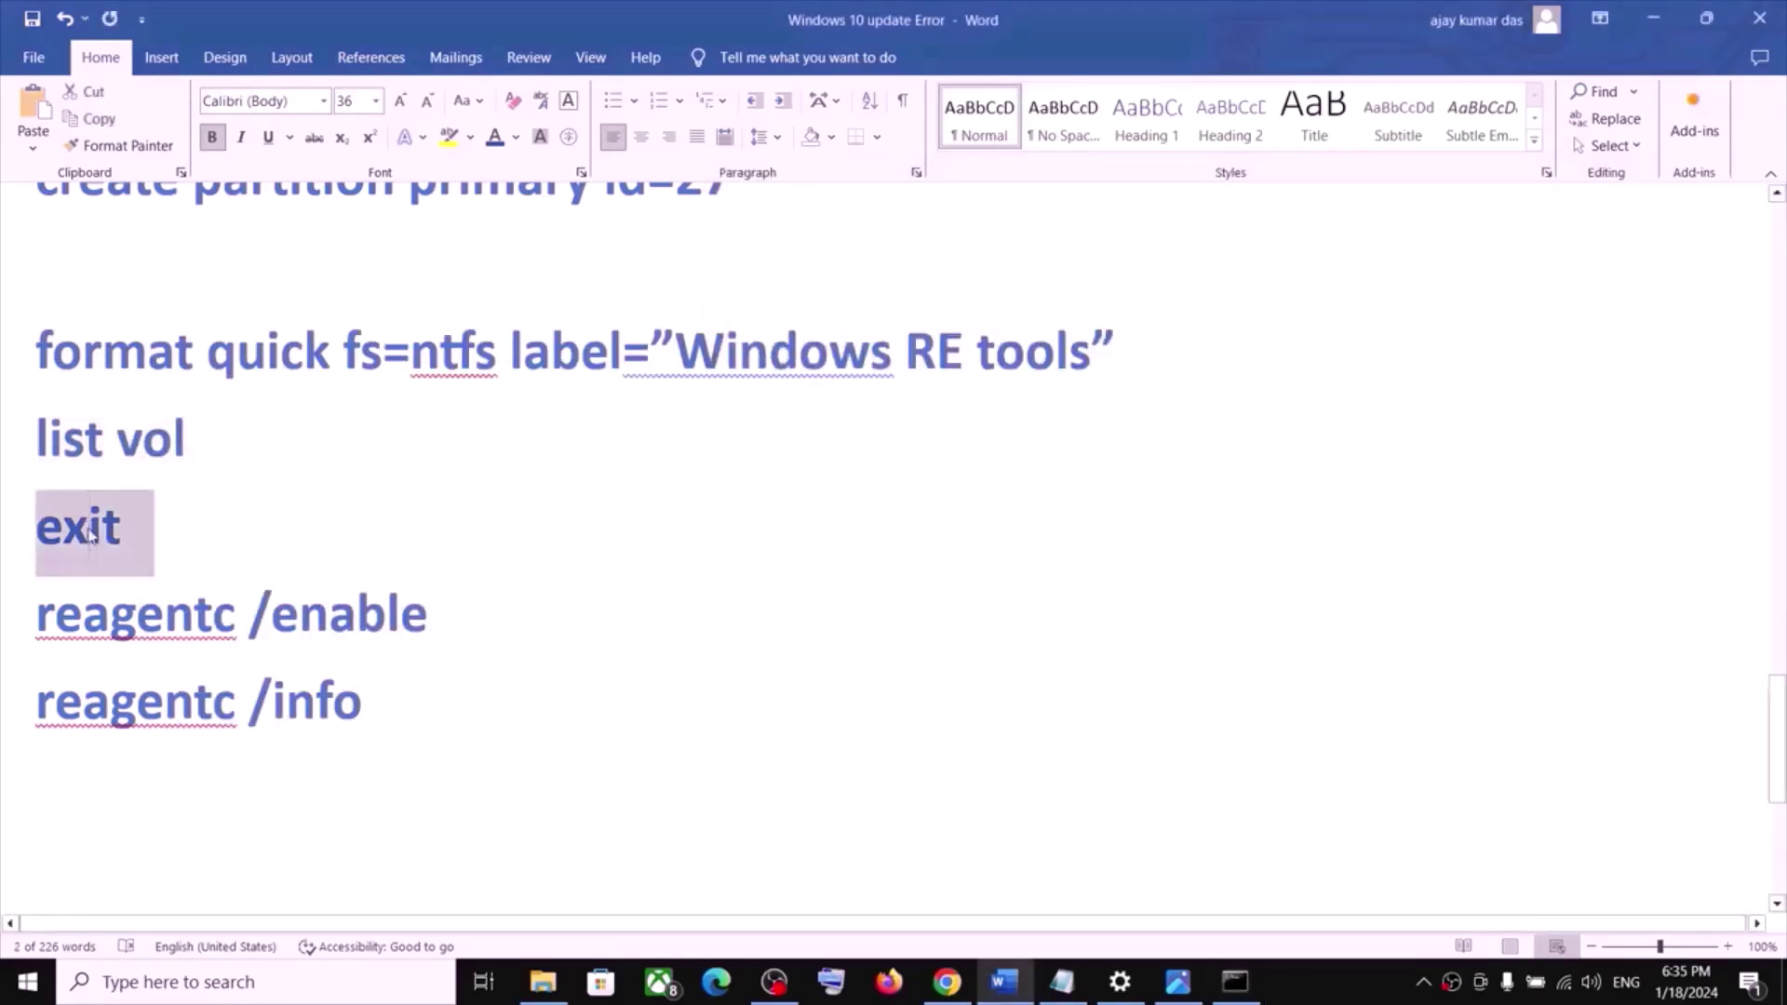
- Leave DiskPart by pasting and running the exit command in Command Prompt
key(ctrl+c)
key(alt+Tab)
key(ctrl+v)
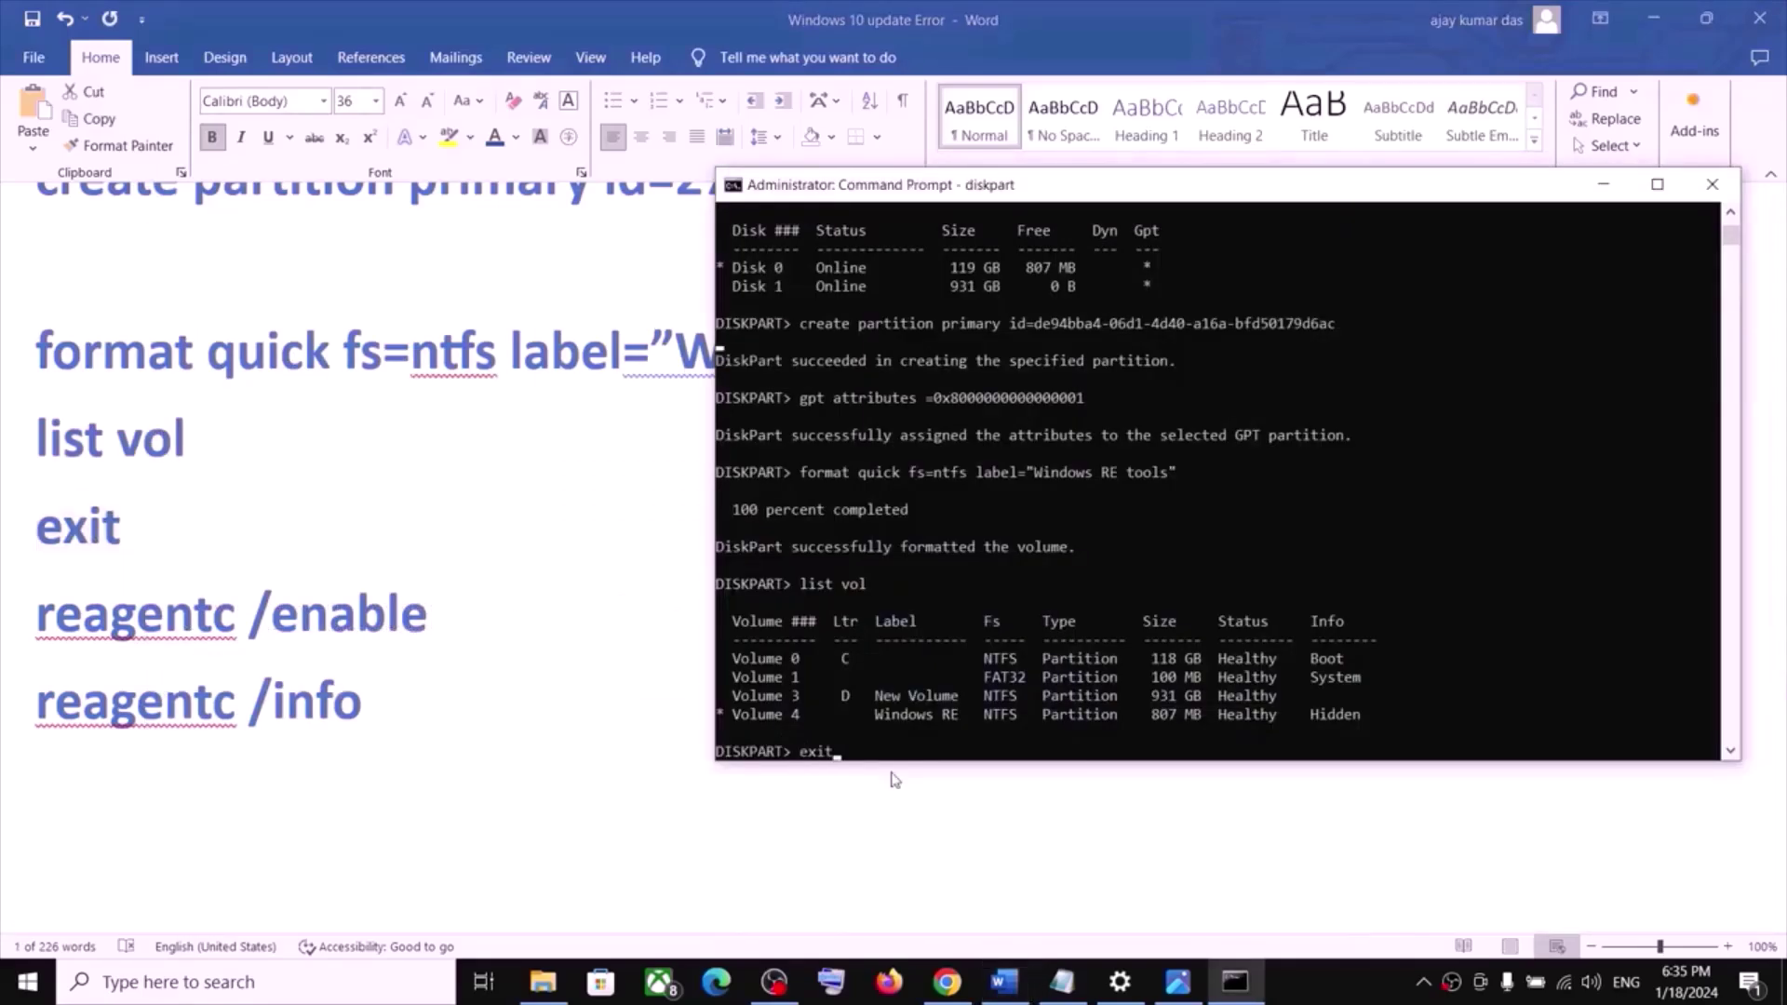
key(Return)
- Copy reagentc /enable from the Word guide and run it to re-enable WinRE
key(alt+Tab)
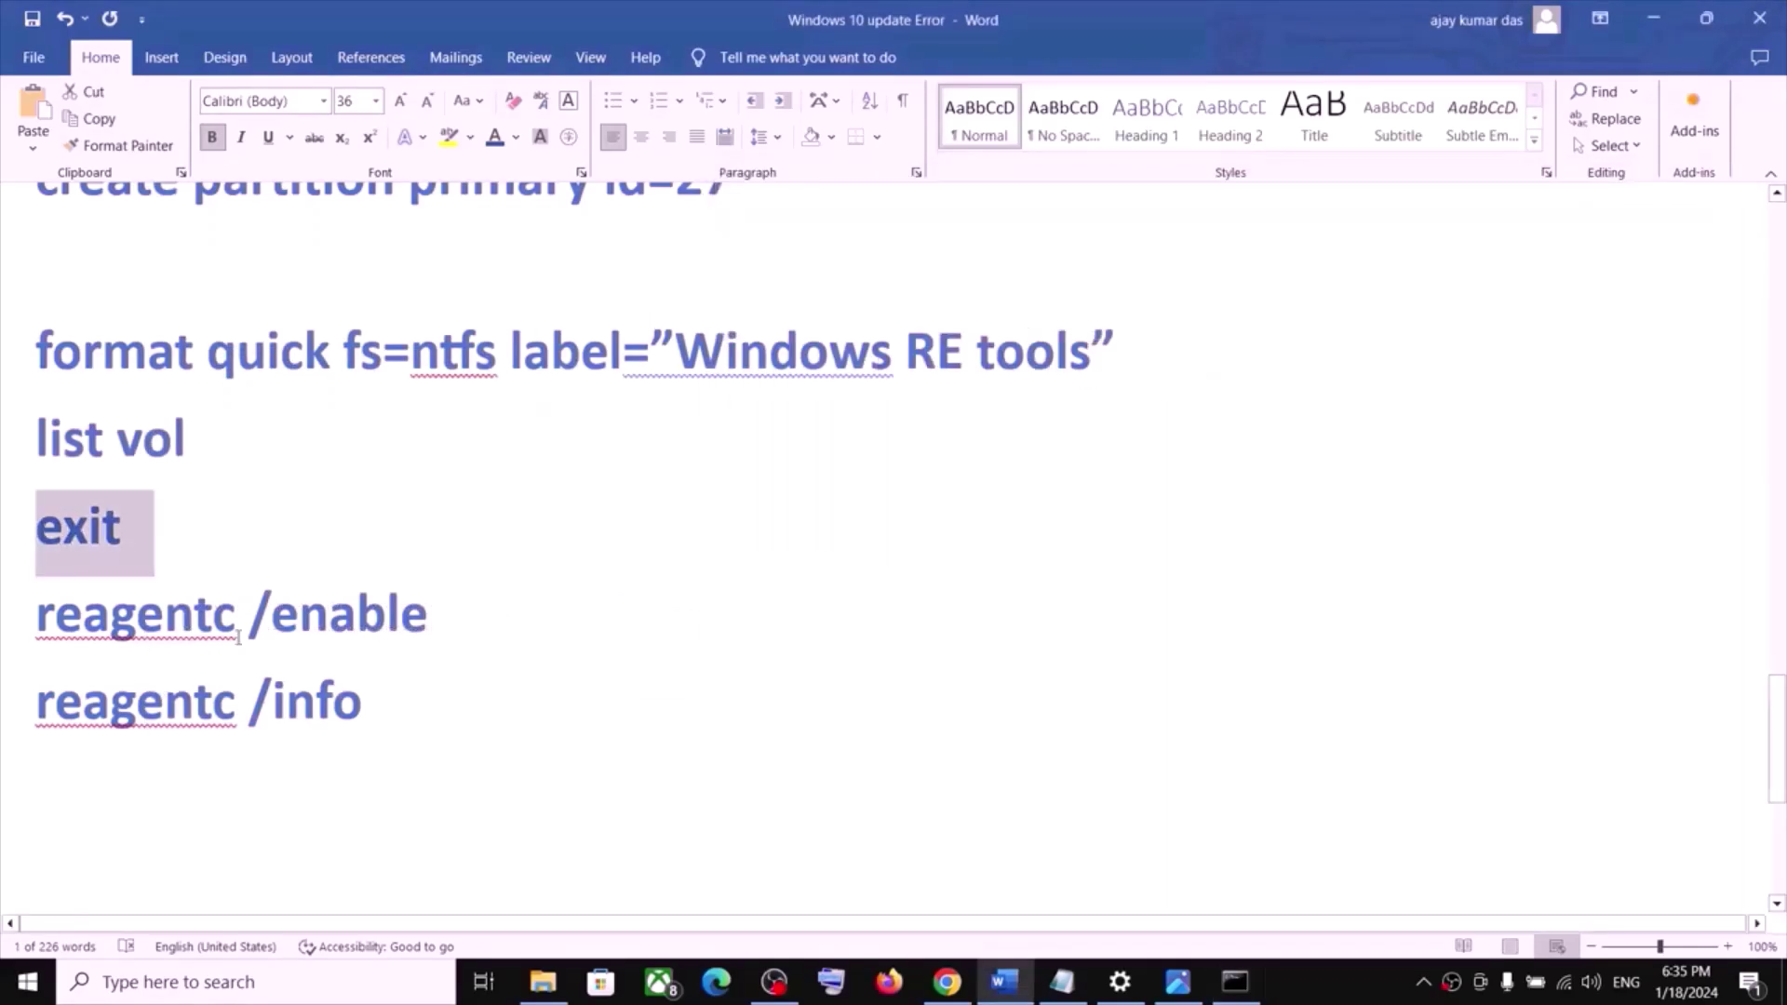
triple_click(229, 620)
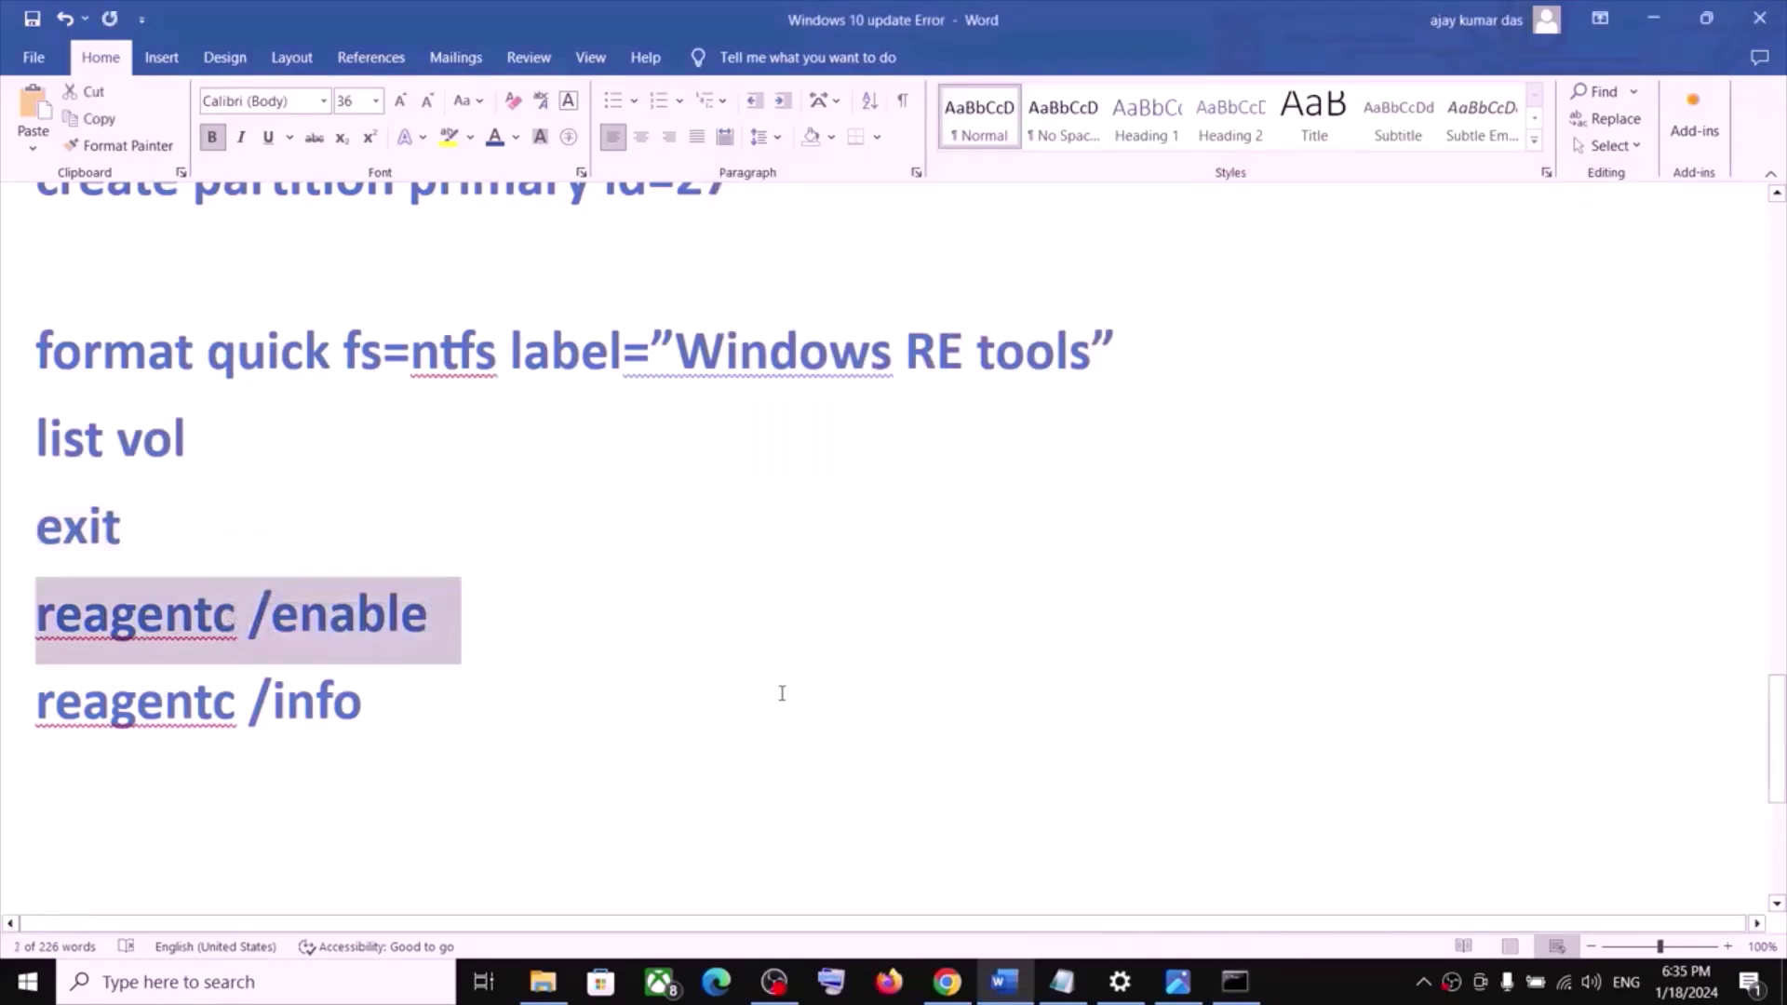
key(ctrl+c)
key(alt+Tab)
key(ctrl+v)
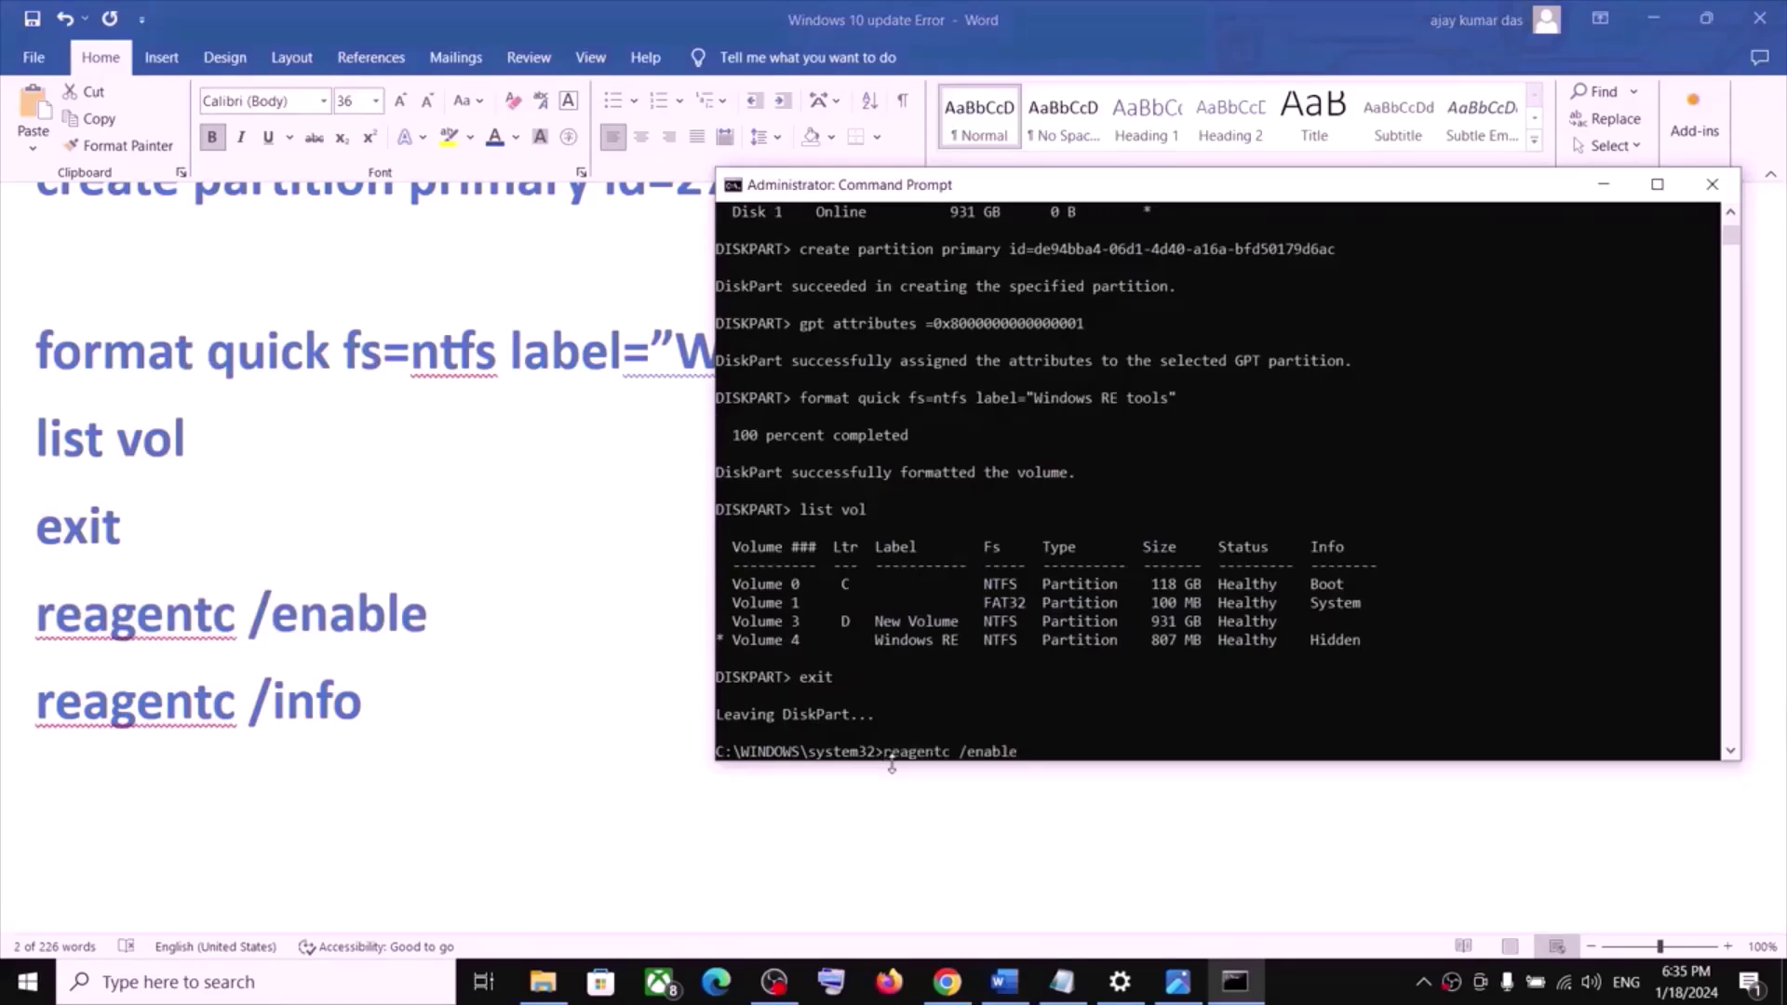
key(Return)
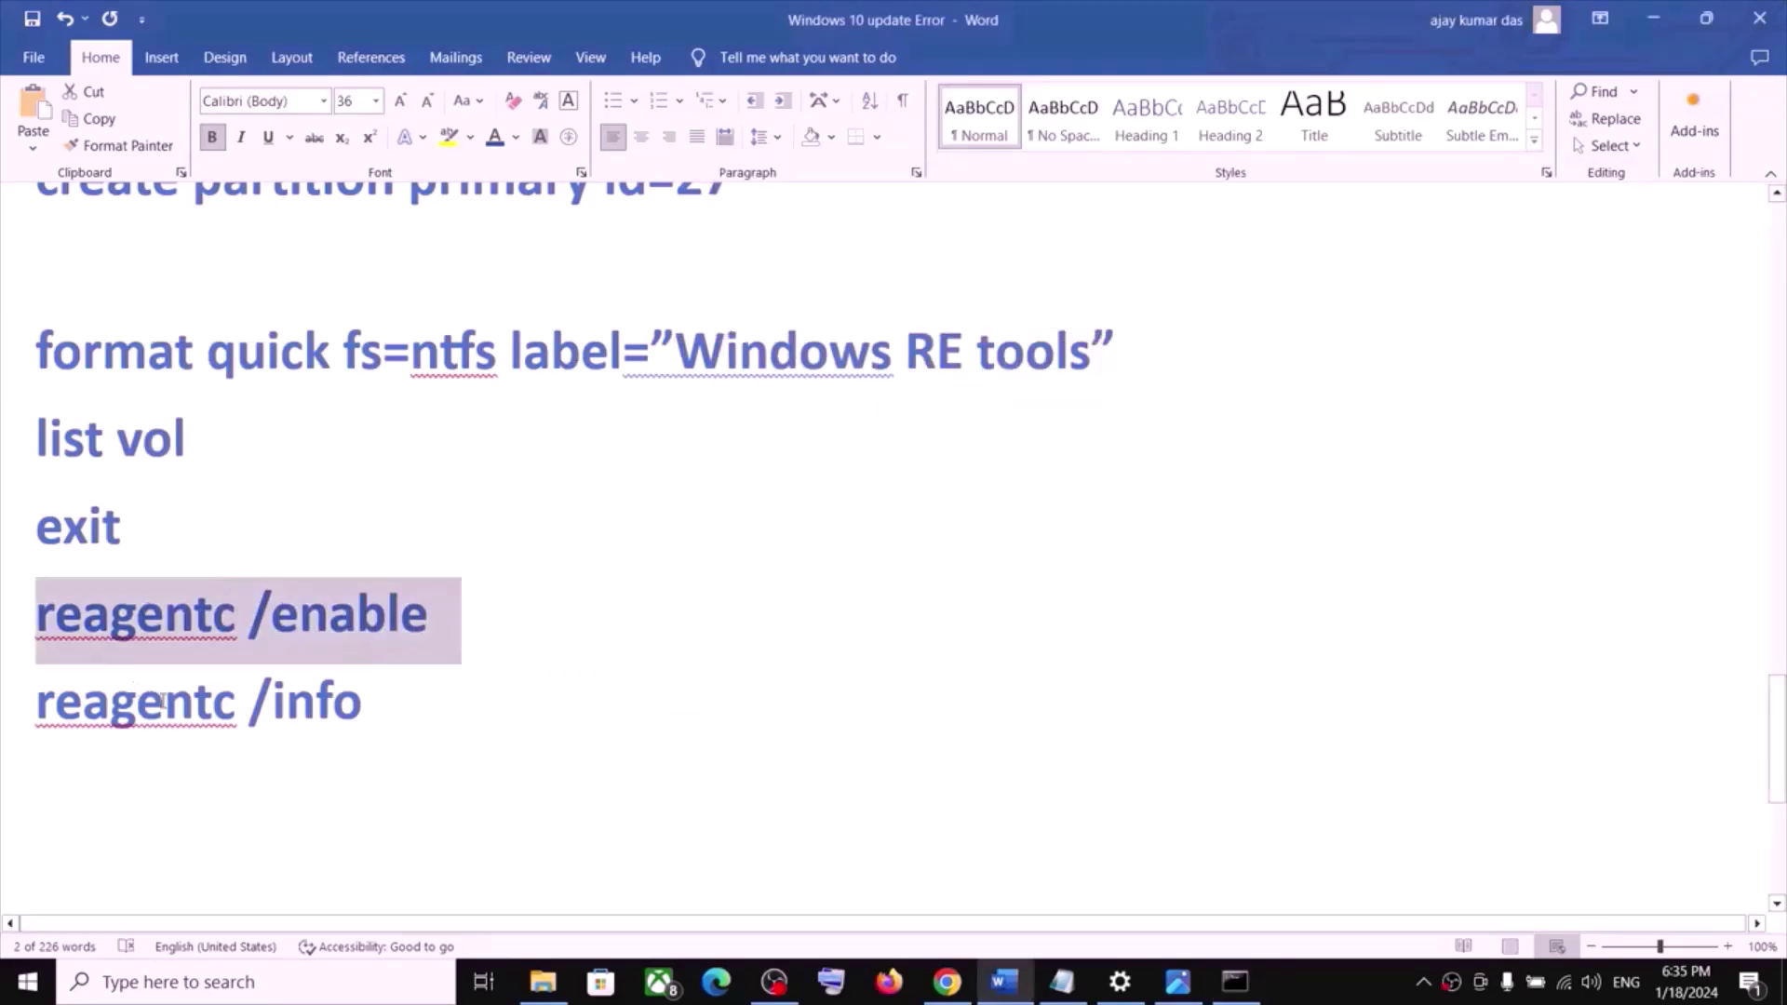
- Run reagentc /info to confirm WinRE is Enabled on partition4, then close Command Prompt
triple_click(163, 703)
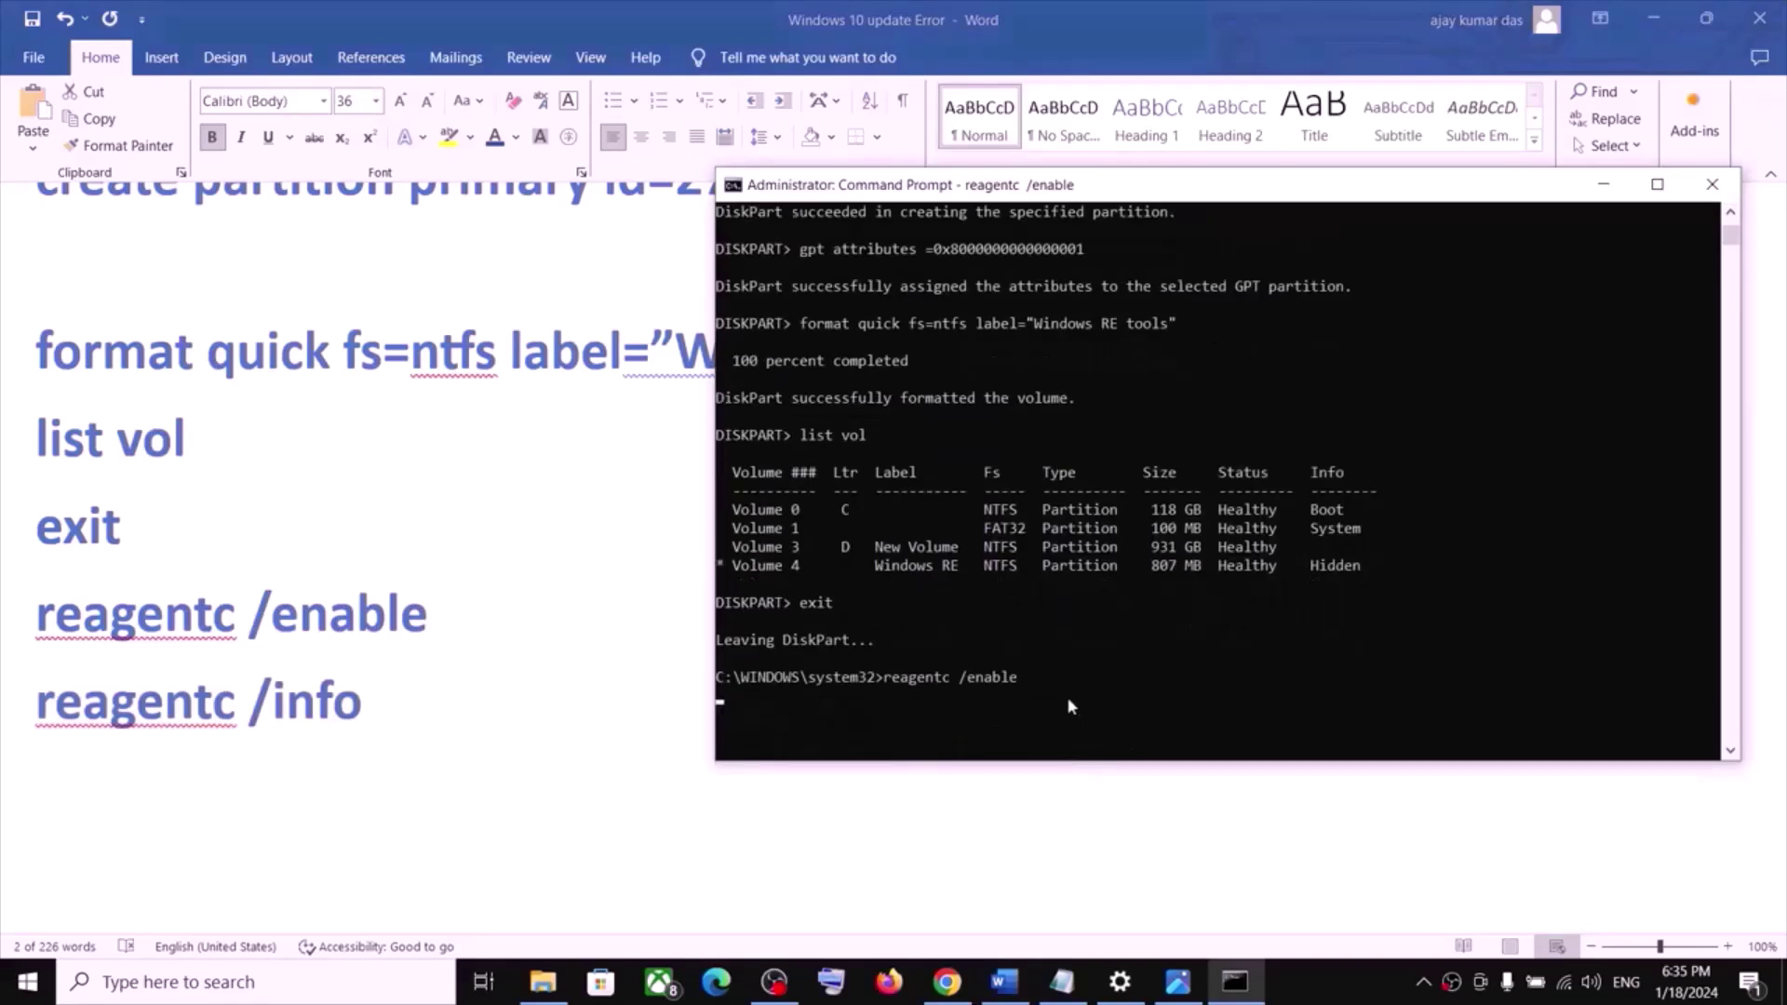
click(1326, 985)
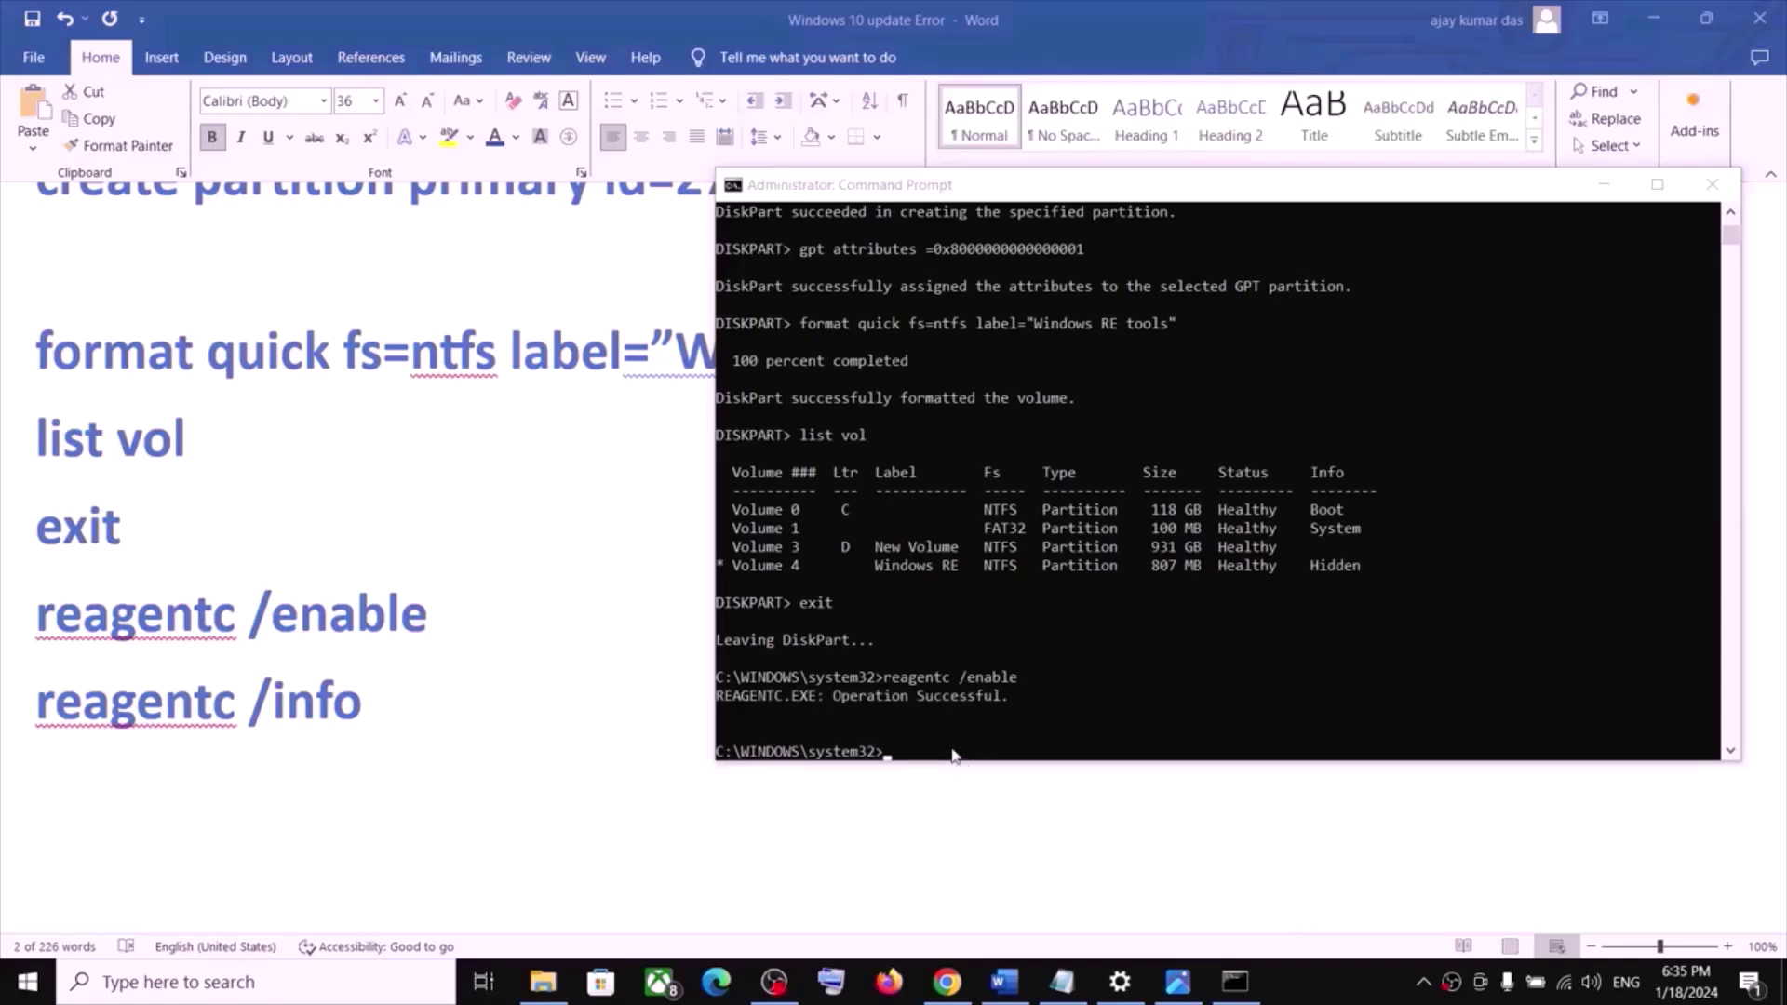
click(25, 705)
double_click(158, 704)
triple_click(166, 707)
double_click(165, 705)
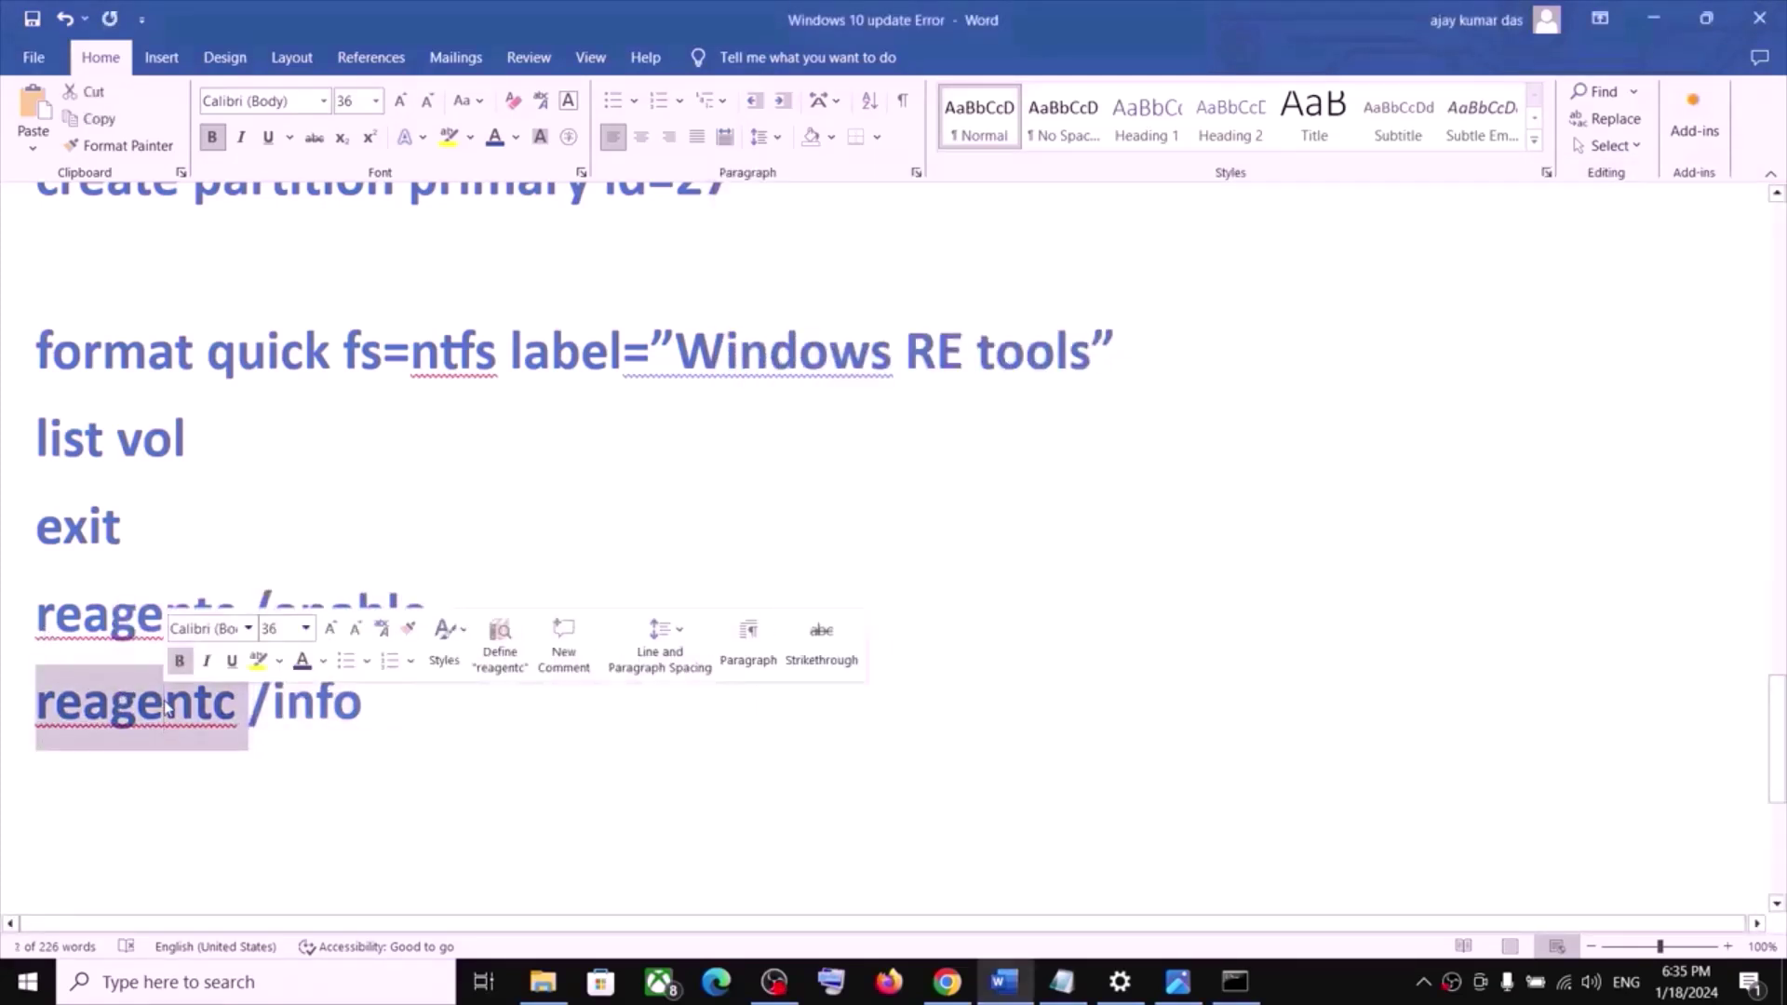
triple_click(165, 706)
key(ctrl+c)
key(alt+Tab)
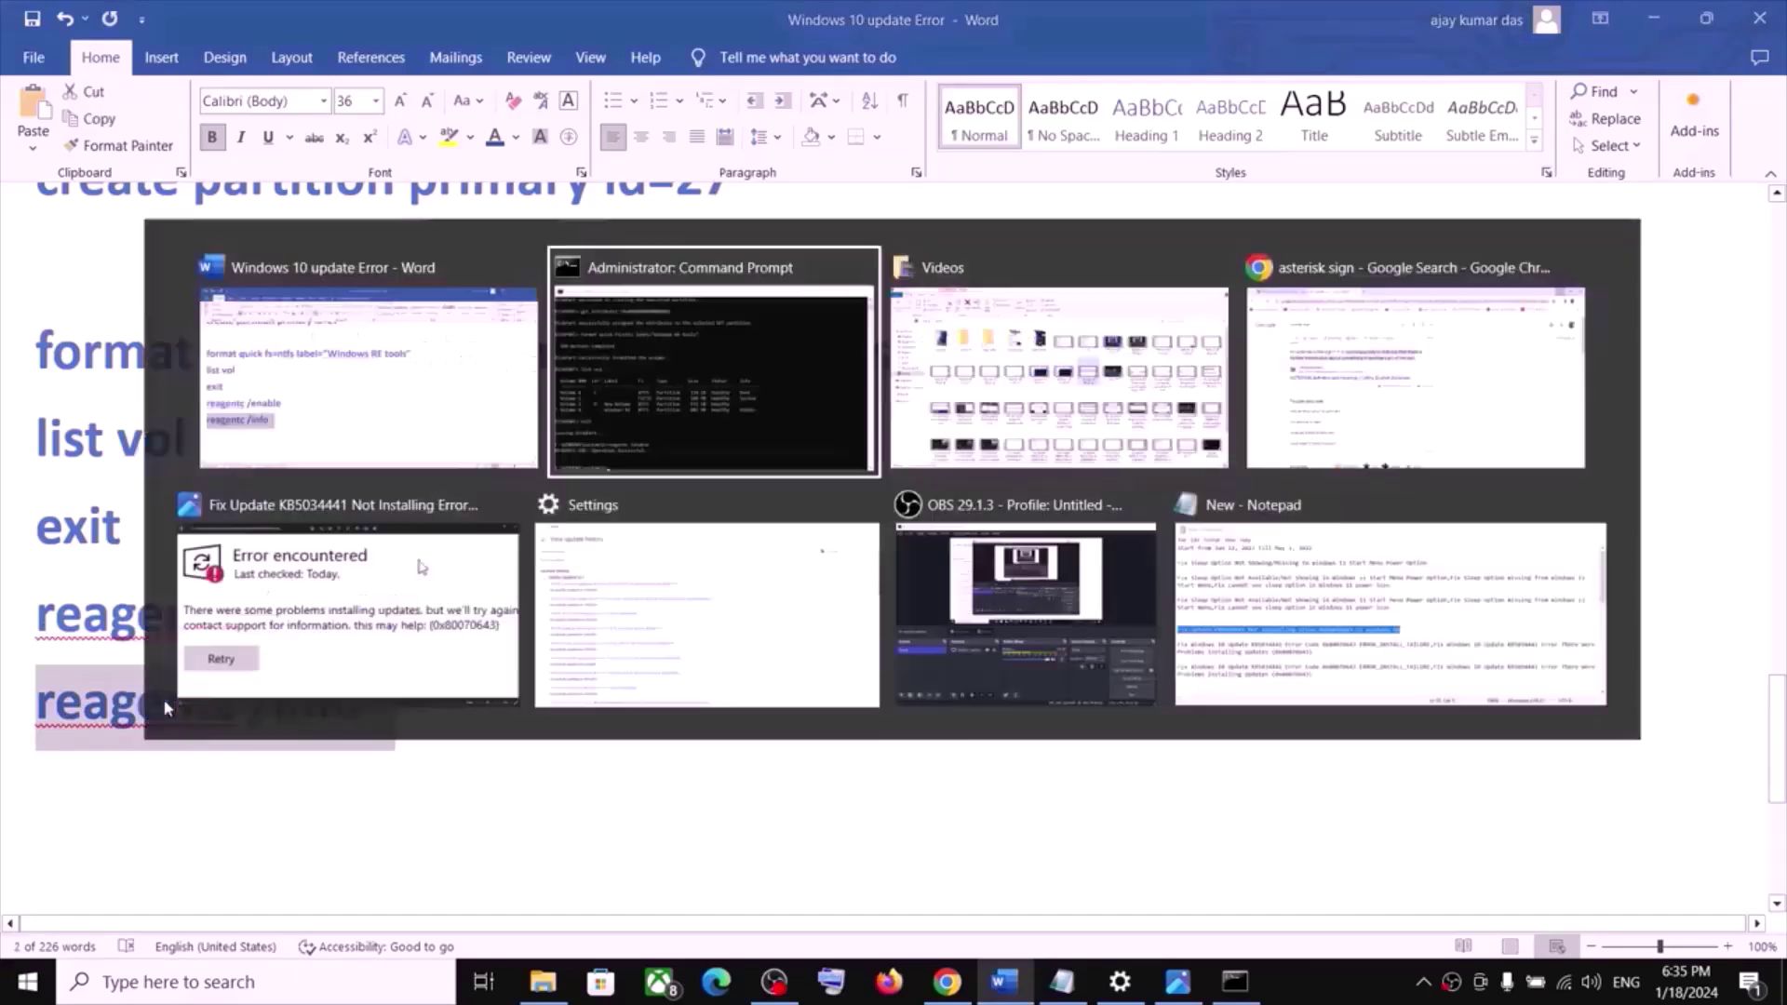
key(ctrl+v)
key(Return)
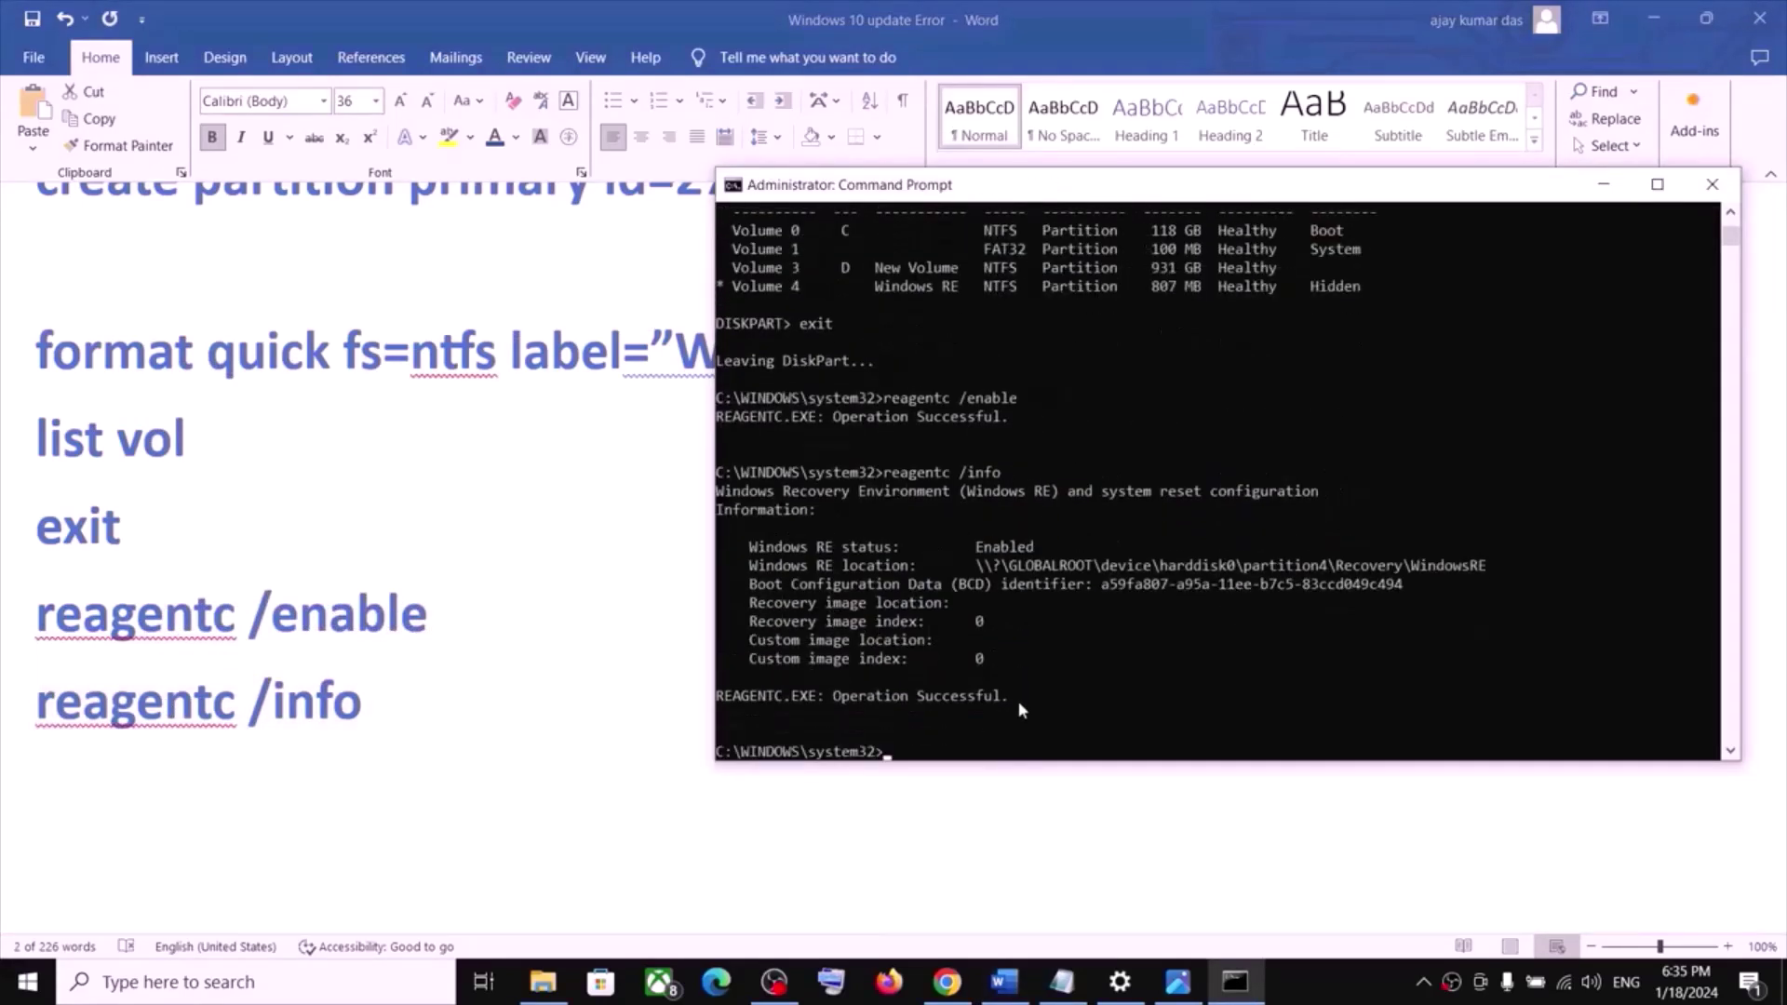
click(1712, 185)
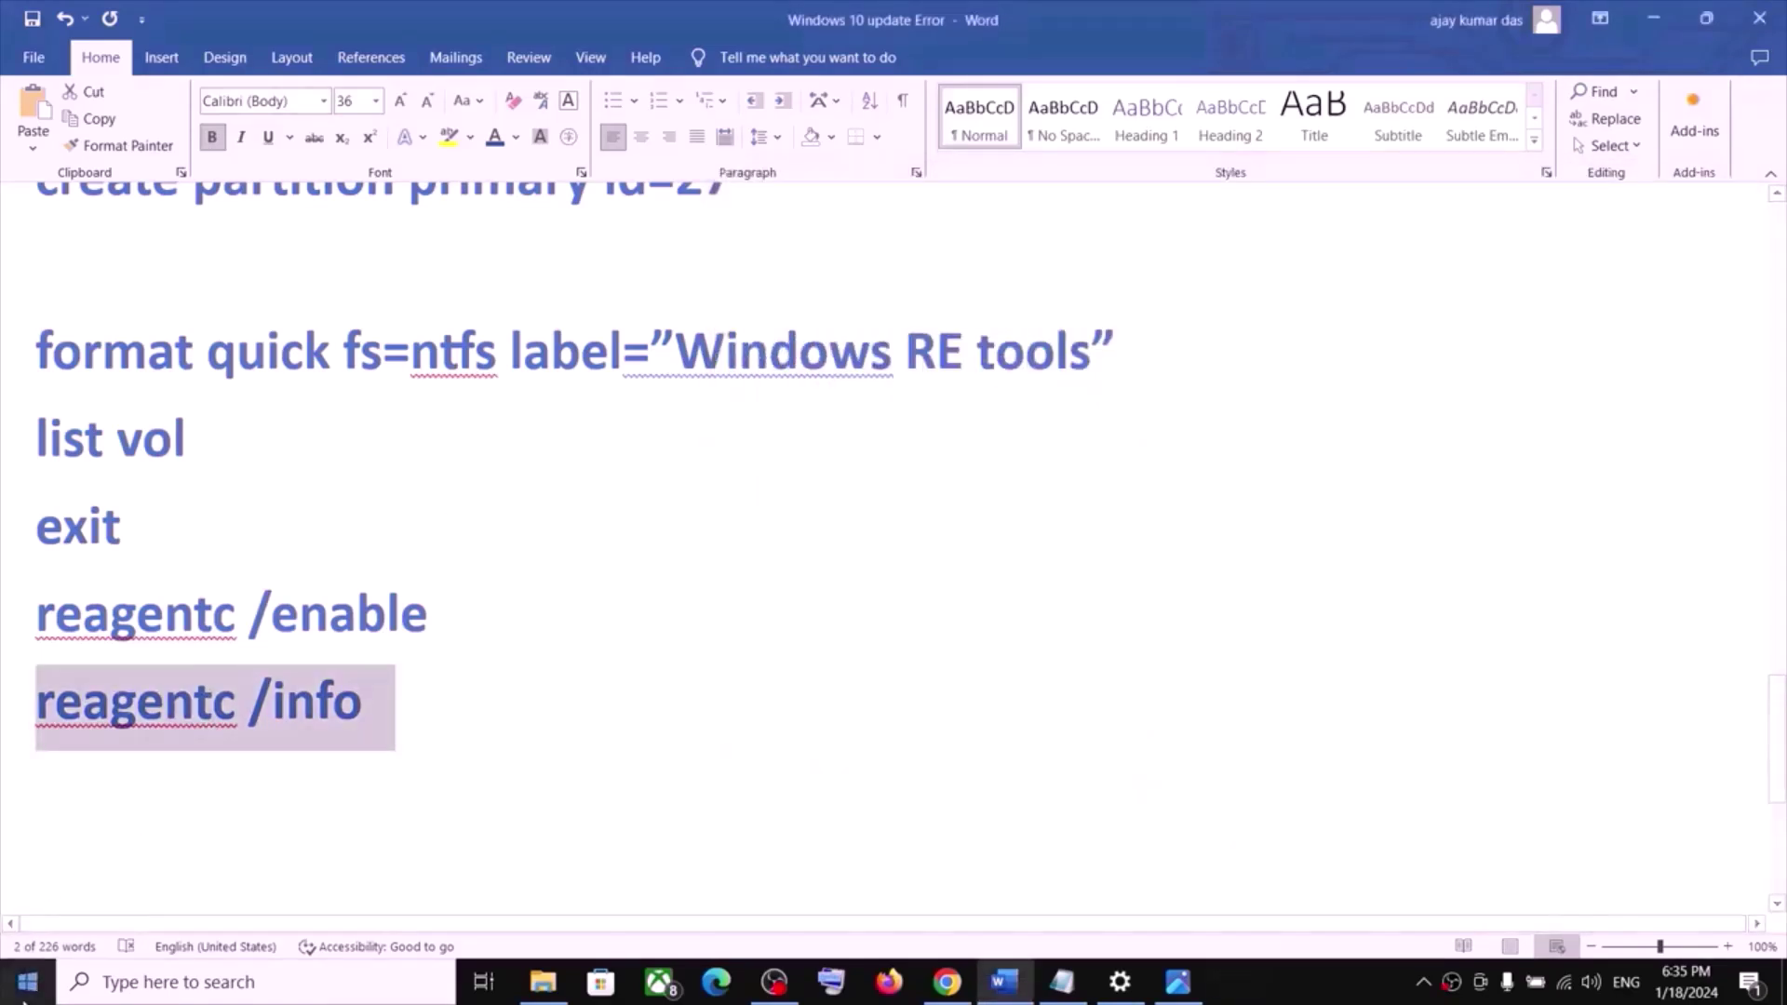
- Check Windows Update's update history for the successfully installed cumulative update, then minimize Settings
click(592, 489)
click(27, 982)
click(28, 875)
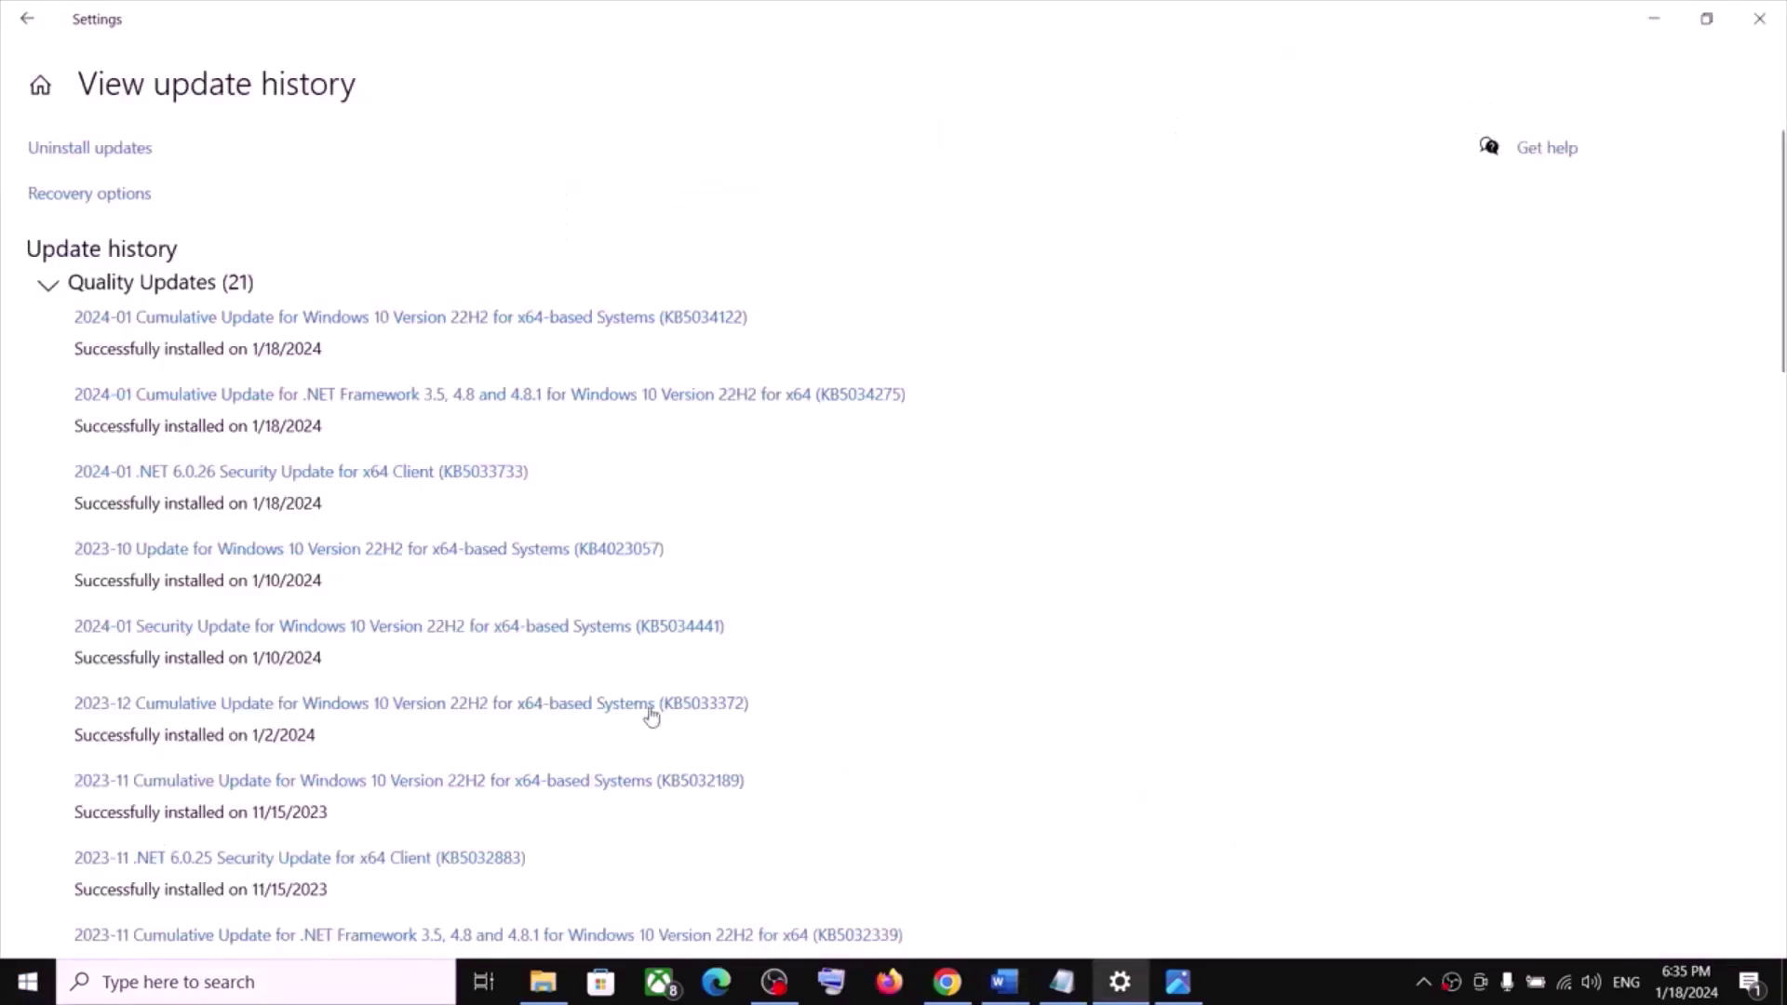
click(40, 86)
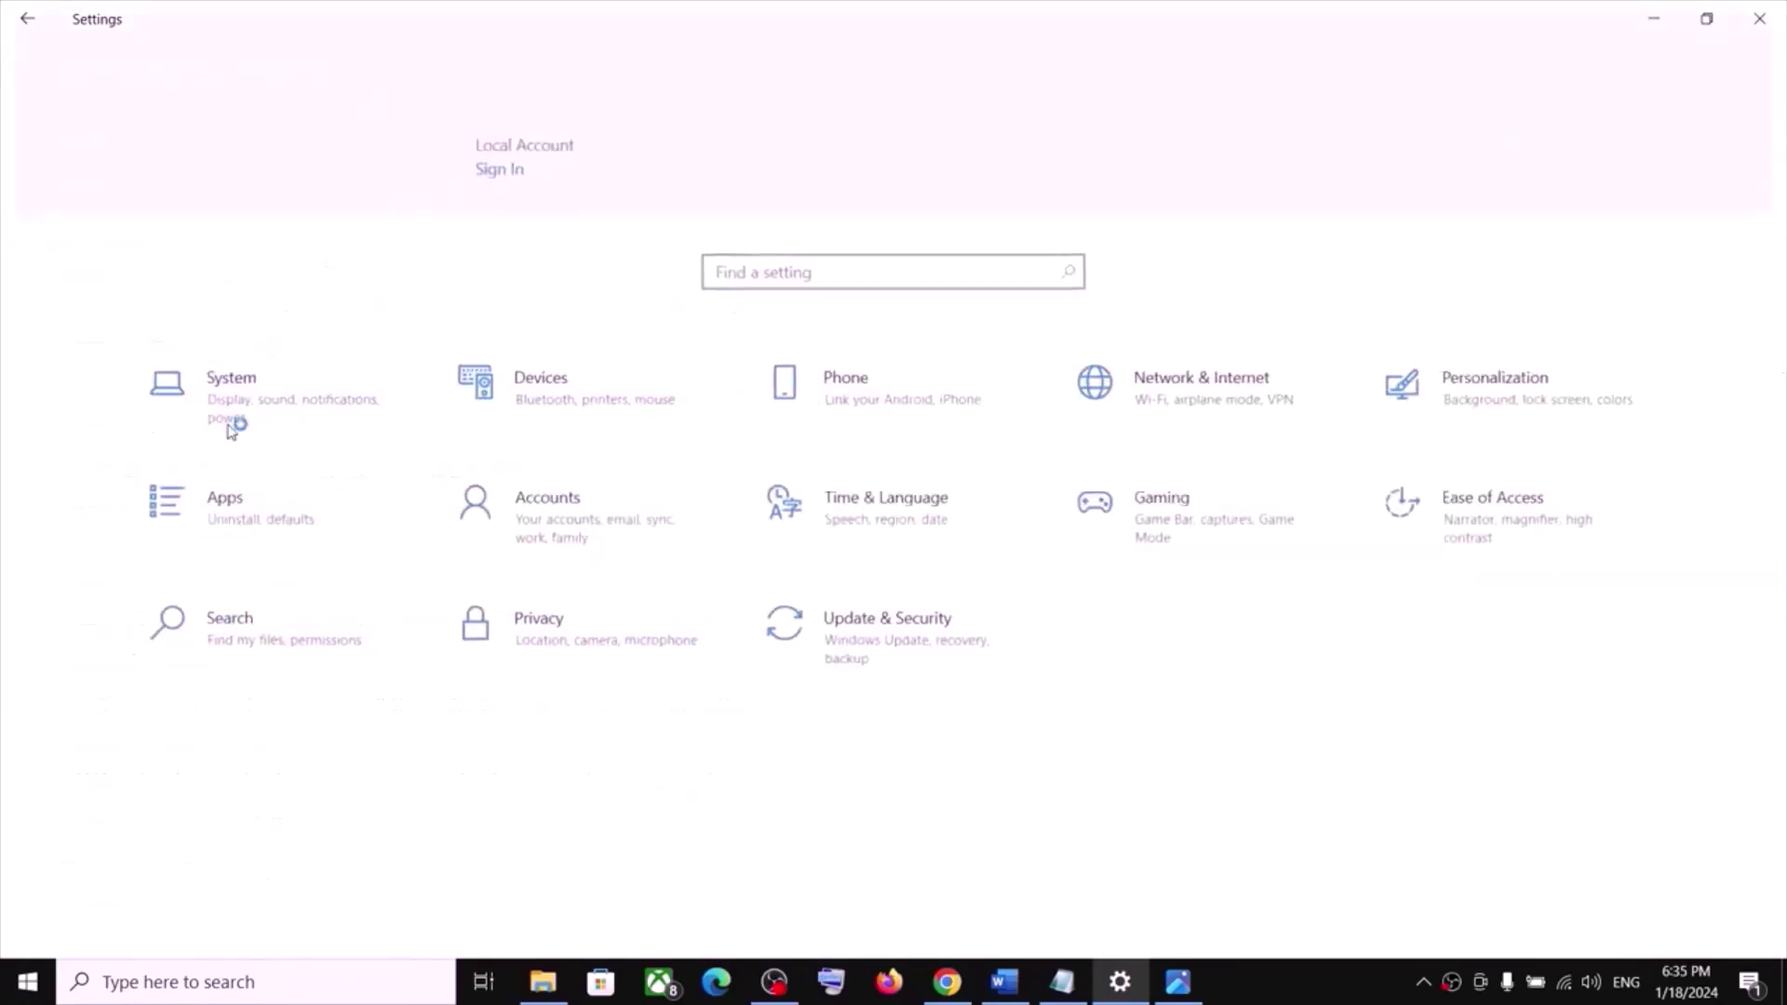
click(918, 651)
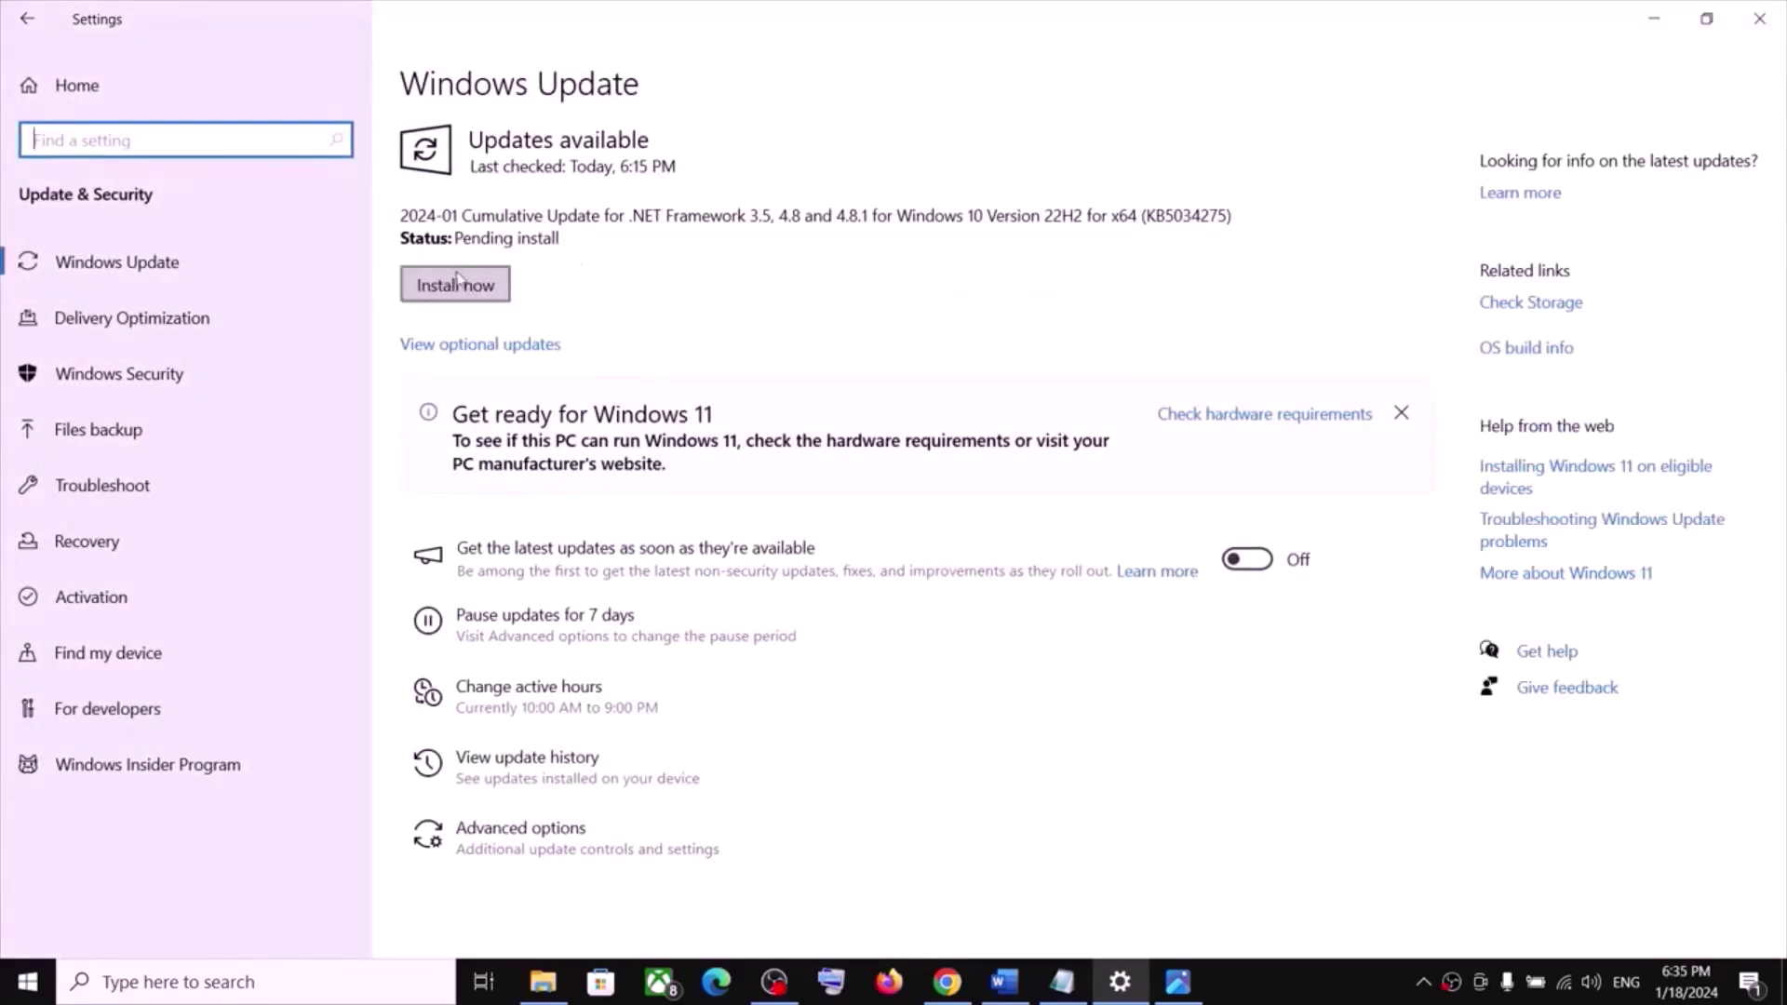
click(573, 762)
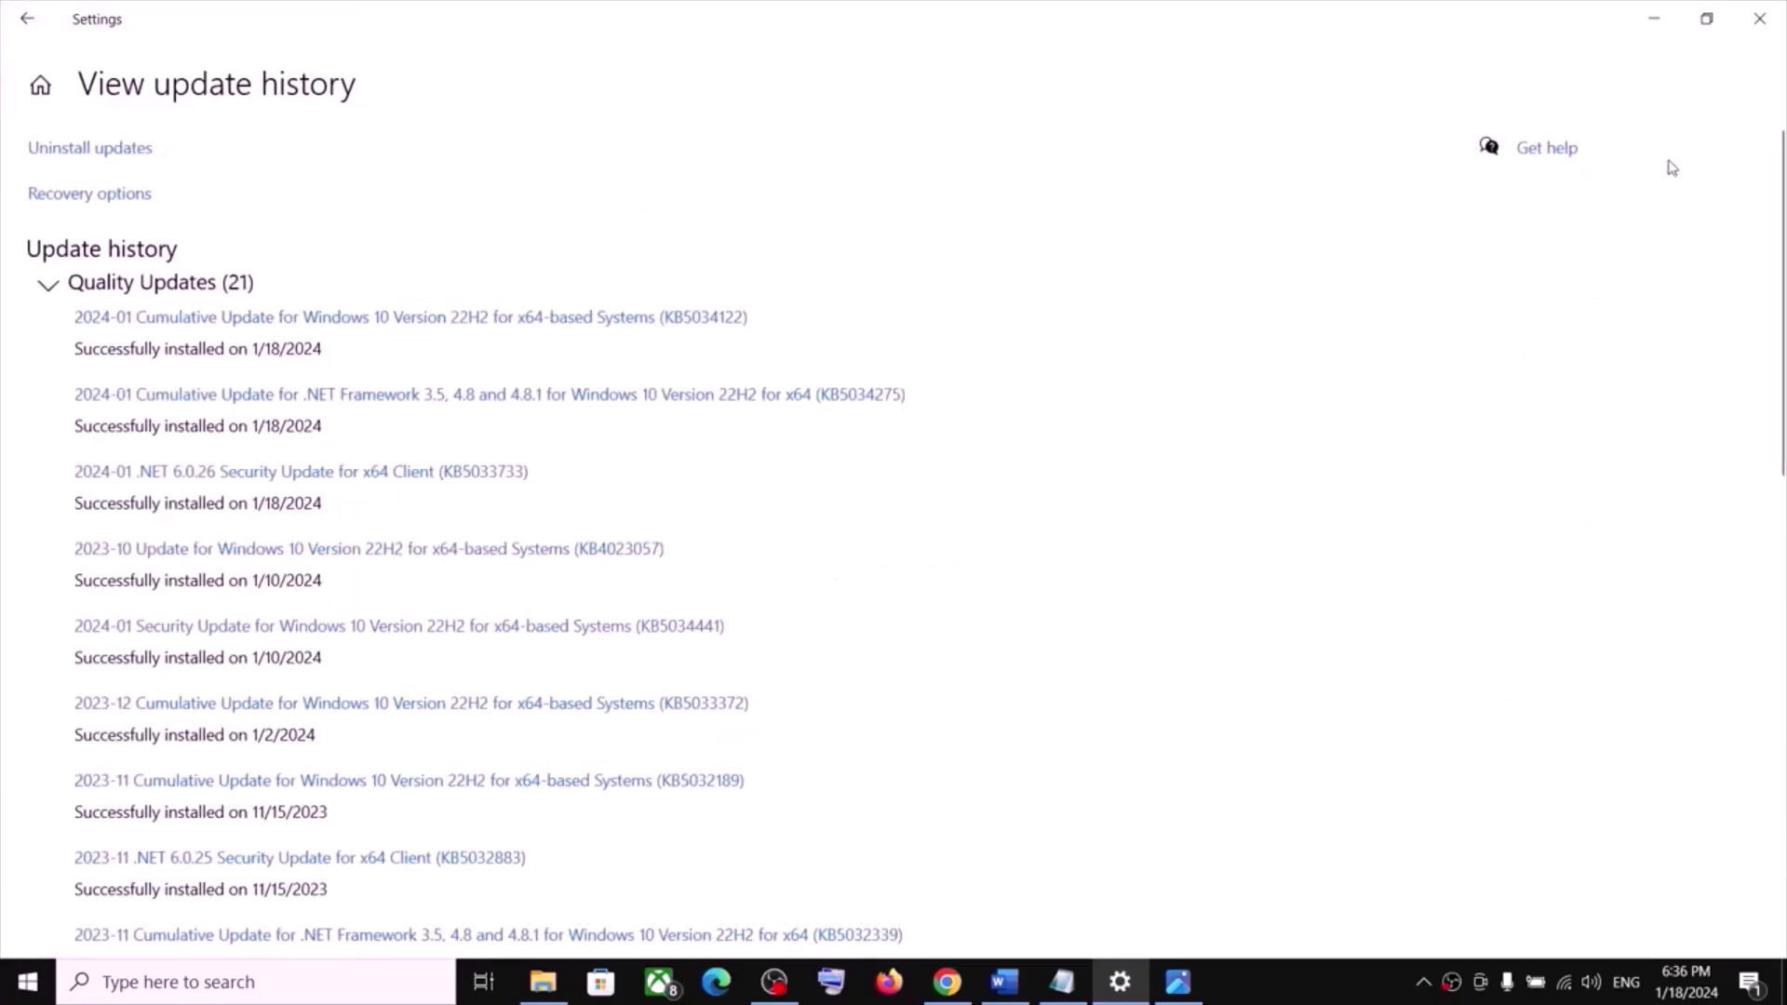
click(1654, 19)
scroll(359, 722, down, 3)
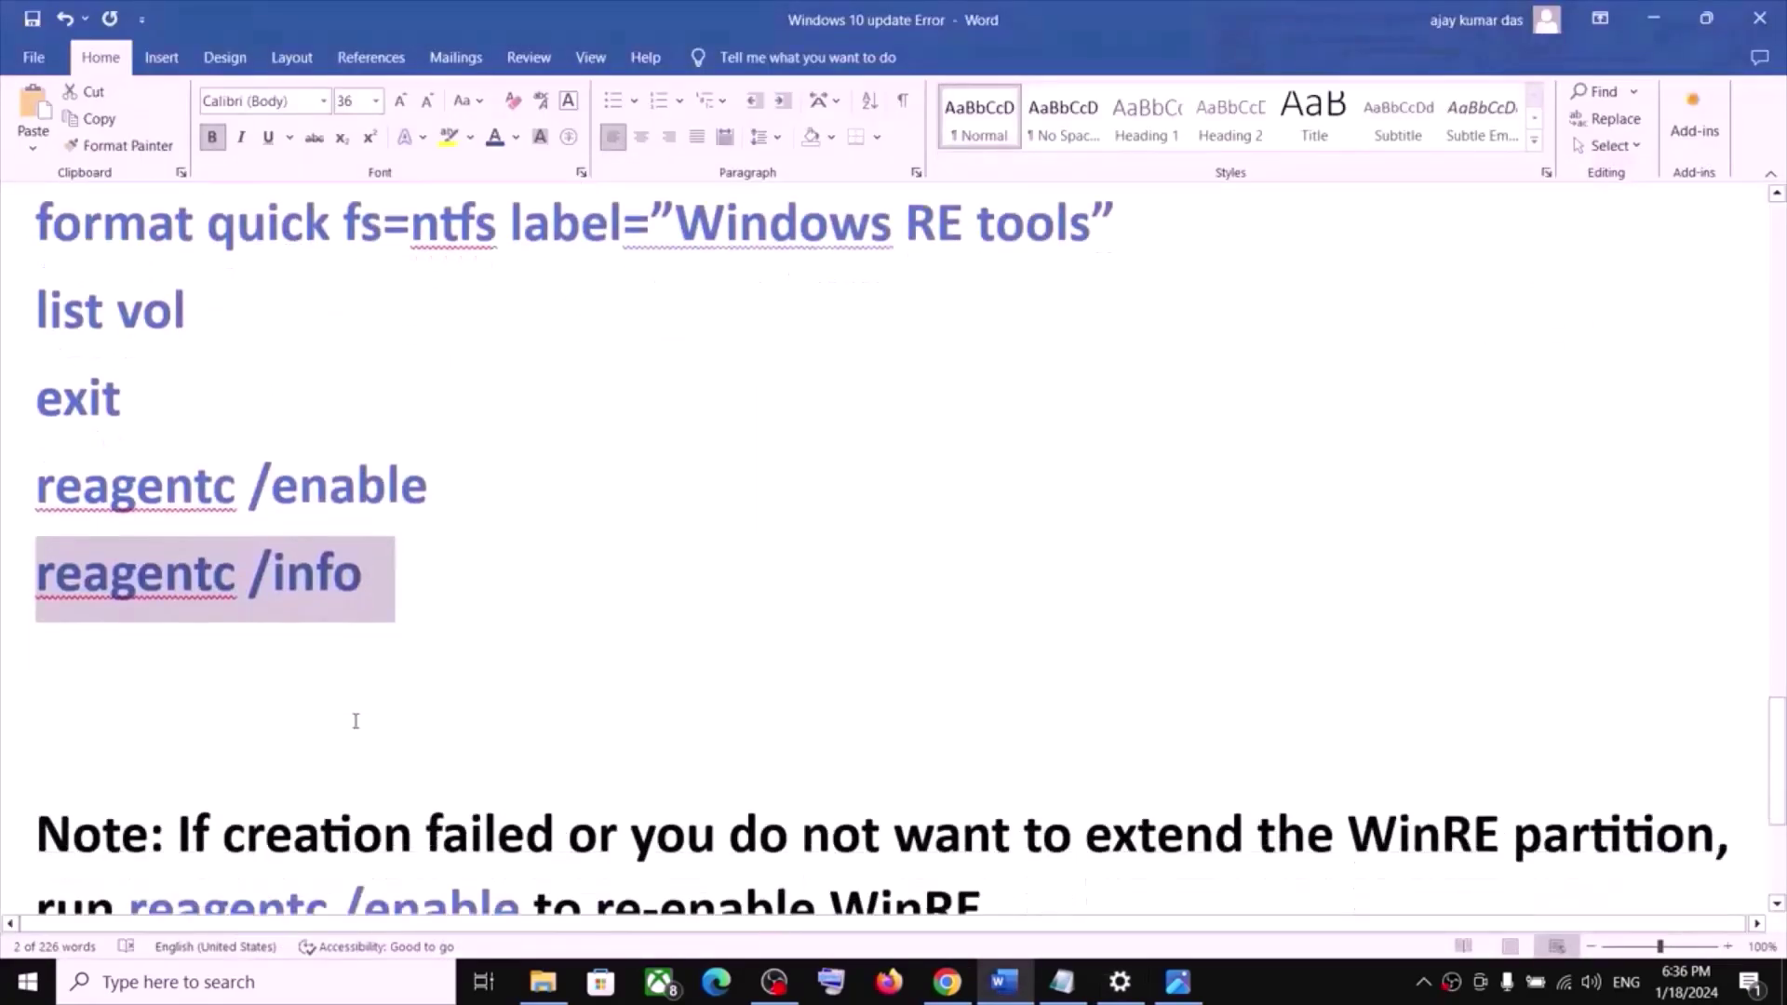
- Highlight the reagentc /enable note in the Word guide and select the KB5028997 support link
drag(180, 688, 41, 688)
drag(130, 759, 955, 759)
scroll(582, 810, down, 1)
scroll(582, 820, down, 3)
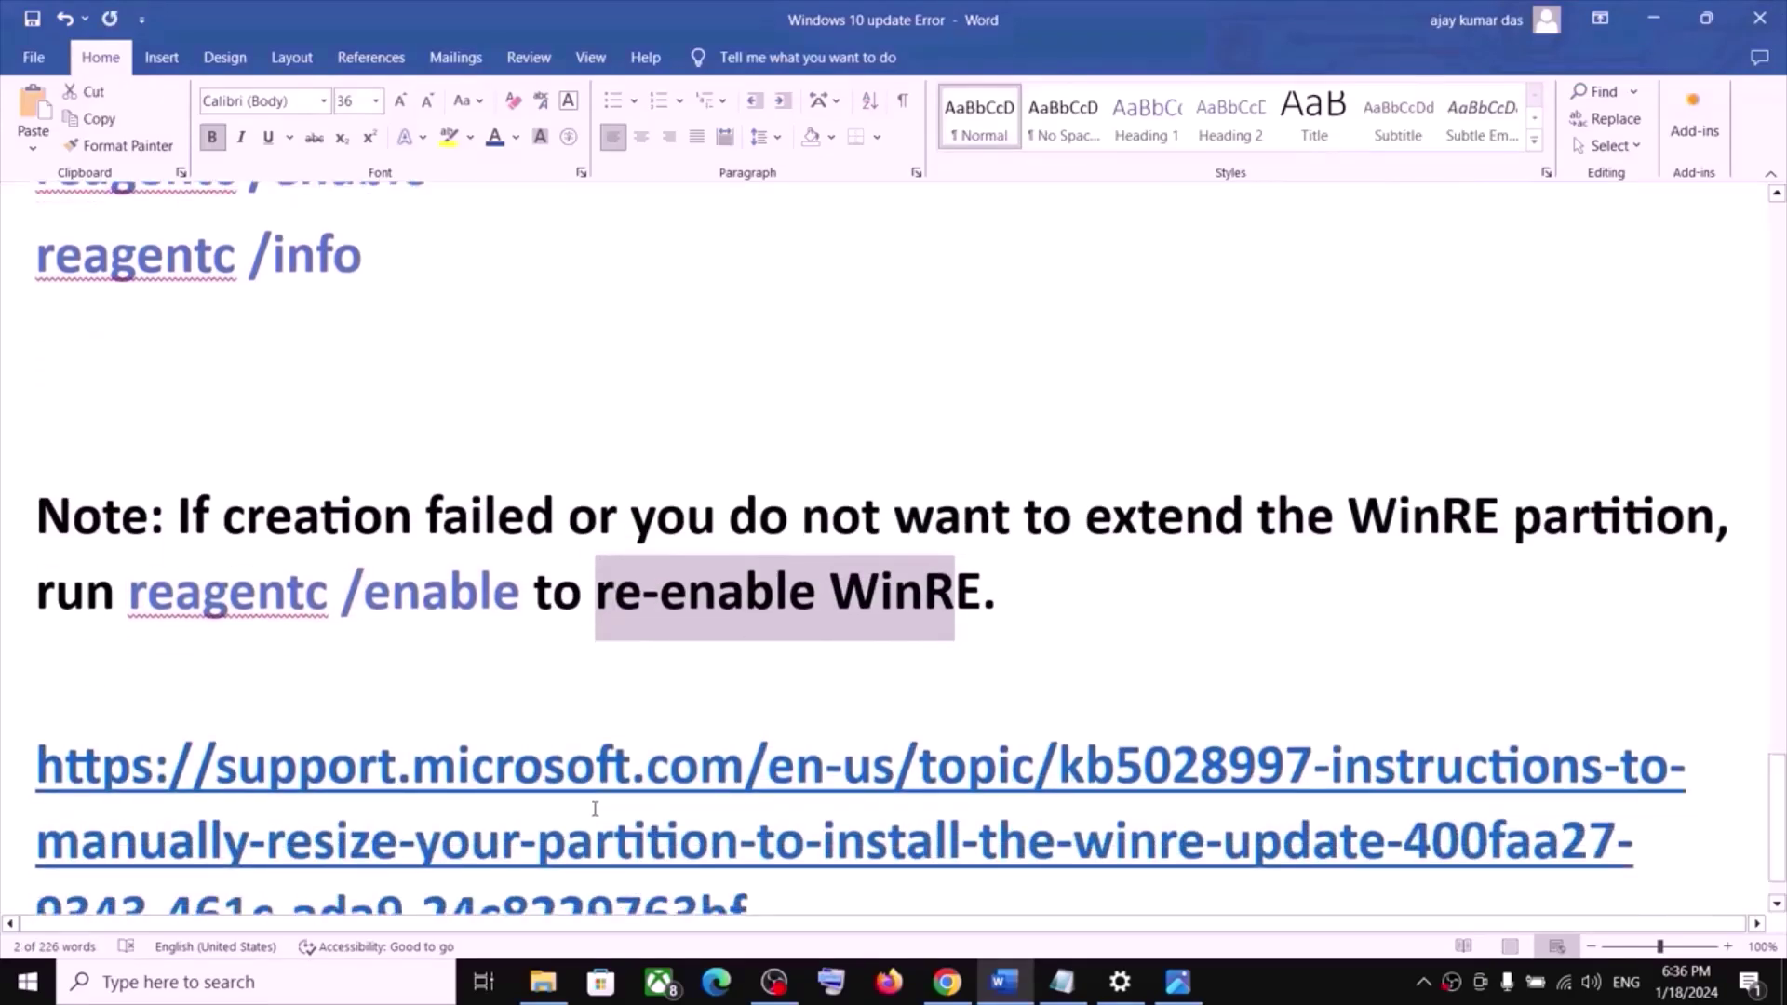
triple_click(586, 806)
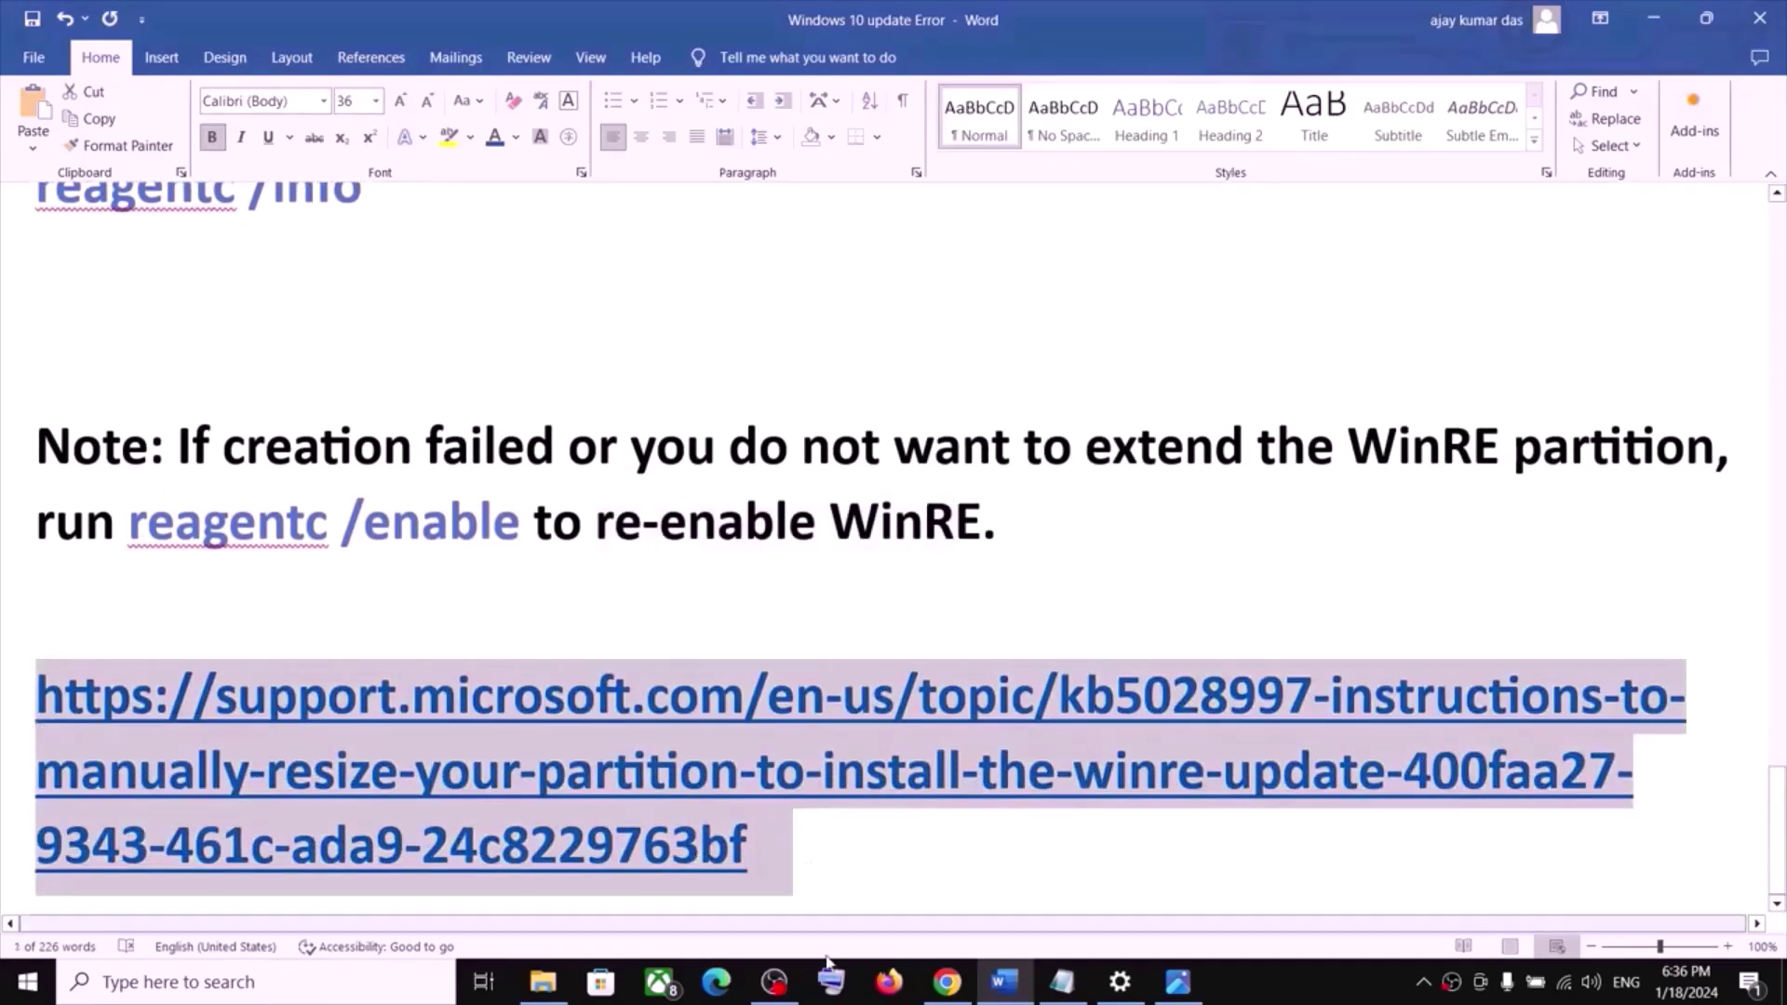
- Bring up the KB5028997 Chrome article and highlight its title about resizing the WinRE partition
click(946, 984)
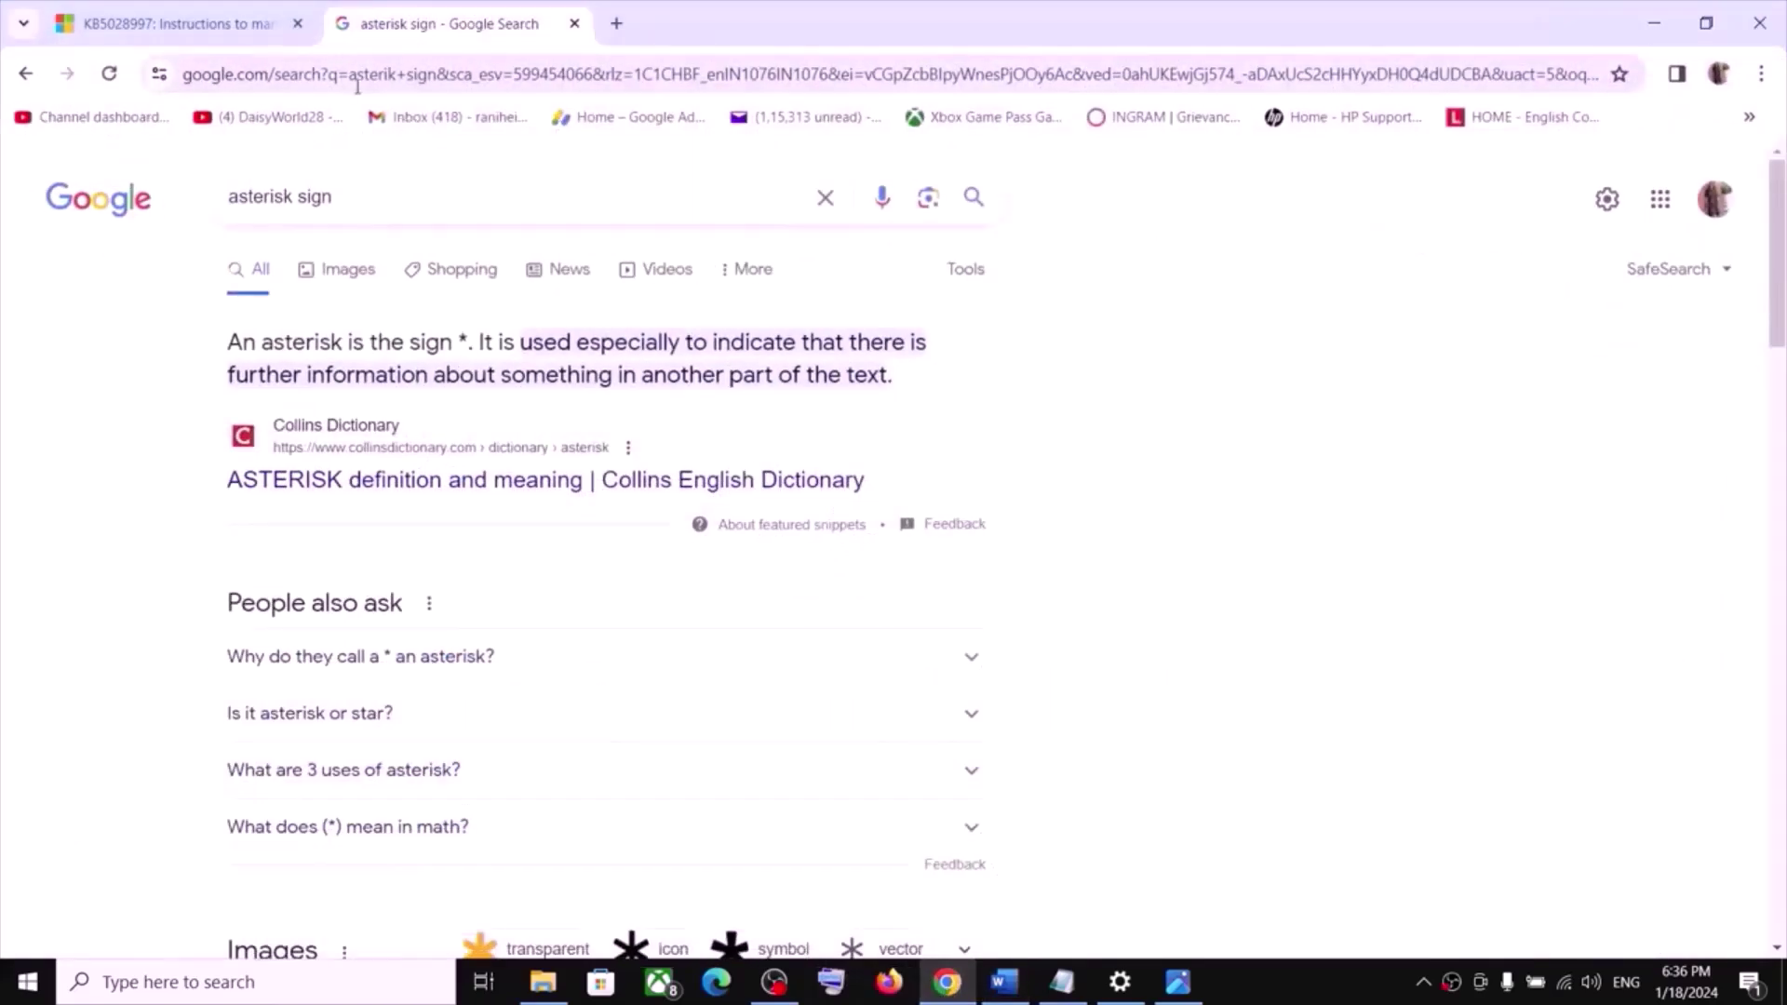
click(187, 25)
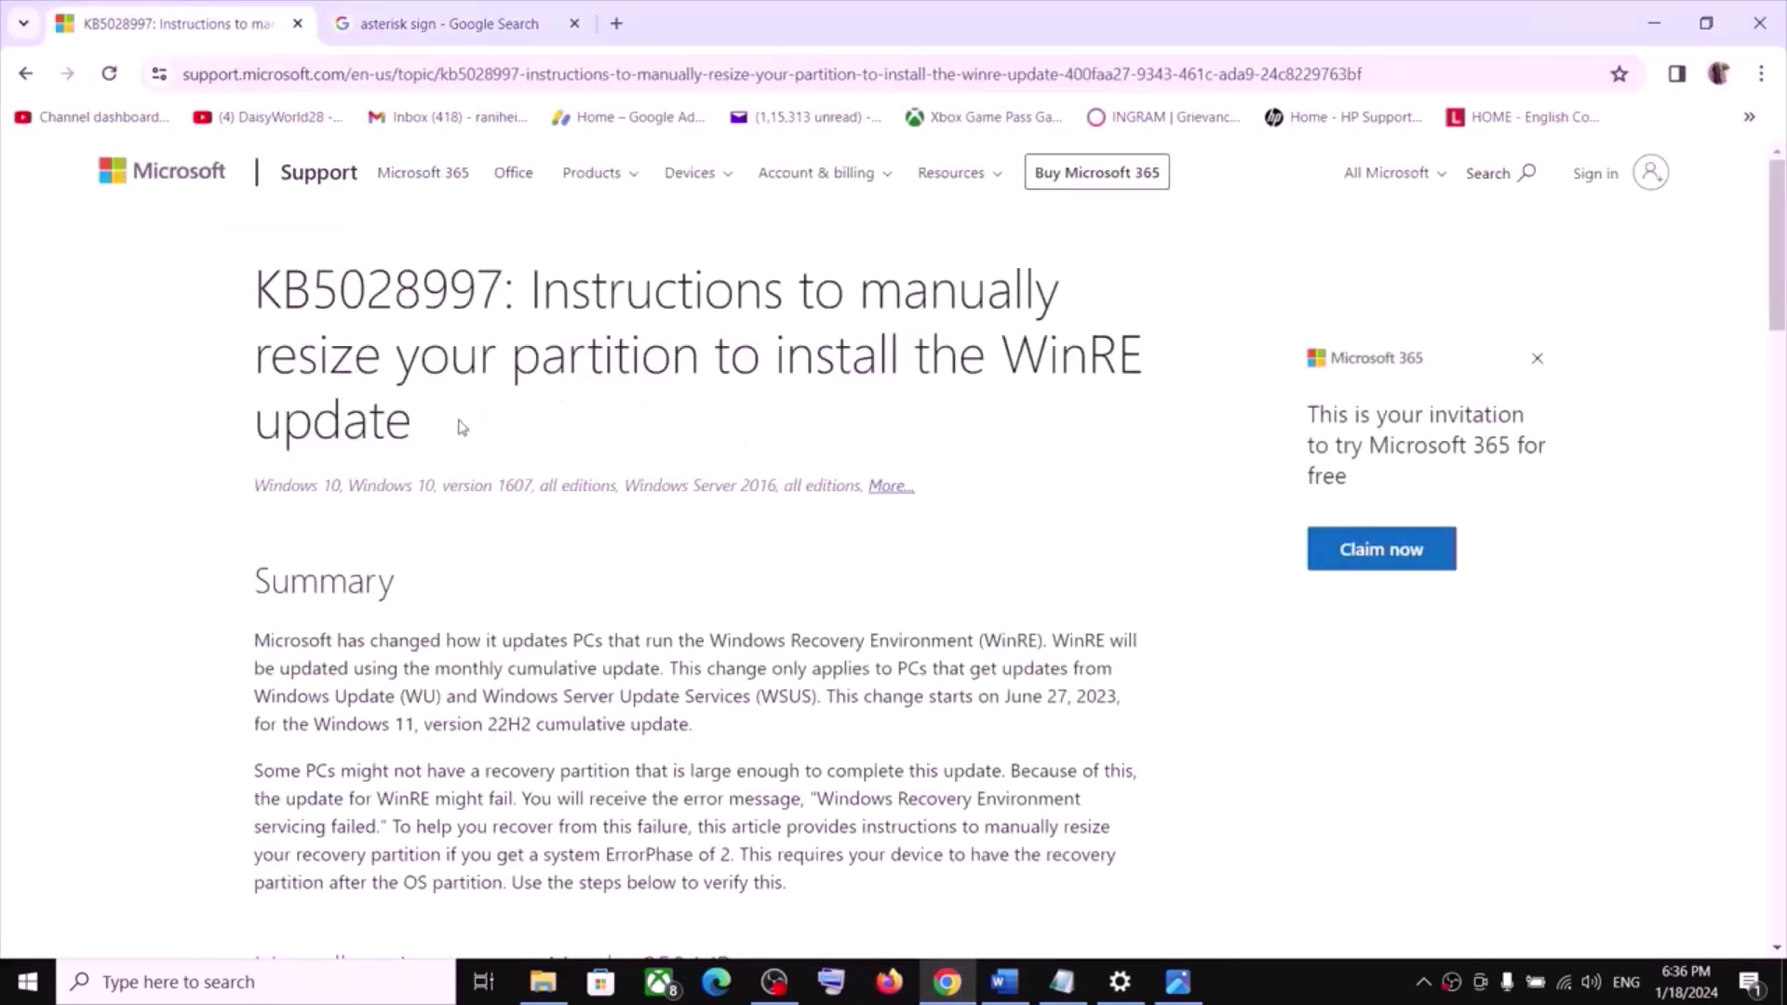
drag(543, 294, 794, 415)
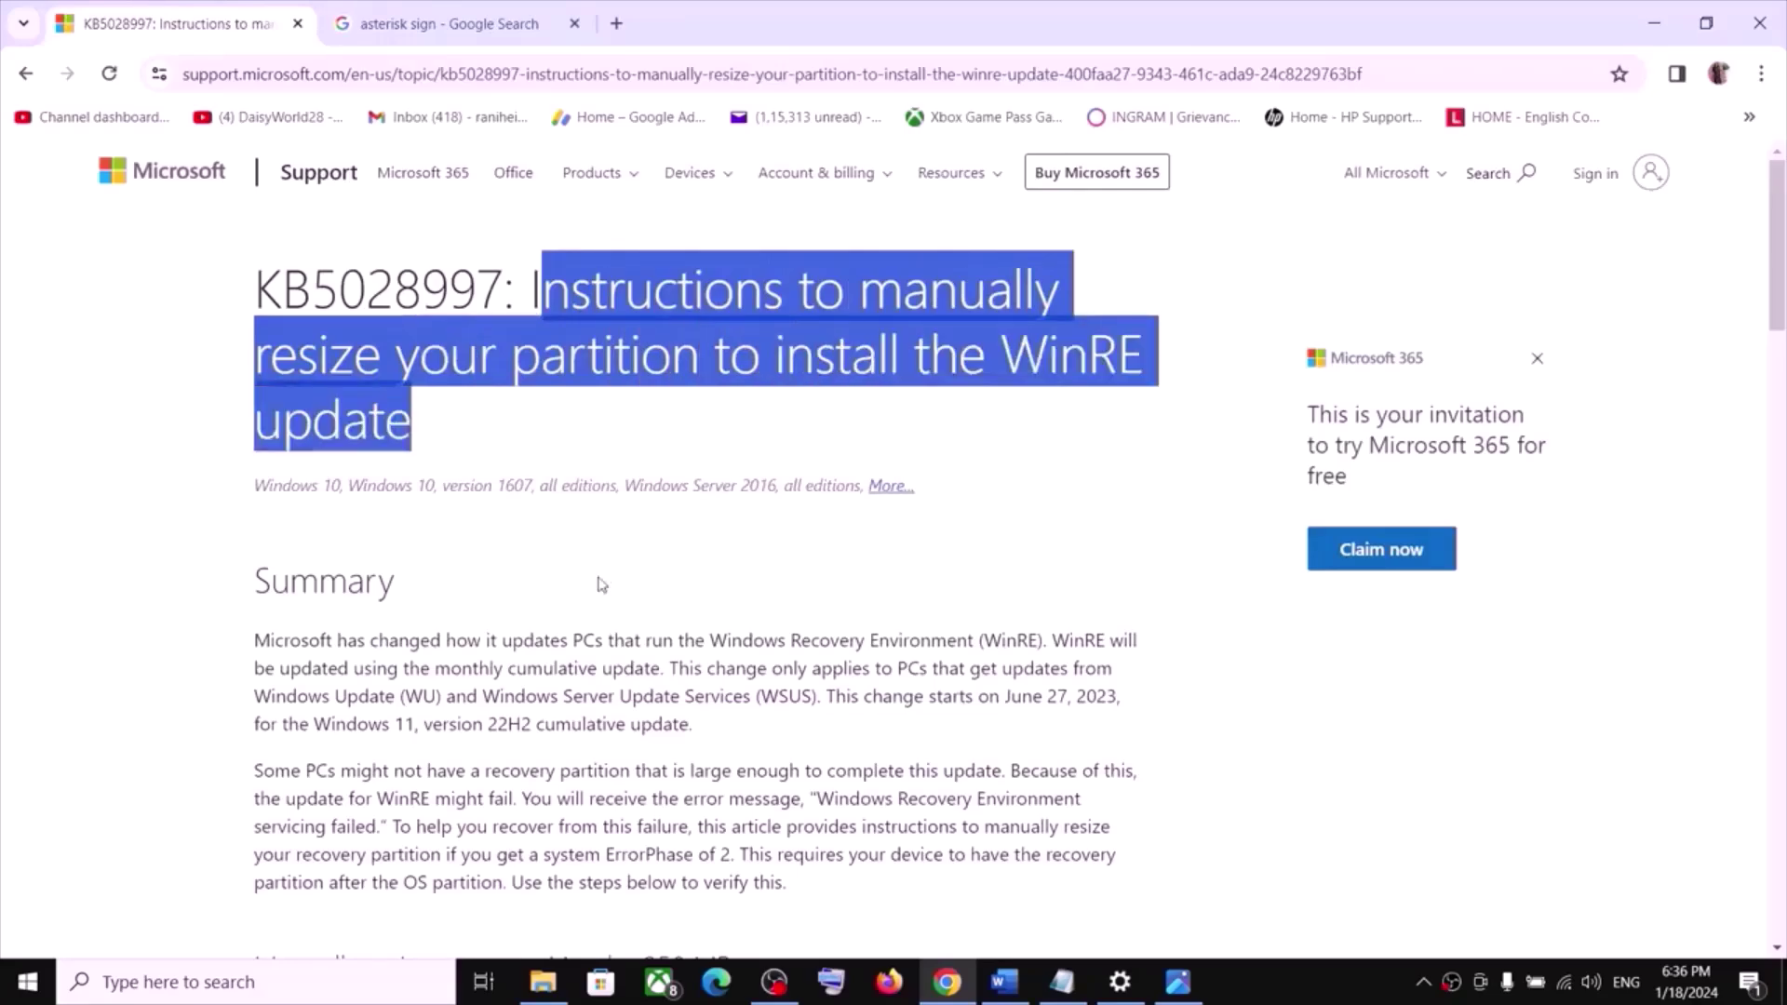
scroll(793, 414, down, 5)
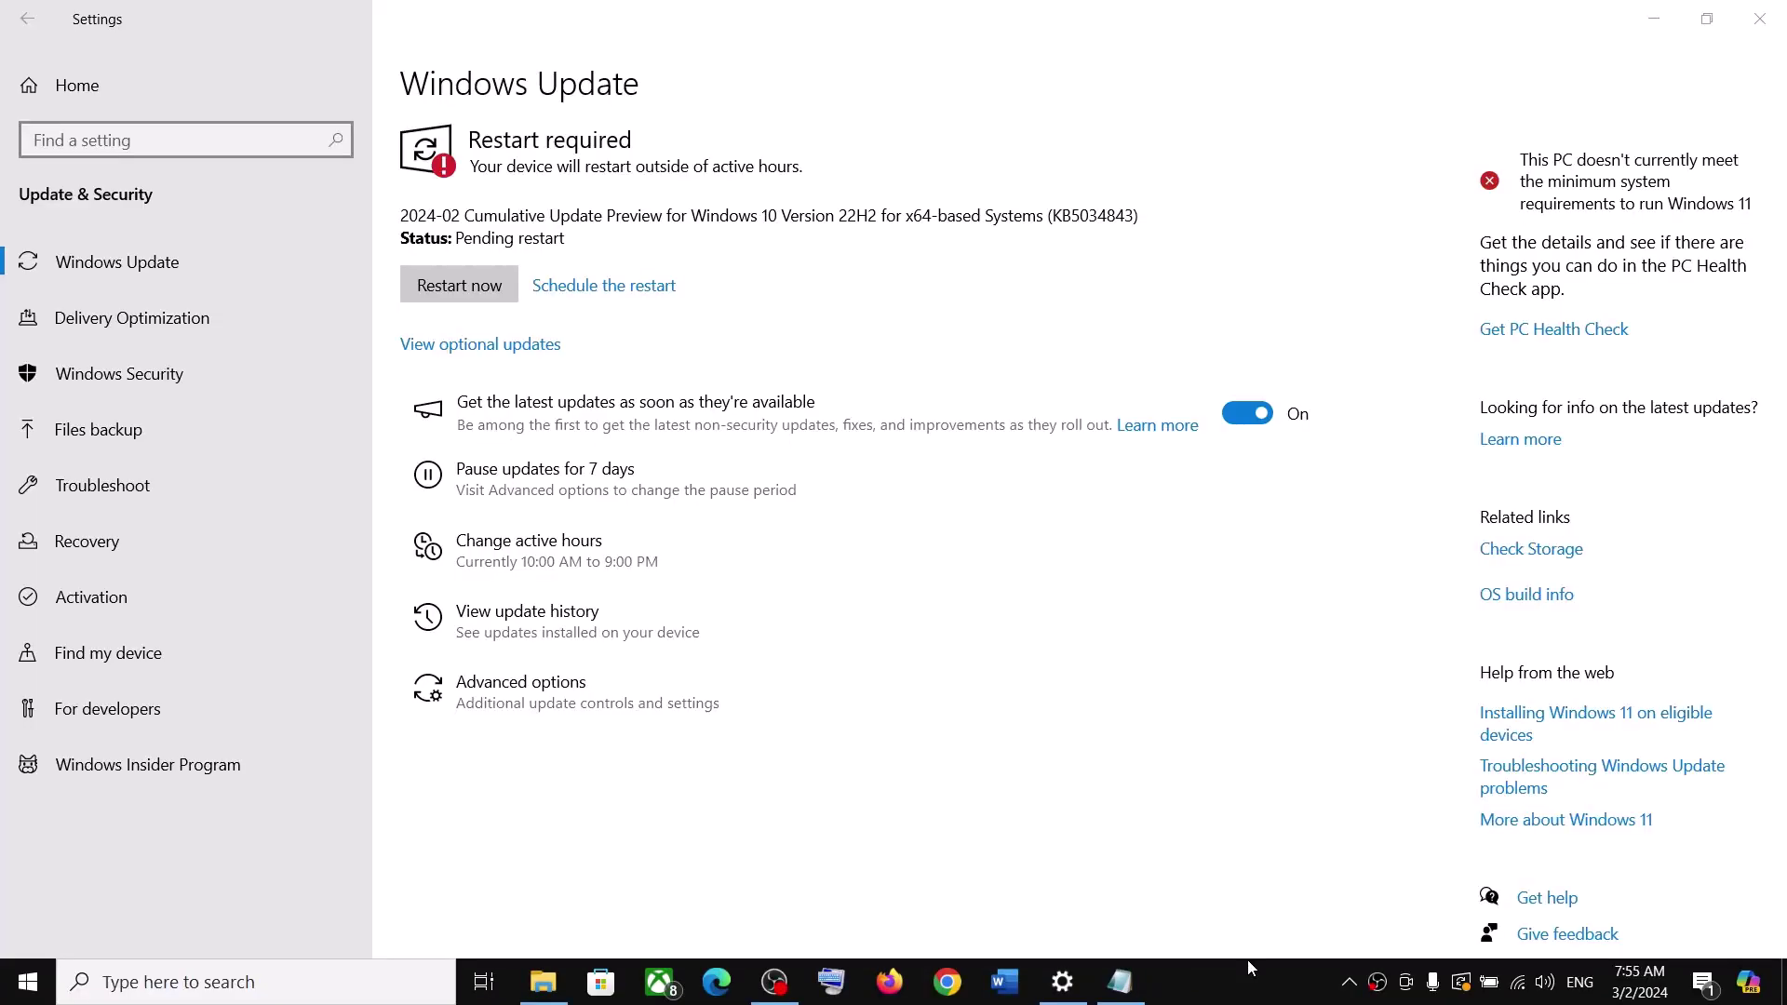
- Highlight KB5034843 and return to Windows Update, where that update awaits a restart
double_click(1075, 217)
click(1075, 217)
double_click(1077, 217)
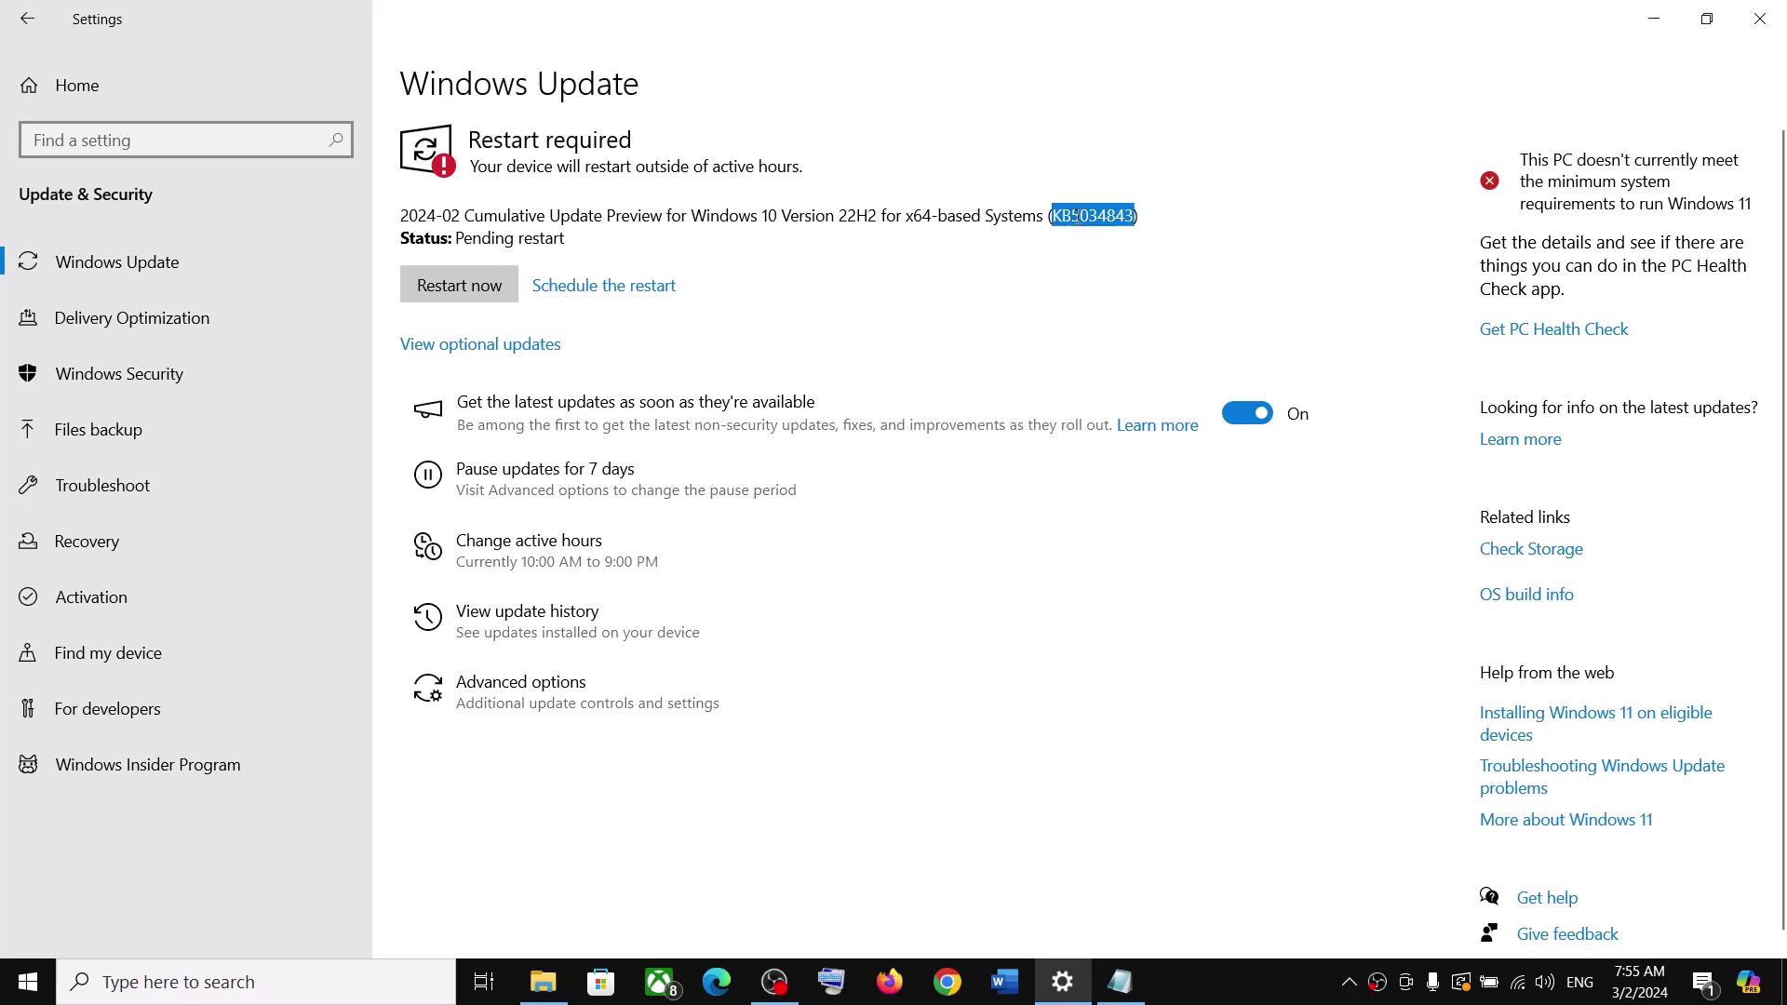
click(1256, 993)
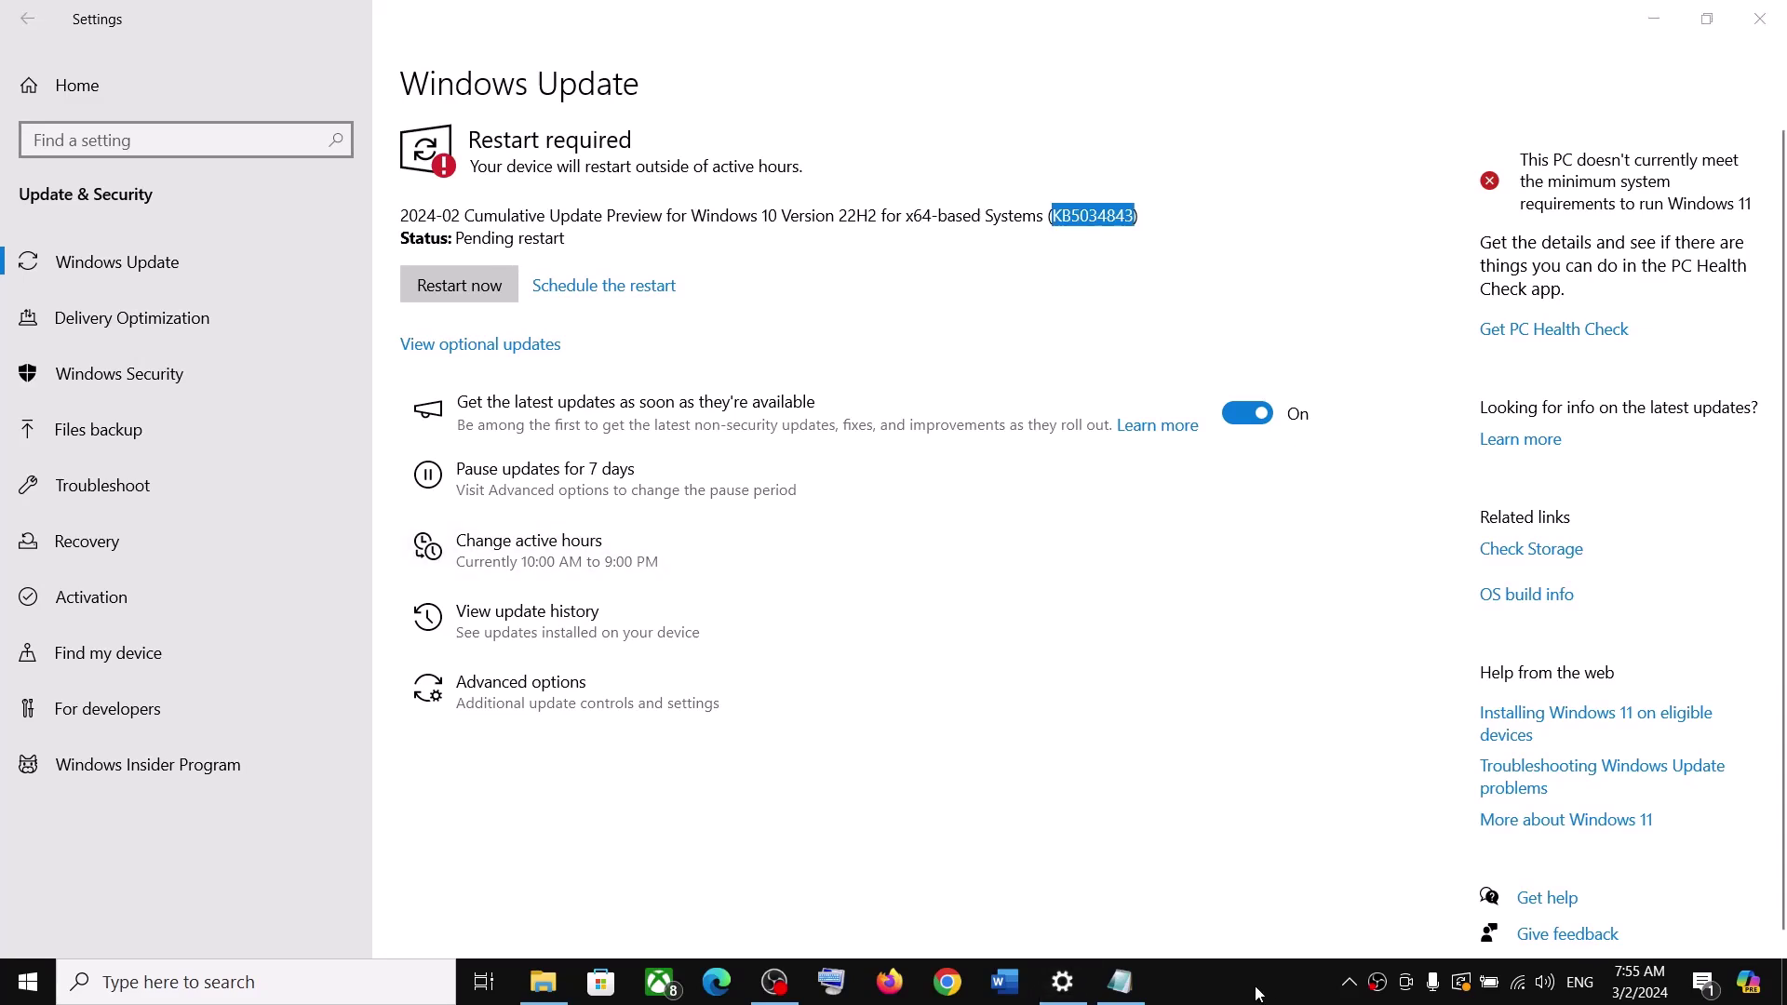